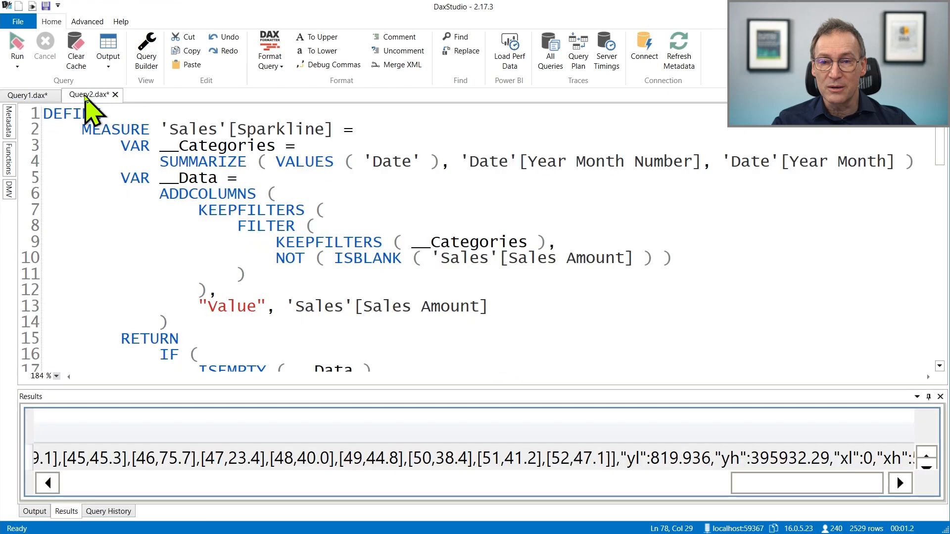
Step: Reduce the query editor's zoom to 170% and enlarge the editor area by shrinking the results area
left_click(307, 255)
scroll(455, 325, "down", 4)
scroll(455, 325, "down", 2)
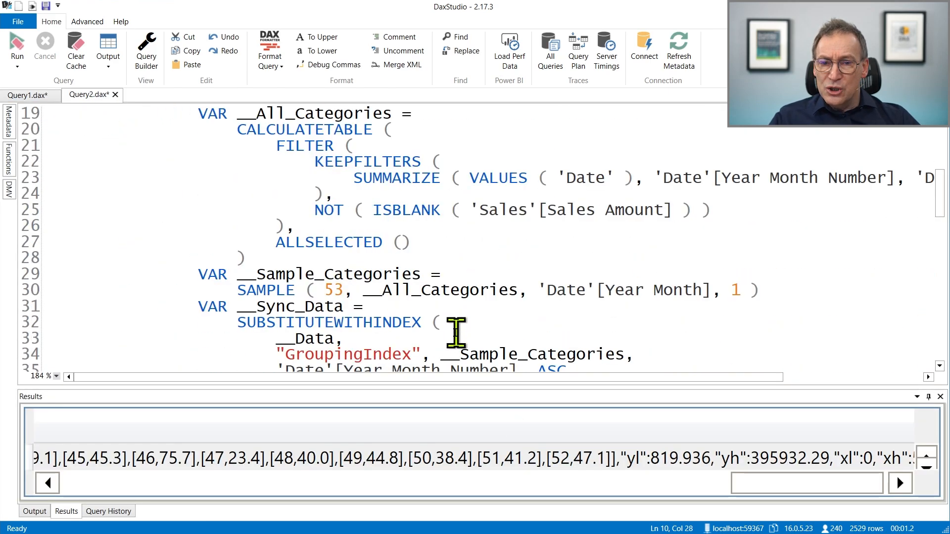
scroll(456, 331, "up", 6)
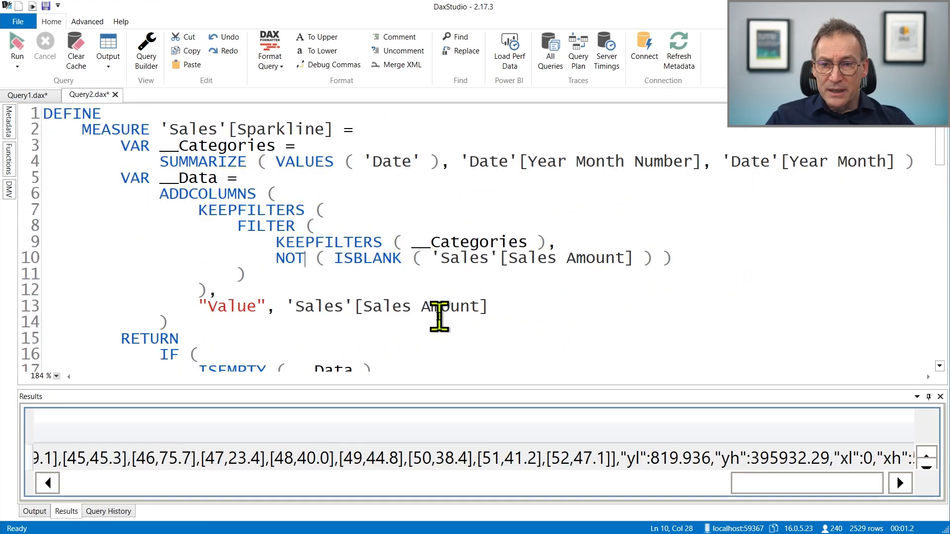
scroll(440, 318, "down", 3, "ctrl")
scroll(439, 317, "up", 2, "ctrl")
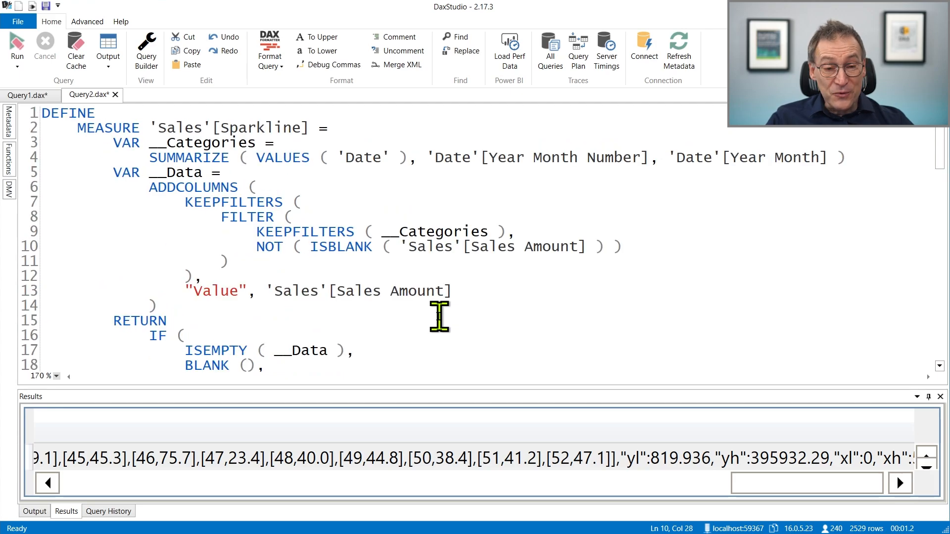
left_click_drag(437, 388, 438, 416)
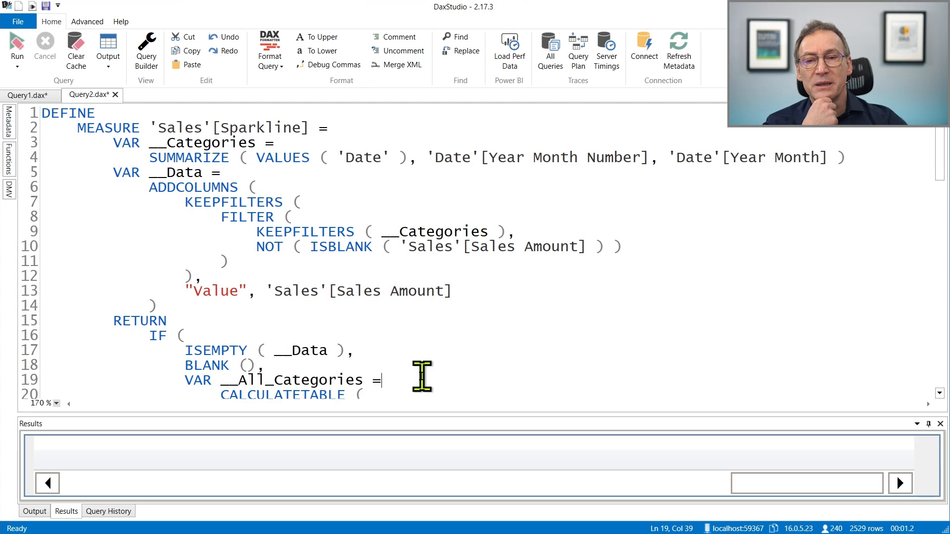
Step: Review the EVALUATE section, examining the SUMMARIZECOLUMNS grouping and its Sales_Amount and Sparkline columns
scroll(206, 290, "down", 16)
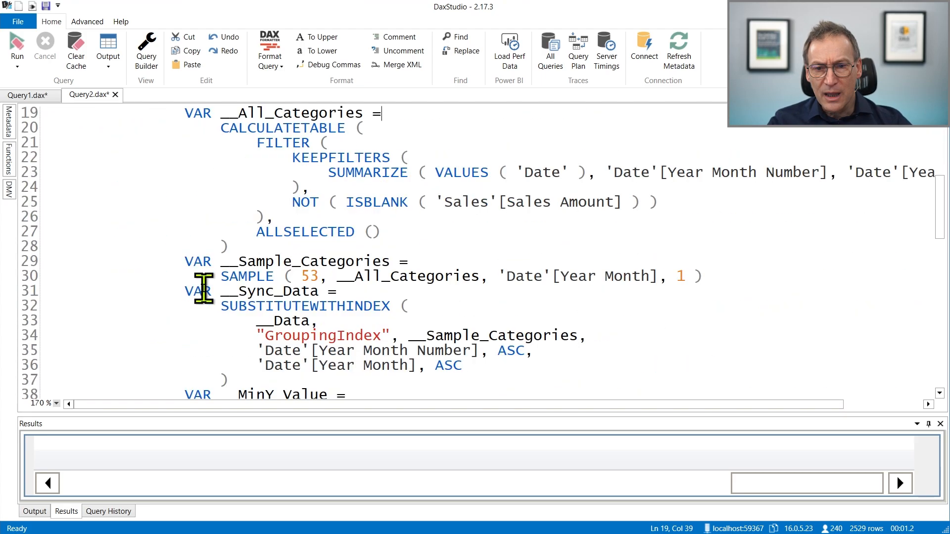
scroll(305, 309, "down", 5)
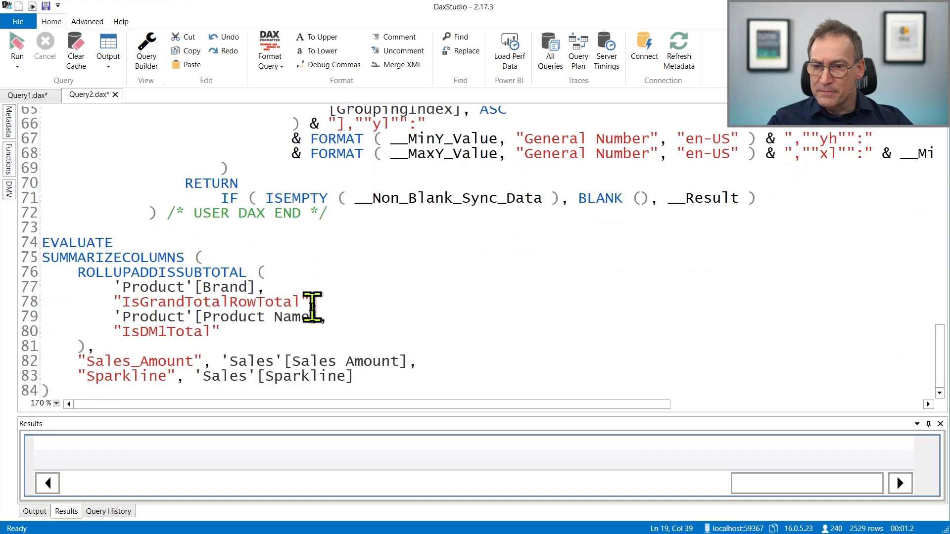
left_click(337, 316)
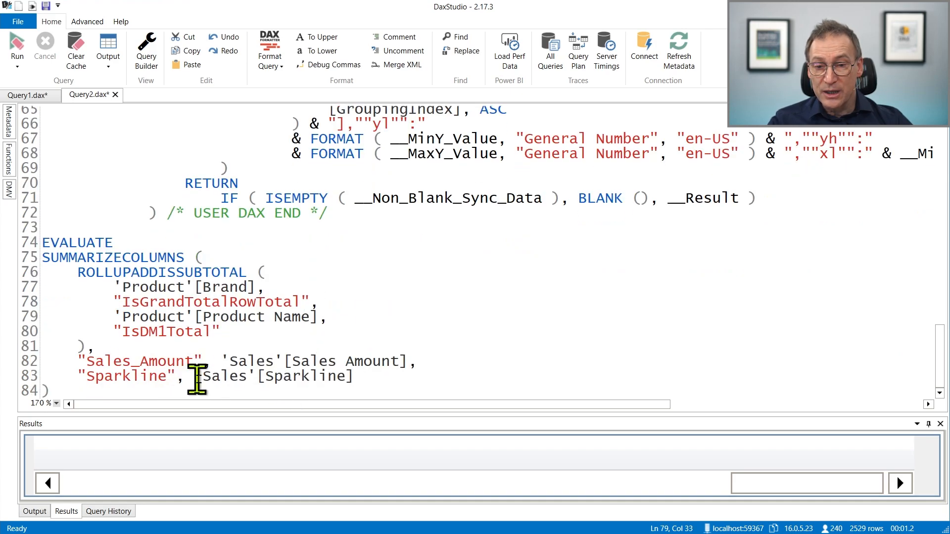
left_click(207, 379)
left_click_drag(207, 378, 366, 377)
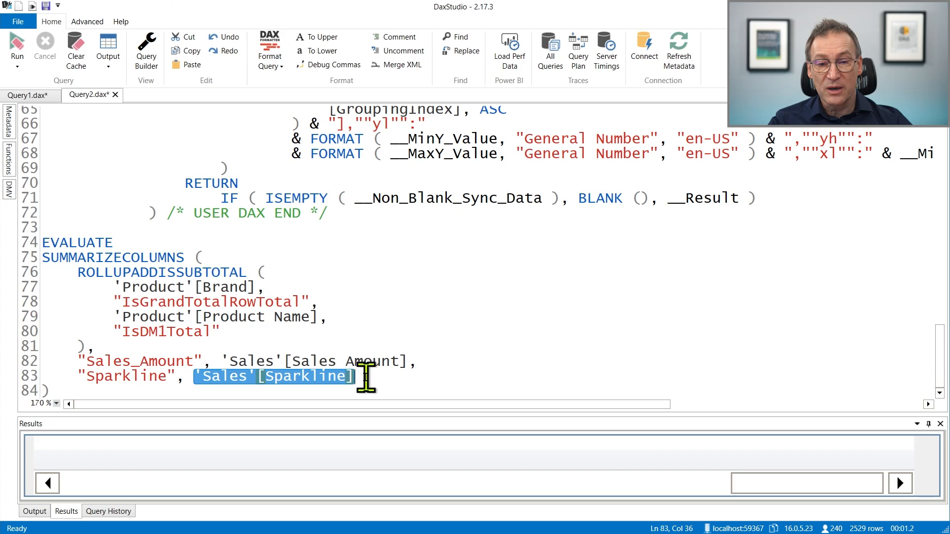
left_click(86, 257)
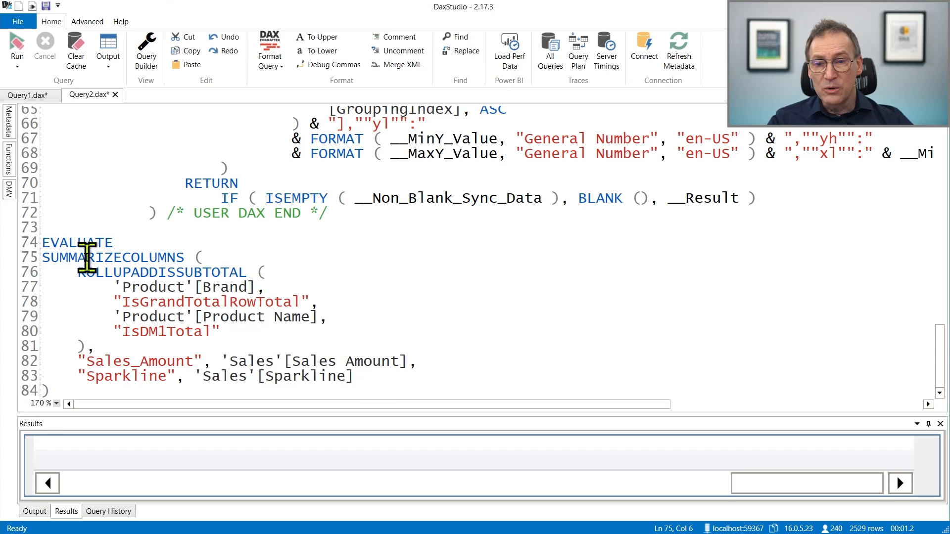
left_click(82, 361)
left_click_drag(81, 361, 222, 378)
left_click(257, 361)
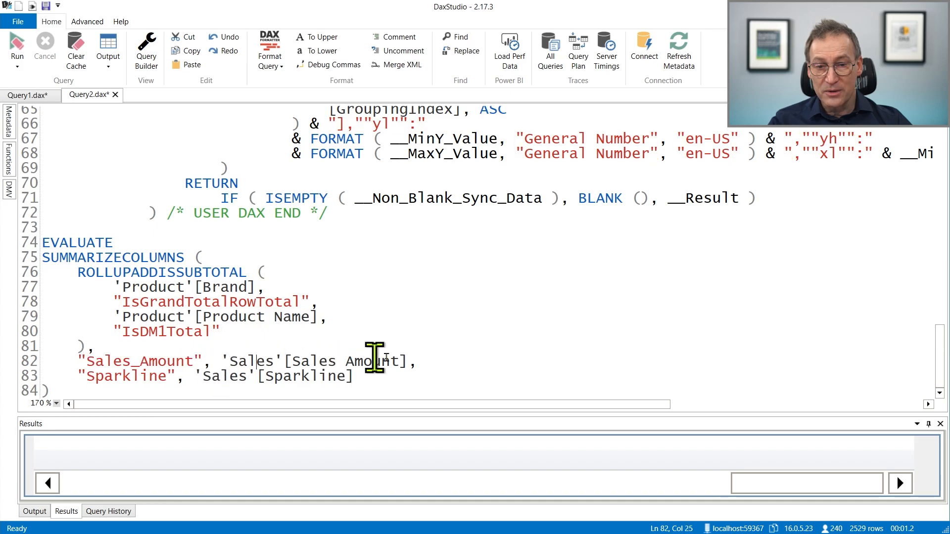
left_click(407, 362)
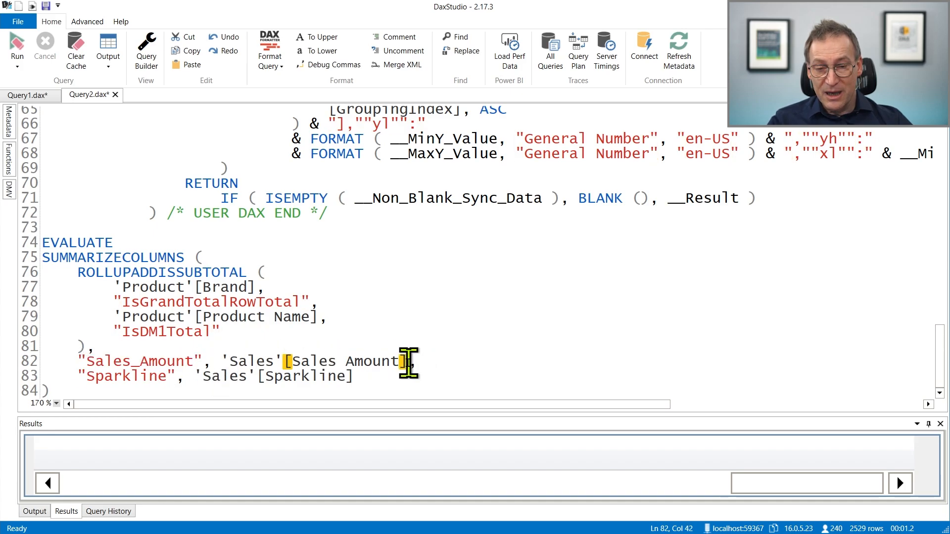
left_click_drag(194, 377, 354, 377)
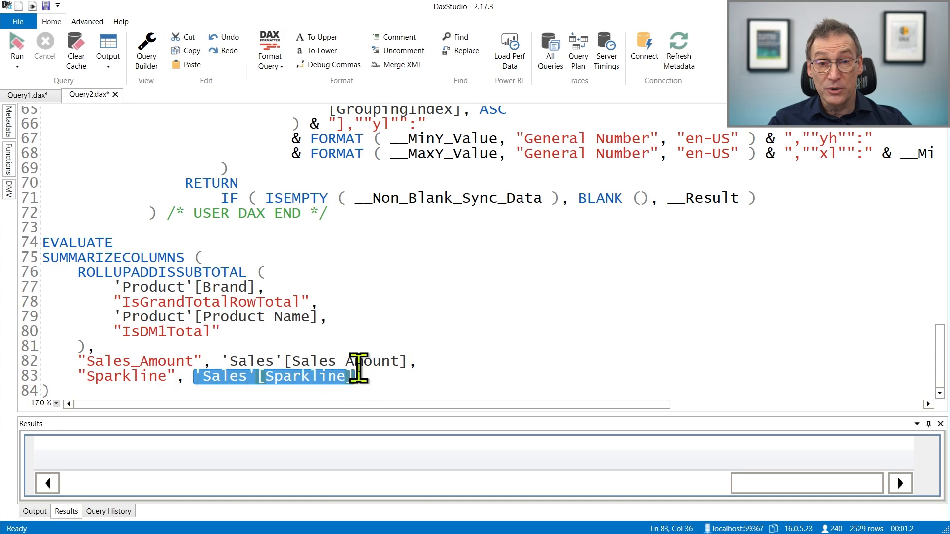
Step: Examine the variables of the Sparkline measure, including where __Sync_Data is used to build __Result
scroll(373, 356, "up", 8)
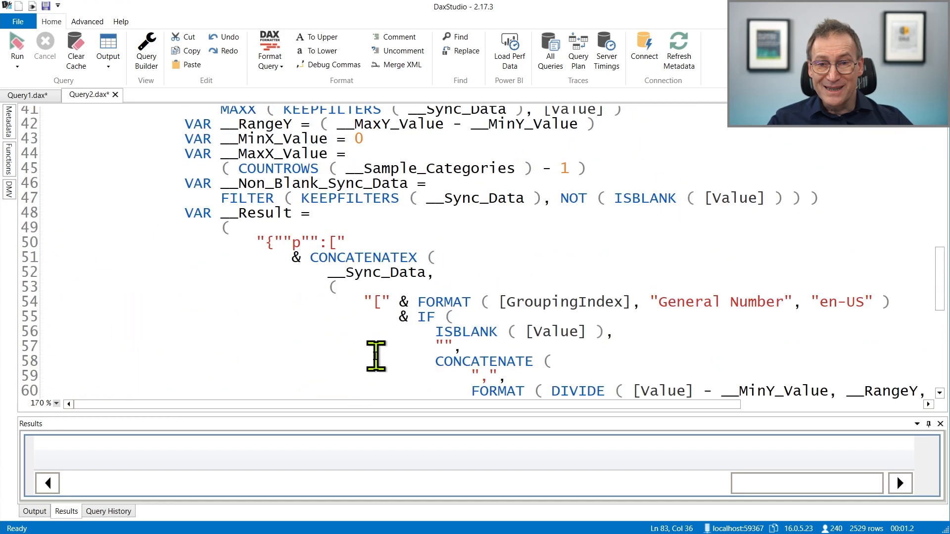
scroll(347, 287, "up", 2)
scroll(322, 203, "up", 4)
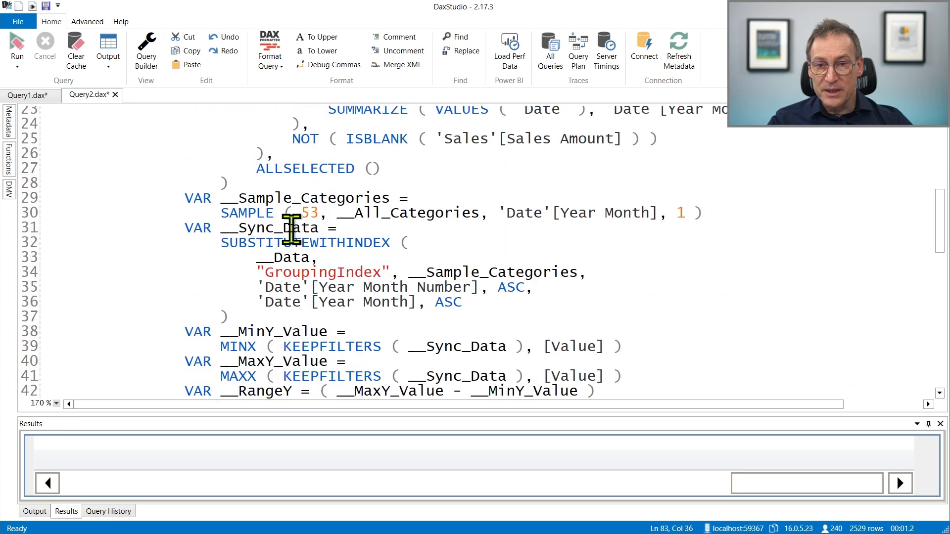
scroll(316, 237, "up", 1)
scroll(328, 269, "down", 5)
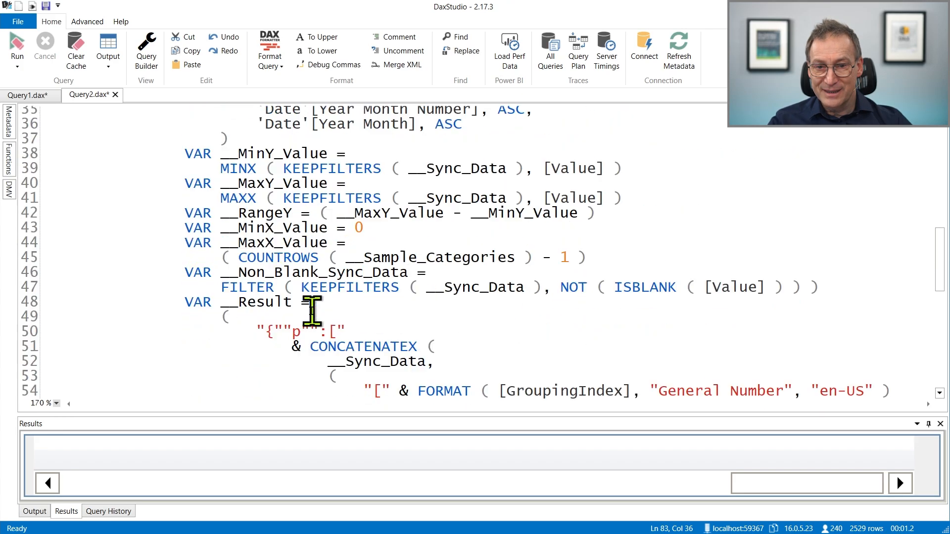
scroll(312, 311, "down", 1)
double_click(380, 319)
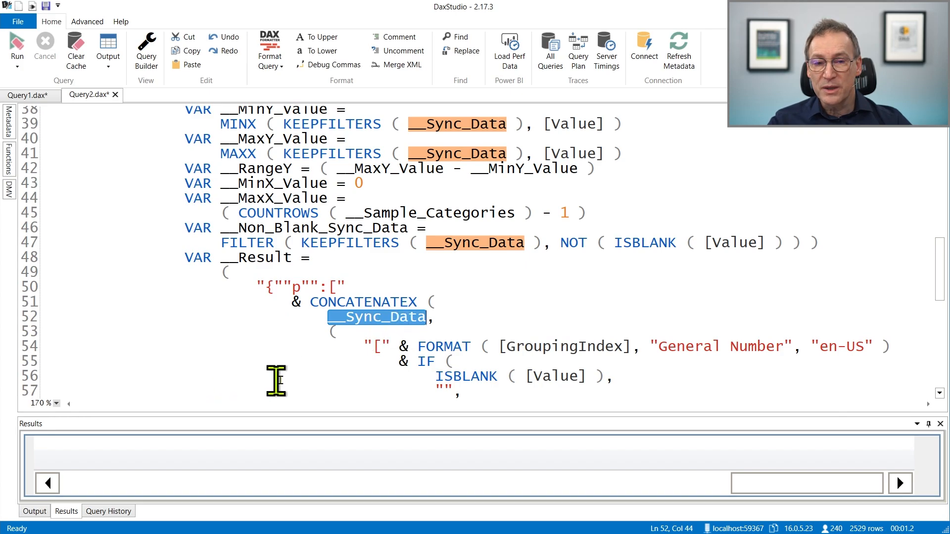
scroll(304, 354, "up", 7)
scroll(303, 354, "up", 6)
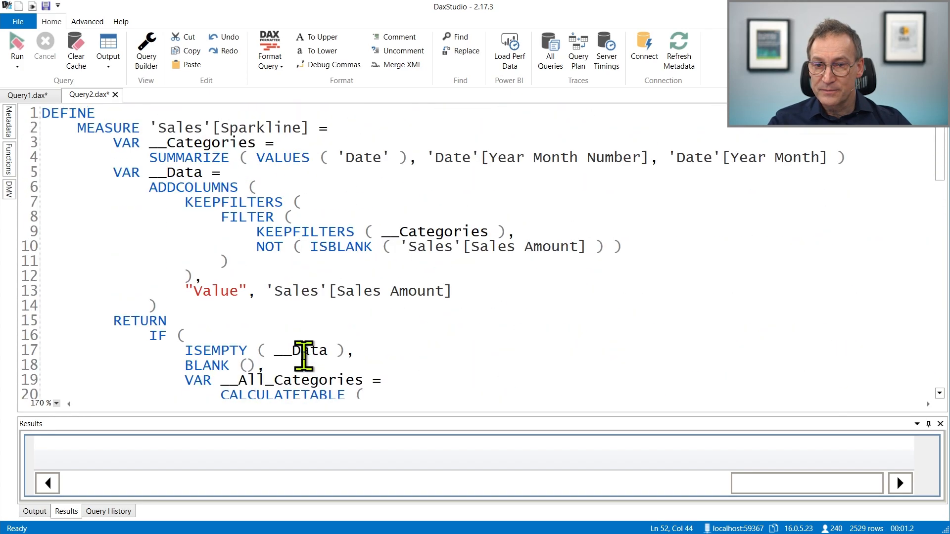
scroll(212, 168, "down", 18)
scroll(211, 175, "down", 4)
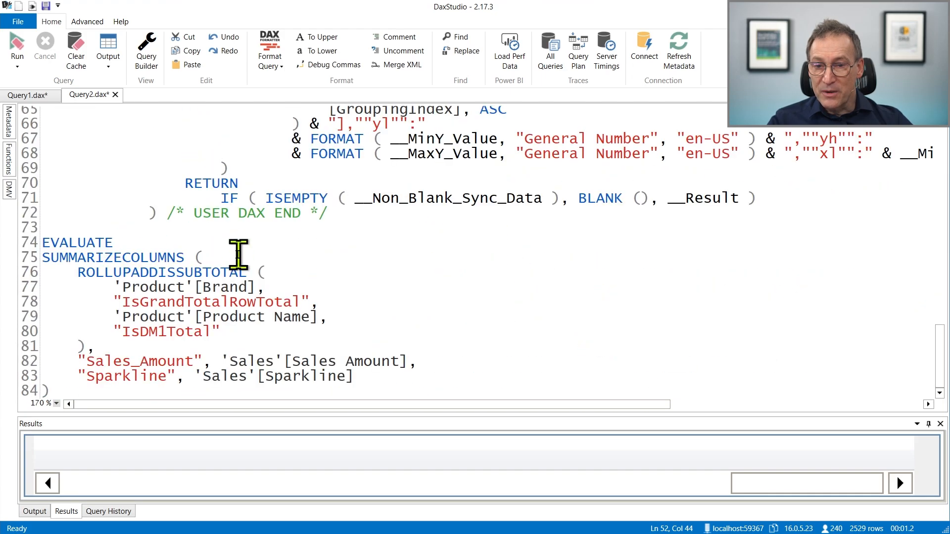
Step: Delete the "Sparkline" column and the comma before it from the SUMMARIZECOLUMNS expression
left_click(235, 243)
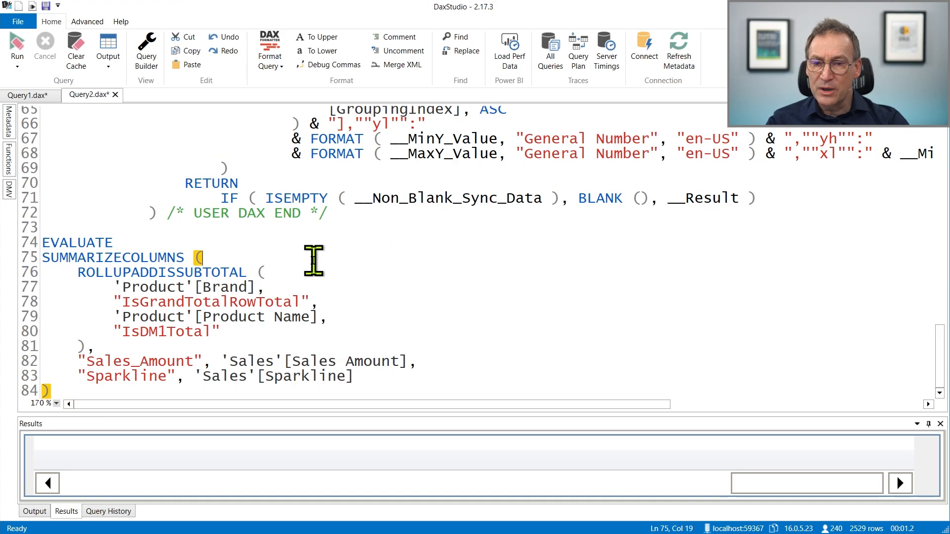
left_click(313, 260)
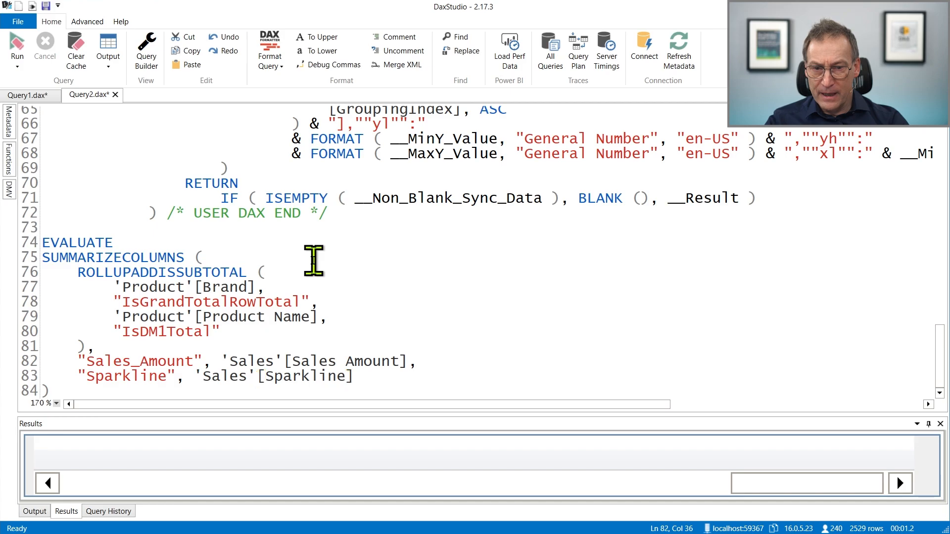
key("Home")
key("shift+End")
key("BackSpace")
key("BackSpace")
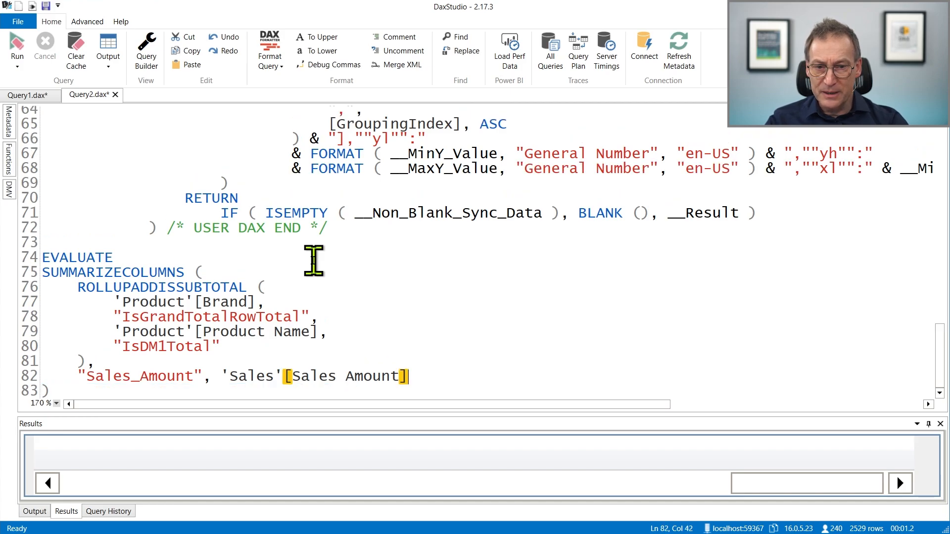
Step: Start a GENERATE call around SUMMARIZECOLUMNS, indent the inner expression one level and add a comma after it
key("Return")
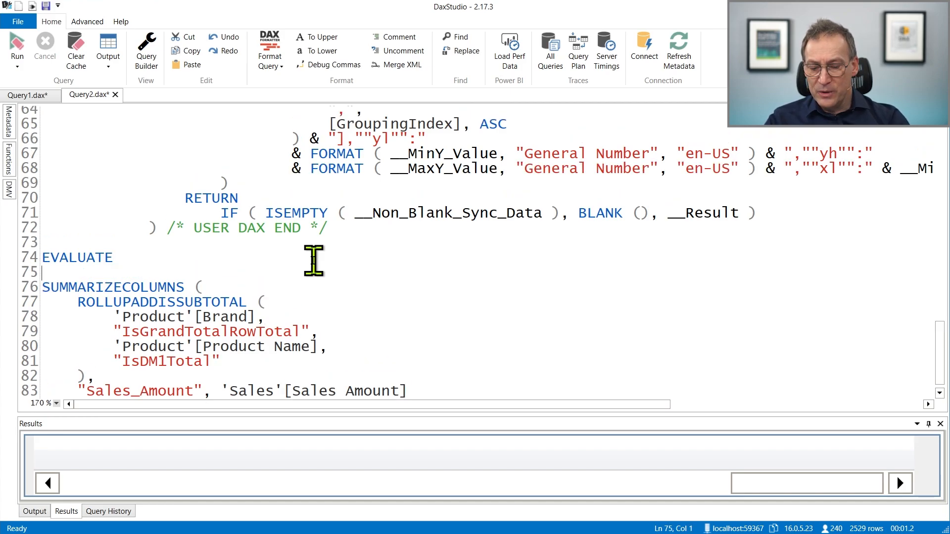
type("GENERATE (")
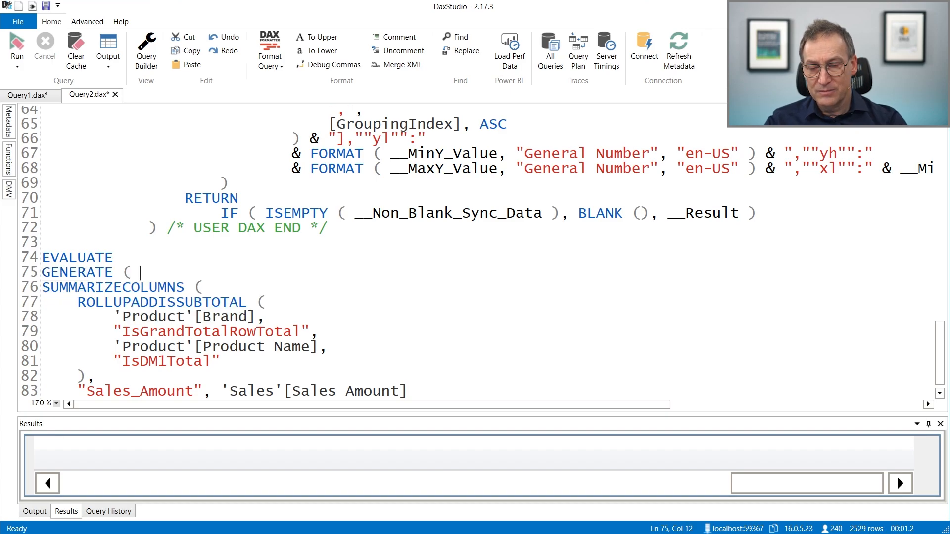
key("Home")
key("ctrl+shift+End")
key("Tab")
key("End")
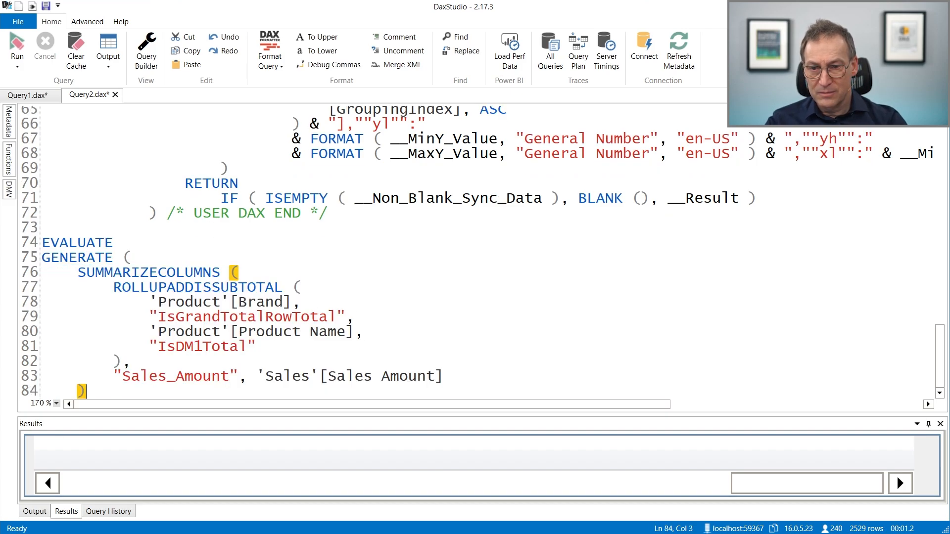
key("Return")
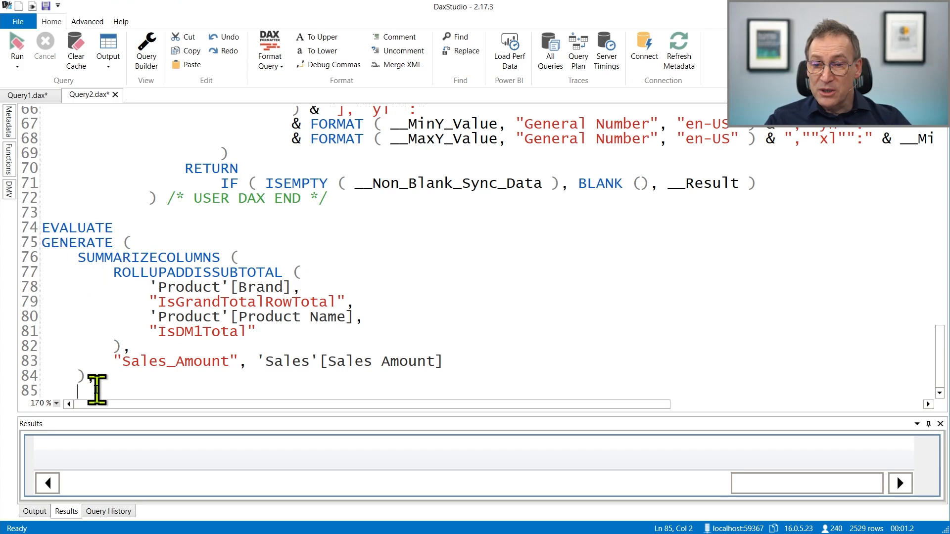
Step: Copy the Sparkline measure's body from VAR __Categories through its closing parenthesis and delete the trailing USER DAX END comment
scroll(180, 347, "up", 20)
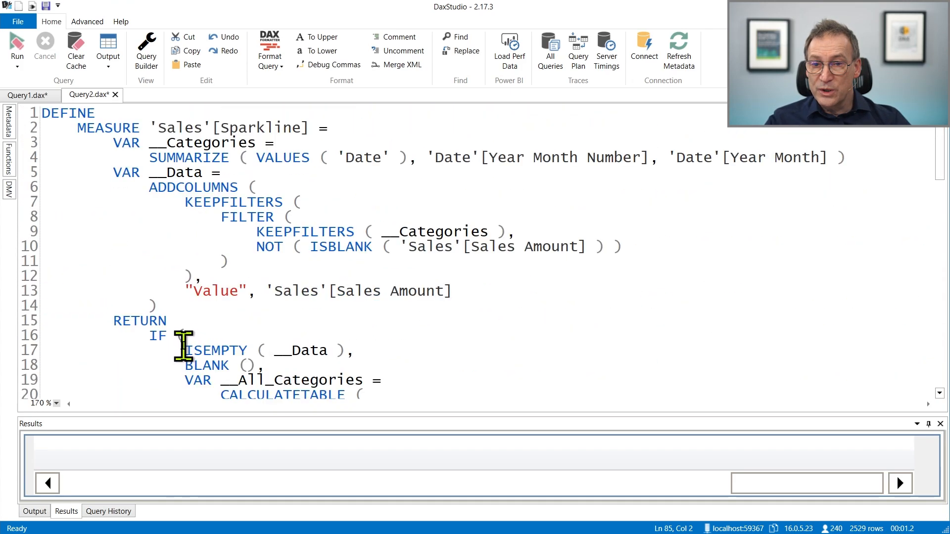
left_click_drag(238, 143, 283, 157)
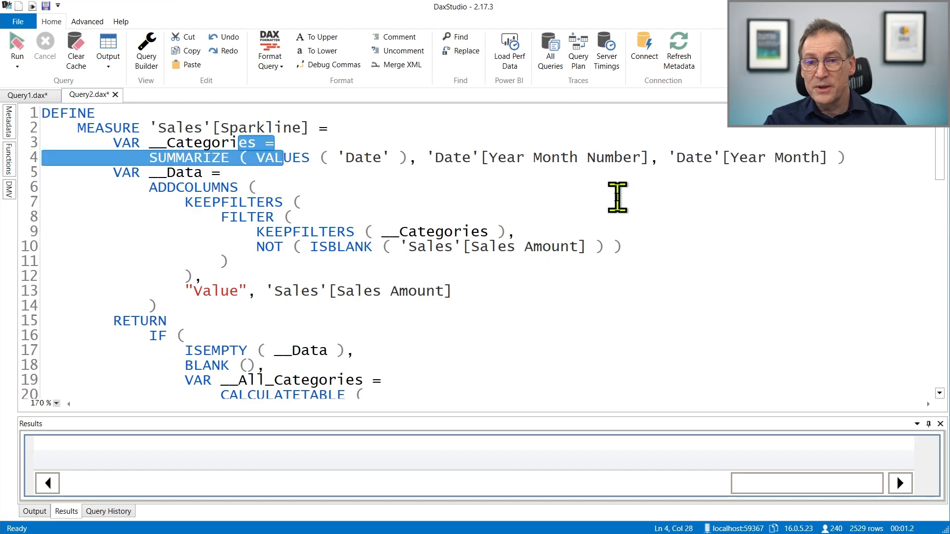
key("Home")
key("Home")
scroll(451, 291, "down", 20)
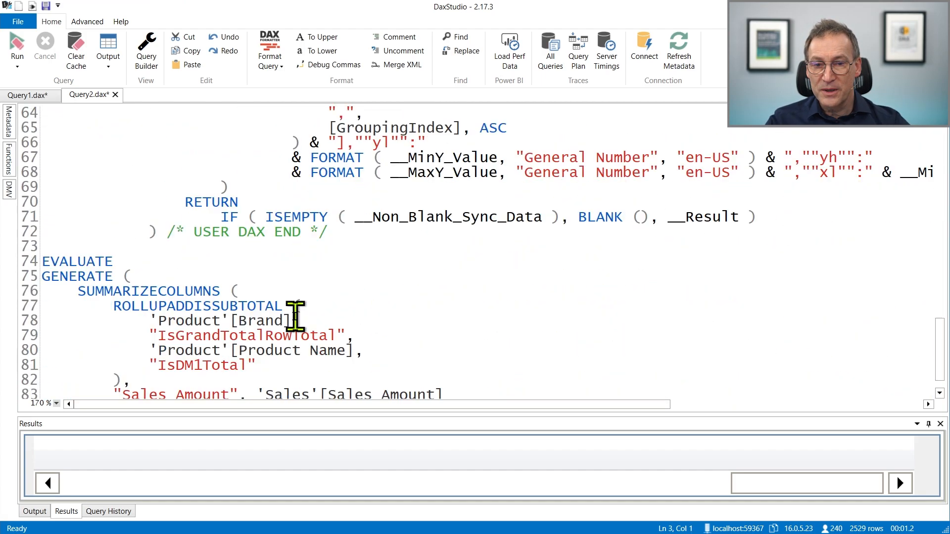
left_click(156, 232, "shift")
left_click(166, 232)
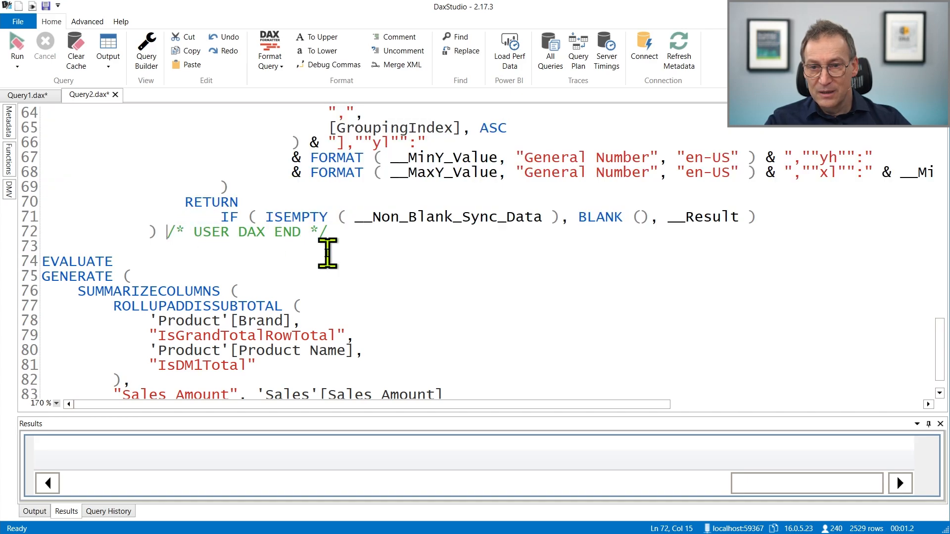
key("shift+End")
key("Delete")
Step: Paste the copied measure body as the second argument of GENERATE and close the call with a parenthesis
scroll(327, 253, "down", 1)
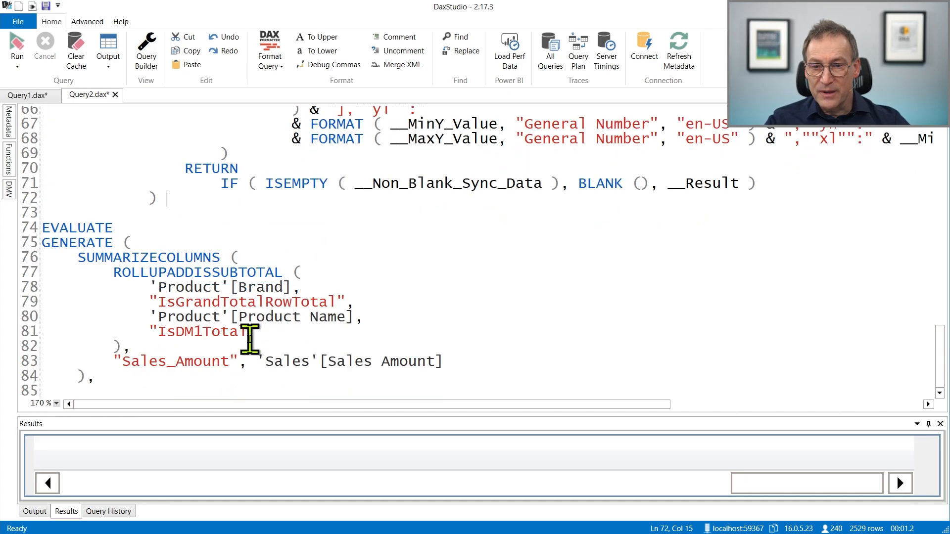
left_click(132, 376)
key("Return")
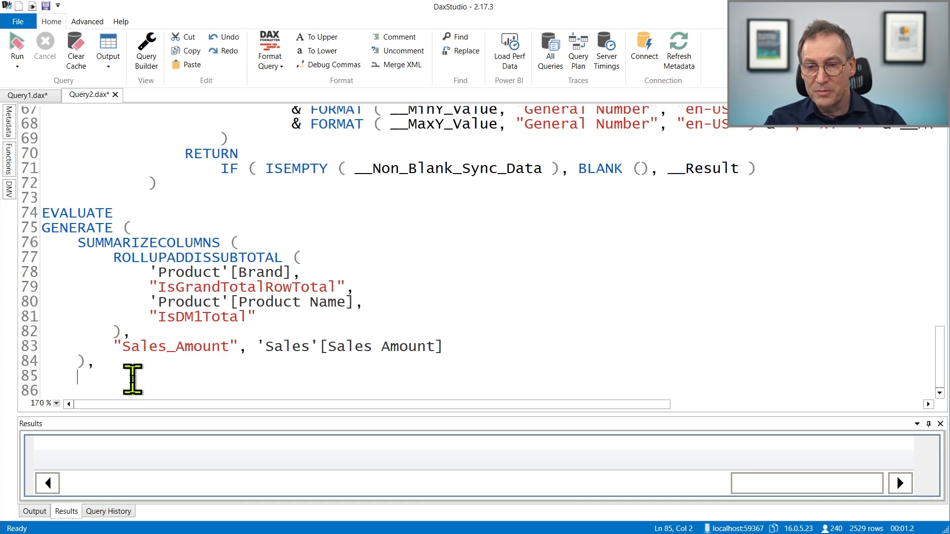
key("ctrl+v")
key("Return")
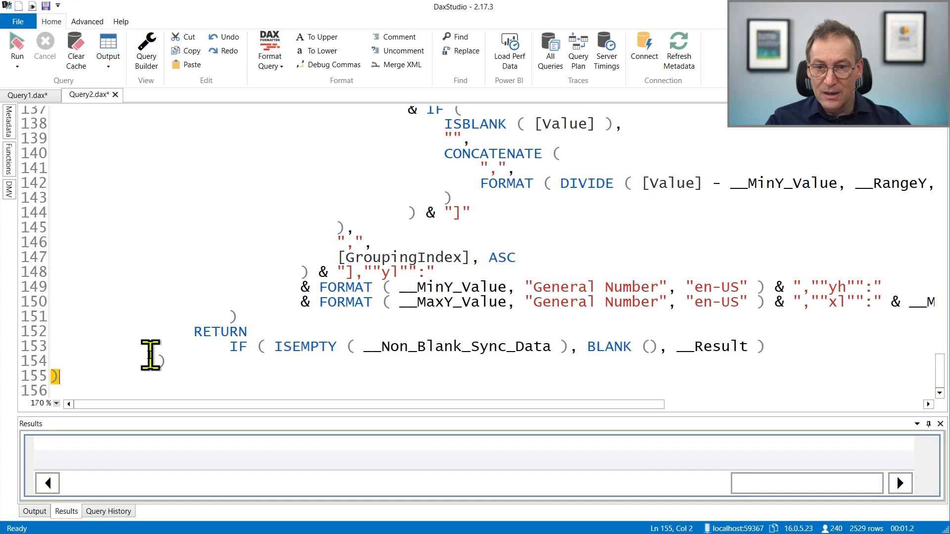
Step: Outdent the pasted measure code inside GENERATE by one level, from VAR __Categories onward
scroll(150, 354, "up", 20)
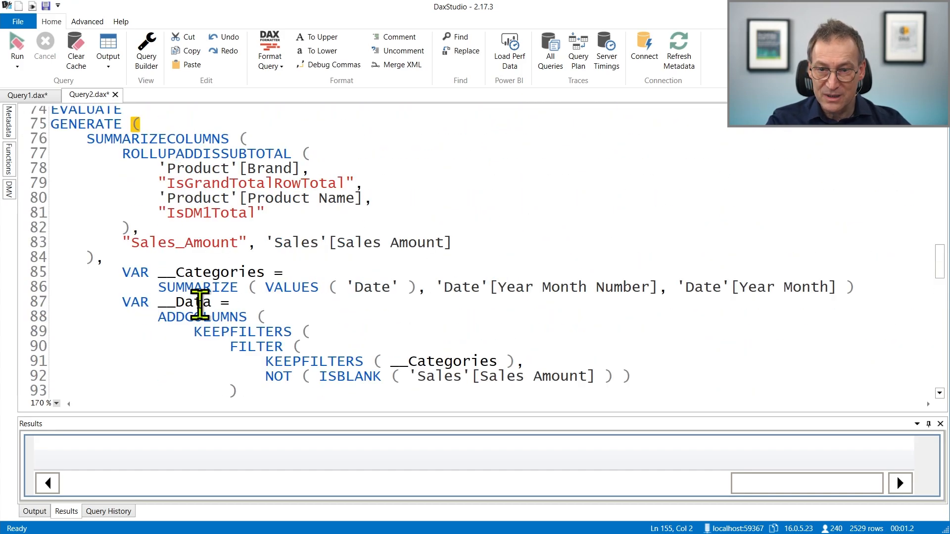
scroll(200, 305, "down", 10)
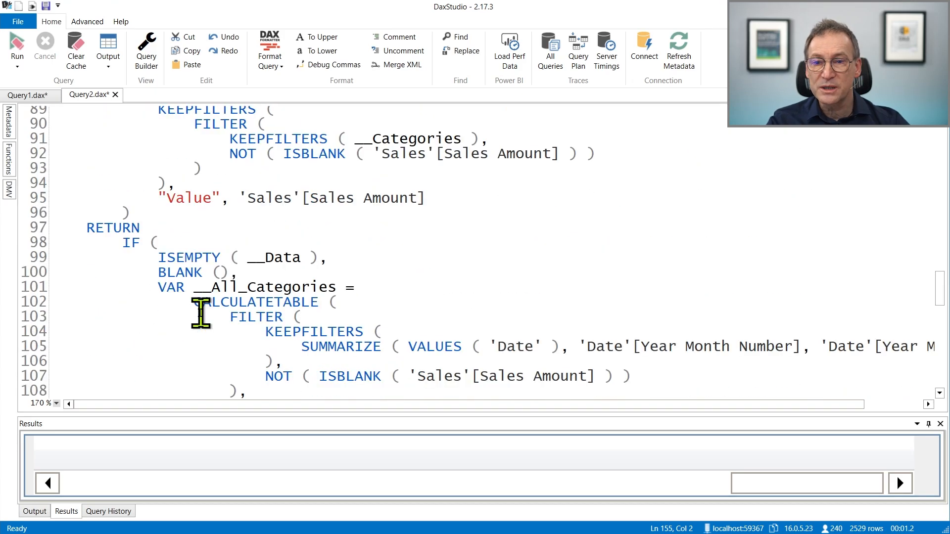
scroll(201, 313, "down", 6)
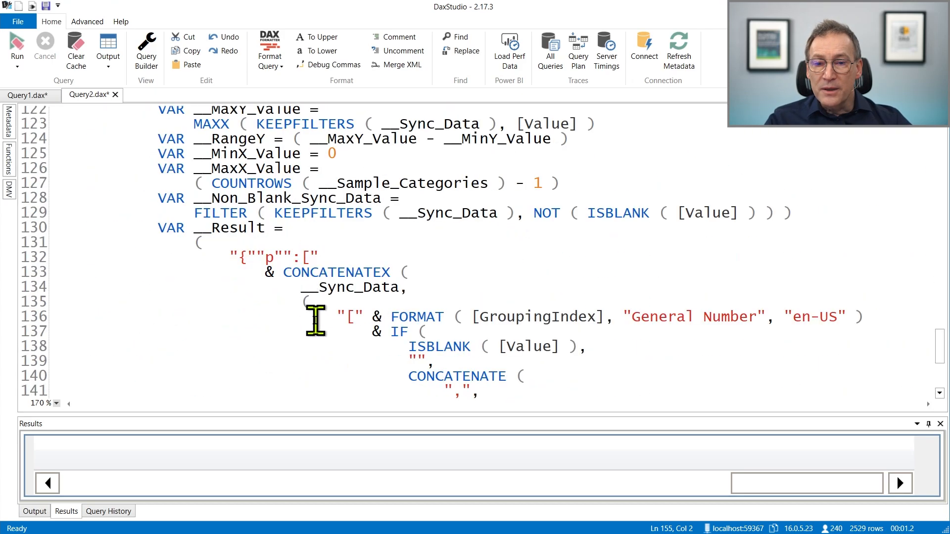
Step: Wrap the final IF ( ISEMPTY ( __Non_Blank_Sync_Data ), BLANK (), __Result ) expression in curly braces and run the query
scroll(369, 272, "down", 5)
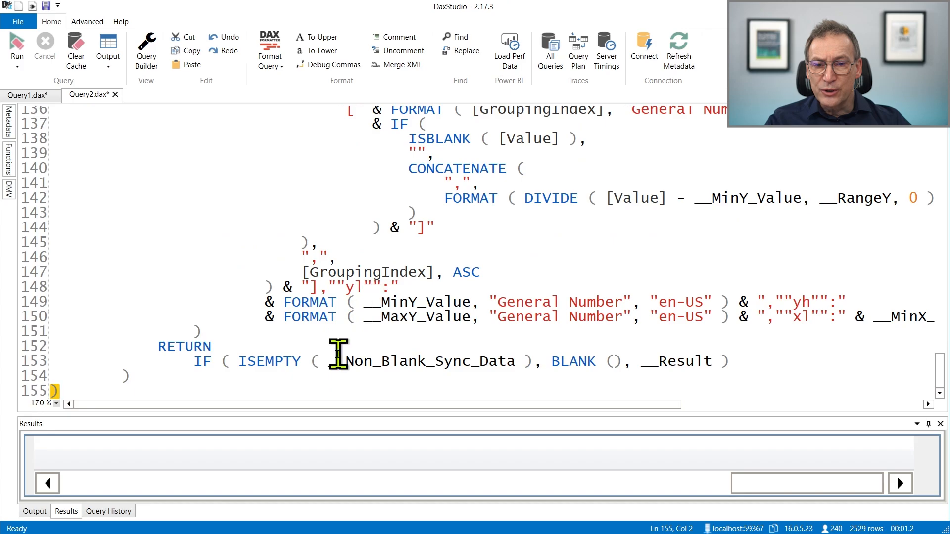
scroll(600, 370, "up", 2)
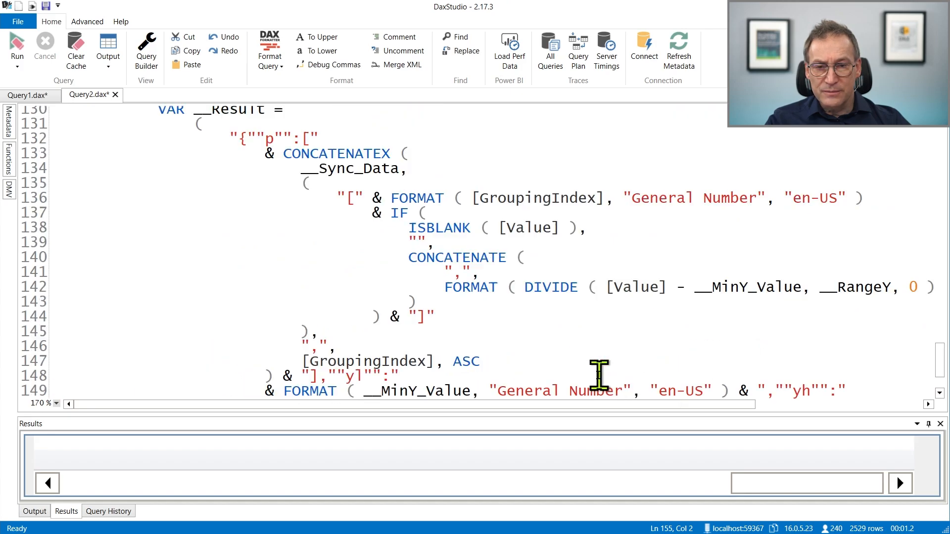
scroll(599, 380, "down", 1)
scroll(599, 380, "down", 1)
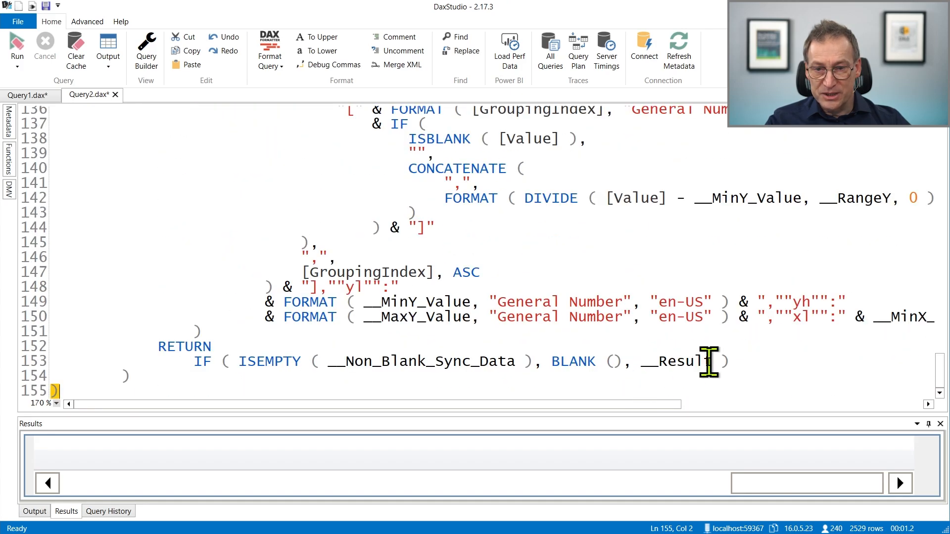
left_click(195, 362)
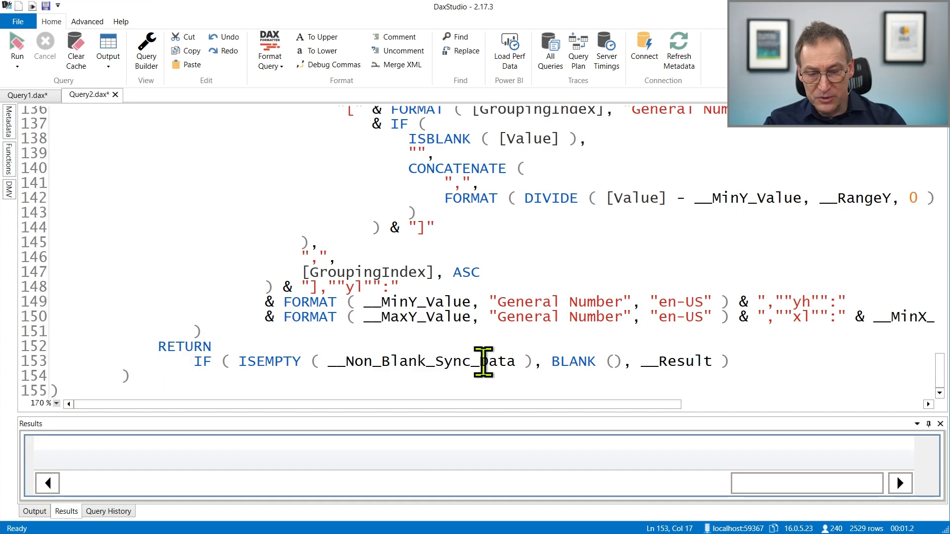
type("{")
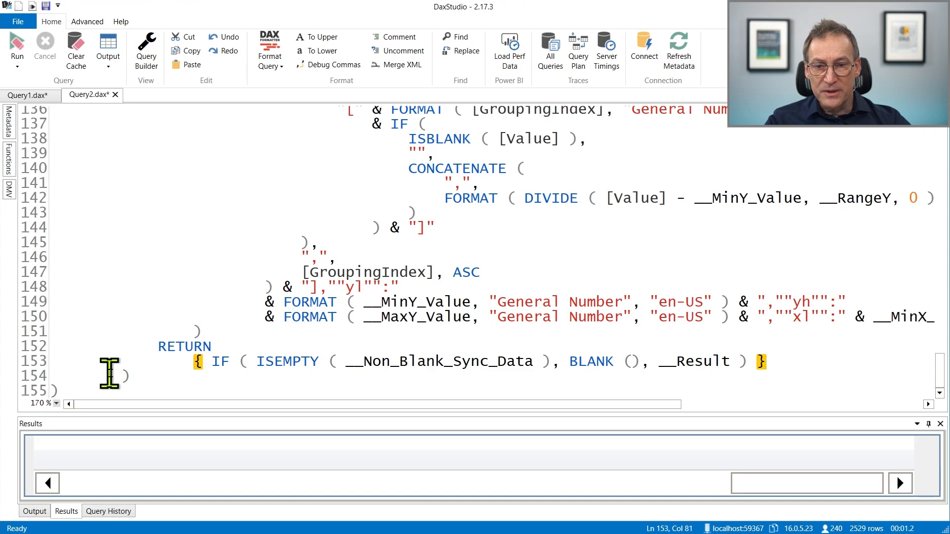
left_click(316, 385)
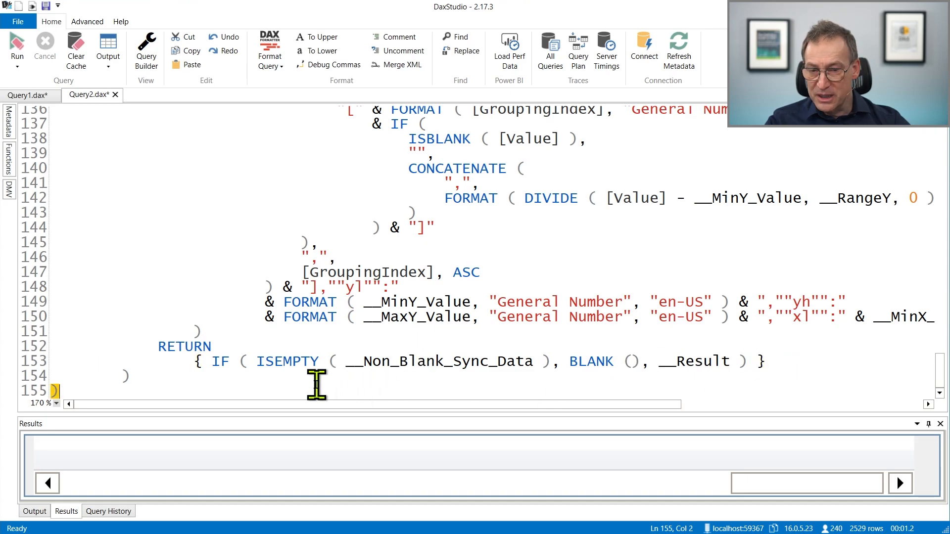
key("F5")
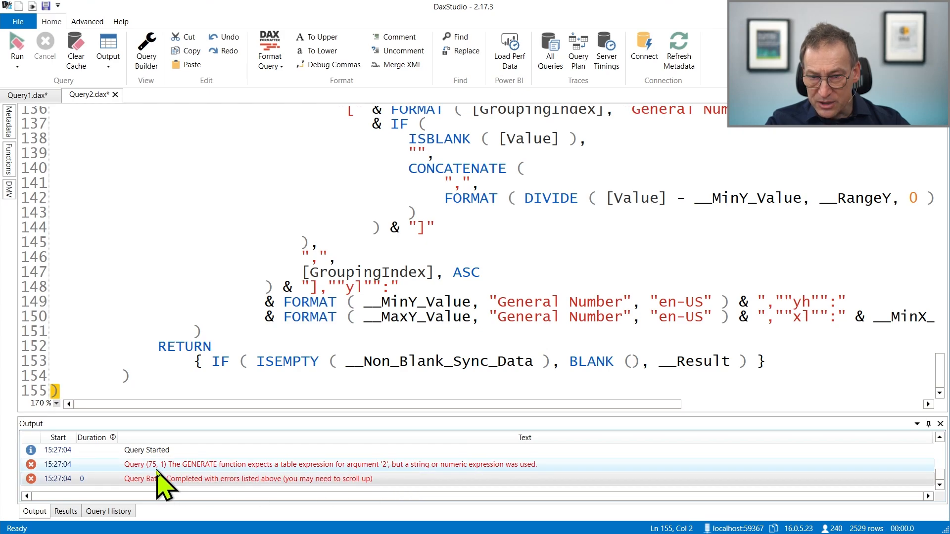
Step: Examine both GENERATE arguments, from the SUMMARIZECOLUMNS call to the innermost RETURN expression, against the query's output messages
left_click(307, 379)
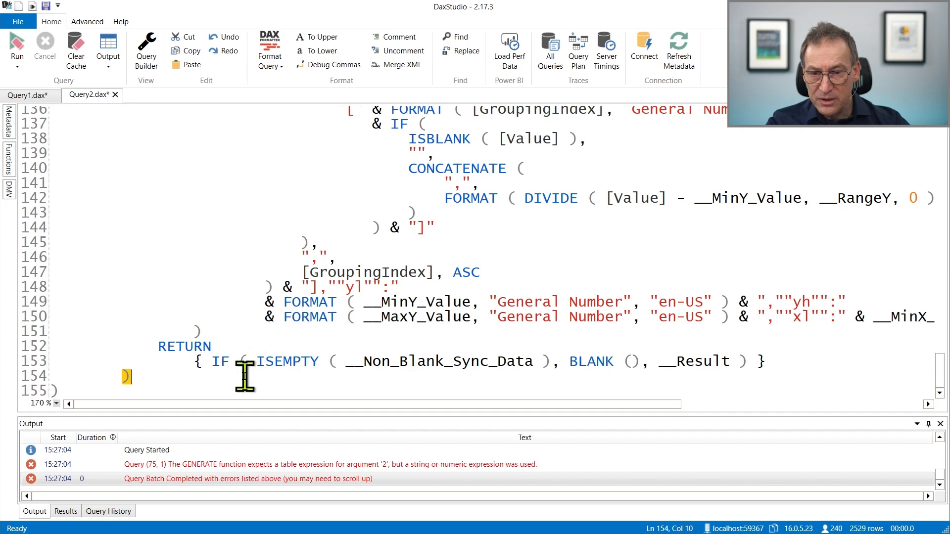
scroll(213, 382, "up", 11)
scroll(214, 382, "up", 6)
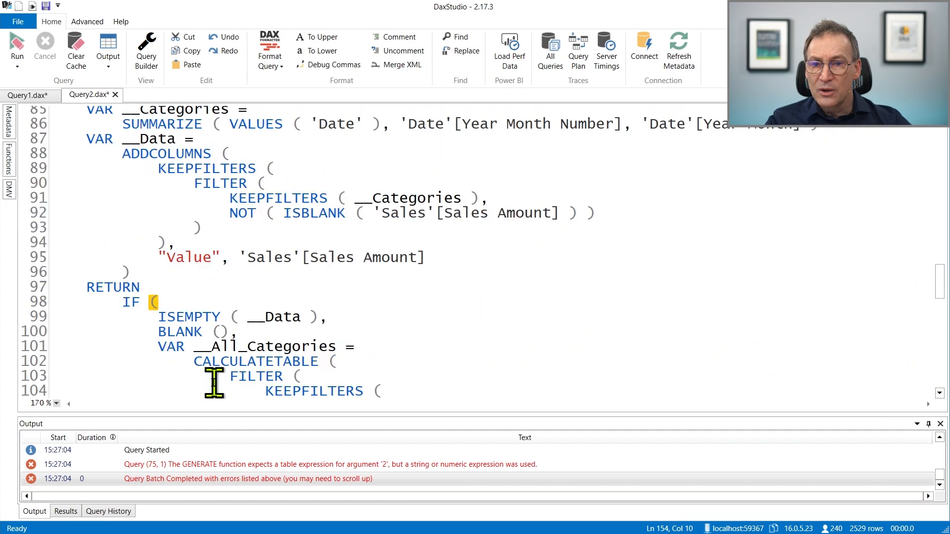
scroll(214, 382, "up", 4)
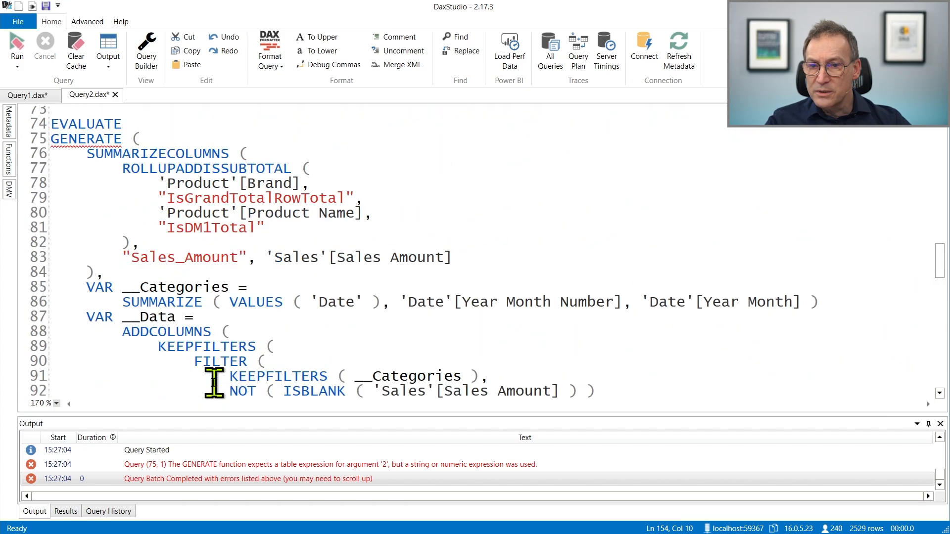
left_click_drag(79, 153, 119, 278)
left_click(228, 301)
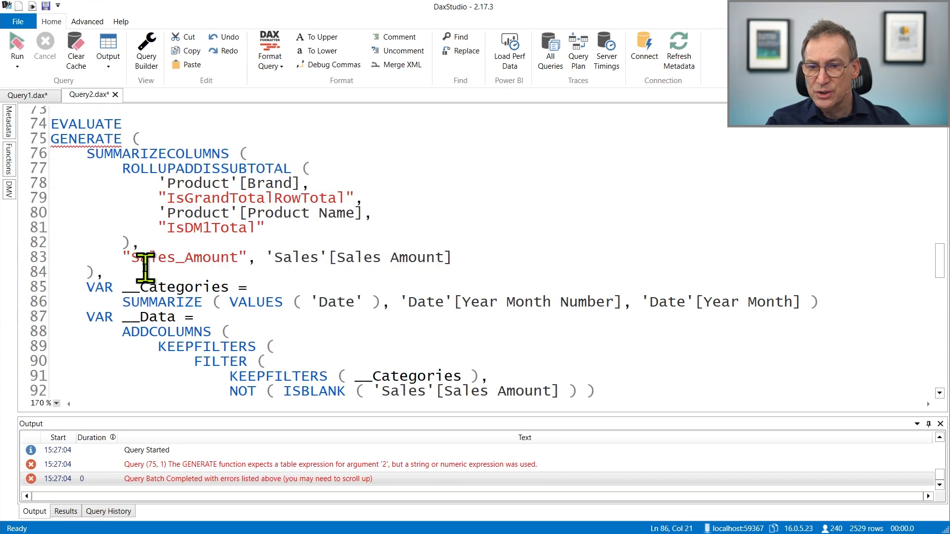
scroll(171, 324, "down", 11)
scroll(171, 324, "down", 10)
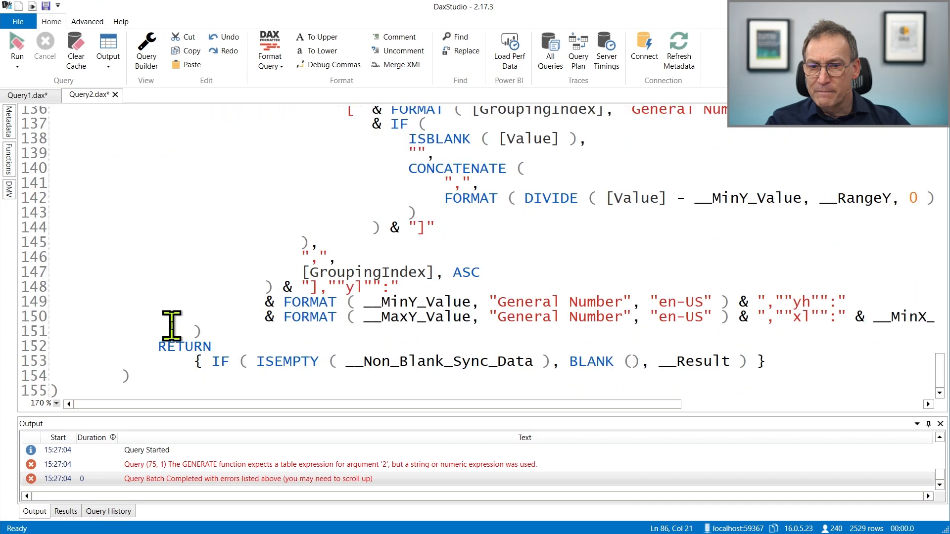
left_click(198, 363)
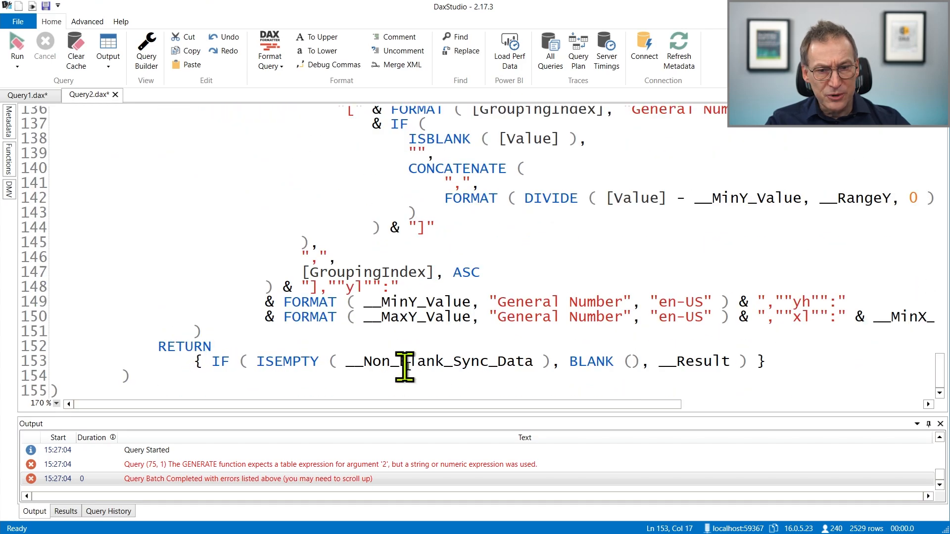
left_click(356, 467)
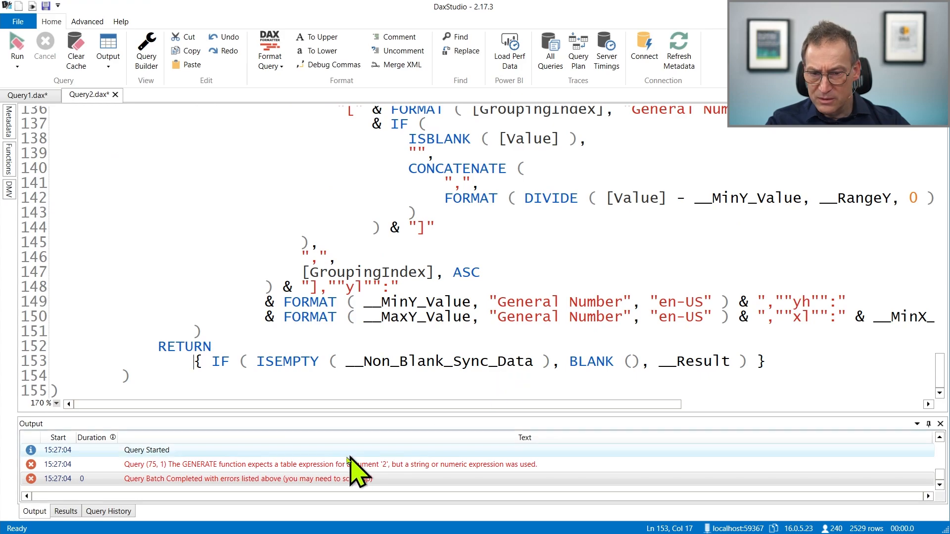
left_click(448, 479)
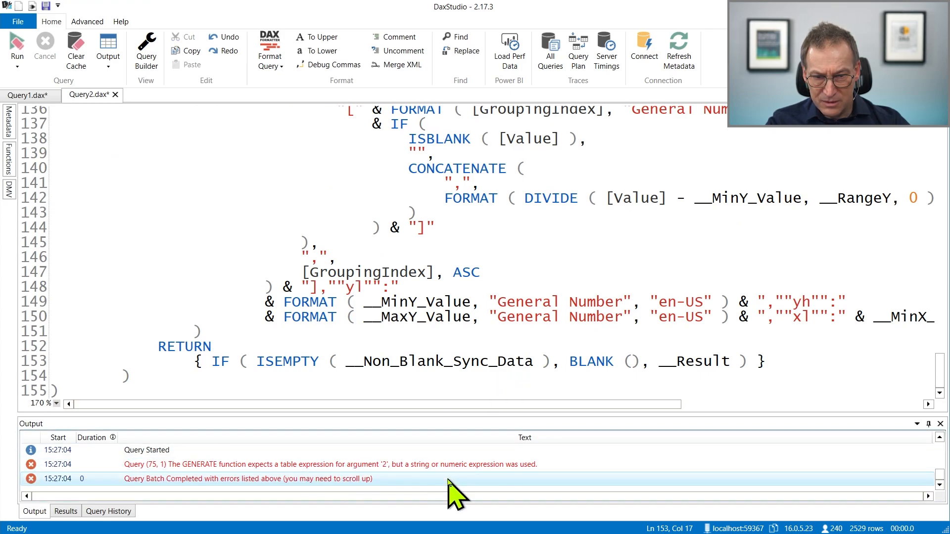
Step: Replace the IF expression after the innermost RETURN with { _Result } and run the query
left_click(197, 364)
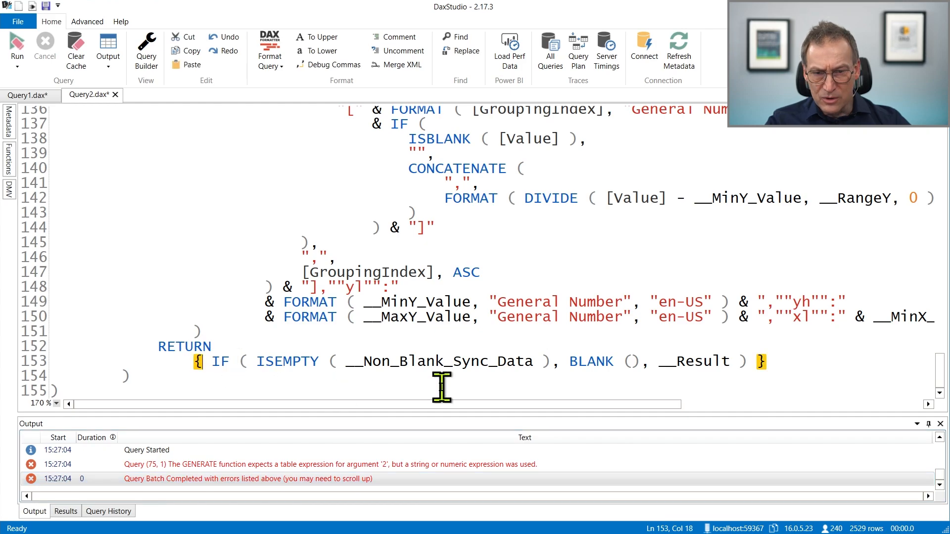
scroll(442, 387, "up", 6)
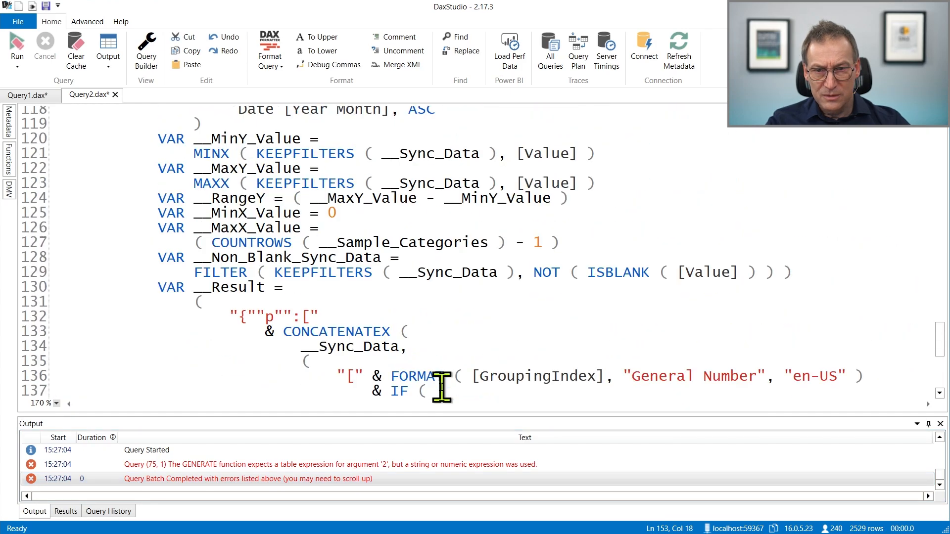
scroll(442, 386, "down", 6)
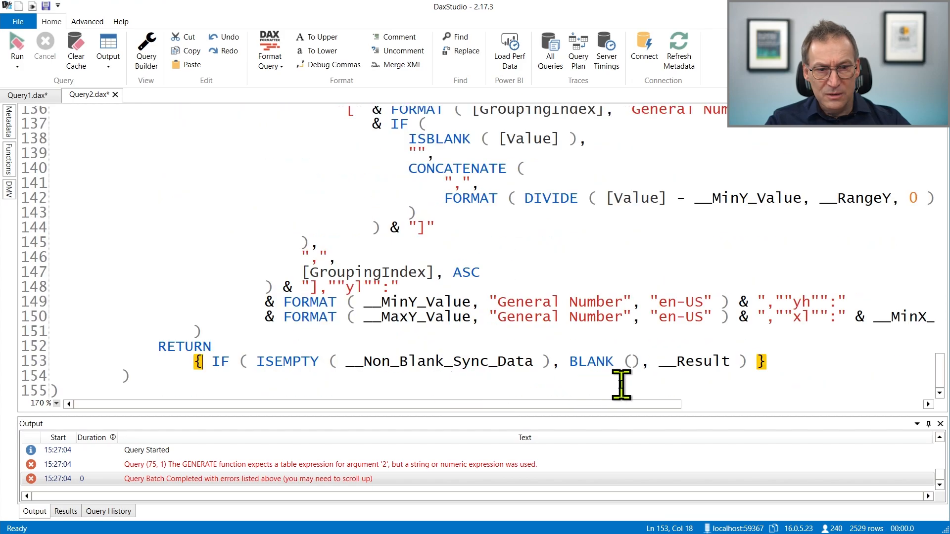
key("shift+End")
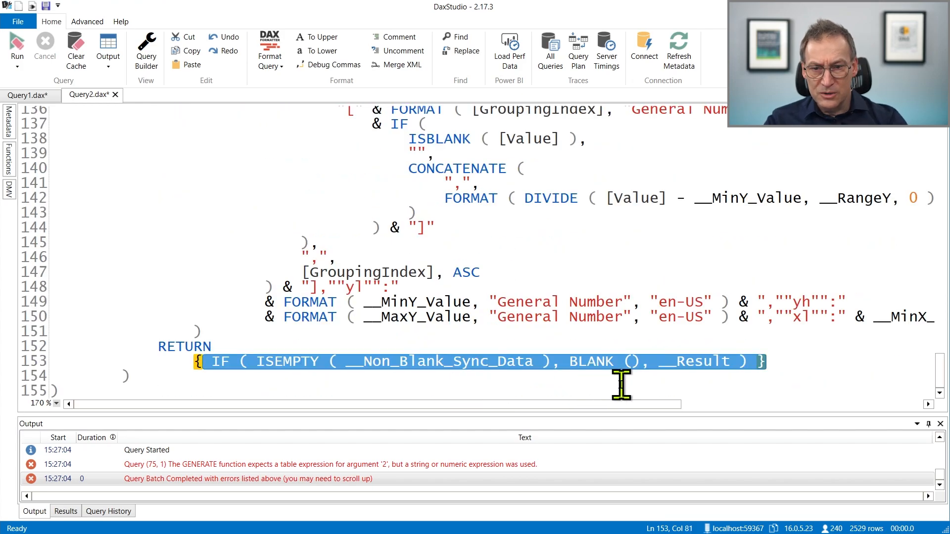
key("Home")
key("shift+End")
key("Delete")
type("_Resu")
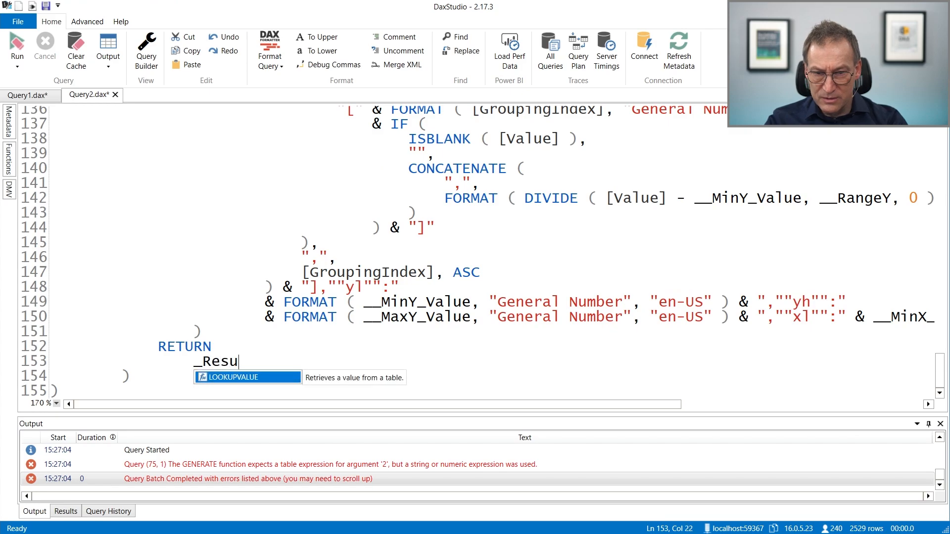
type("lt")
key("Escape")
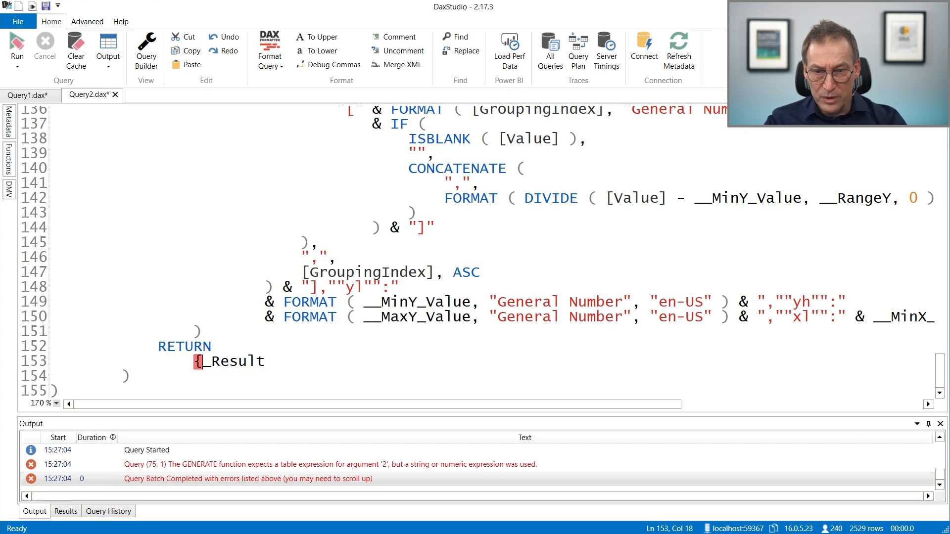
key("F5")
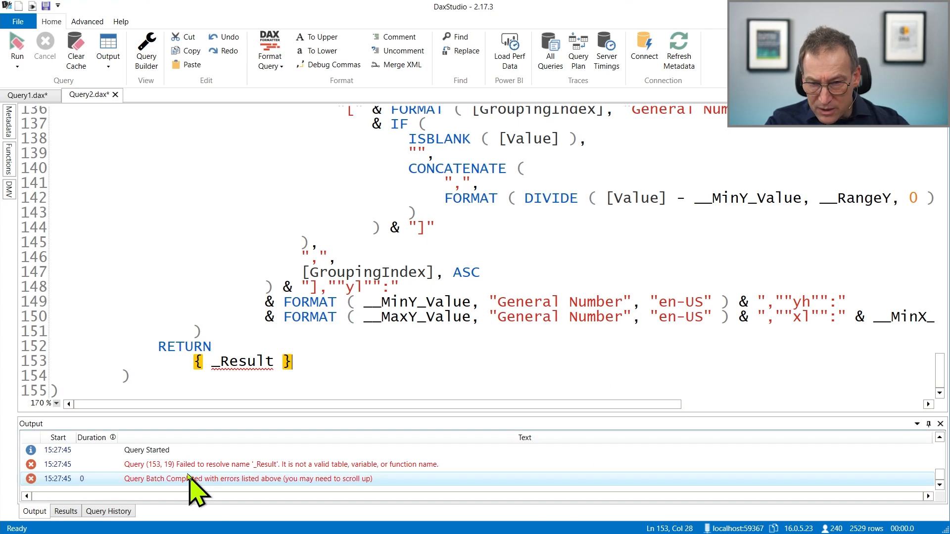
Step: Correct the returned variable's name to __Result, matching its VAR definition, and rerun the query
scroll(284, 389, "up", 5)
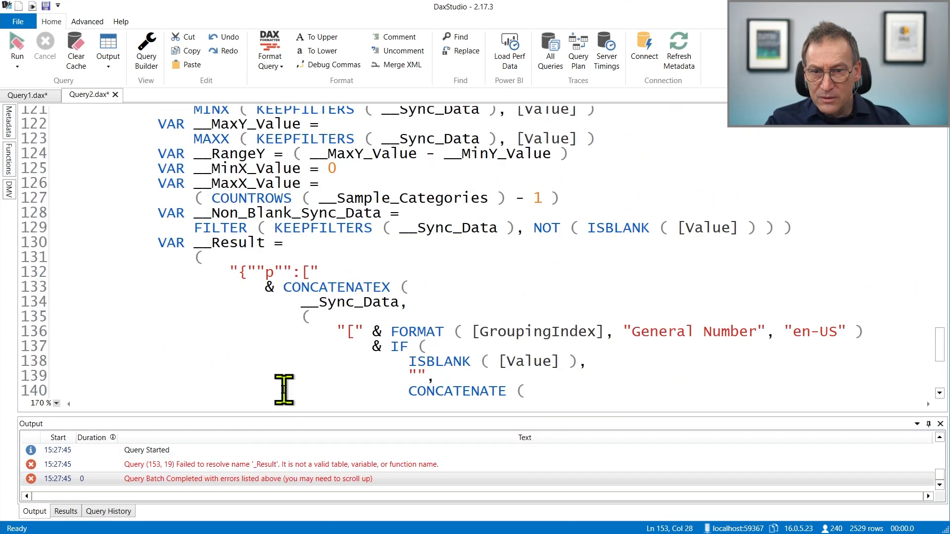
scroll(284, 389, "down", 5)
left_click(256, 381)
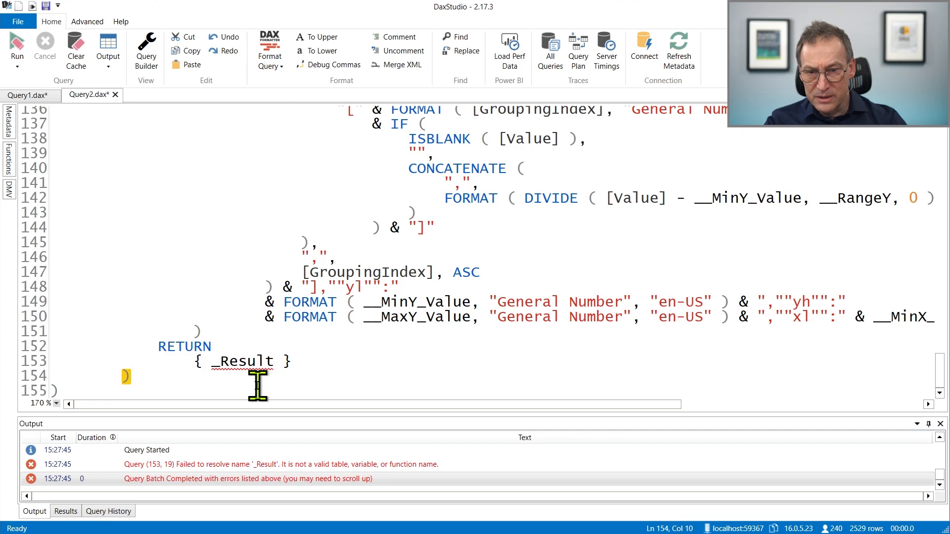
type("_")
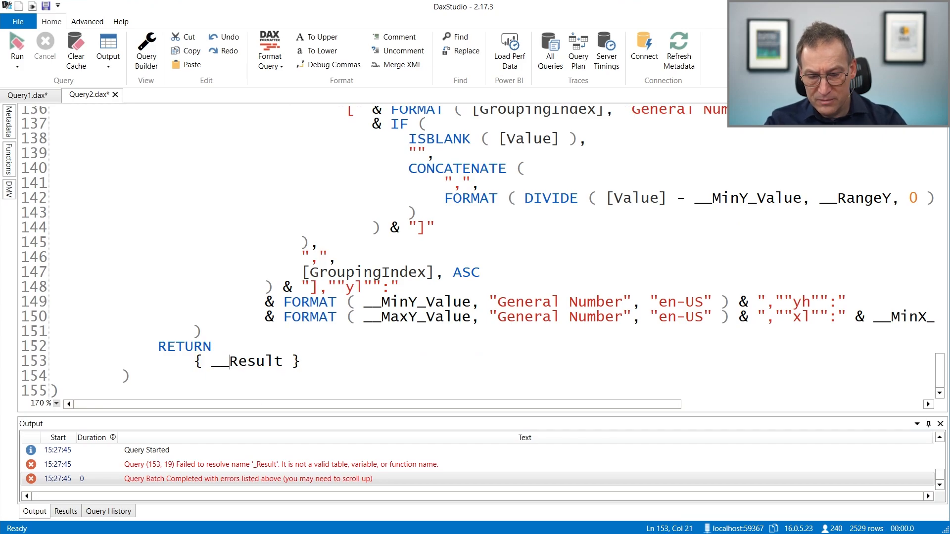
key("F5")
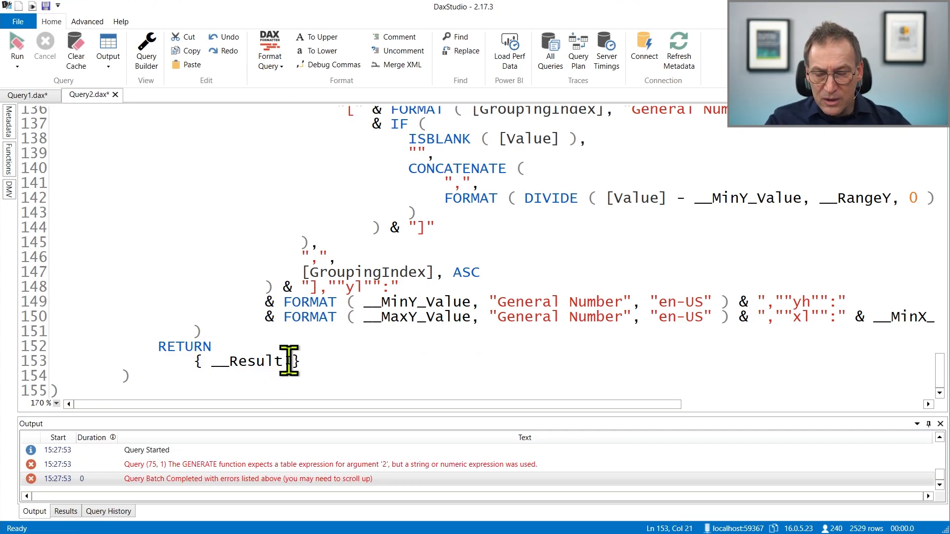
Step: Replace the curly-brace table constructor with ROW ( "A", __Result ) and run the query again
scroll(286, 361, "up", 6)
scroll(287, 360, "down", 6)
left_click(191, 358)
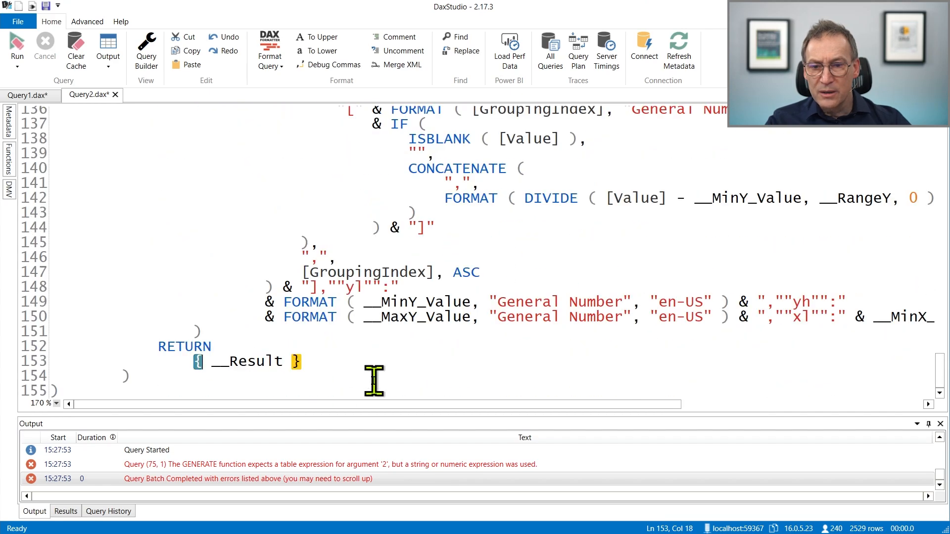
key("BackSpace")
type("ROW ( \"")
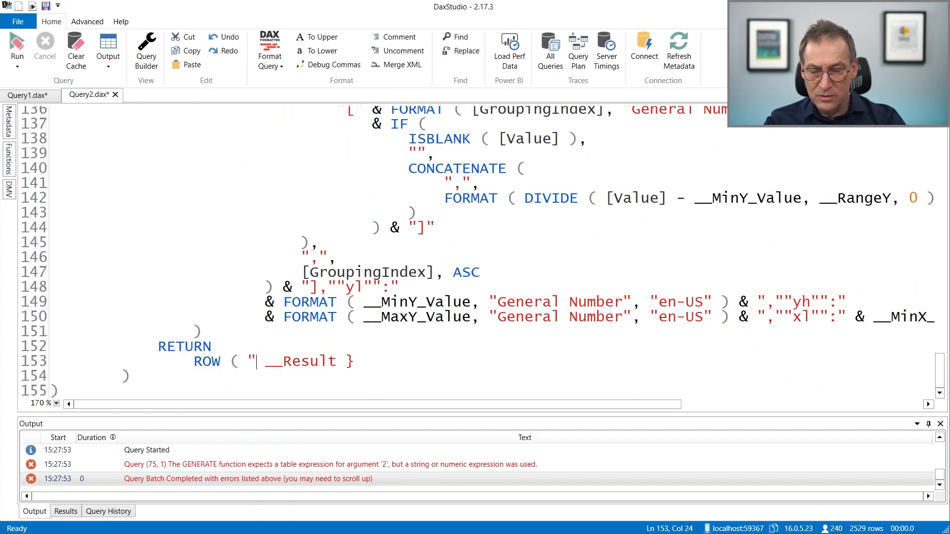
type("A\",")
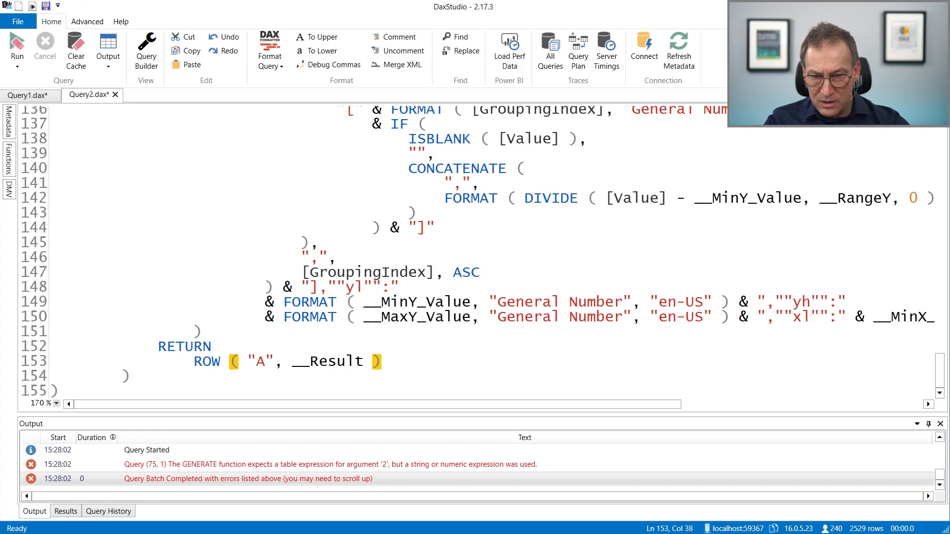
Step: Examine the outer RETURN and its IF ( ISEMPTY ( __Data ), BLANK (), ... ) branches within GENERATE, through to the closing parenthesis
scroll(376, 372, "up", 16)
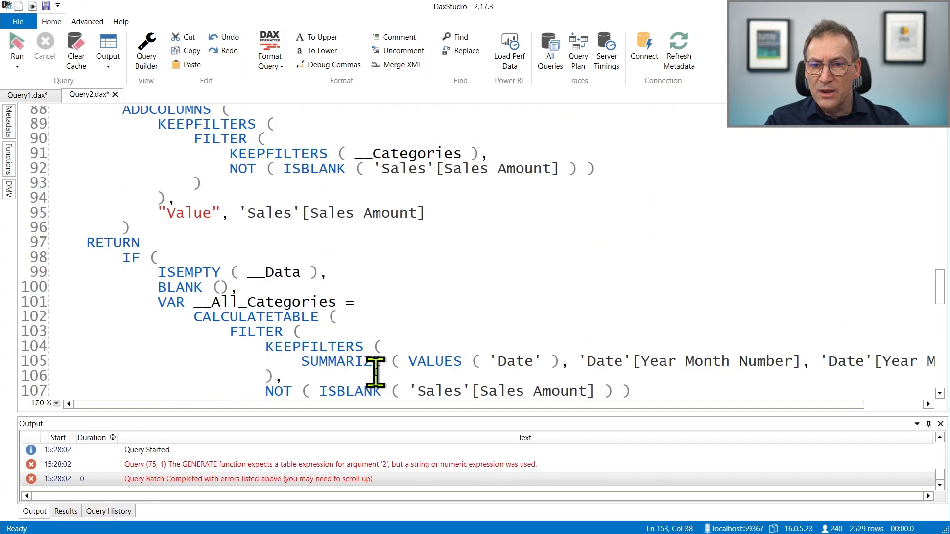
left_click(122, 259)
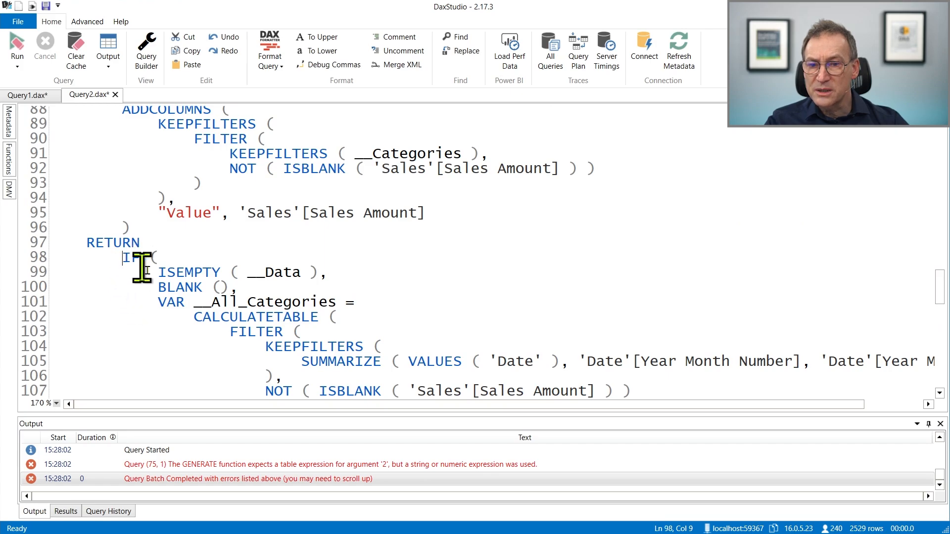
scroll(233, 349, "down", 2)
scroll(227, 350, "up", 3)
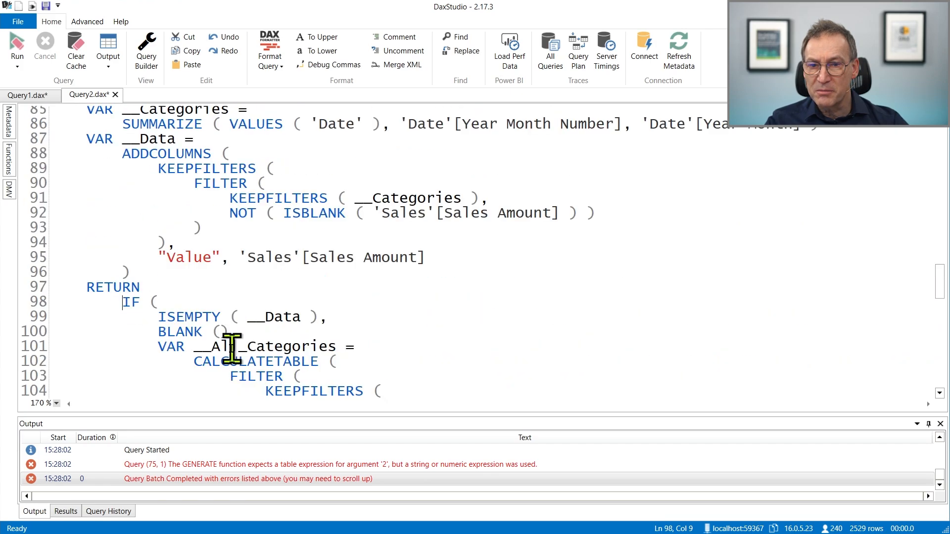
scroll(232, 349, "up", 5)
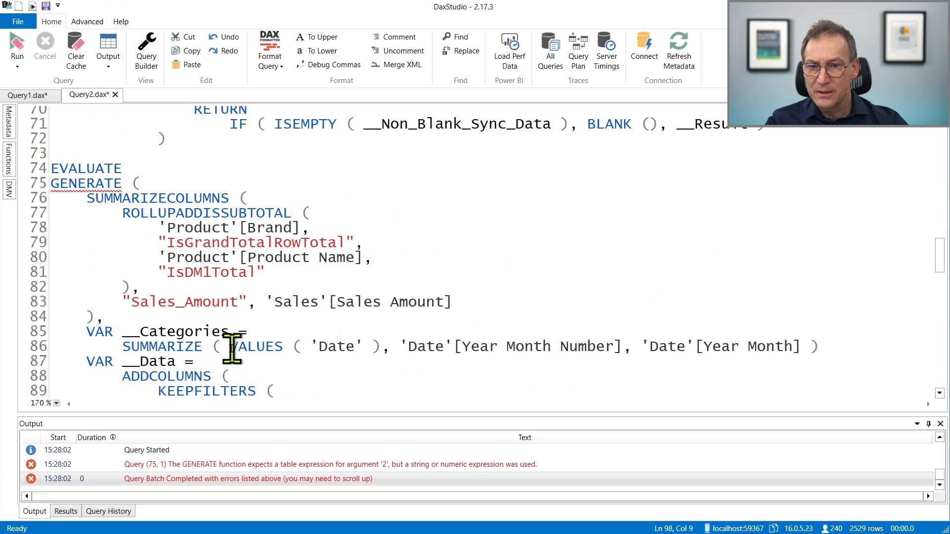
scroll(232, 348, "down", 3)
scroll(232, 349, "down", 2)
left_click(159, 304)
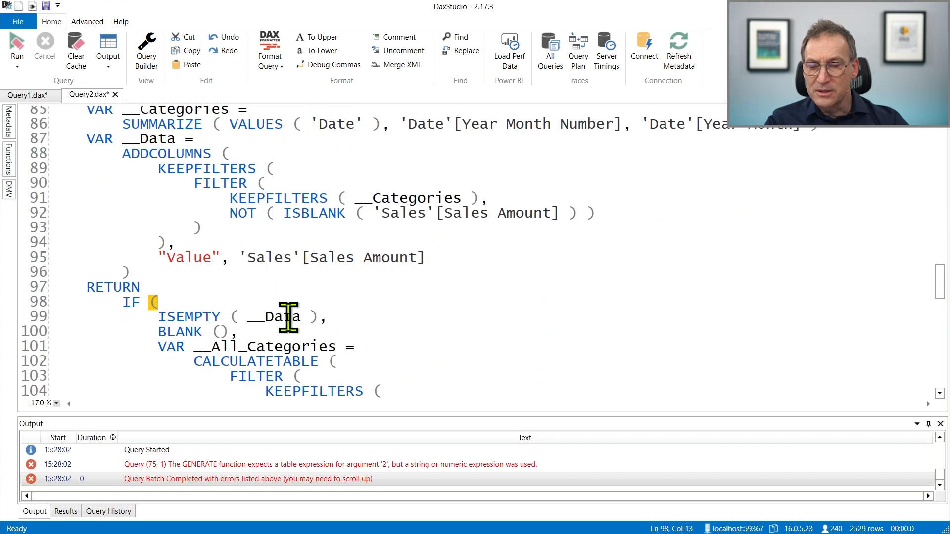
scroll(285, 321, "down", 10)
scroll(284, 324, "down", 7)
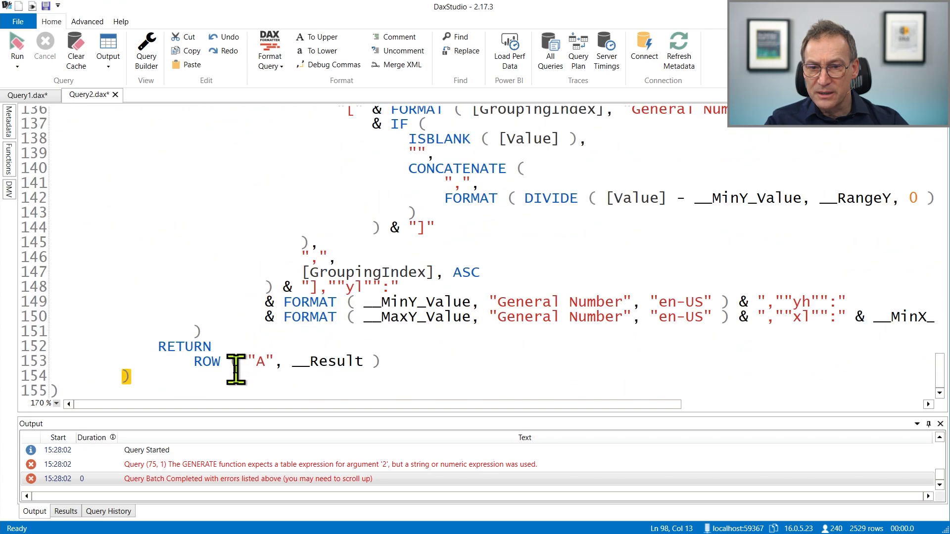
Step: Remove the IF ( opening, the ISEMPTY ( __Data ) test and the BLANK () branch after the outer RETURN, leaving VAR __All_Categories directly below it
scroll(236, 366, "up", 8)
scroll(235, 369, "up", 7)
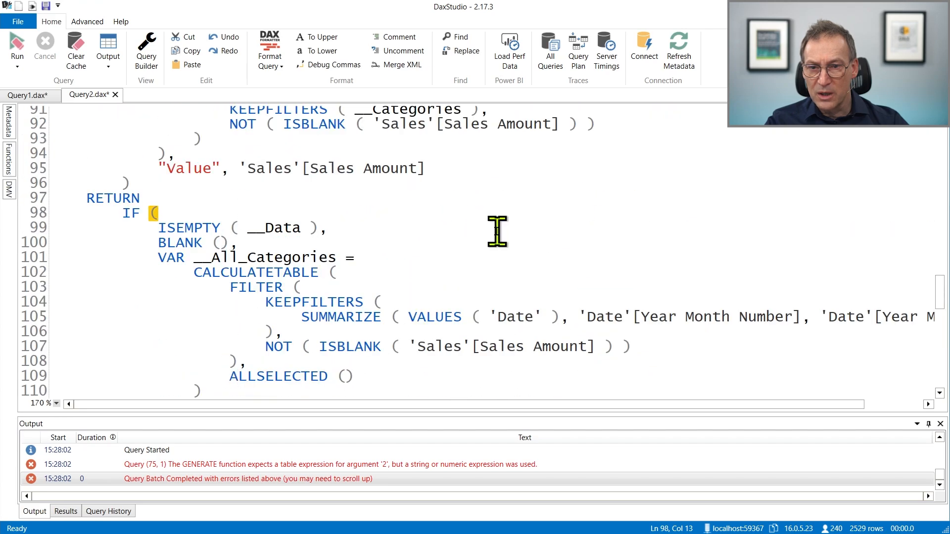
key("shift+Down")
key("shift+Down")
key("Delete")
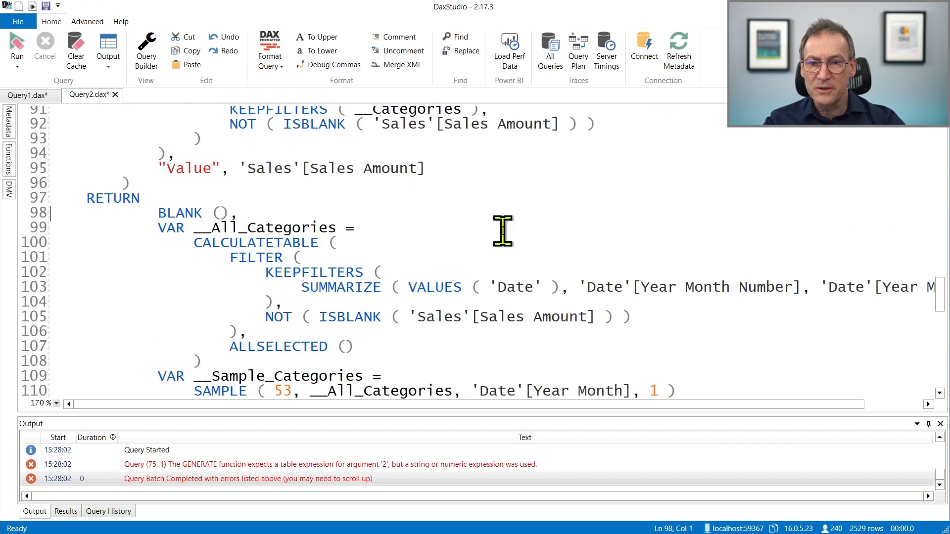
key("shift+Down")
key("Delete")
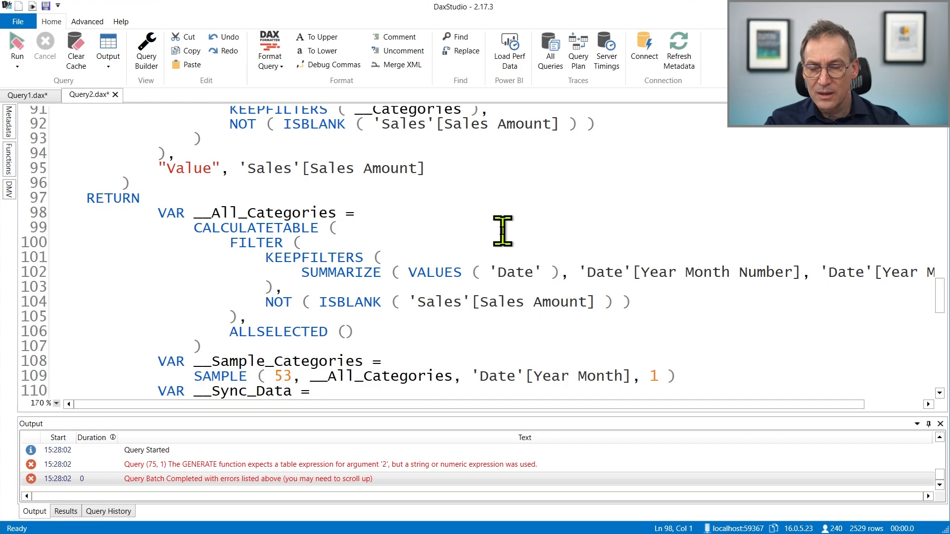
Step: Delete the removed IF's leftover closing parenthesis below ROW ( "A", __Result ), then format and run the query
scroll(378, 334, "down", 14)
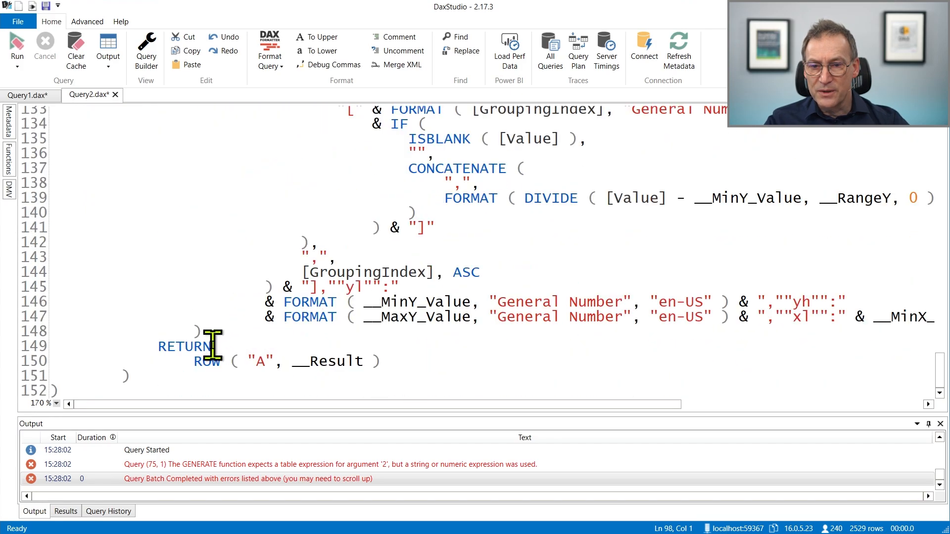
left_click(154, 378)
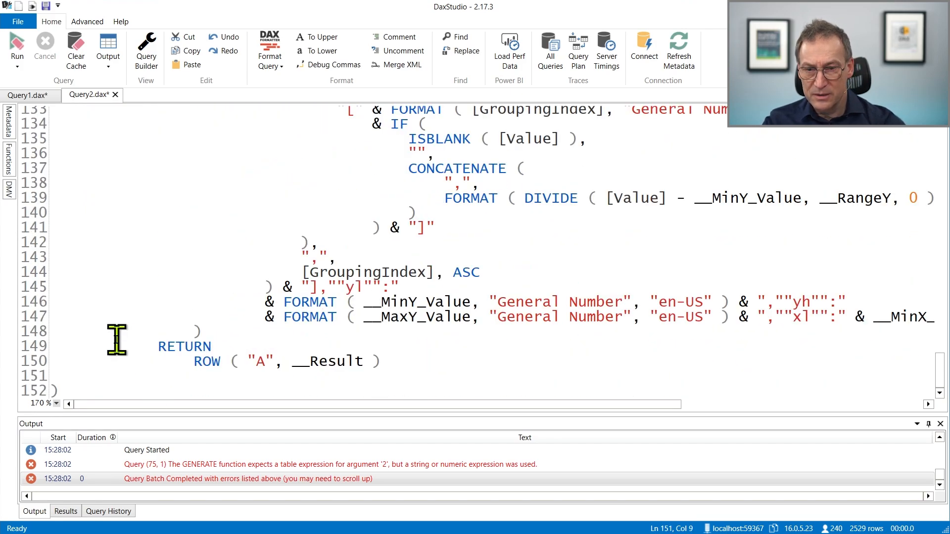
key("F6")
key("F5")
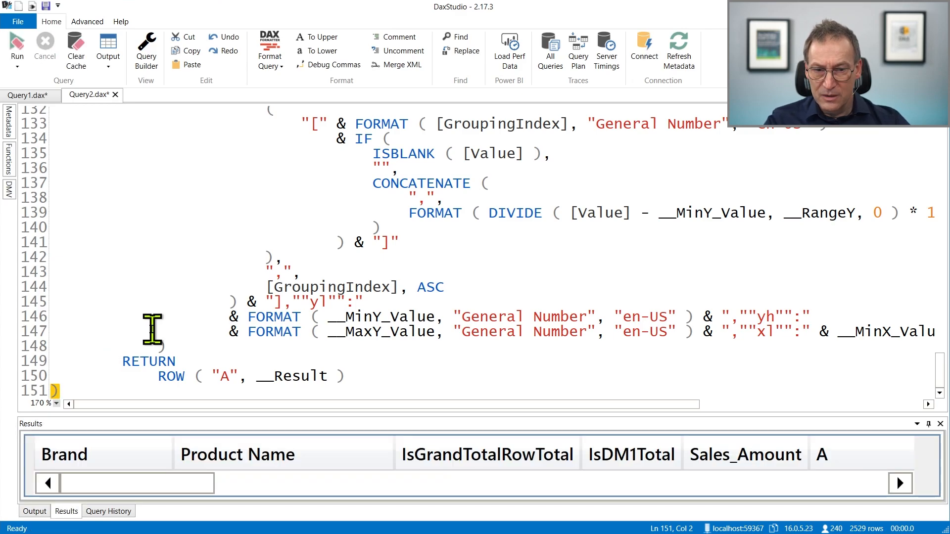
Step: Enlarge the results area and examine column A against the product names and Sales_Amount values
left_click_drag(297, 416, 296, 311)
left_click_drag(180, 492, 249, 485)
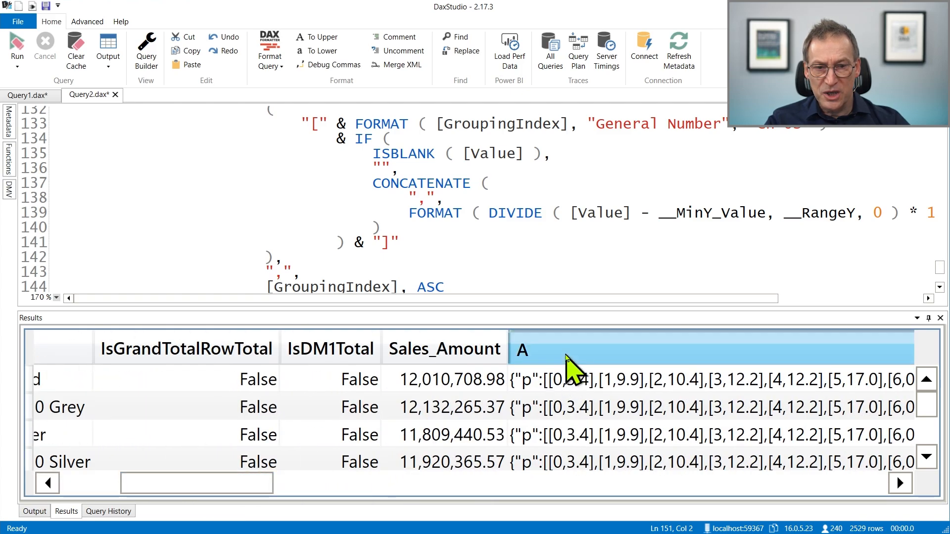
left_click(546, 380)
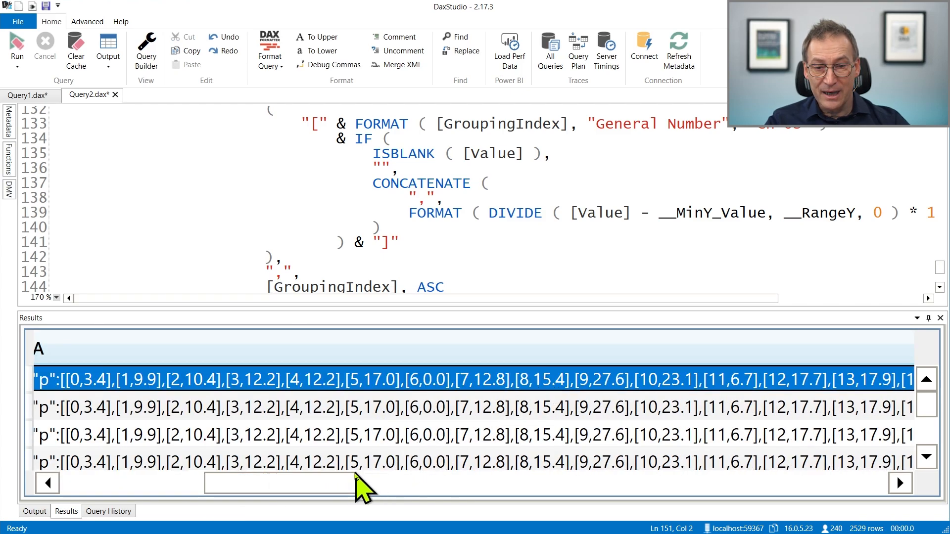
left_click_drag(296, 494, 136, 498)
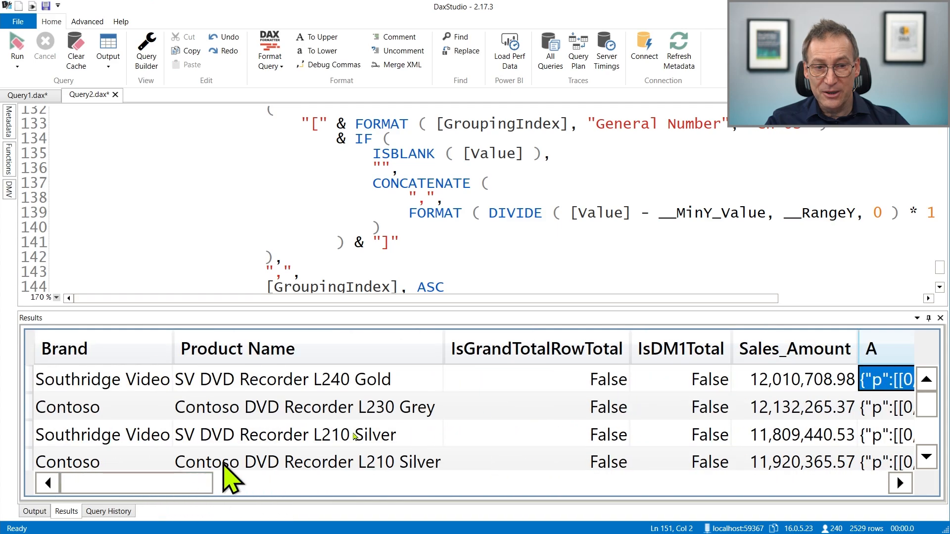
left_click_drag(699, 312, 700, 336)
left_click_drag(213, 495, 302, 489)
scroll(636, 435, "down", 3)
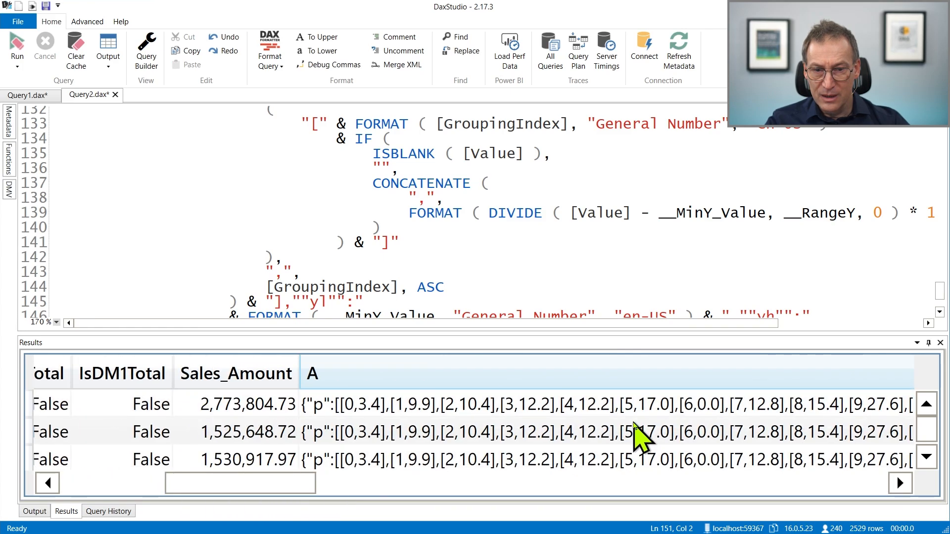
scroll(589, 439, "down", 3)
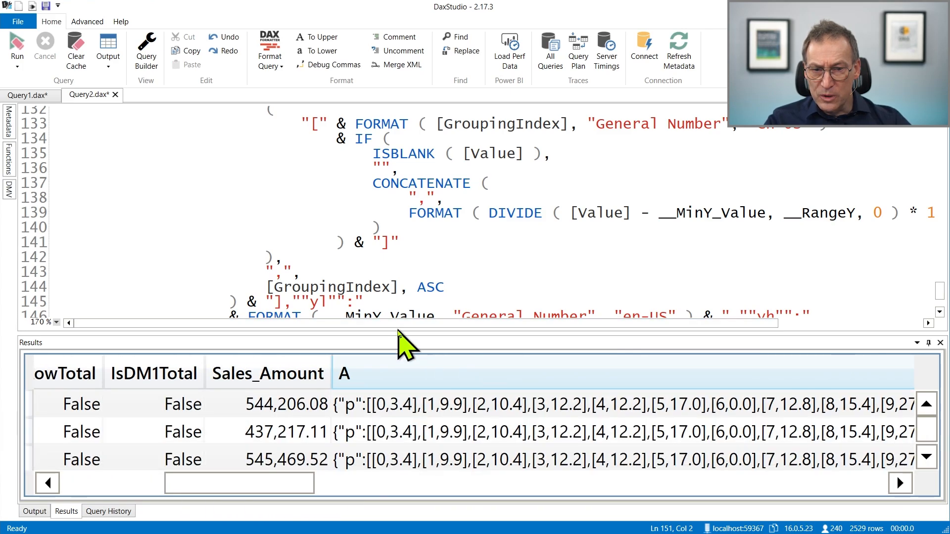
Step: Compare the column A strings row by row across different products, checking them against each product's name and Sales_Amount
left_click_drag(406, 332, 407, 231)
left_click(402, 327)
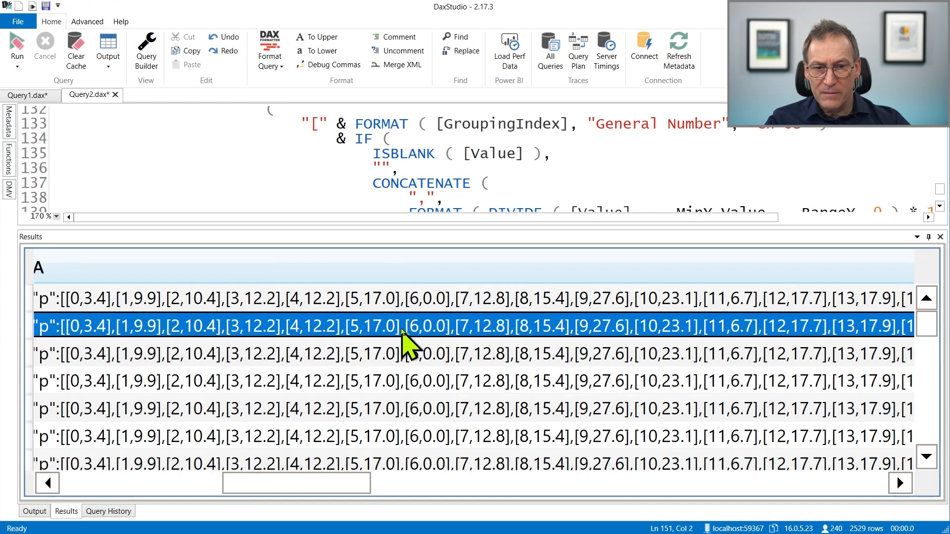
left_click_drag(333, 489, 214, 476)
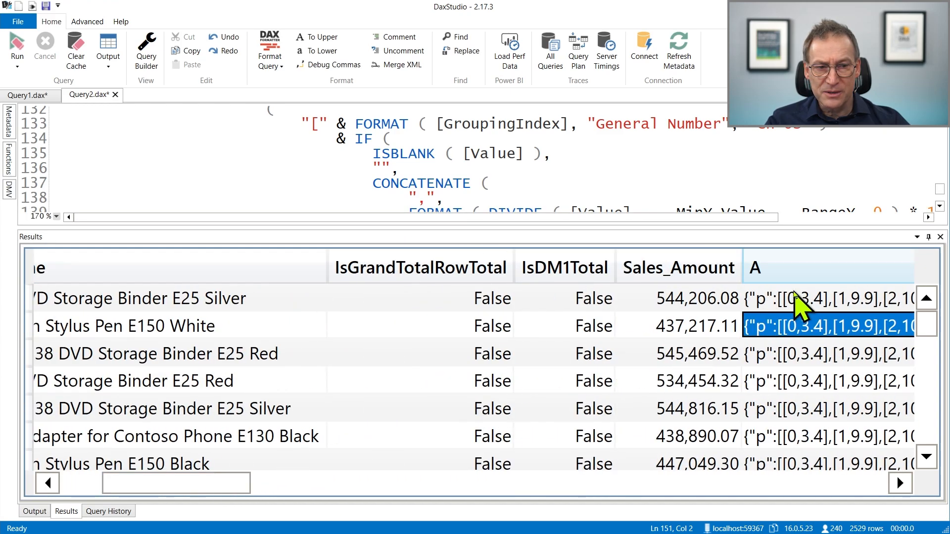
left_click(899, 483)
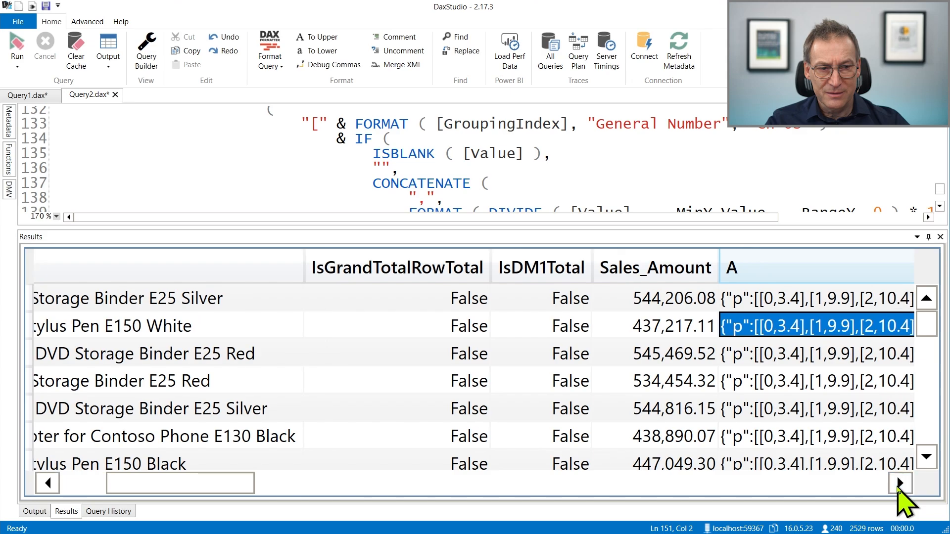
left_click(653, 300)
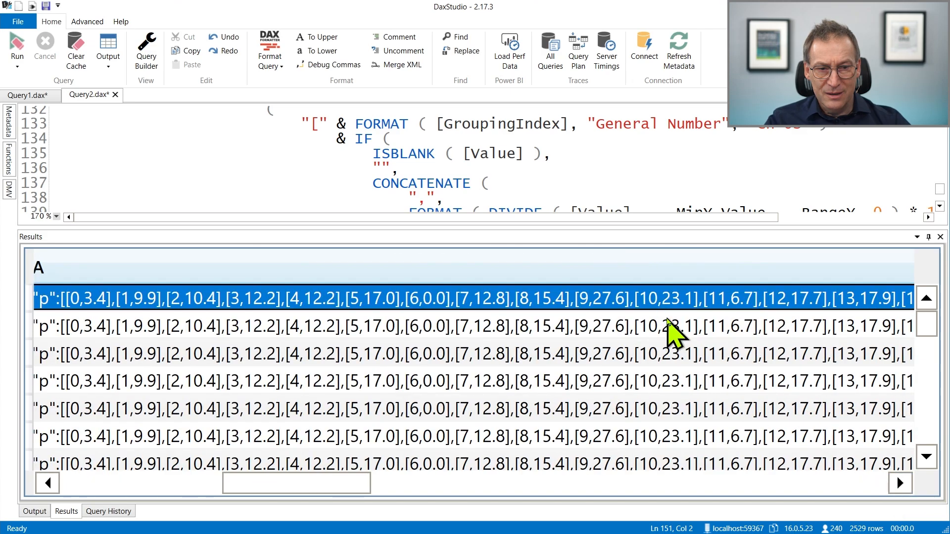
left_click(670, 324)
left_click(678, 360)
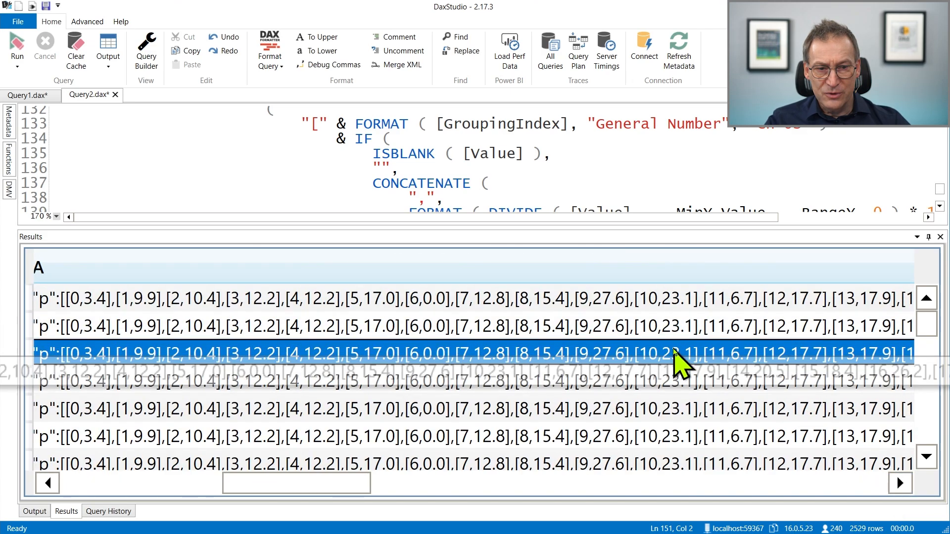
left_click(670, 388)
left_click(662, 413)
left_click(663, 437)
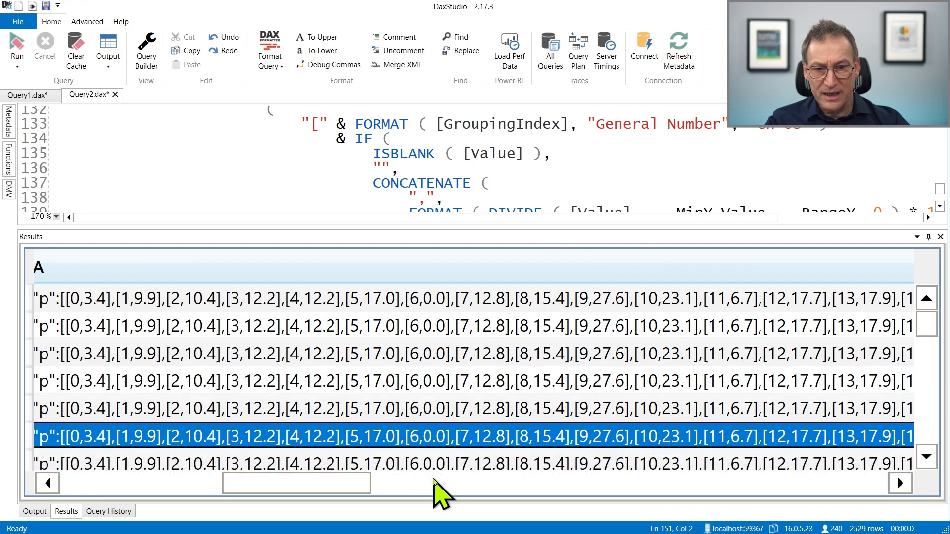
left_click_drag(352, 487, 170, 455)
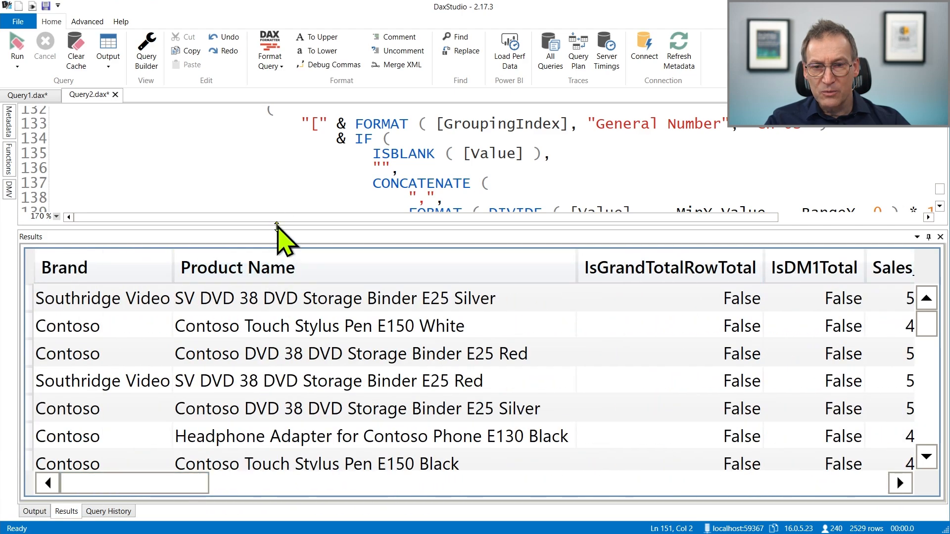
Step: Insert CALCULATETABLE ( on a new line before VAR __Categories, as the start of GENERATE's second argument
left_click_drag(277, 227, 290, 370)
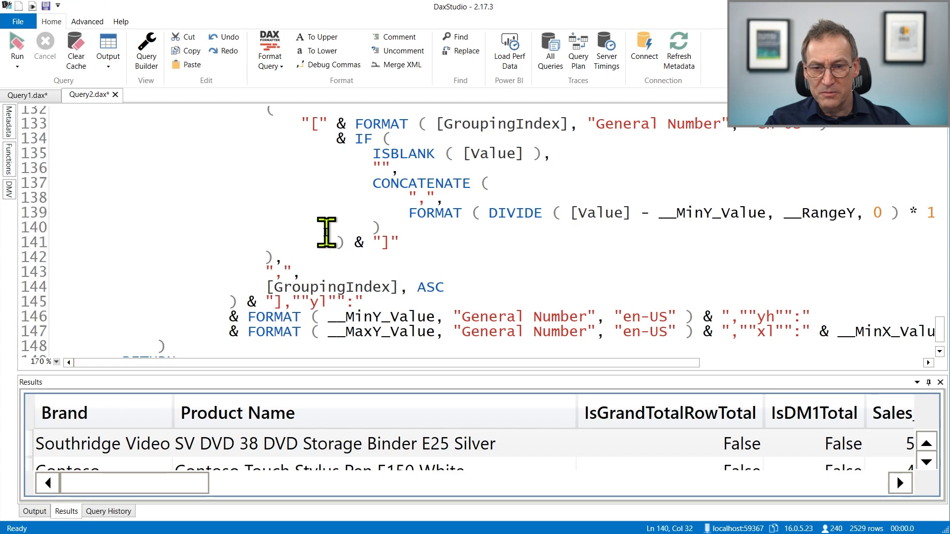
scroll(336, 247, "down", 1)
scroll(350, 271, "up", 18)
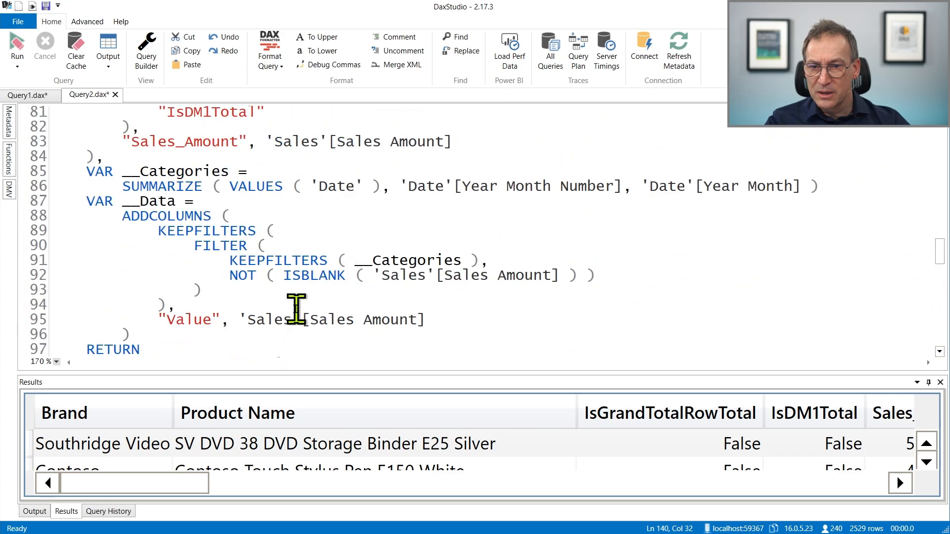
scroll(272, 305, "down", 3)
scroll(294, 230, "up", 5)
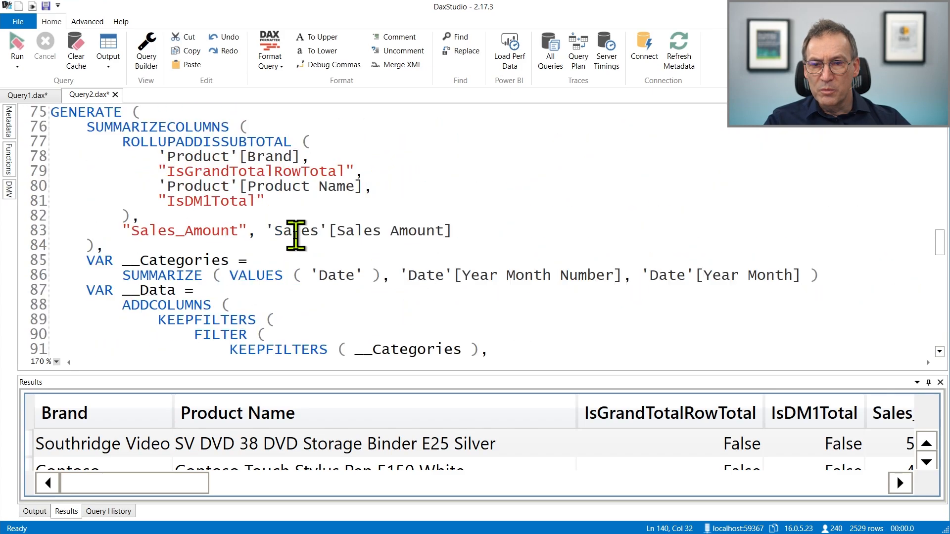
scroll(295, 234, "down", 3)
scroll(295, 235, "up", 3)
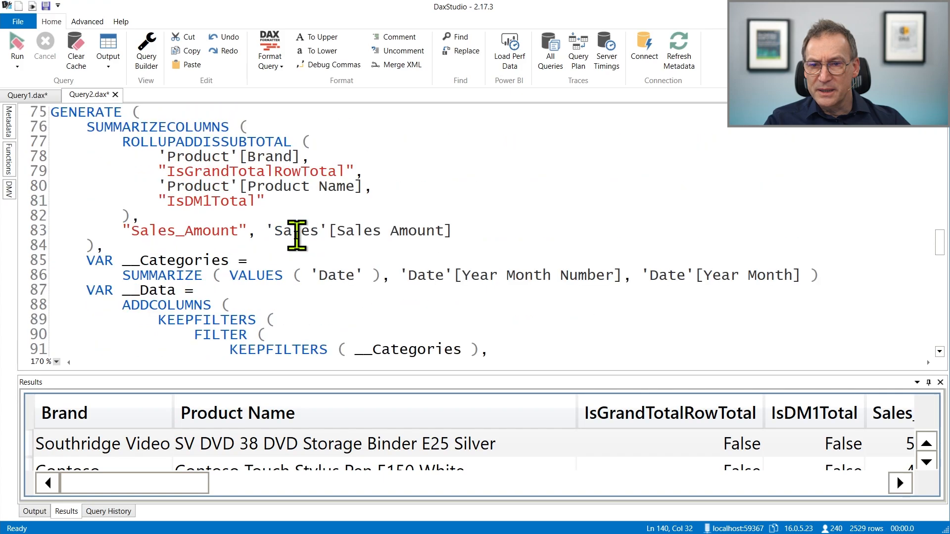
left_click(178, 247)
key("Return")
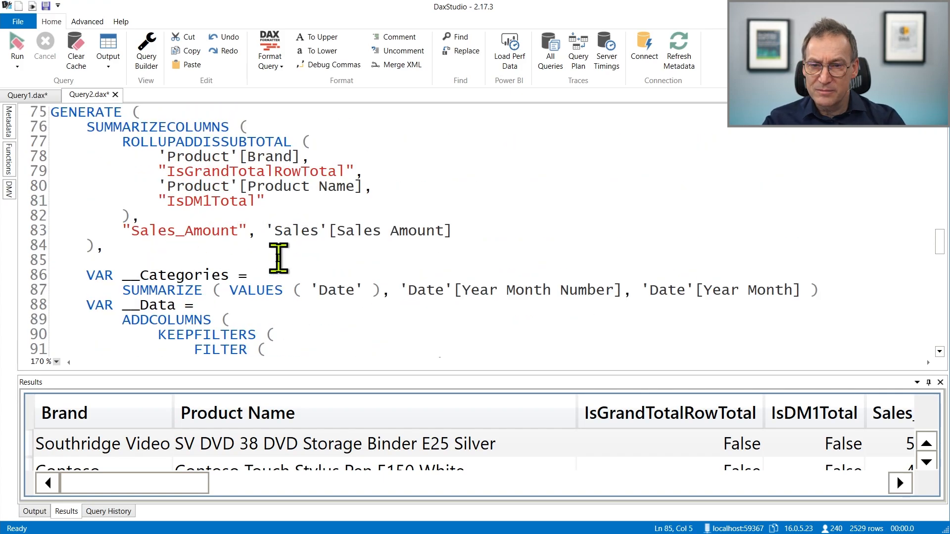
type("CALCULATETABçLE")
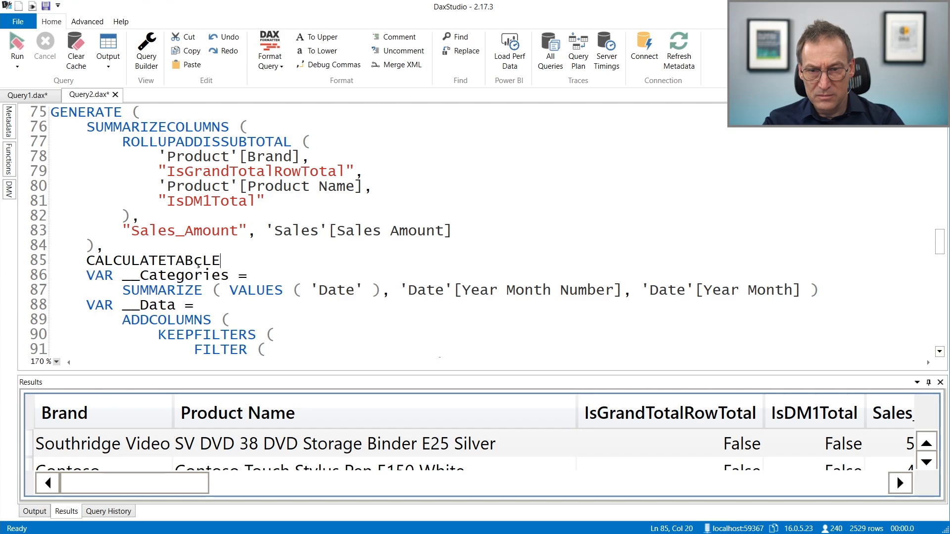
key("BackSpace")
key("Tab")
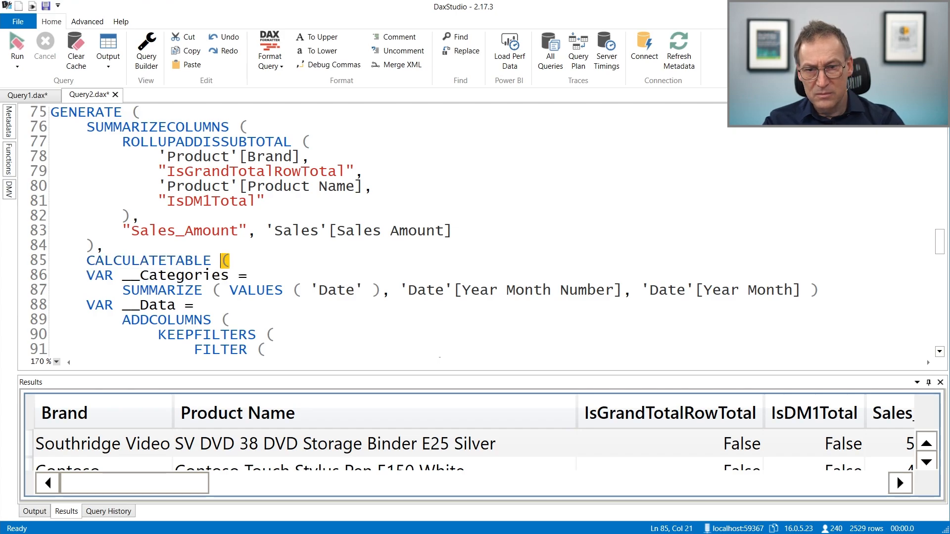
Step: Close the CALCULATETABLE call after ROW ( "A", __Result ), then format and run the query
key("ctrl+End")
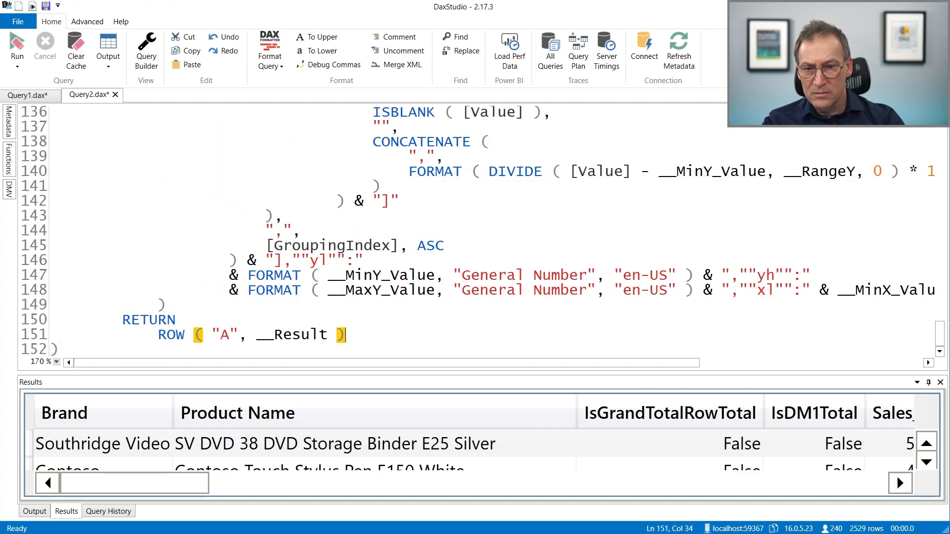
key("F6")
key("F5")
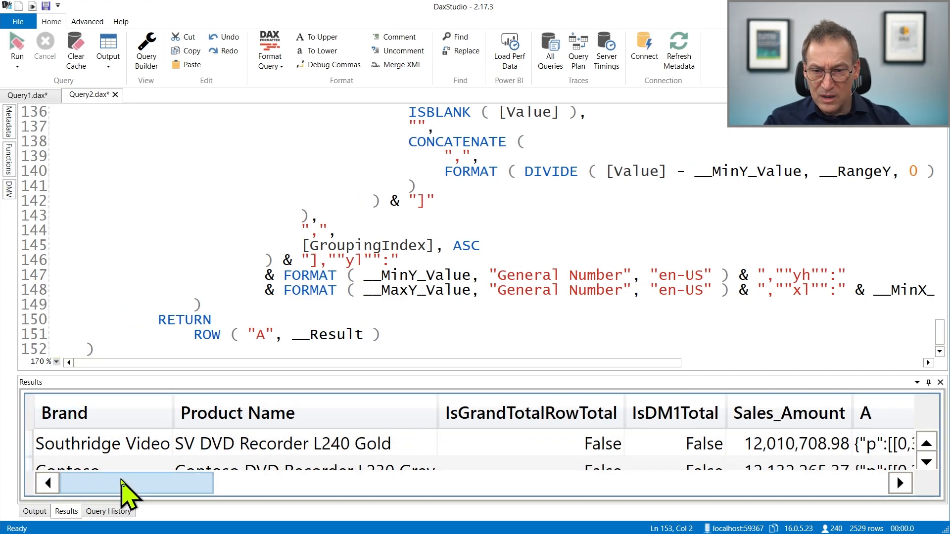
Step: Examine the rerun query's column A strings and compare them across the product rows
left_click_drag(123, 491, 247, 479)
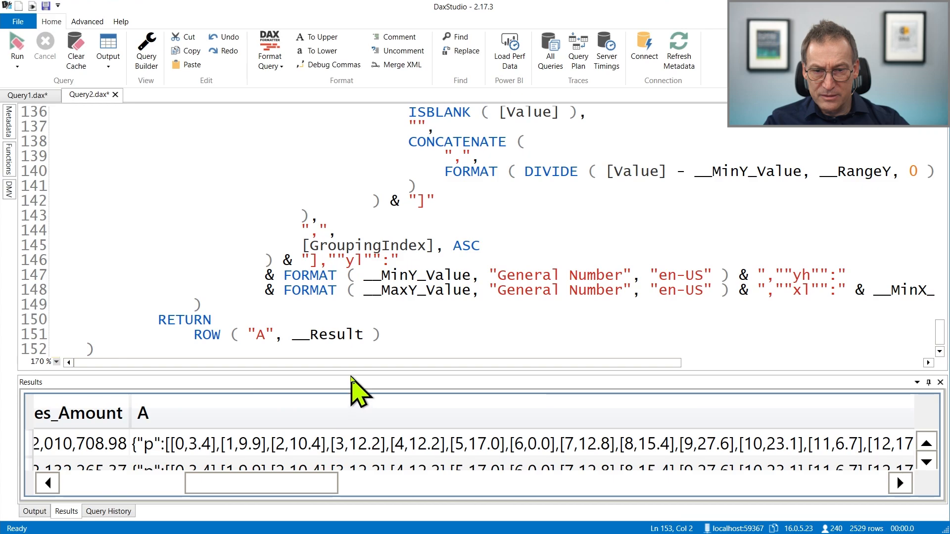
left_click_drag(350, 375, 340, 306)
scroll(684, 418, "down", 5)
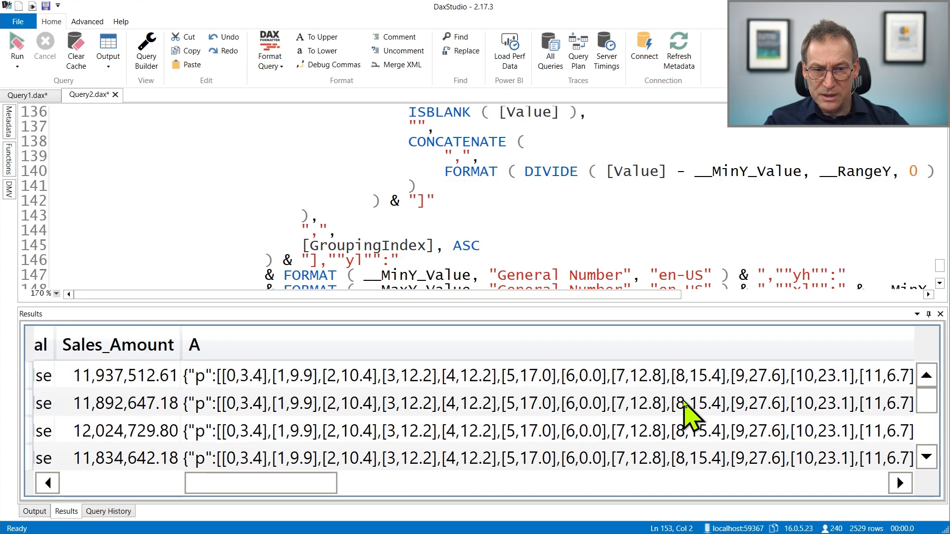
scroll(662, 420, "up", 5)
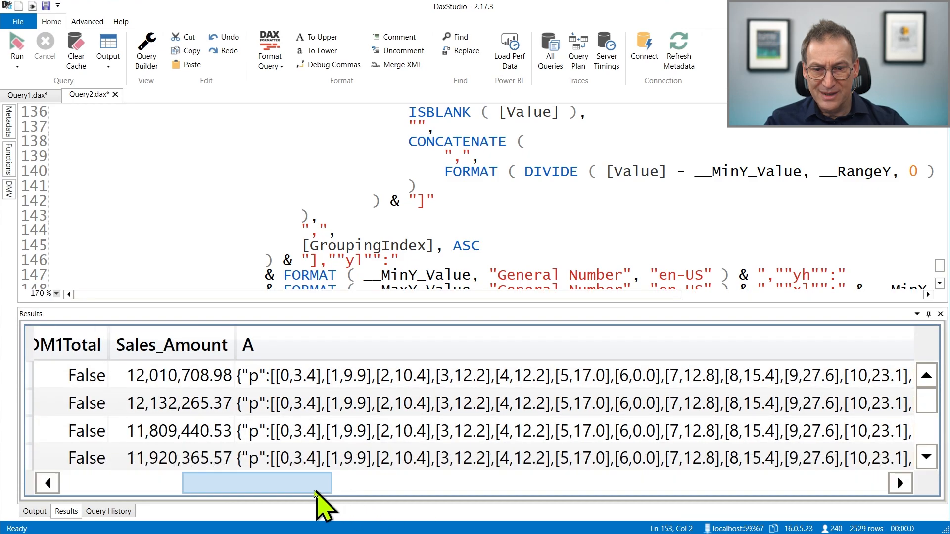
left_click_drag(316, 490, 177, 494)
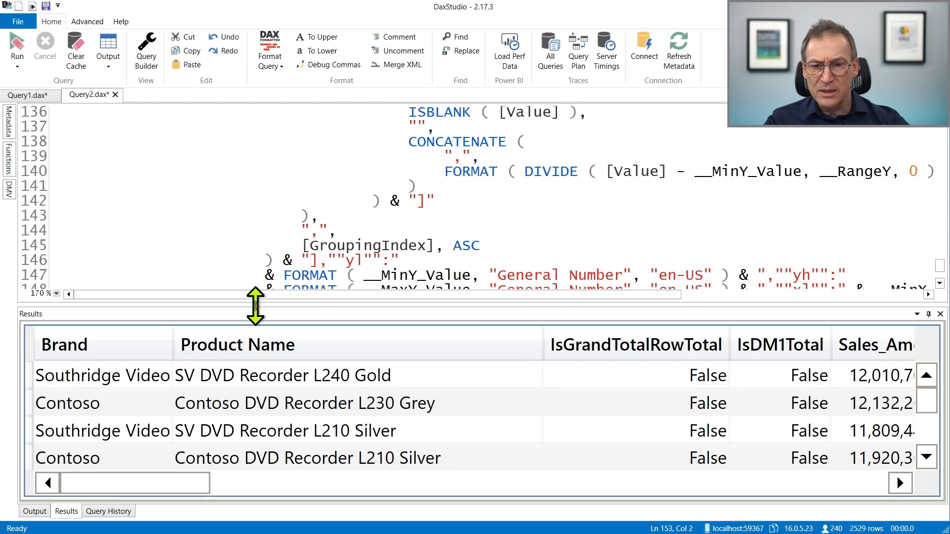
Step: Enlarge the query editor and review the GENERATE call, from SUMMARIZECOLUMNS to the CALCULATETABLE around the Sparkline code
left_click_drag(255, 305, 292, 411)
left_click(310, 325)
scroll(363, 346, "up", 7)
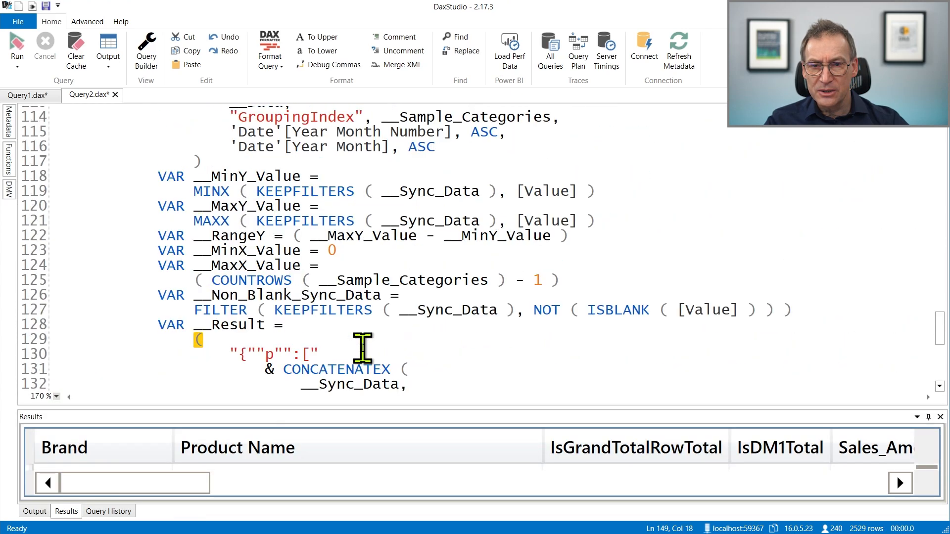
scroll(362, 346, "up", 12)
scroll(363, 346, "up", 6)
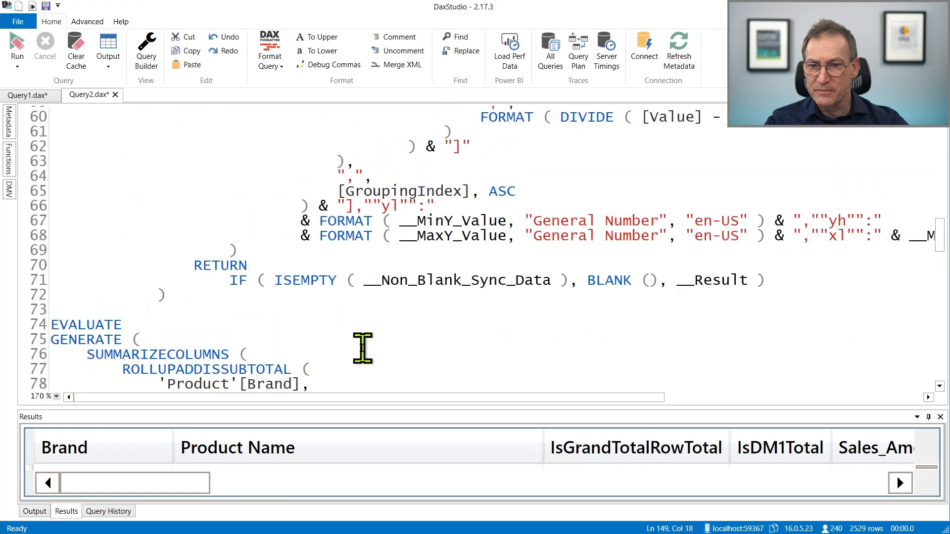
scroll(363, 346, "down", 4)
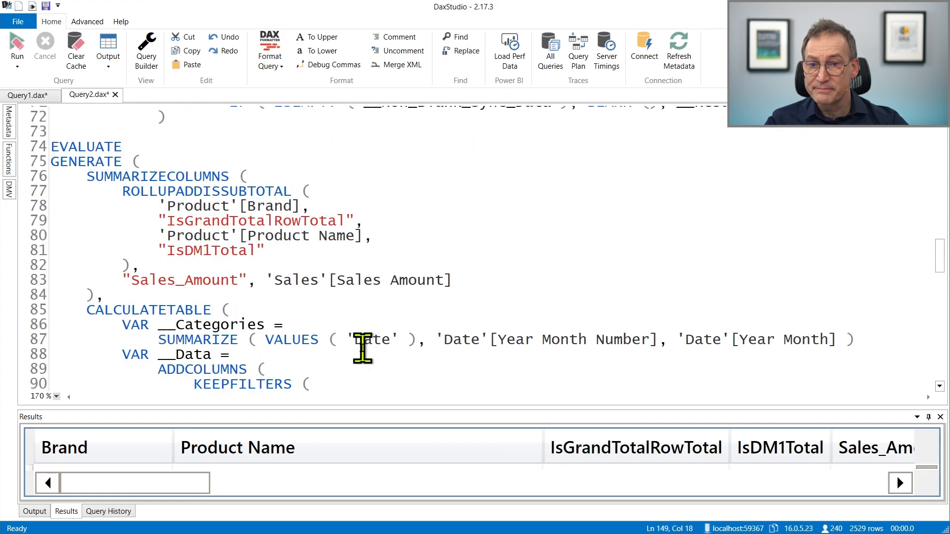
scroll(328, 282, "down", 1)
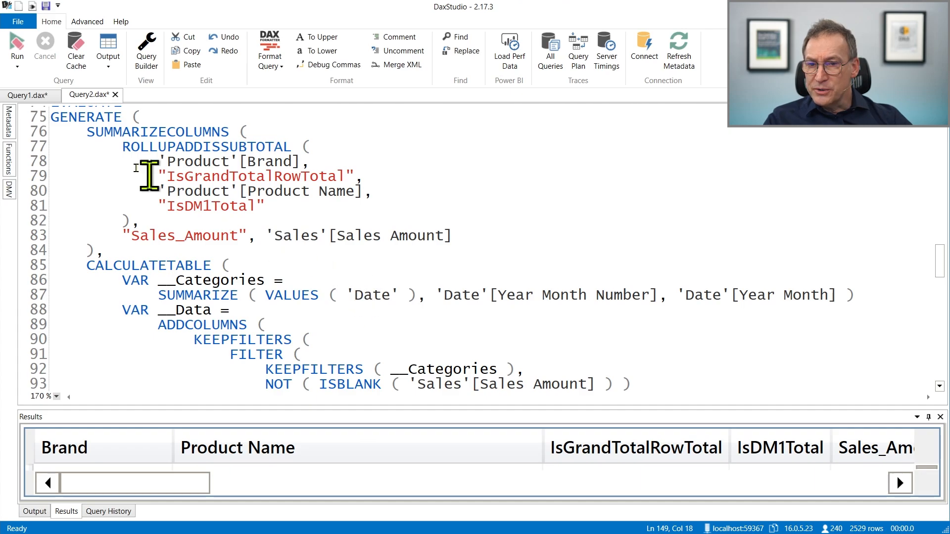
Step: Replace SUMMARIZECOLUMNS with SUMMARIZE in GENERATE's first argument
left_click_drag(85, 136, 85, 248)
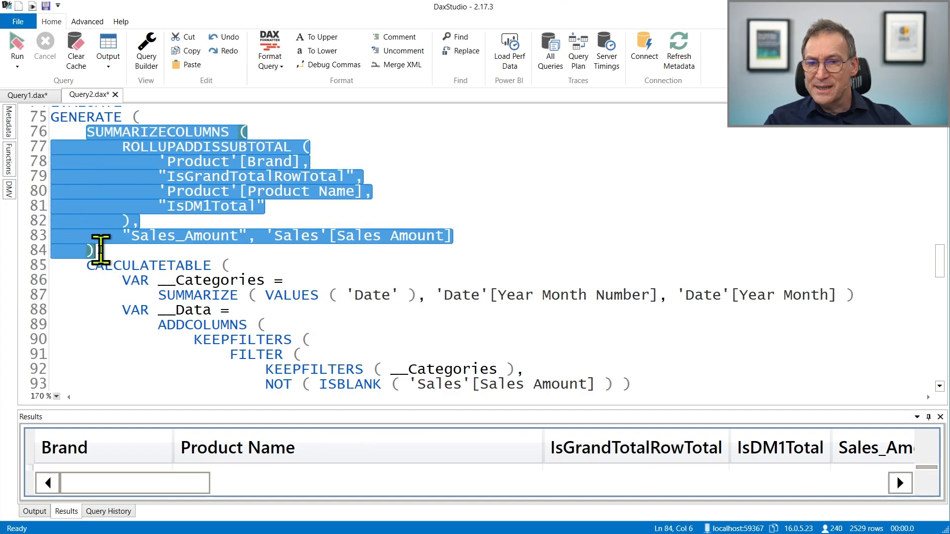
left_click(250, 198)
left_click(274, 161)
left_click(254, 192)
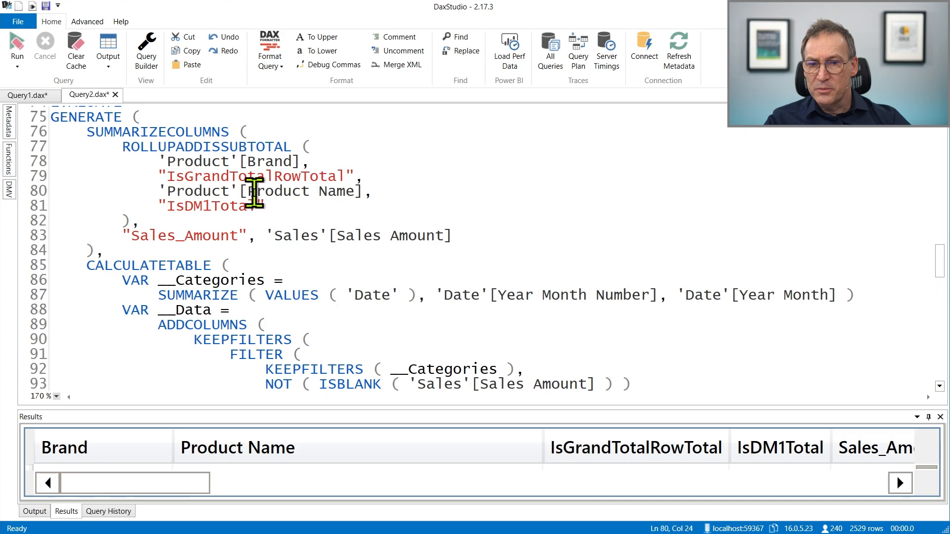
left_click(272, 160)
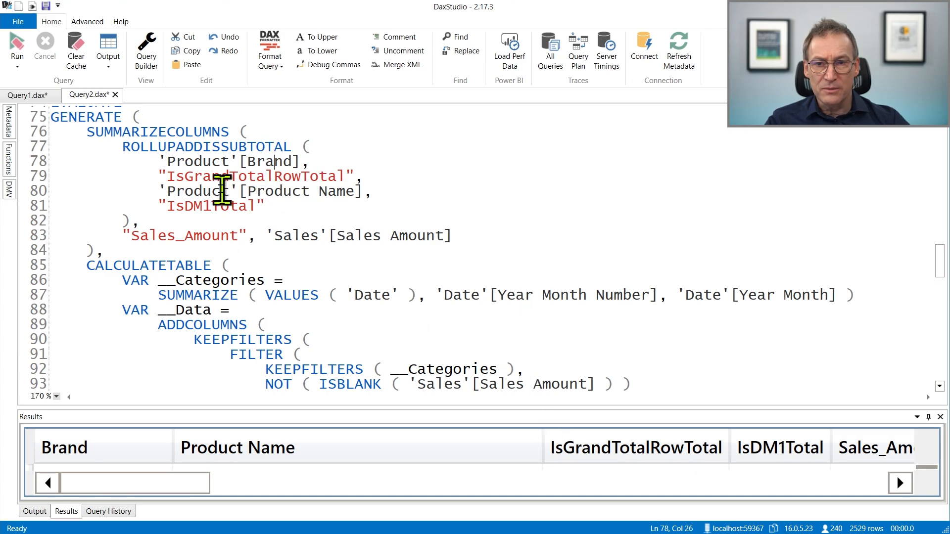
left_click(168, 131)
key("shift+End")
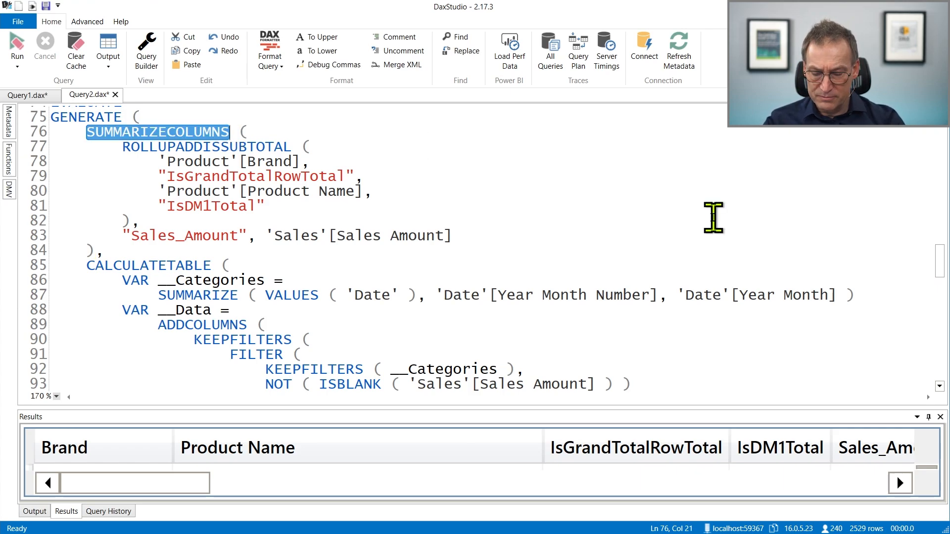
type("SUMMA")
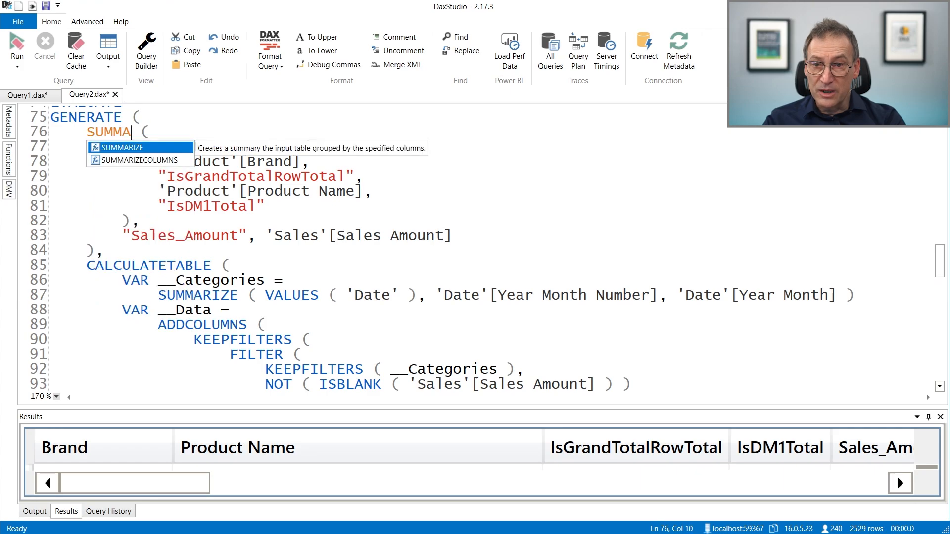
key("Tab")
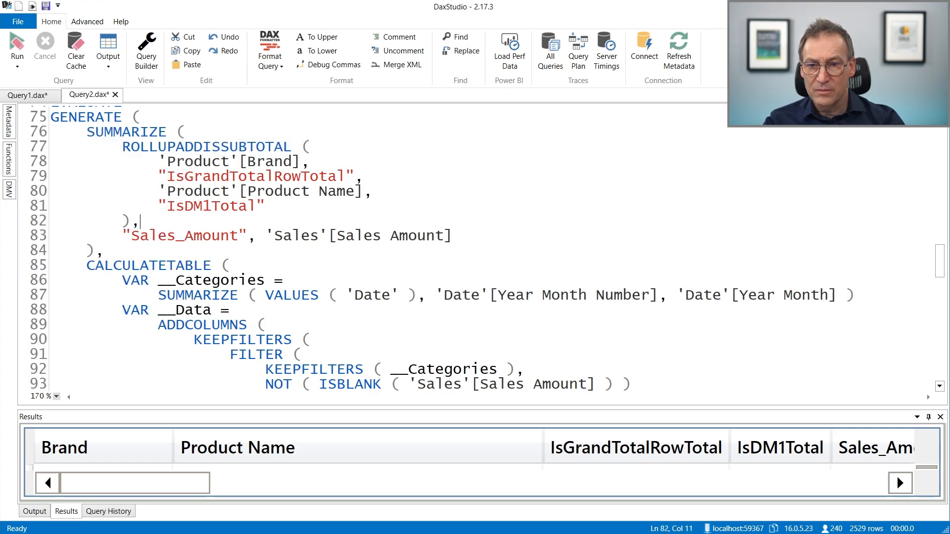
Step: Wrap the product SUMMARIZE in ADDCOLUMNS (, close SUMMARIZE before the "Sales_Amount" column, and run the query
key("Up")
key("Return")
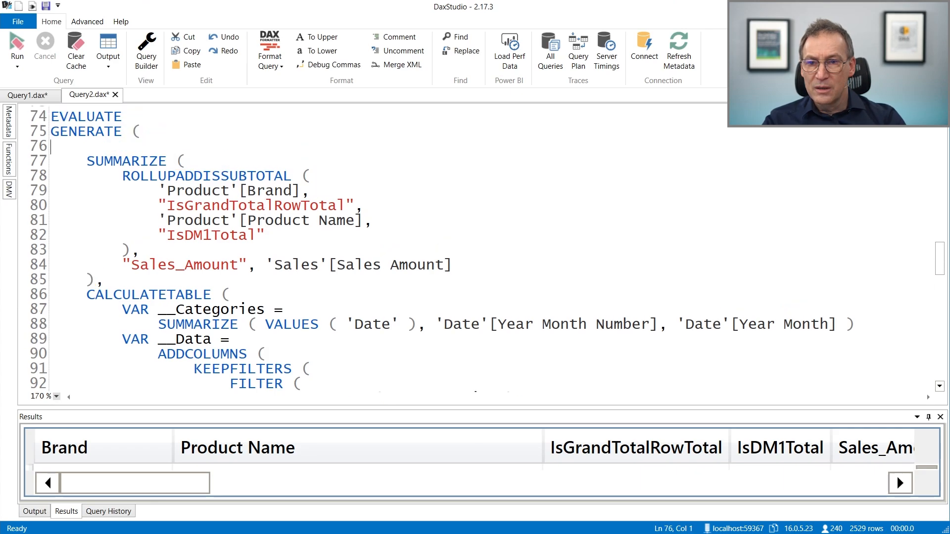
type("ADSCC")
key("BackSpace")
type("DCO")
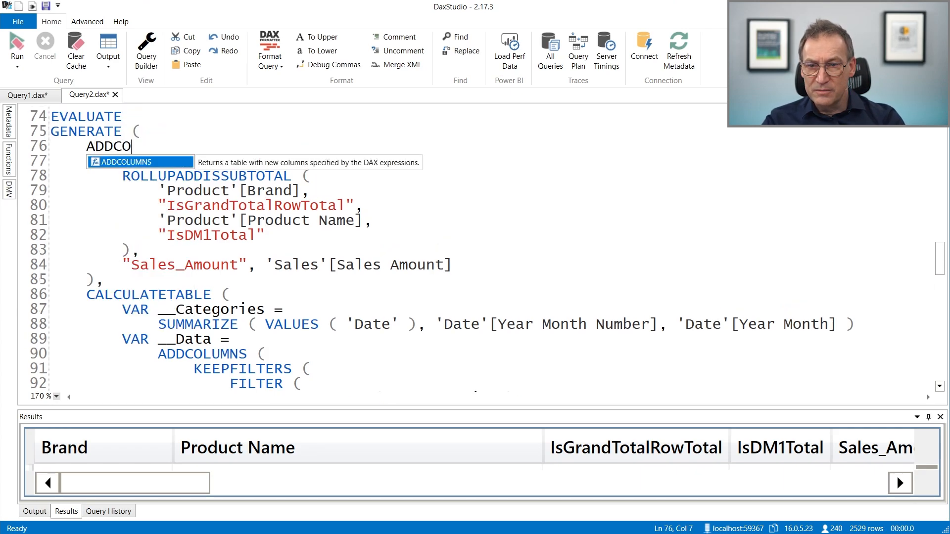
type("LUMNS (")
left_click(266, 176)
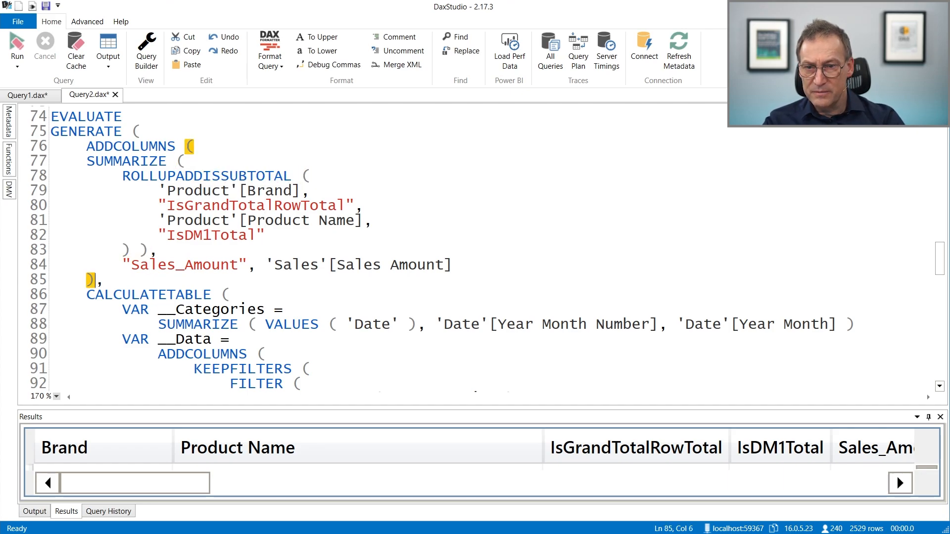
key("F5")
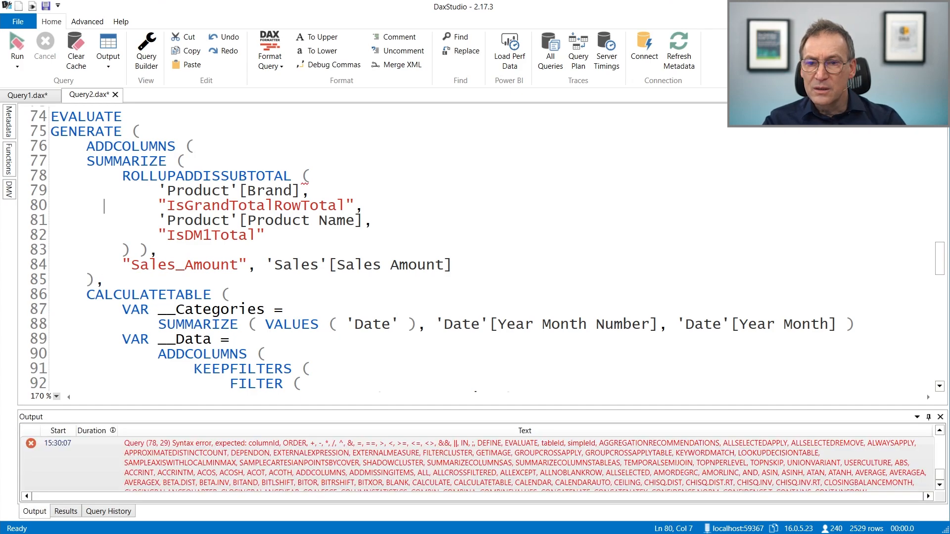
Step: Delete the ROLLUPADDISSUBTOTAL, "IsGrandTotalRowTotal" and "IsDM1Total" lines, leaving only Brand and Product Name in SUMMARIZE
key("shift+Down")
key("Delete")
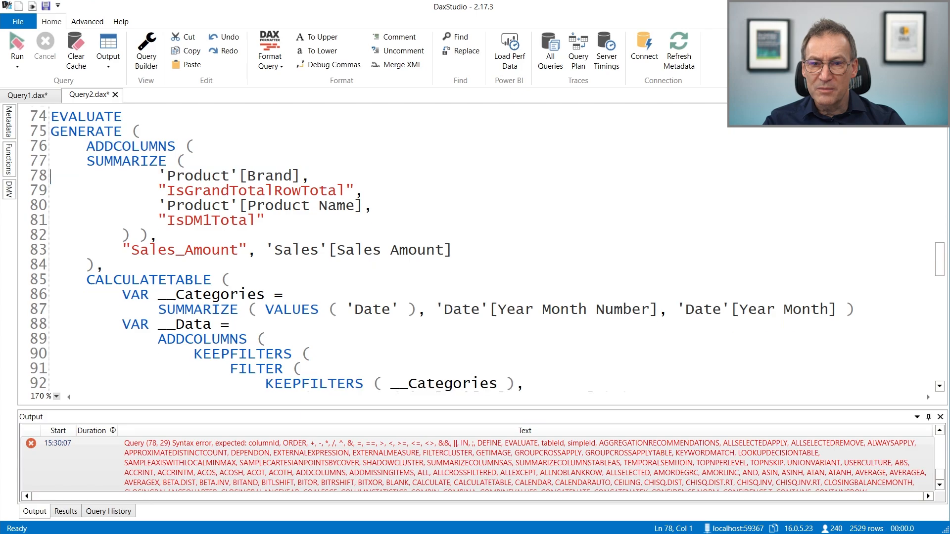
key("Down")
key("shift+Down")
key("Delete")
key("shift+Down")
key("Delete")
key("Up")
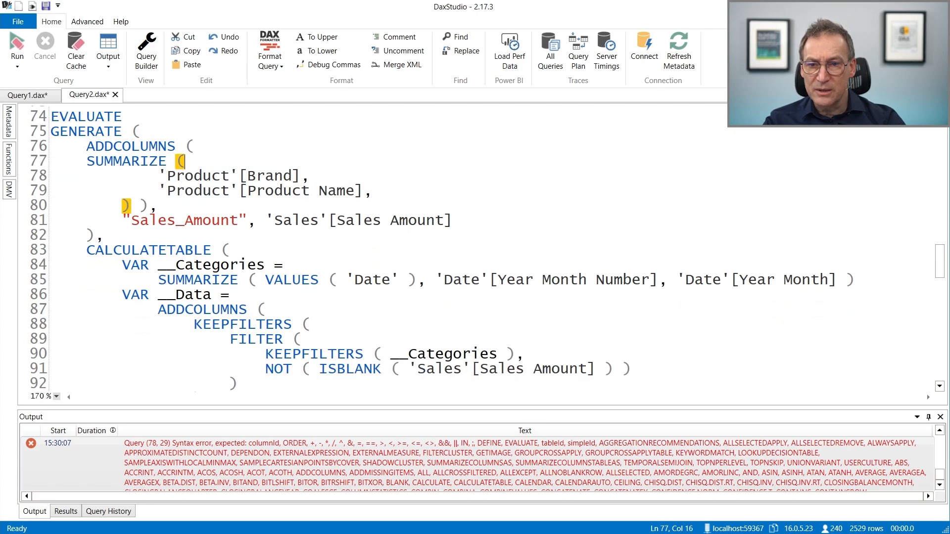
Step: Insert 'Product', as the table argument of SUMMARIZE, before 'Product'[Brand]
key("Return")
type("Product,")
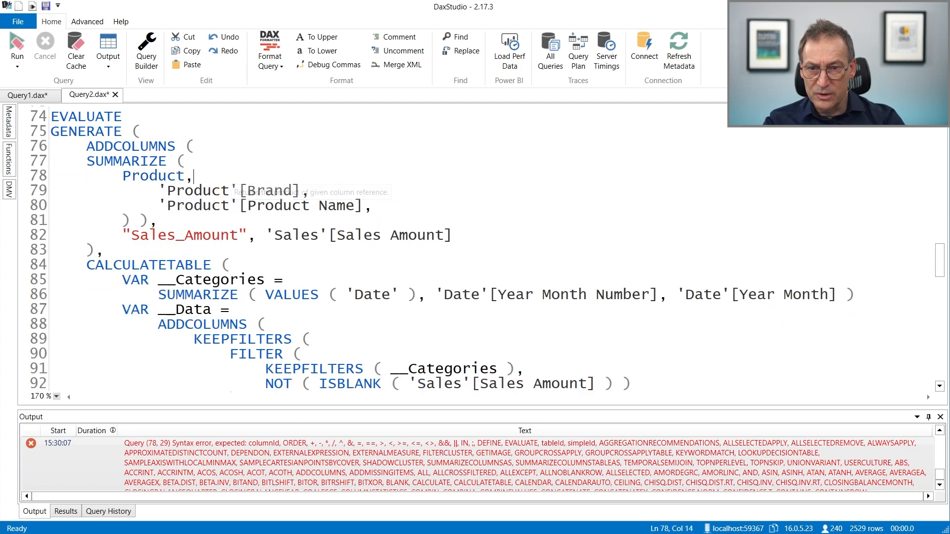
type("'")
key("ctrl+Right")
type("'")
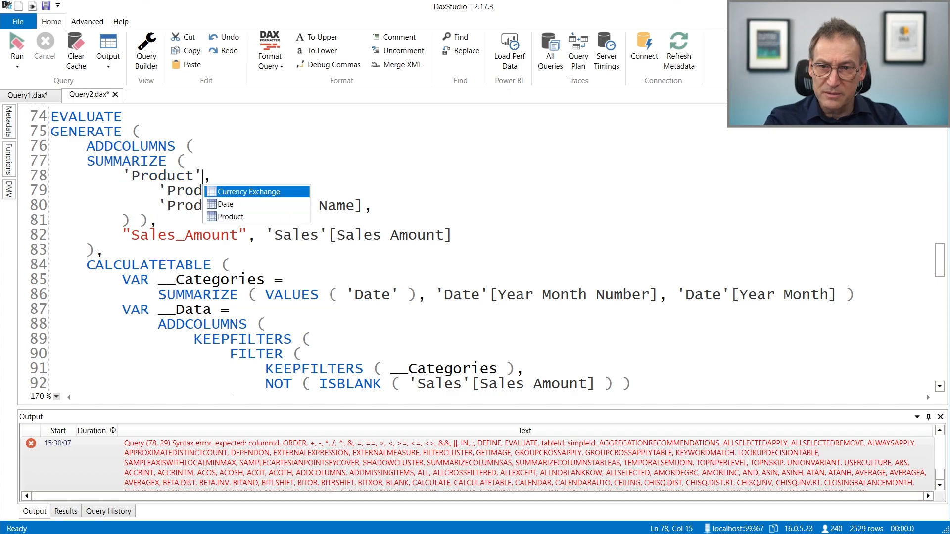
Step: Remove the comma after 'Product'[Product Name] and the surplus closing parenthesis, then format the query
key("F5")
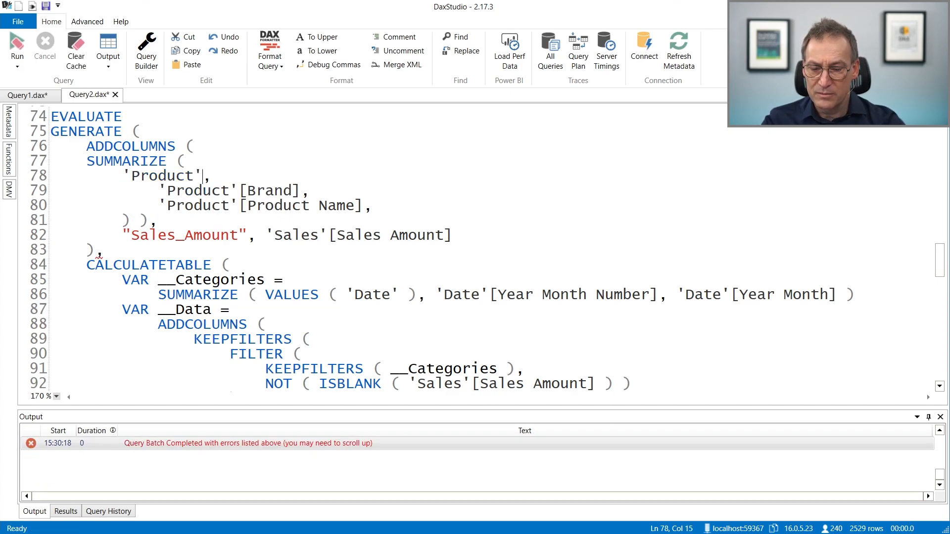
key("F5")
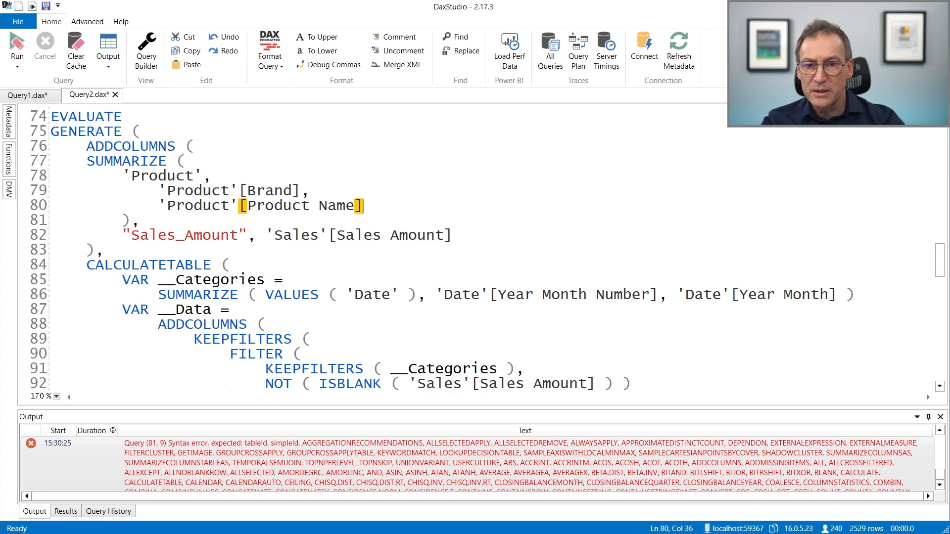
key("ctrl+End")
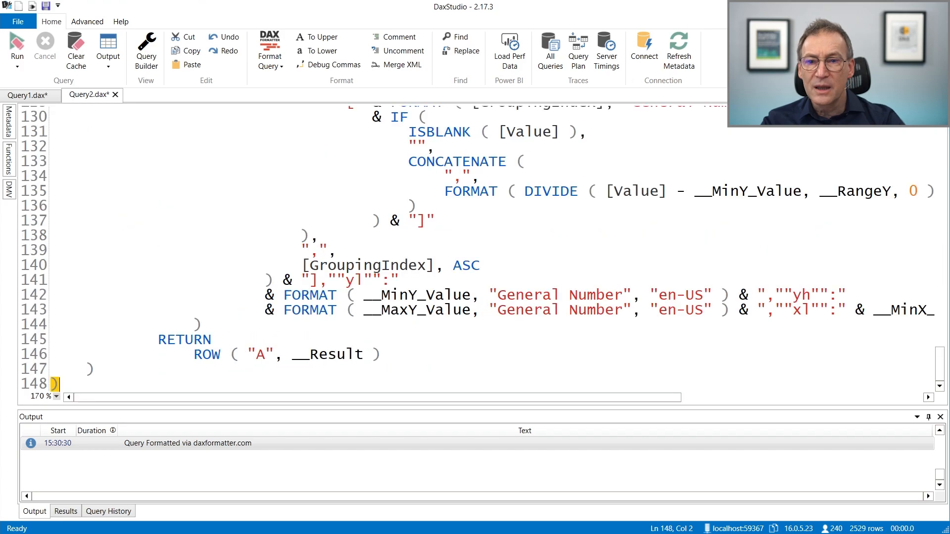
Step: Review the rewritten GENERATE call, from ADDCOLUMNS over SUMMARIZE to the CALCULATETABLE around the Sparkline code
scroll(313, 263, "up", 20)
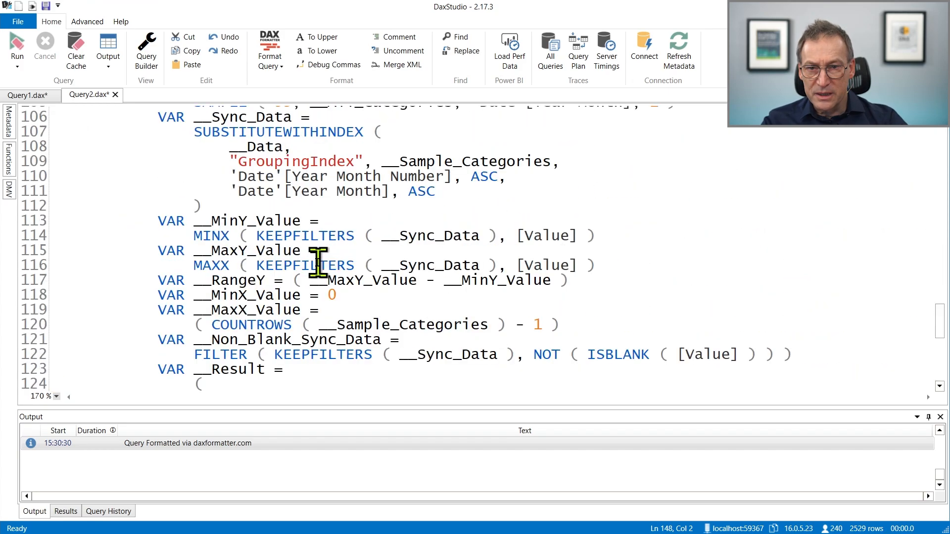
scroll(297, 307, "down", 1)
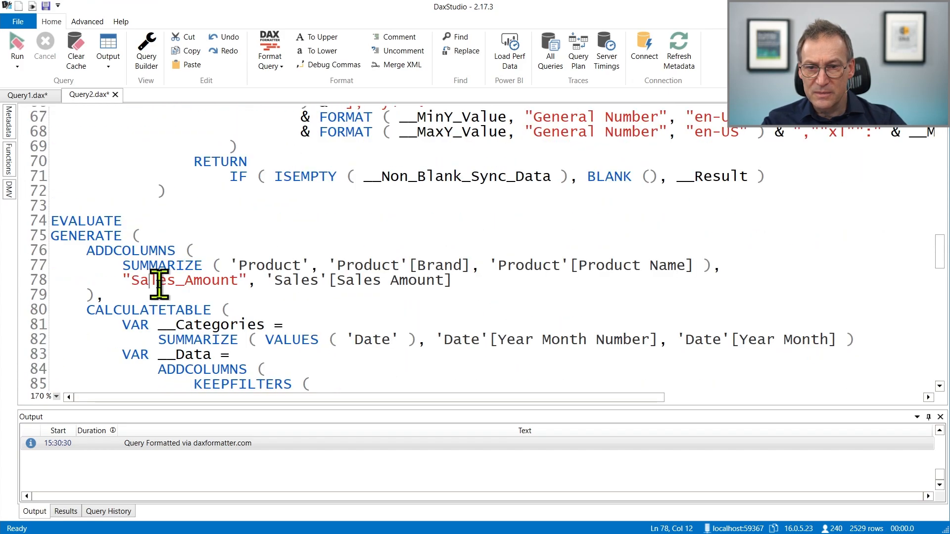
left_click(525, 278)
left_click(123, 297)
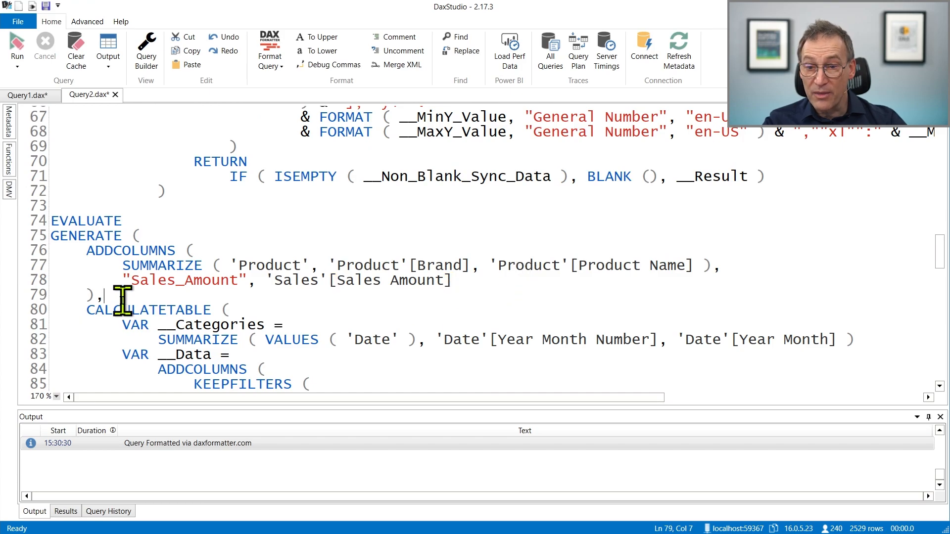
left_click(86, 251)
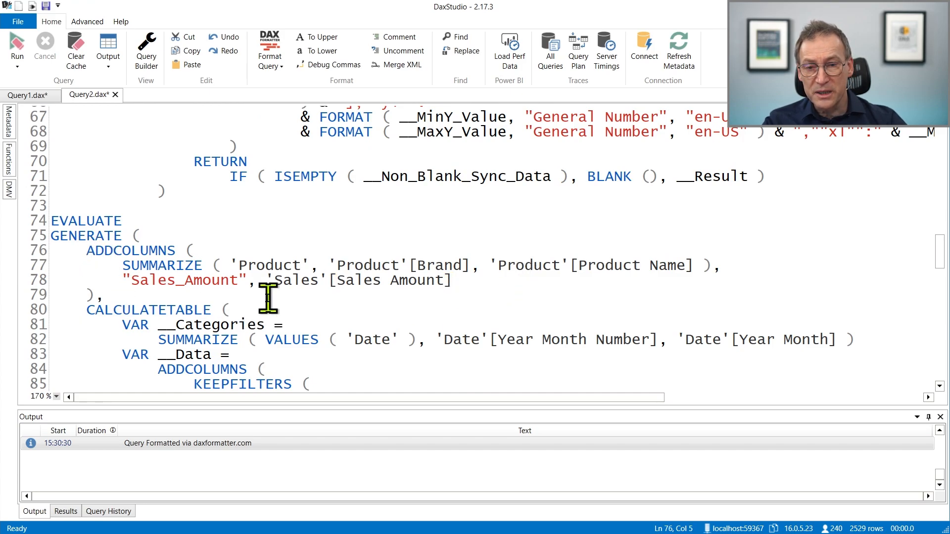
left_click(704, 267)
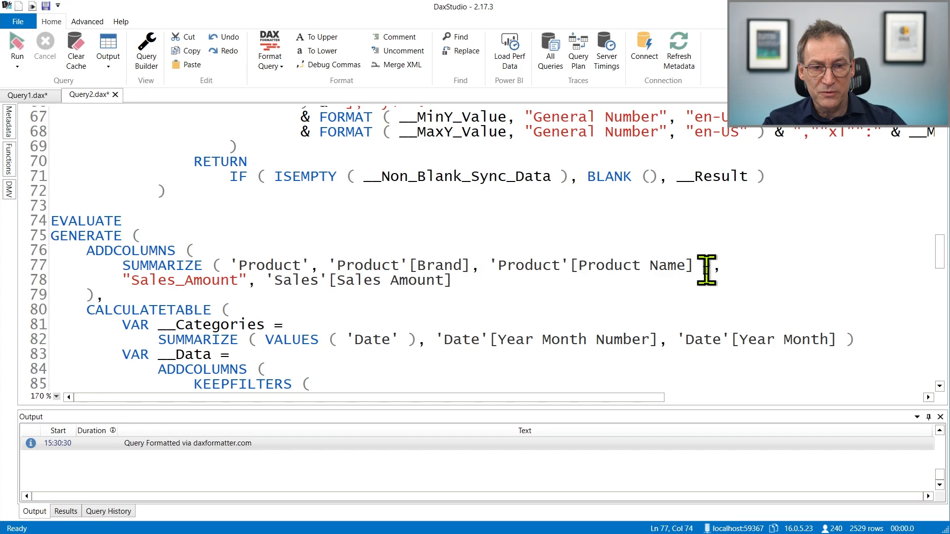
scroll(243, 314, "down", 9)
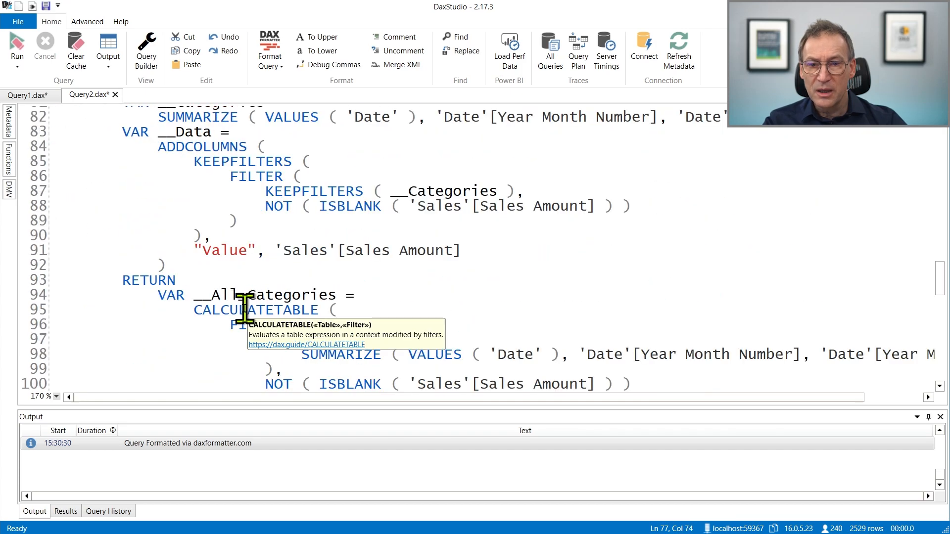
scroll(243, 307, "up", 6)
scroll(233, 218, "up", 1)
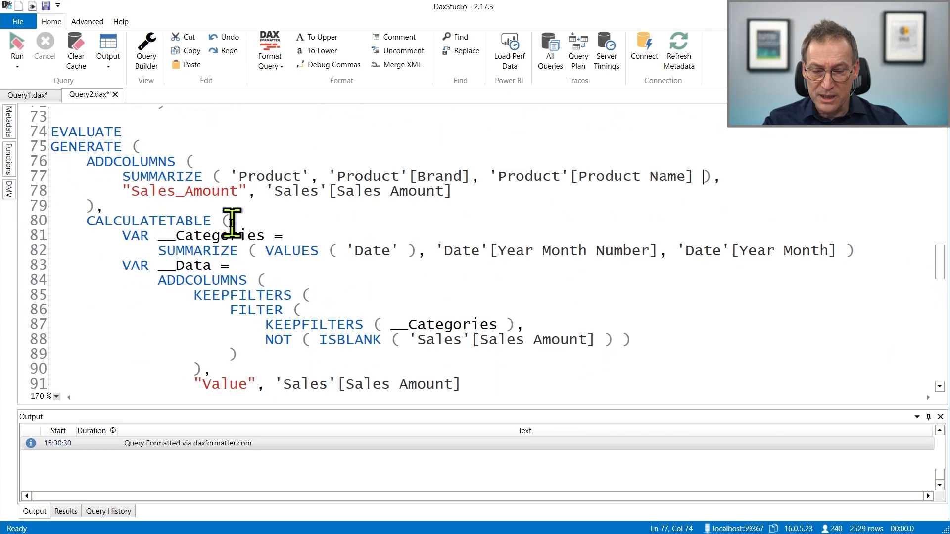
Step: Run the query and enlarge the results to inspect Sales_Amount and column A for the product rows
key("F5")
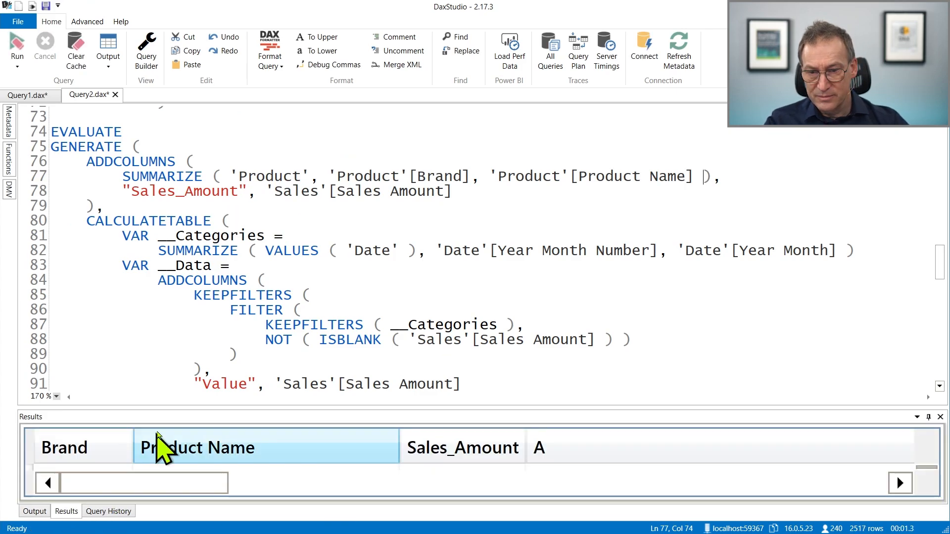
left_click_drag(167, 408, 166, 308)
left_click_drag(146, 490, 117, 495)
left_click(428, 394)
left_click(195, 283)
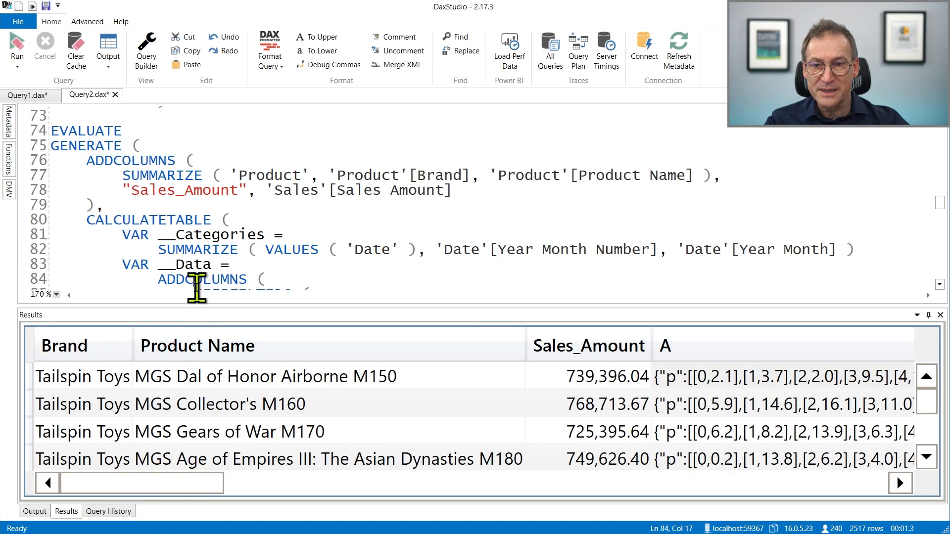
Step: Delete the whole DEFINE MEASURE 'Sales'[Sparkline] block so that the query starts at EVALUATE
key("ctrl+Home")
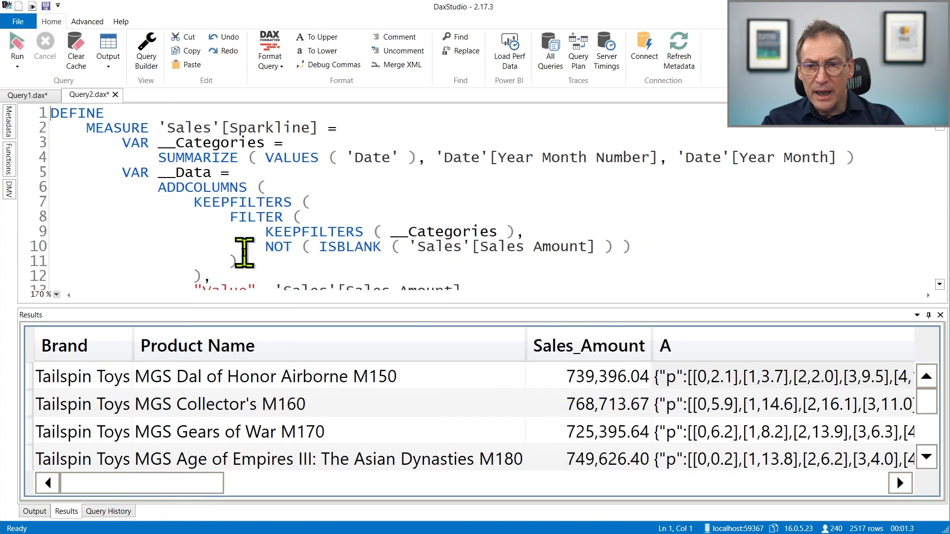
left_click(222, 129)
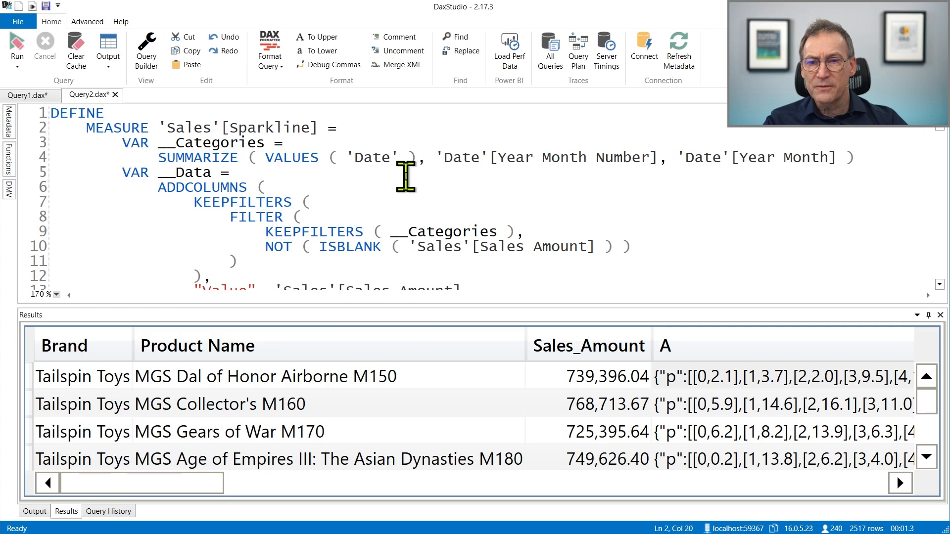
scroll(405, 174, "down", 20)
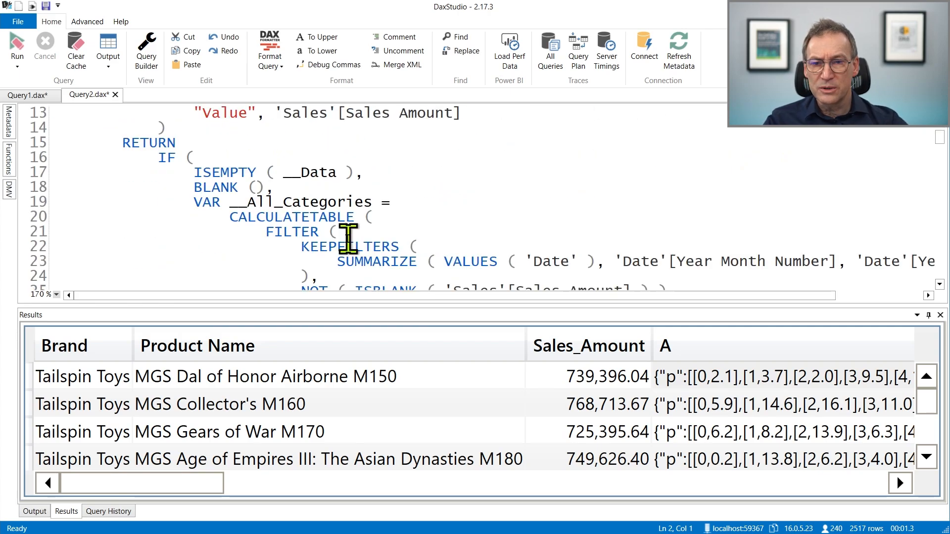
scroll(289, 198, "down", 1)
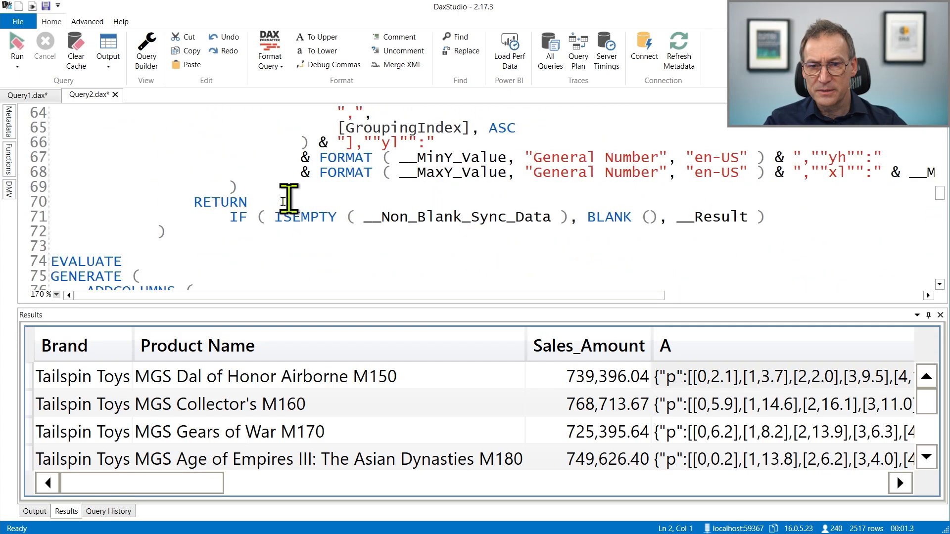
left_click(203, 239, "shift")
key("Delete")
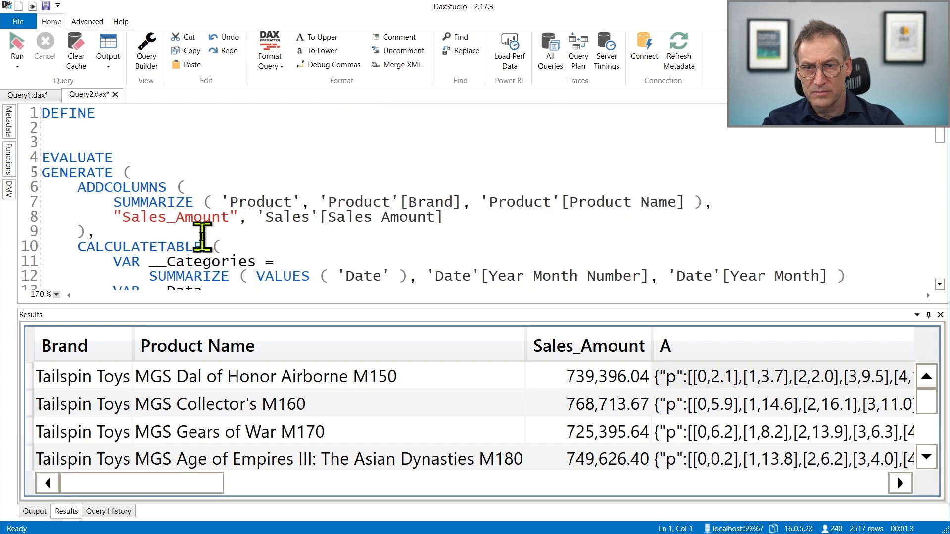
key("shift+Down")
key("shift+Down")
key("shift+Down")
key("Delete")
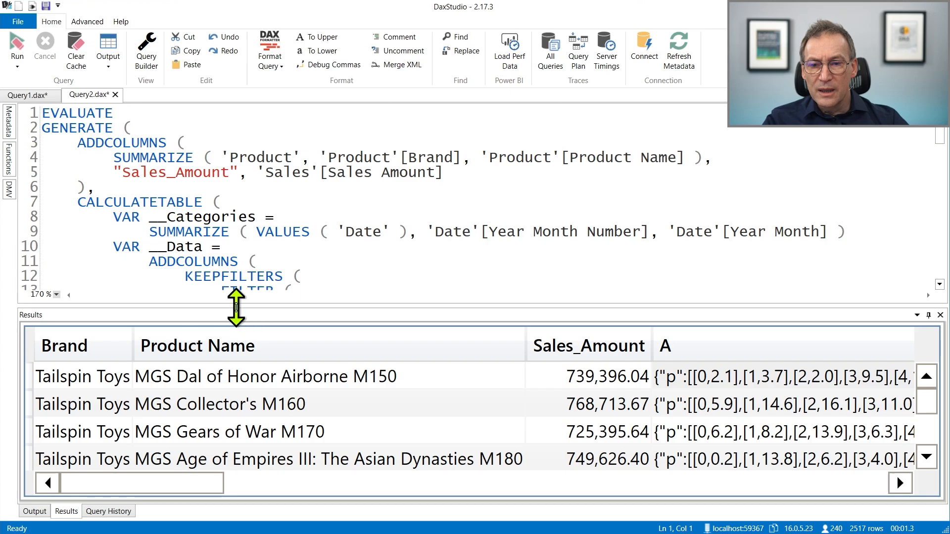
Step: Resize the editor and results areas and examine the column A string of the first product row
left_click_drag(236, 307, 234, 410)
left_click(275, 267)
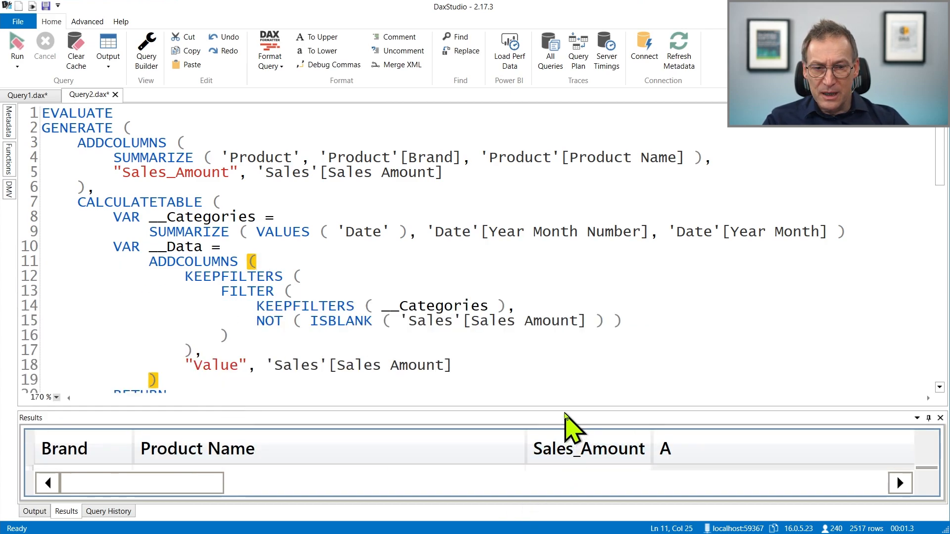
left_click_drag(563, 409, 556, 362)
left_click(707, 429)
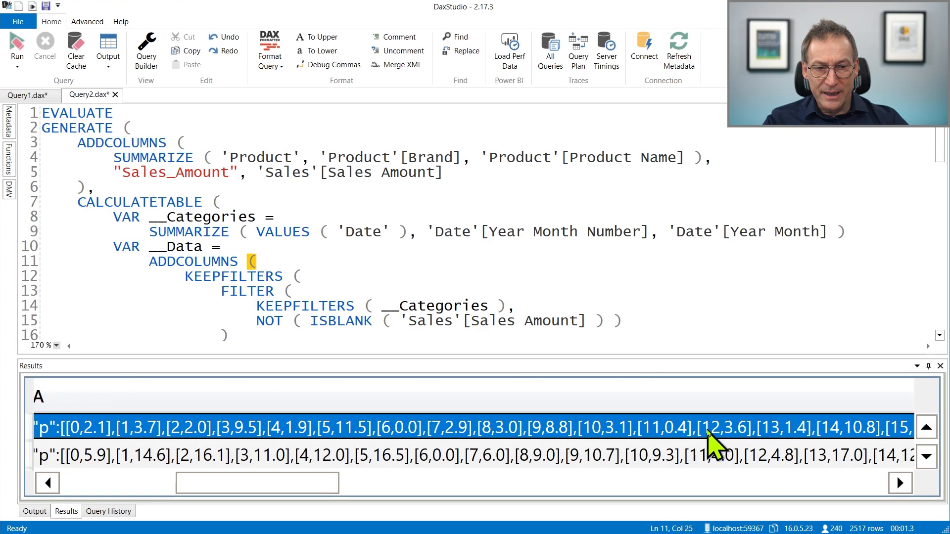
left_click_drag(325, 496, 282, 497)
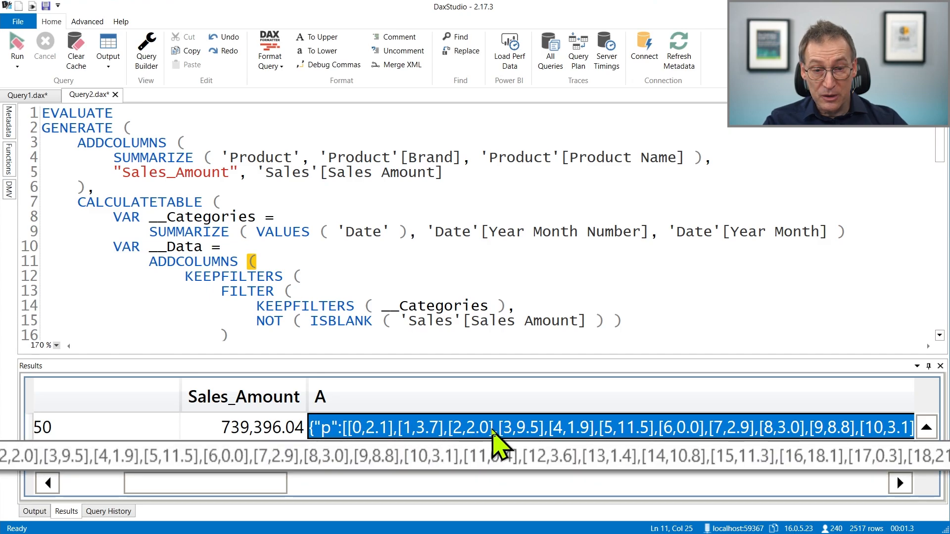
Step: Turn on Server Timings and run the simplified GENERATE query with the timings in view
left_click_drag(255, 494, 170, 491)
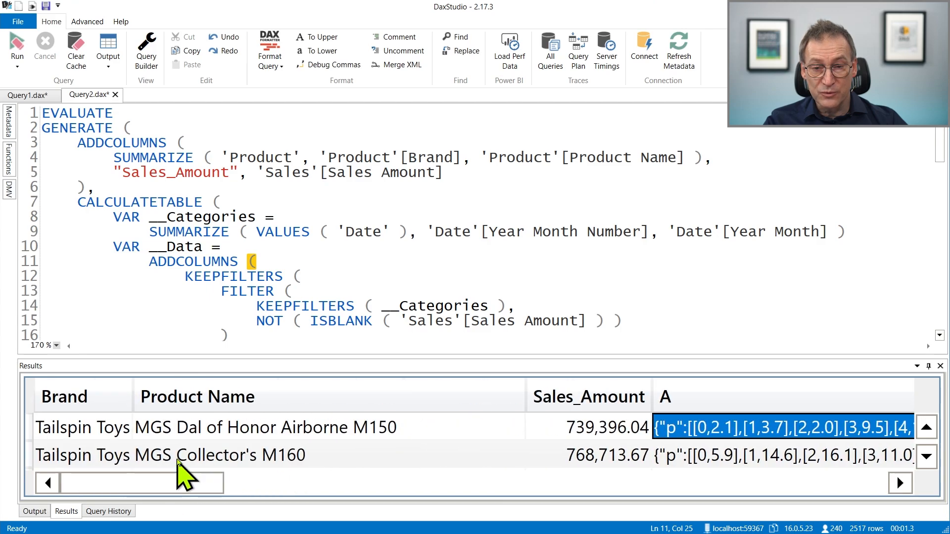
left_click(258, 266)
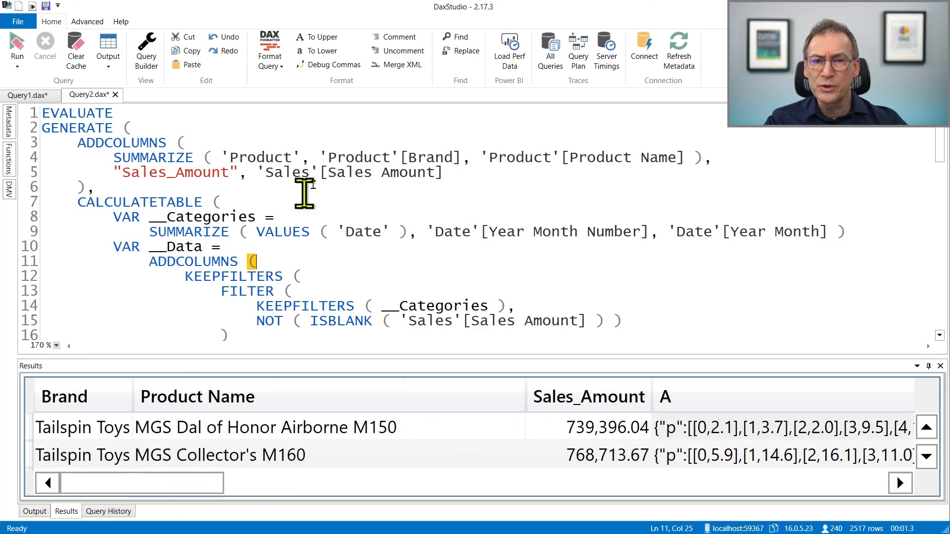
key("Up")
key("Up")
key("Up")
key("Up")
key("Up")
key("Up")
key("Up")
key("Up")
left_click(606, 54)
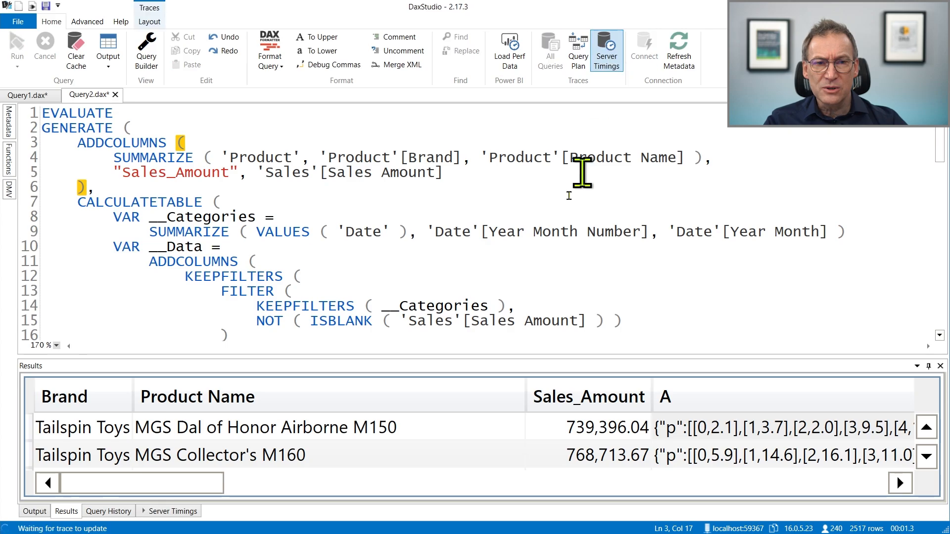
left_click(163, 265)
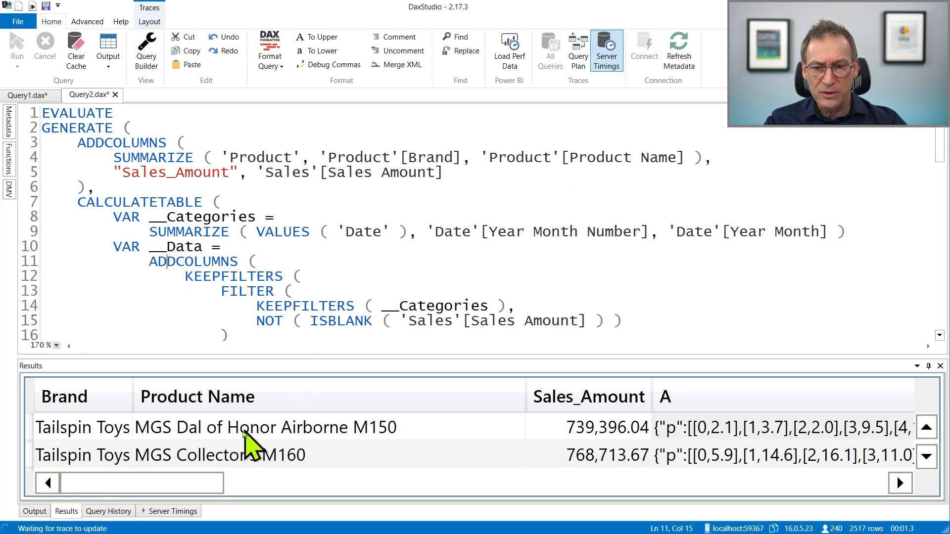
left_click(163, 512)
left_click(192, 202)
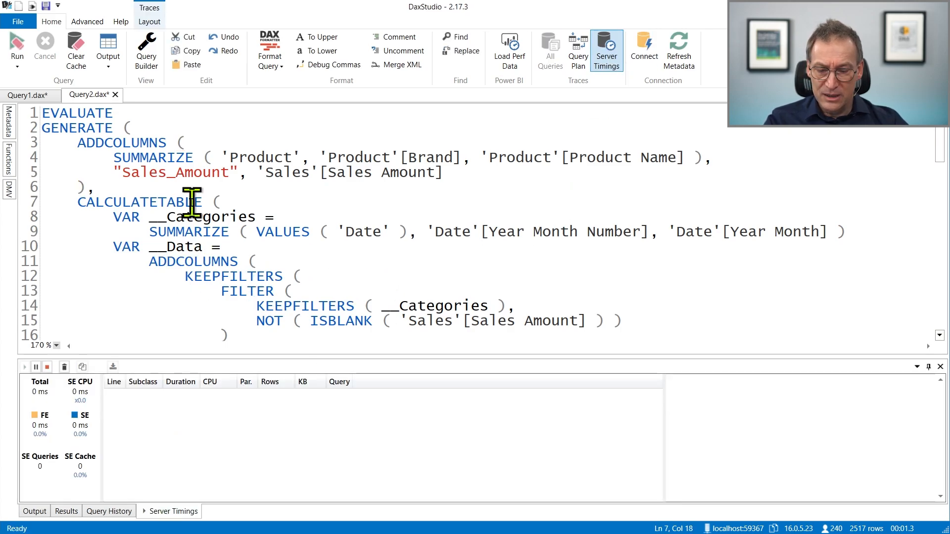
key("F5")
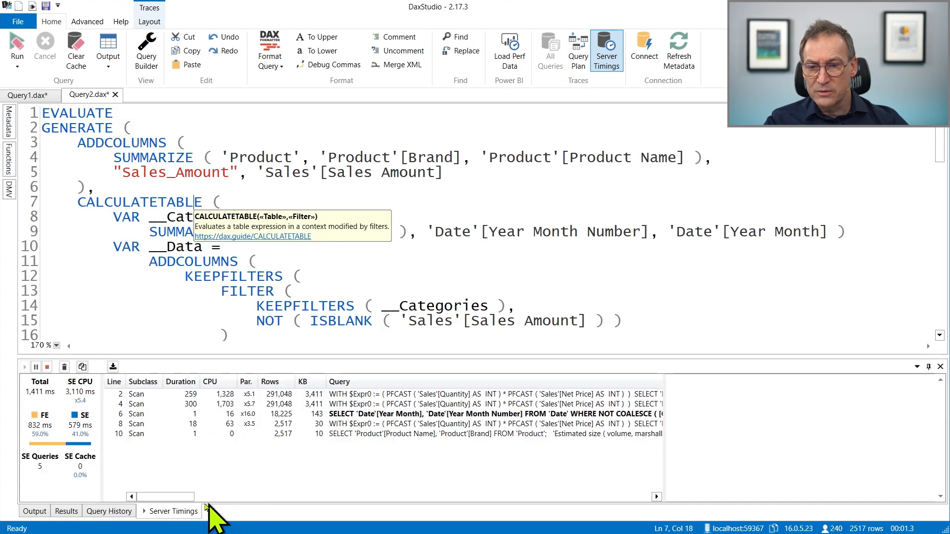
Step: Enlarge the Server Timings area and its text to inspect the total, FE and SE figures and the scans
left_click(105, 424)
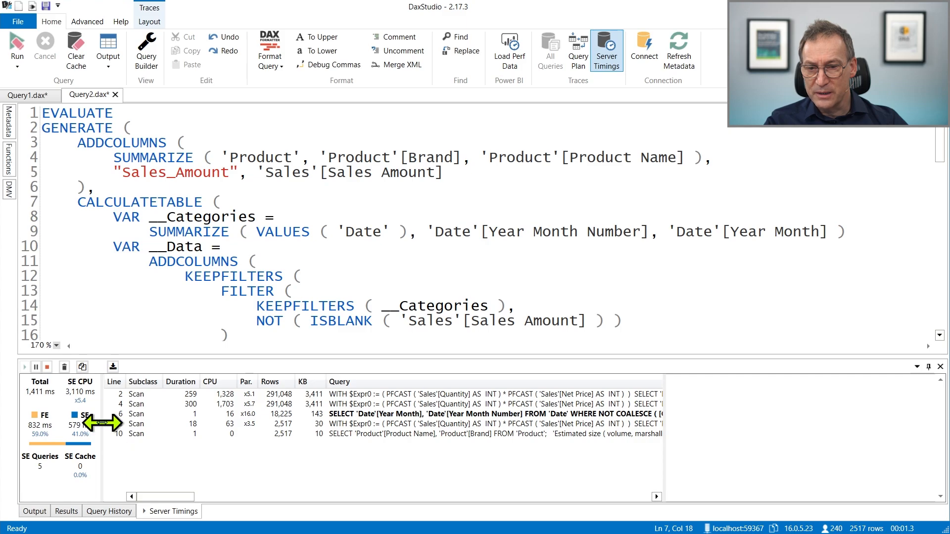
left_click_drag(102, 423, 172, 431)
scroll(71, 432, "up", 6)
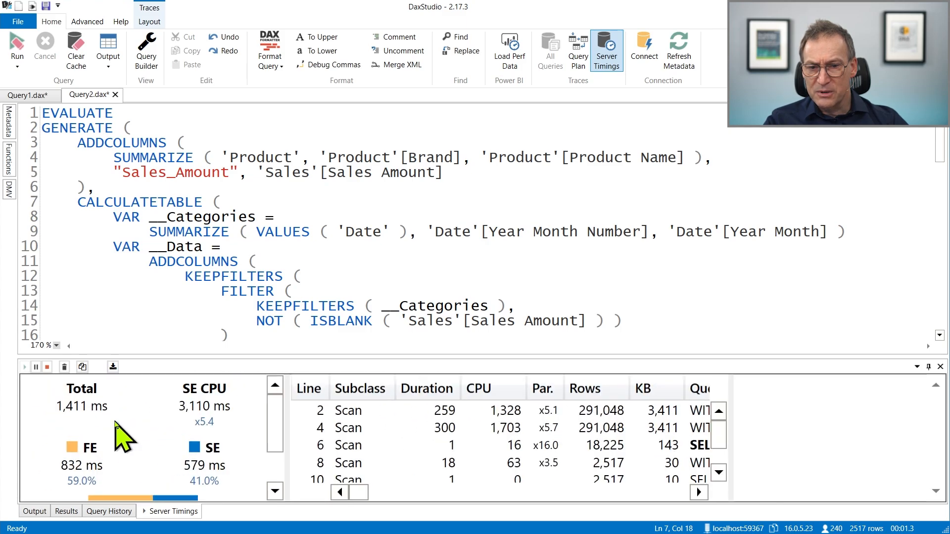
scroll(165, 452, "up", 3)
left_click_drag(375, 421, 303, 428)
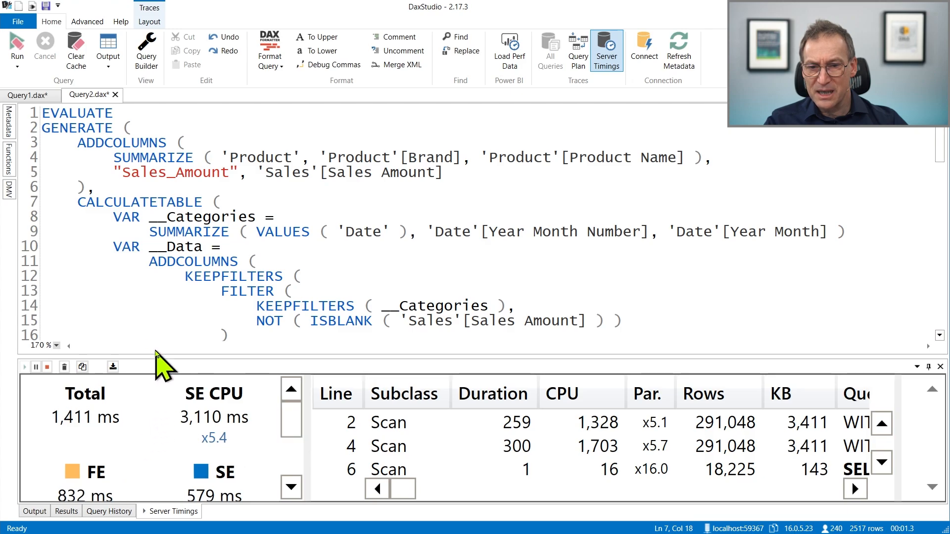
left_click_drag(153, 354, 157, 337)
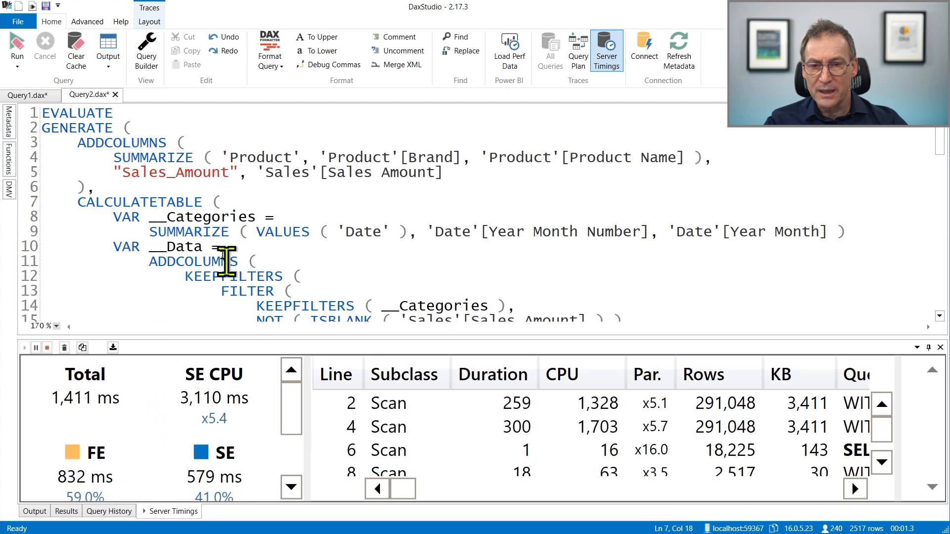
Step: Review the inner SUMMARIZE over 'Date' and the outer ADDCOLUMNS over 'Product' in the query
left_click(212, 231)
mouse_move(212, 231)
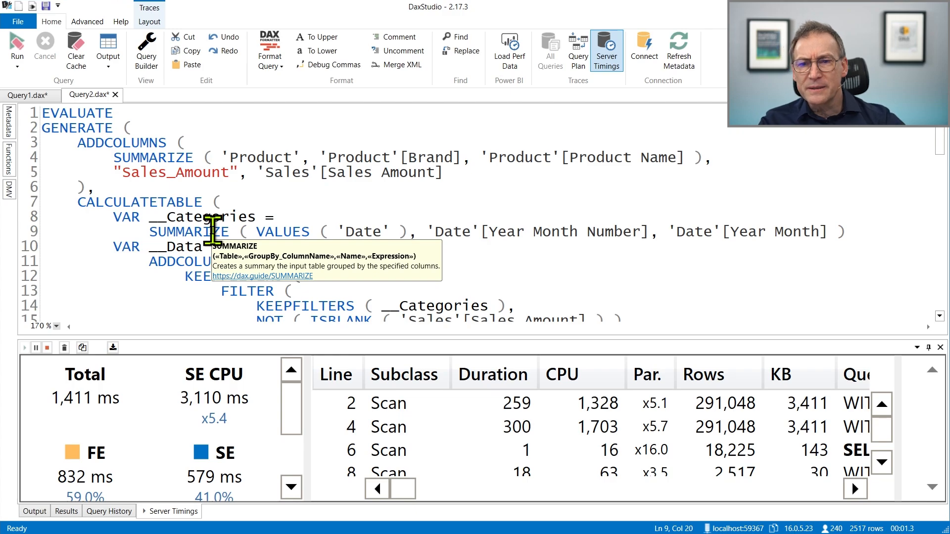
mouse_move(129, 143)
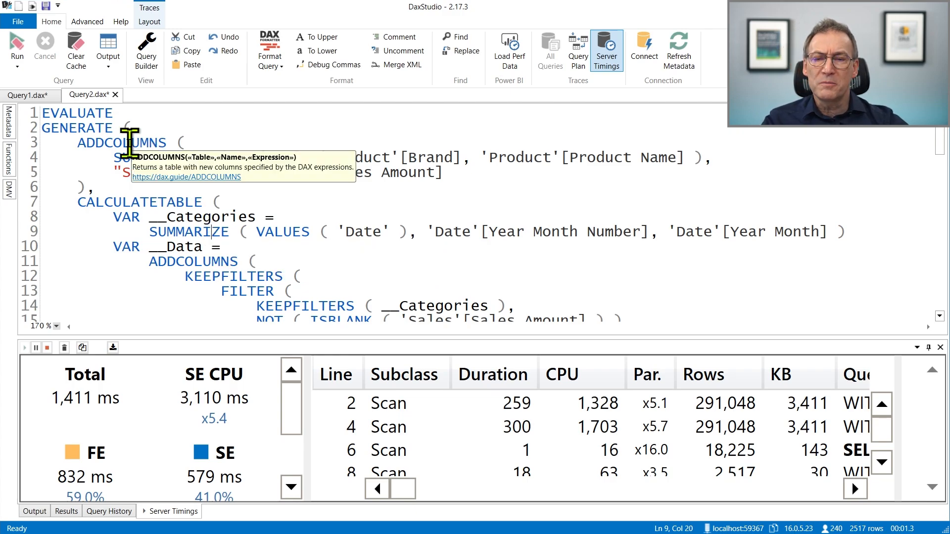
left_click(115, 157)
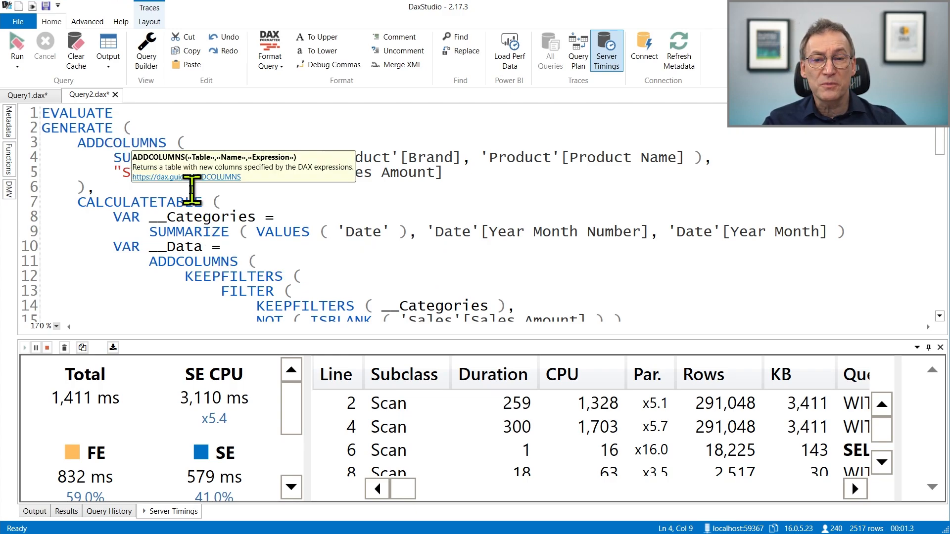
left_click(192, 190)
mouse_move(229, 267)
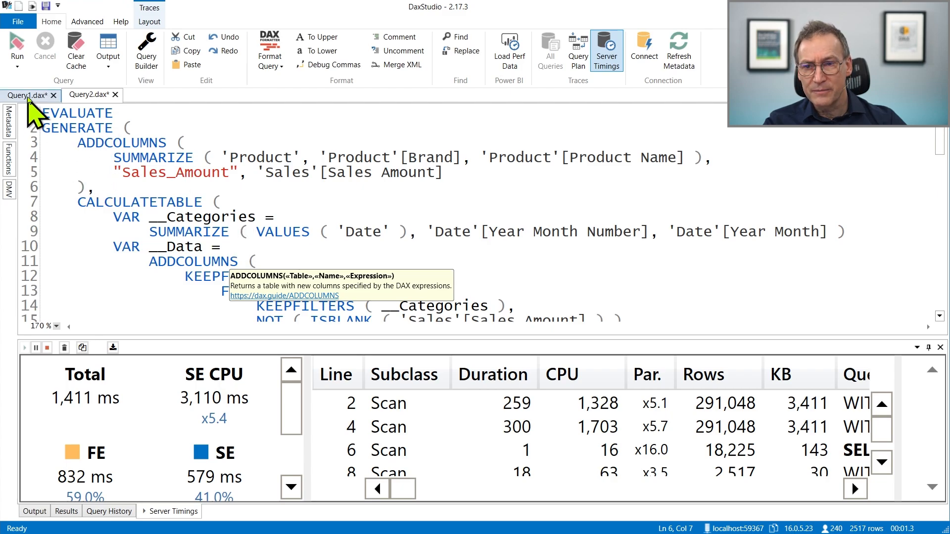
Step: Open Query1.dax and examine its timings, the ROLLUPADDISSUBTOTAL total columns and the 'Sales'[Sparkline] reference in SUMMARIZECOLUMNS
left_click(30, 95)
left_click(254, 194)
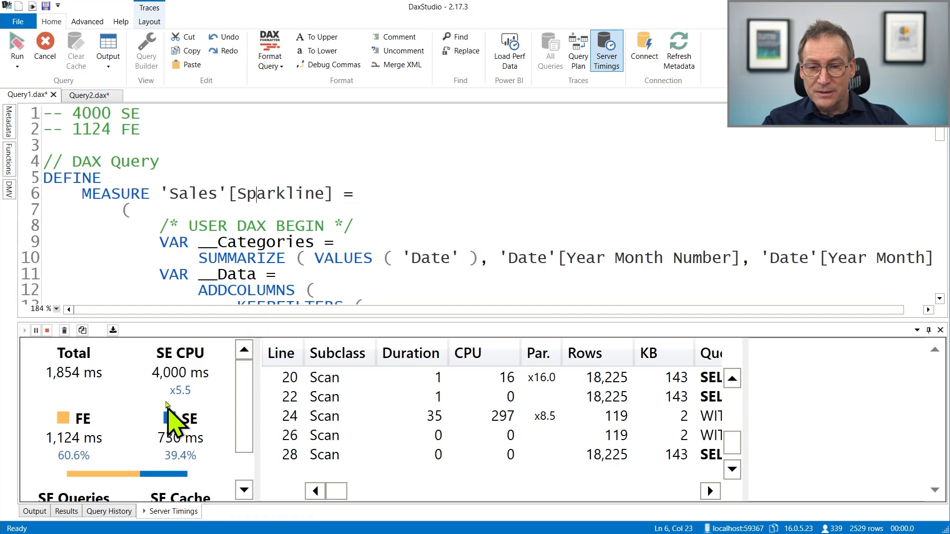
scroll(218, 227, "down", 1)
scroll(235, 218, "down", 20)
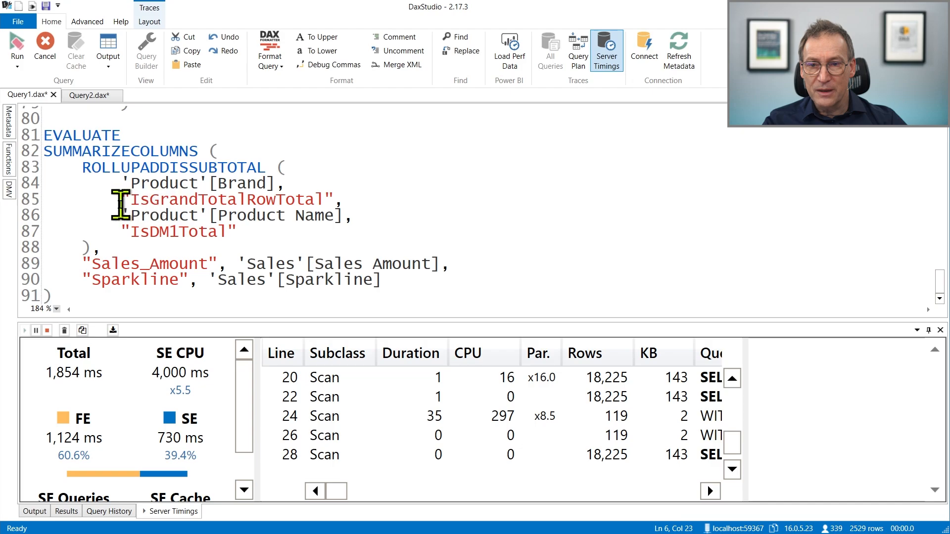
left_click_drag(122, 199, 317, 198)
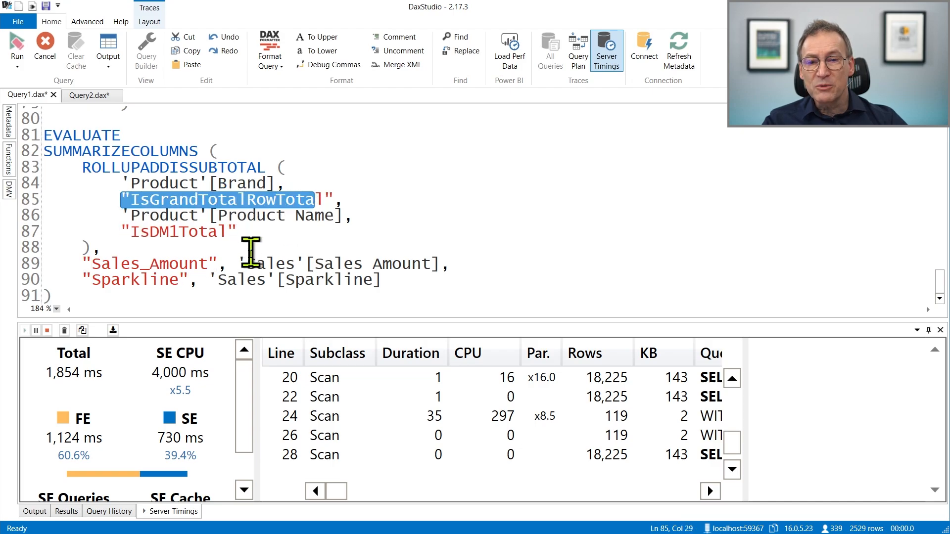
left_click_drag(208, 279, 395, 282)
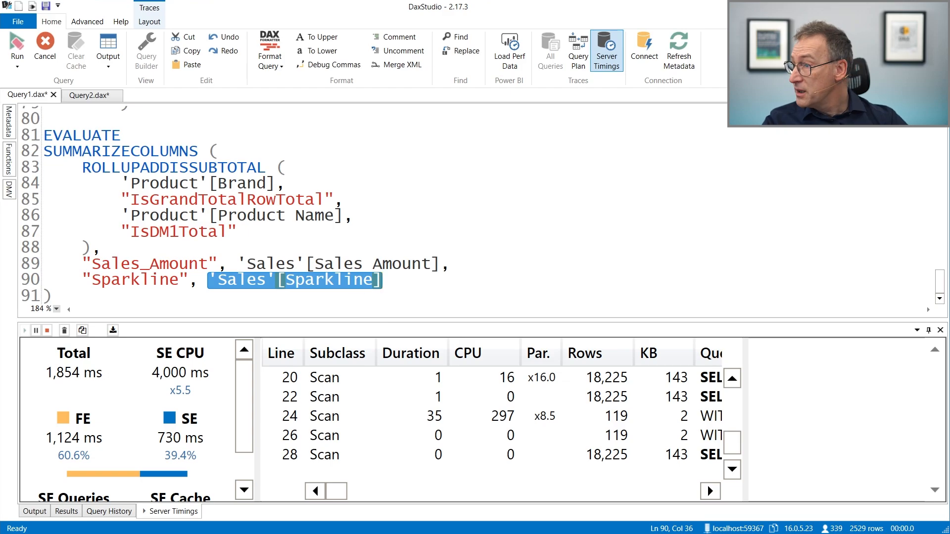
Step: Switch to Power BI Desktop and collapse the A. Datum brand in the matrix to examine its brand-level sparkline
key("alt+Tab")
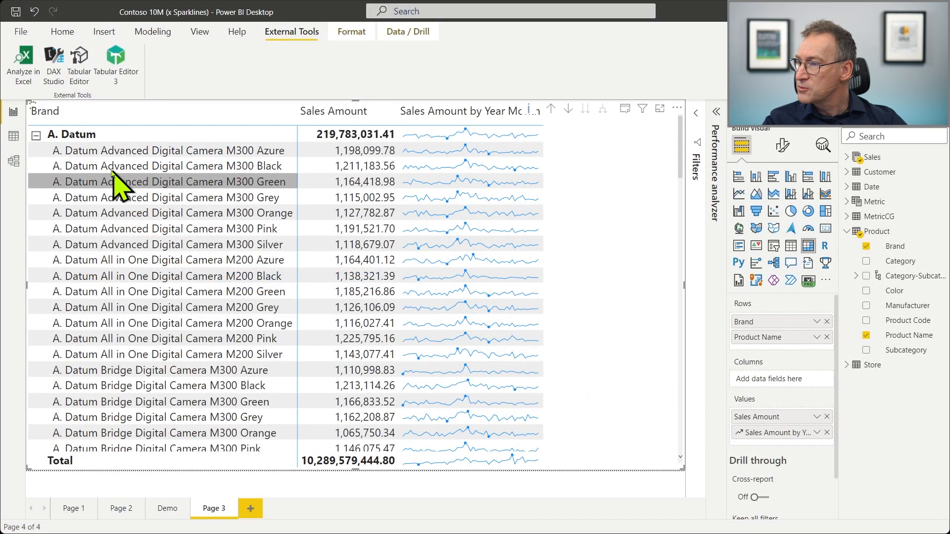
left_click(35, 134)
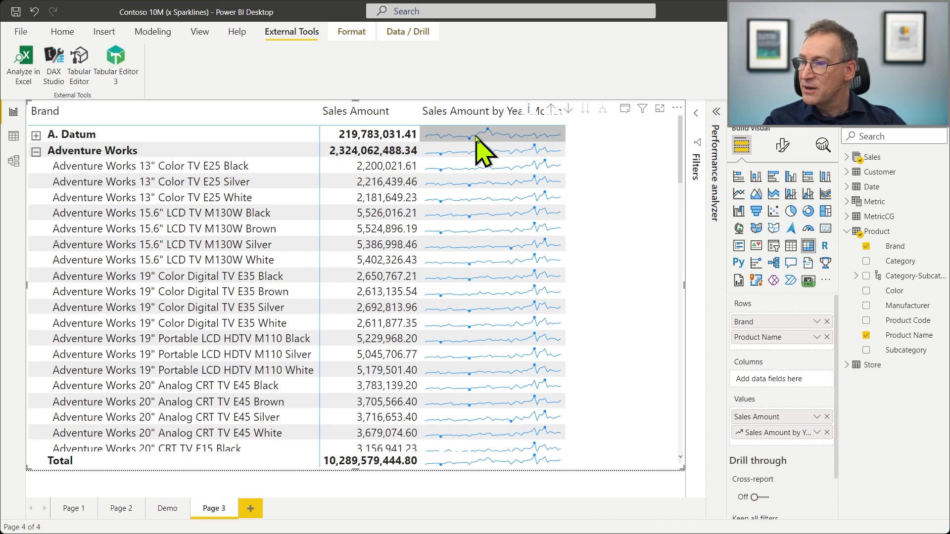
mouse_move(456, 155)
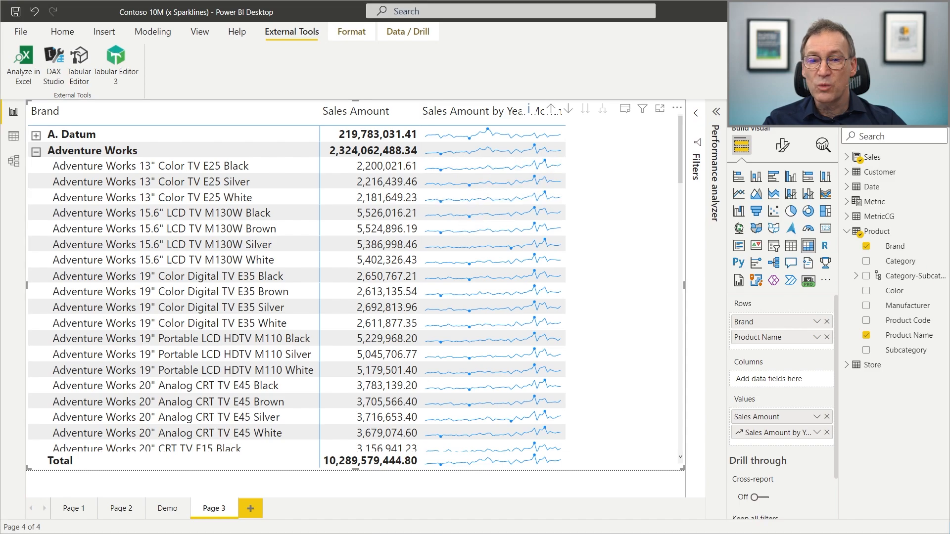
Step: Switch back to DAX Studio and review Query2.dax's SUMMARIZE by Brand and Product Name and the CALCULATETABLE call
key("alt+Tab")
left_click(88, 96)
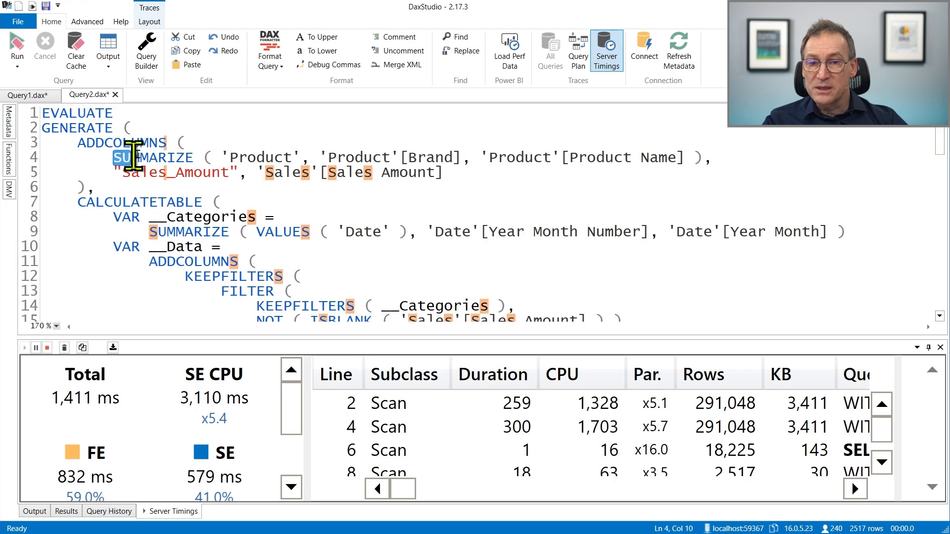
left_click_drag(115, 157, 706, 153)
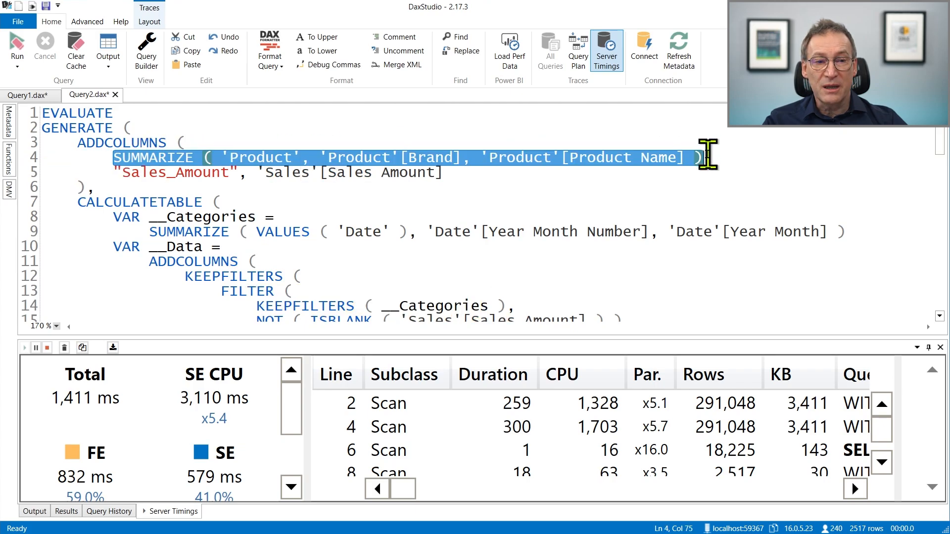
left_click(710, 172)
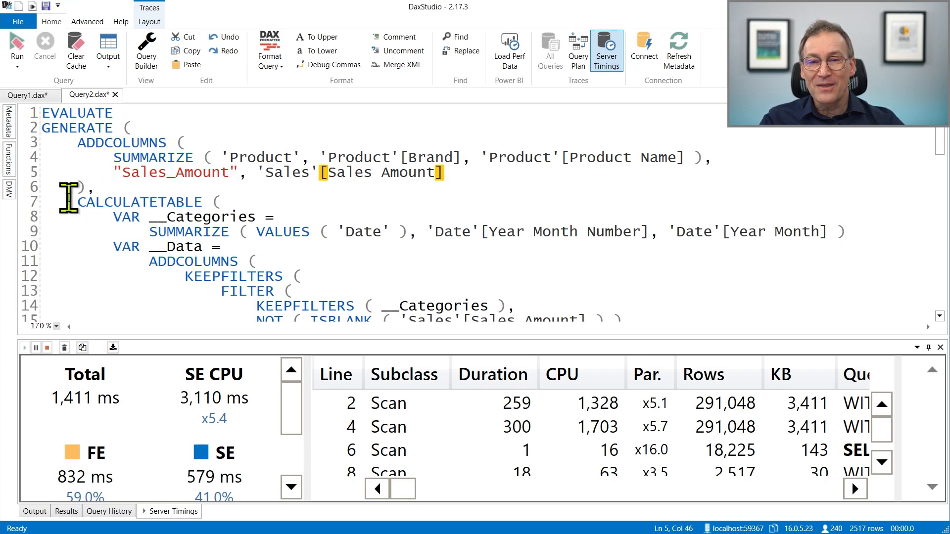
left_click_drag(74, 200, 233, 195)
left_click(280, 276)
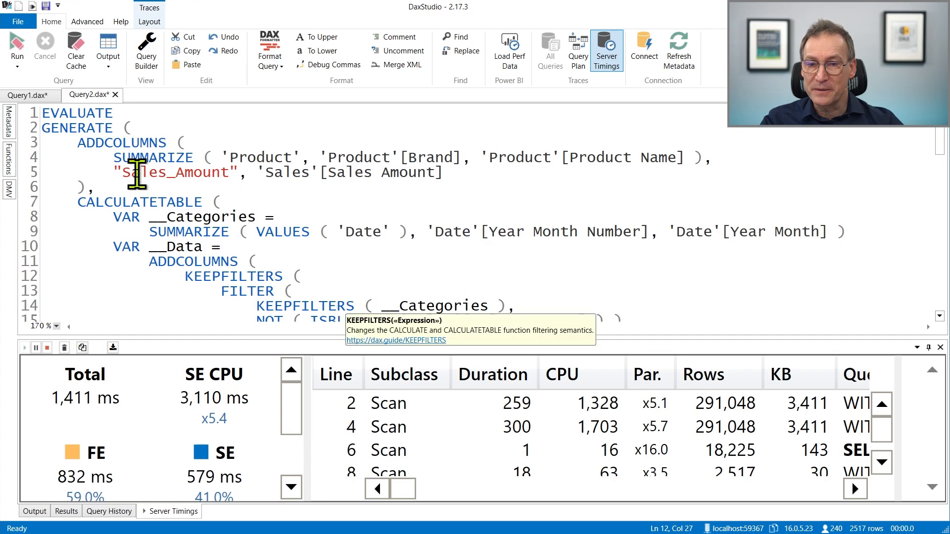
left_click(113, 159)
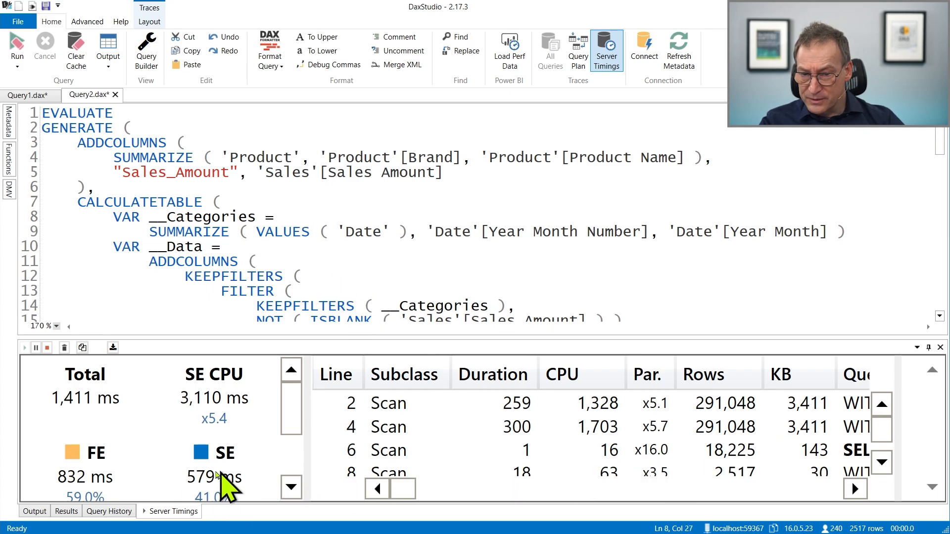
Step: Compare the first product's column A string in the query results with the __Result CONCATENATEX code
left_click(65, 512)
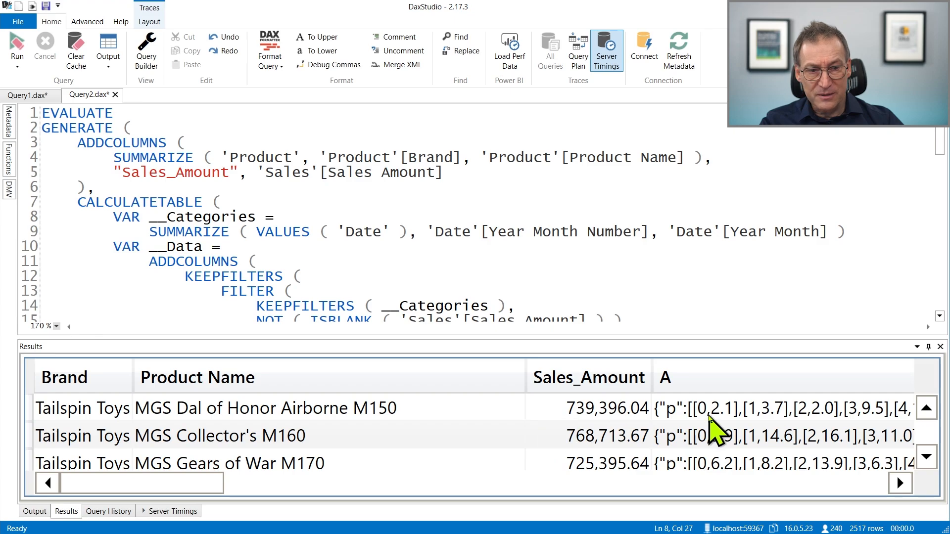
left_click(713, 414)
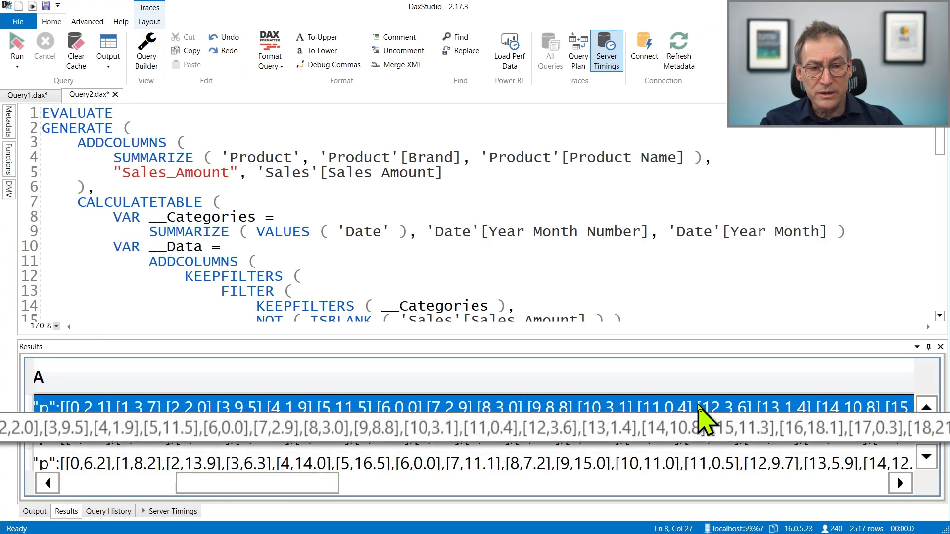
scroll(247, 277, "down", 2)
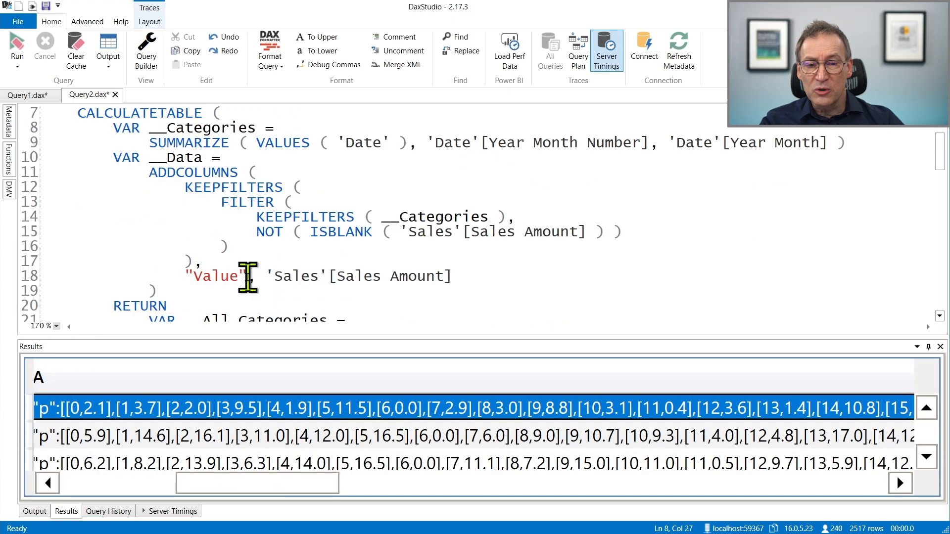
scroll(247, 277, "down", 14)
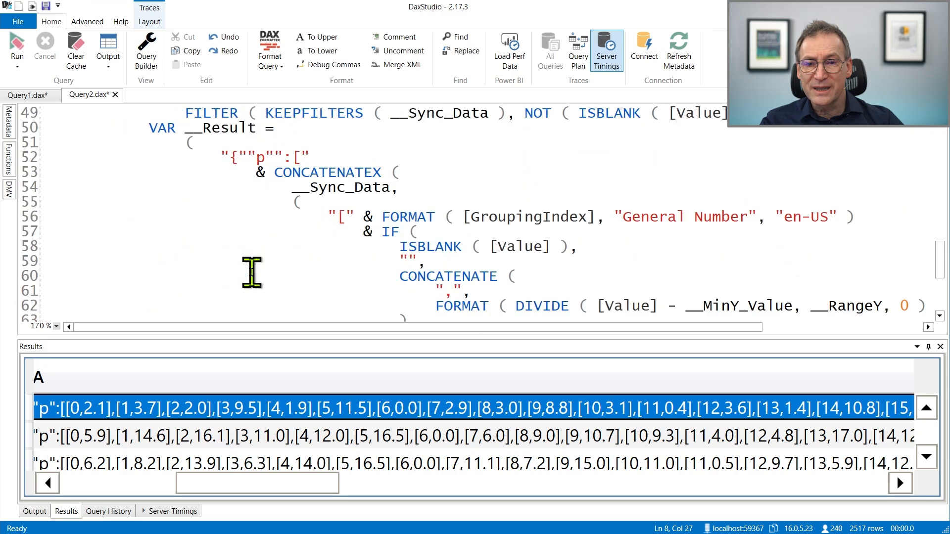
left_click_drag(158, 143, 489, 287)
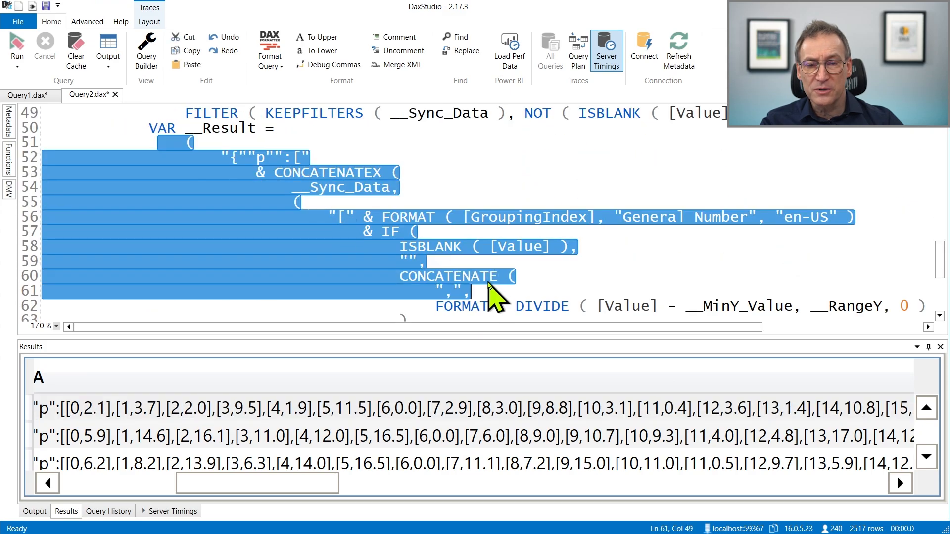
scroll(483, 269, "down", 4)
scroll(474, 277, "up", 6)
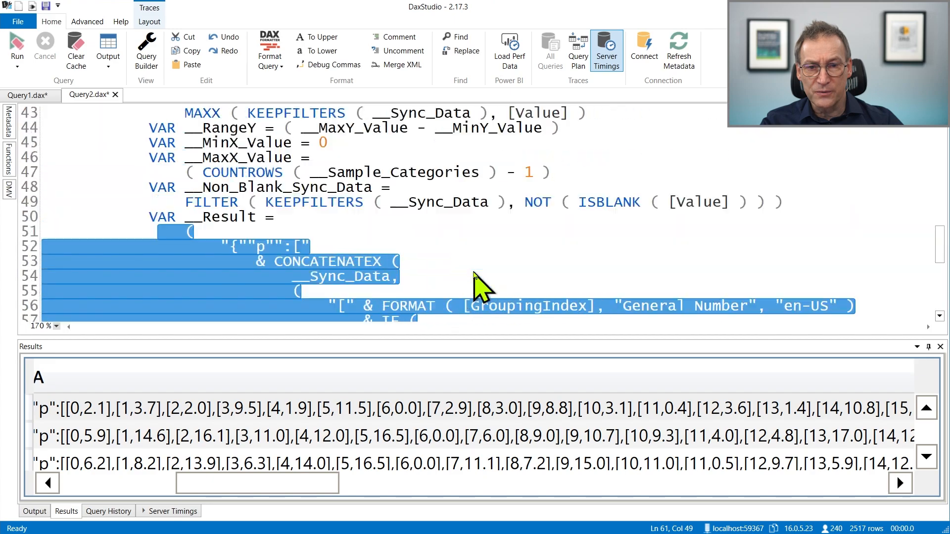
key("Left")
Step: Locate the __Sync_Data variable defined with SUBSTITUTEWITHINDEX and select its name
scroll(555, 262, "up", 2)
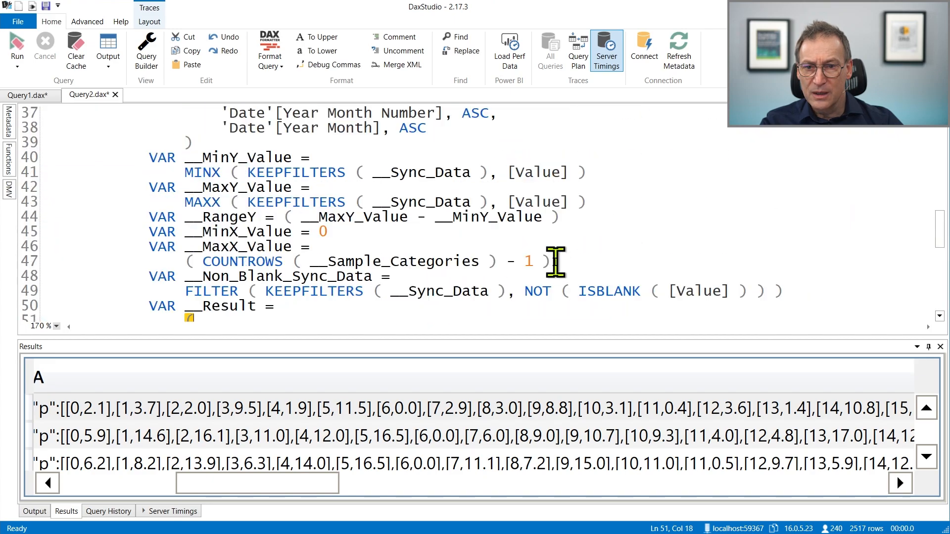
scroll(392, 265, "up", 4)
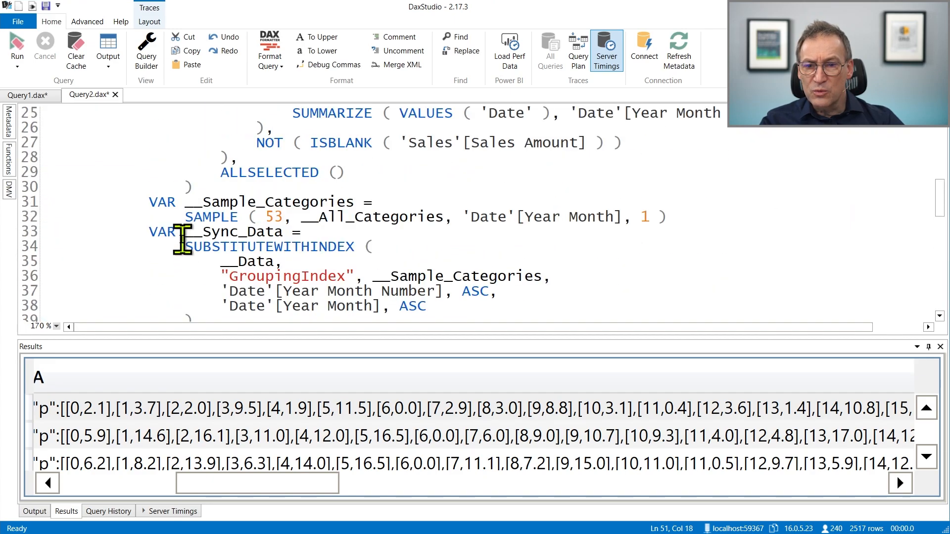
left_click_drag(183, 235, 284, 233)
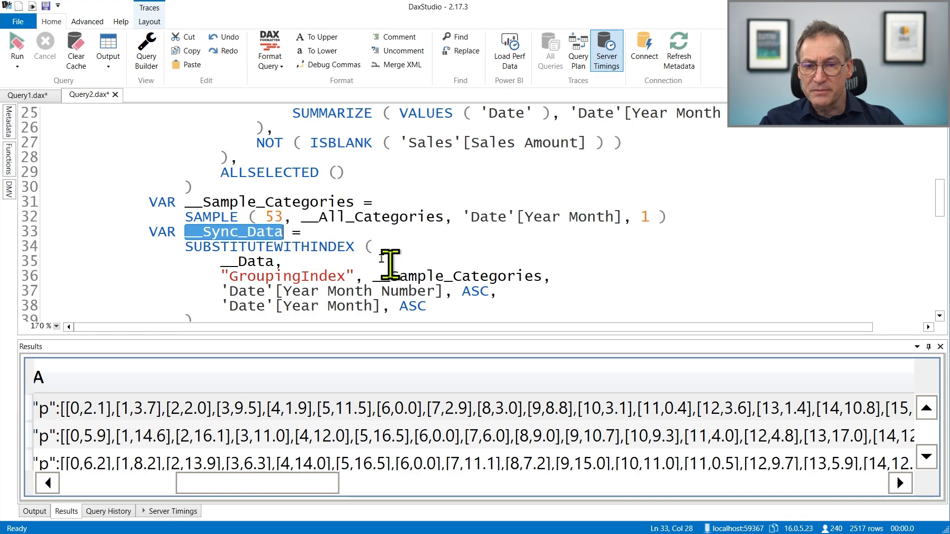
Step: Replace the ROW ( "A", __Result ) expression after RETURN with __SyncData and run the query
scroll(441, 250, "down", 1)
left_click(318, 247)
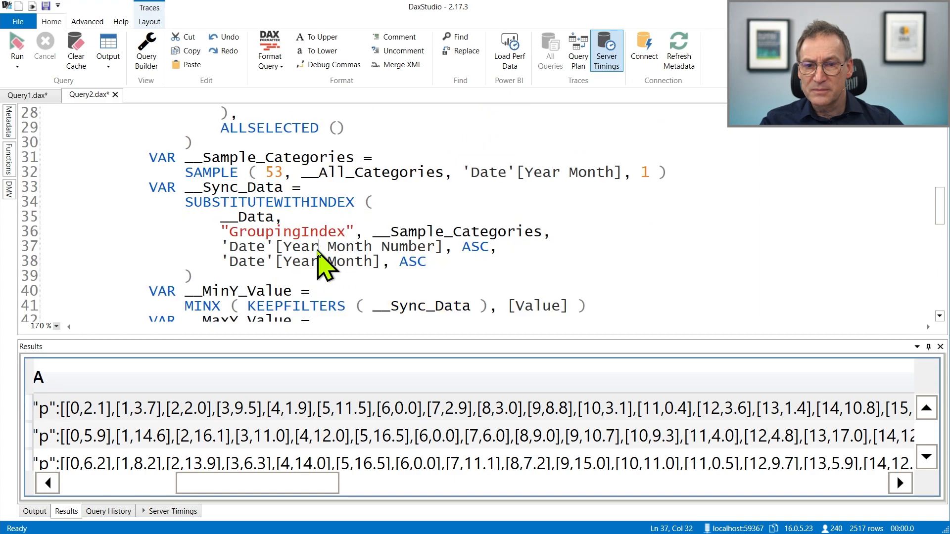
scroll(305, 262, "down", 4)
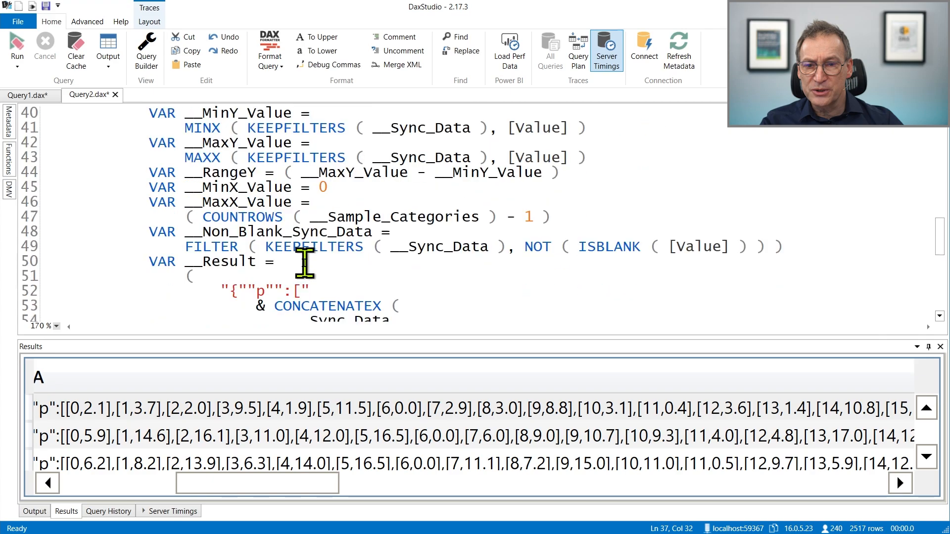
scroll(304, 262, "down", 7)
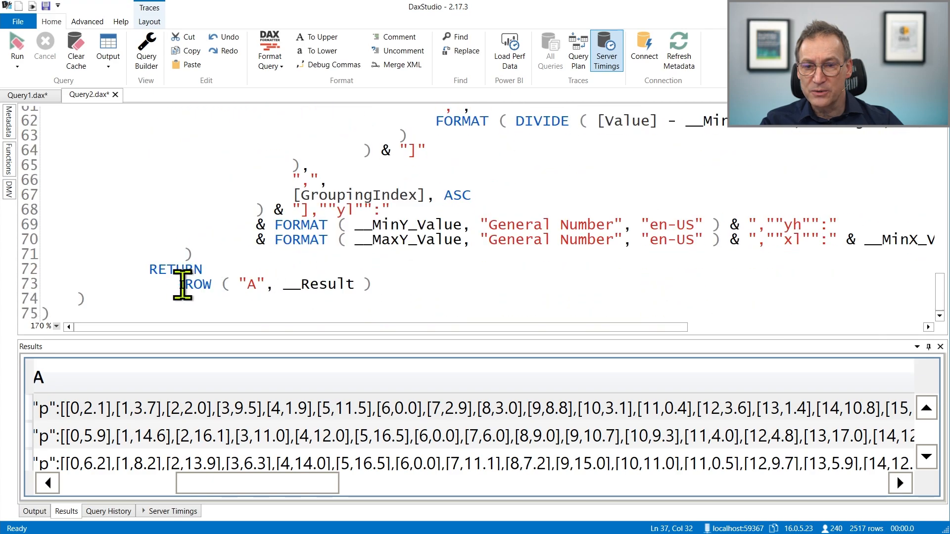
left_click_drag(184, 284, 415, 292)
type("__SyncData")
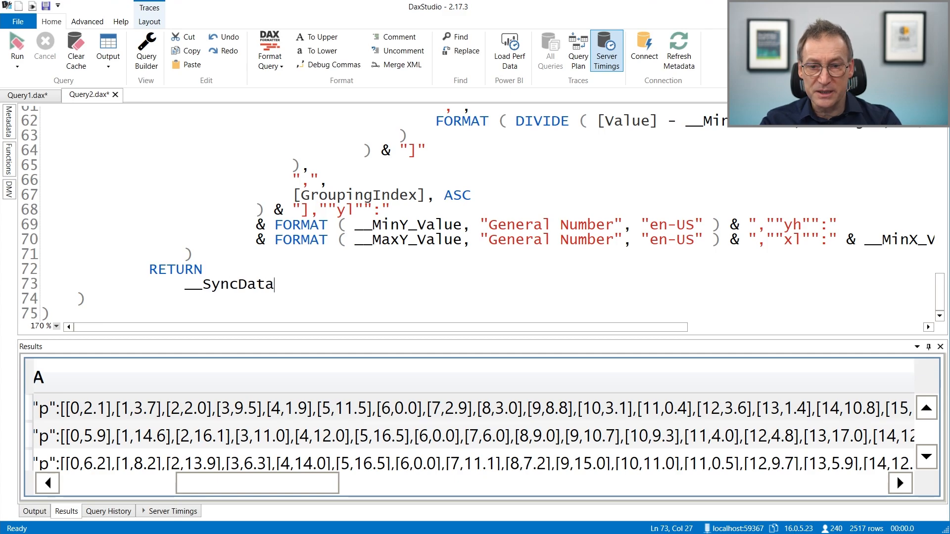
key("F5")
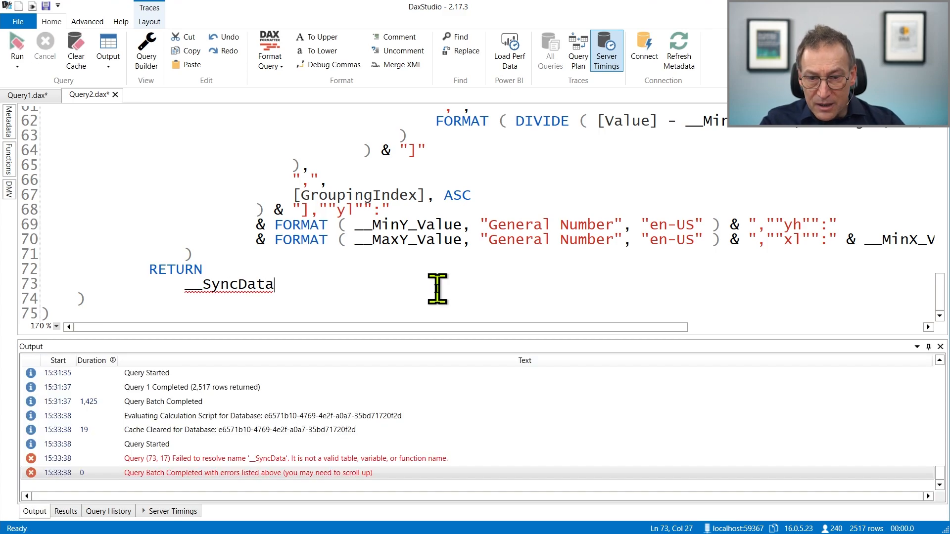
Step: Correct the returned variable's name to __Sync_Data, rerun the query and show its results
scroll(292, 289, "up", 9)
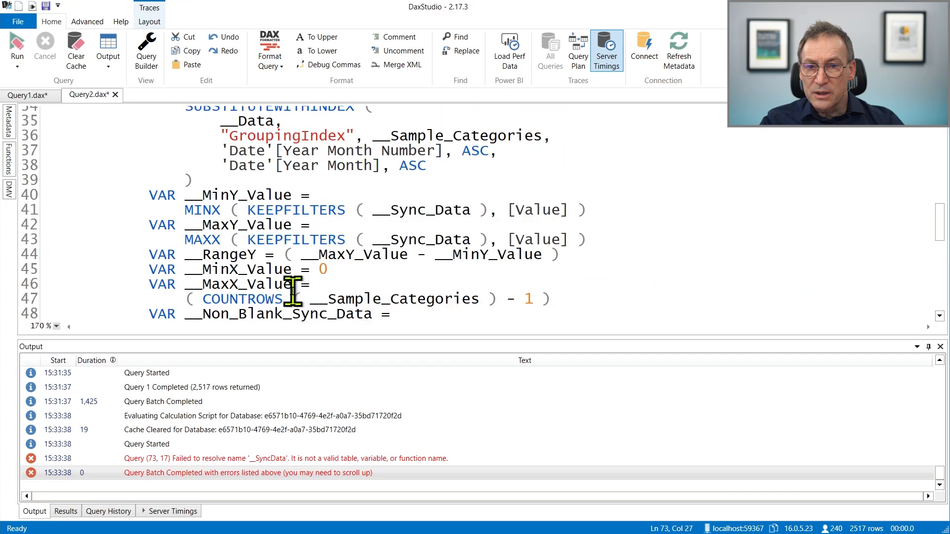
scroll(292, 290, "up", 2)
scroll(292, 289, "down", 11)
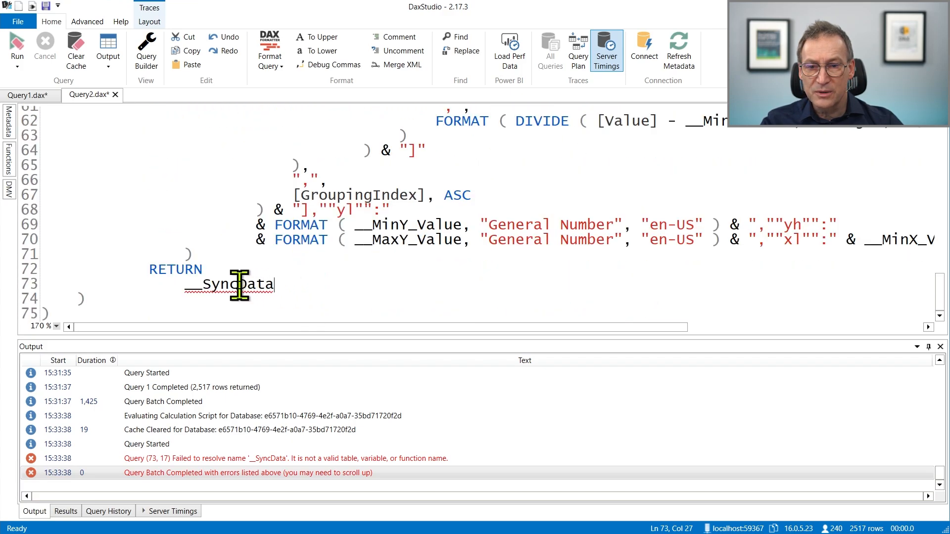
type("_")
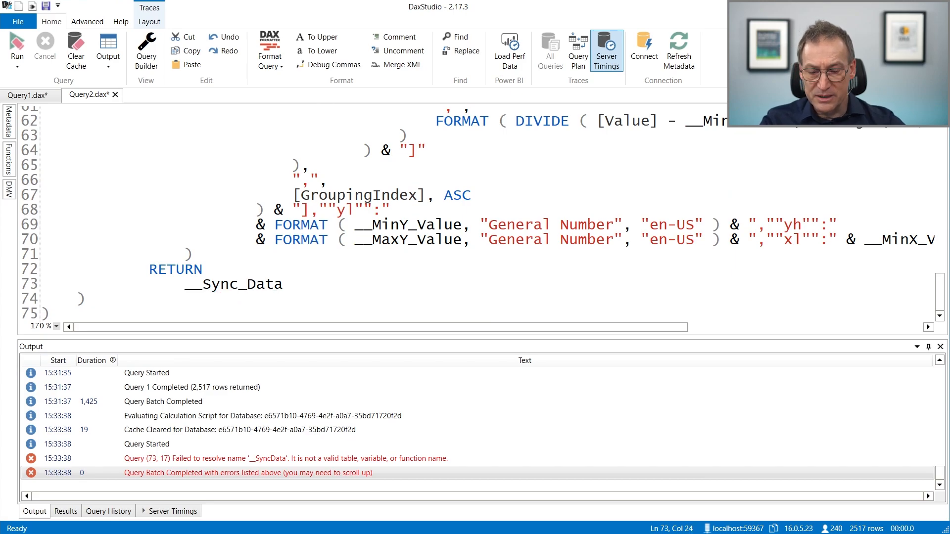
key("F5")
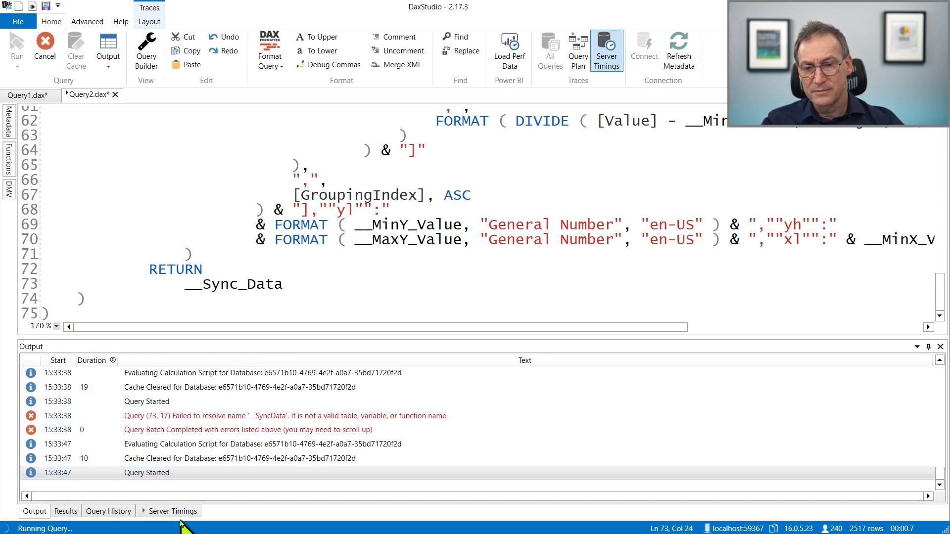
left_click(66, 512)
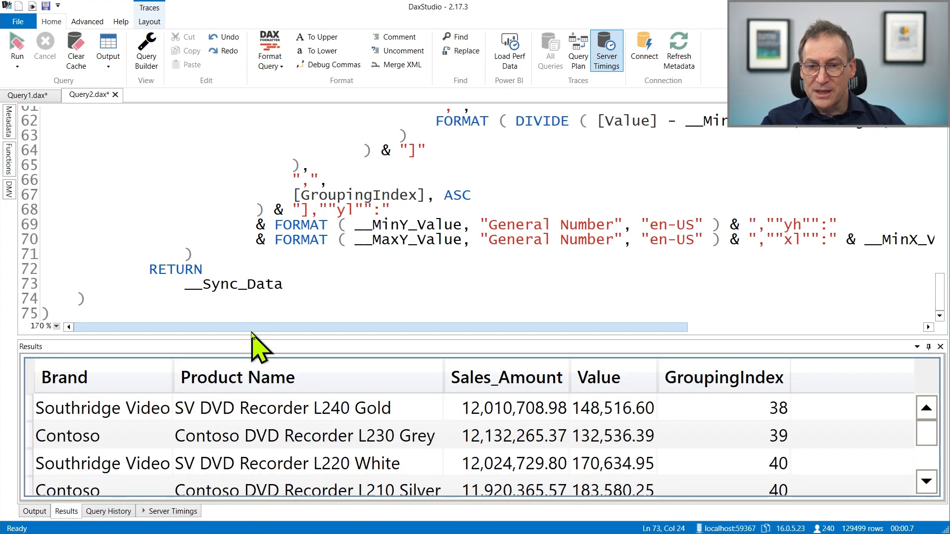
Step: Examine the first result row's Brand, Product Name, Sales_Amount, Value and GroupingIndex columns
scroll(296, 418, "down", 3)
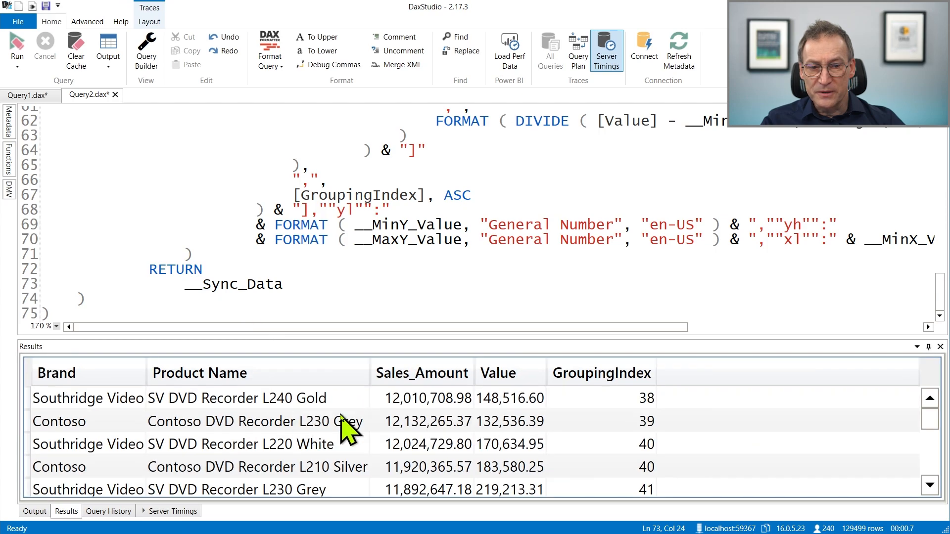
left_click(57, 394)
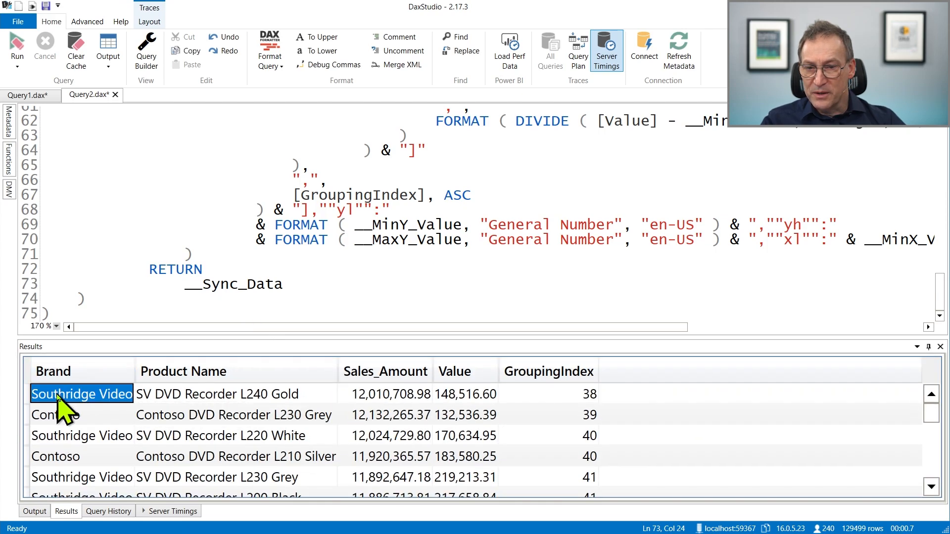
left_click(193, 397)
left_click(383, 401)
left_click(467, 396)
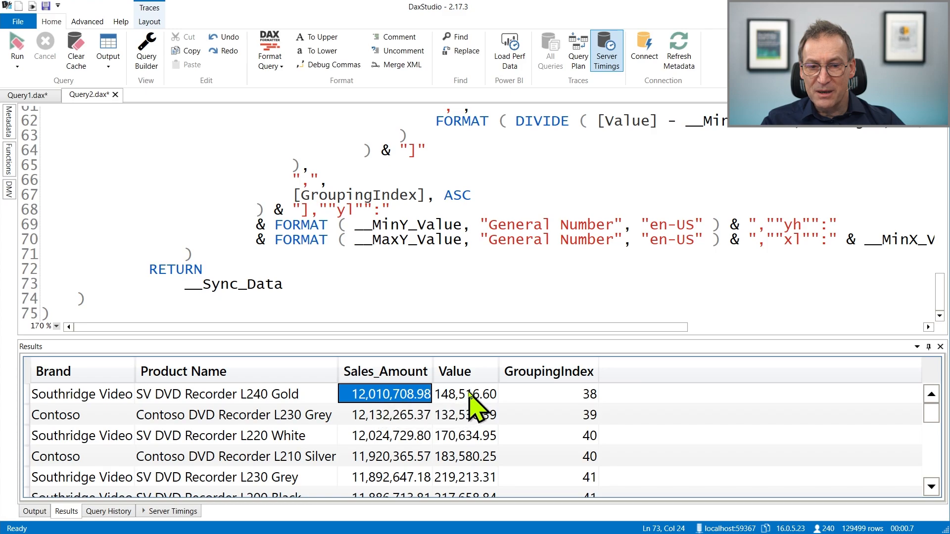
left_click(562, 399)
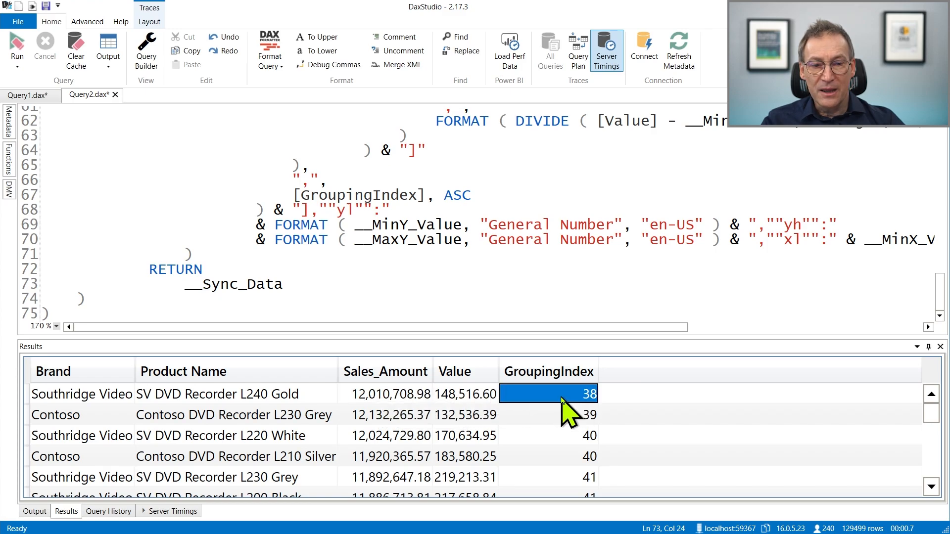
left_click(483, 402)
left_click(553, 405)
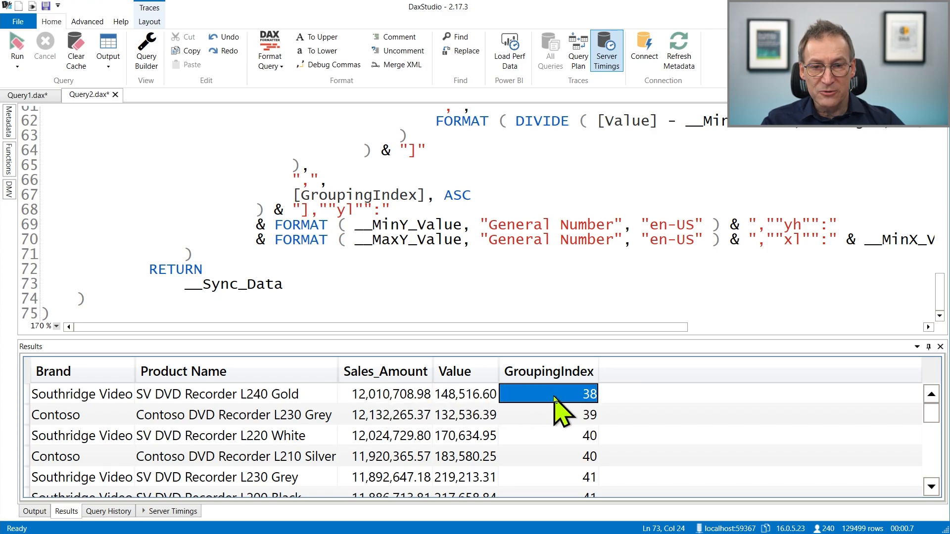
Step: Review the SUBSTITUTEWITHINDEX definition of __Sync_Data that replaces the year-month columns with GroupingIndex
scroll(469, 298, "up", 7)
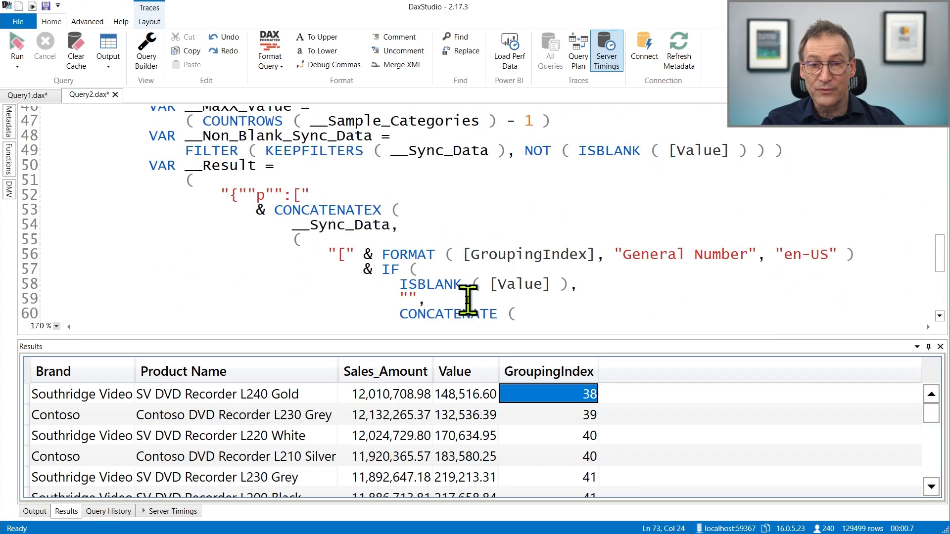
scroll(390, 243, "up", 4)
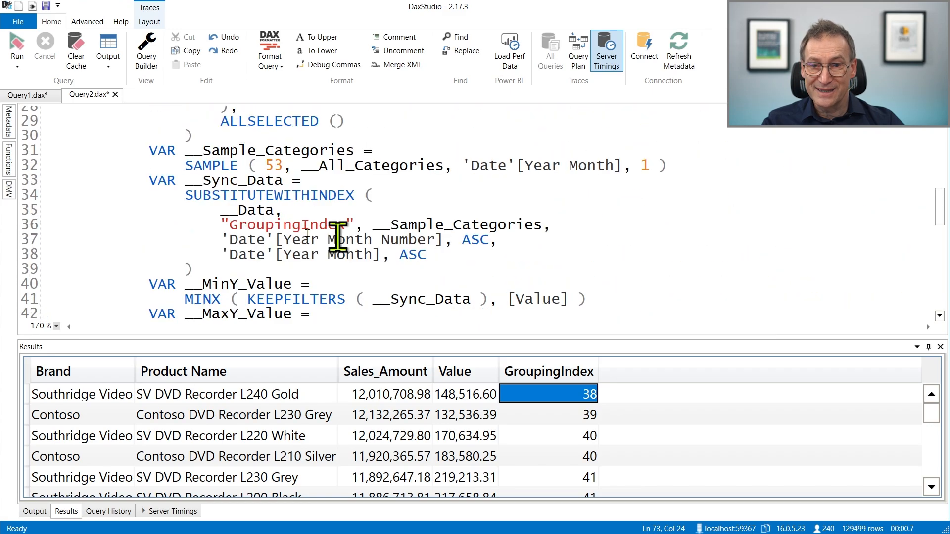
left_click(247, 211)
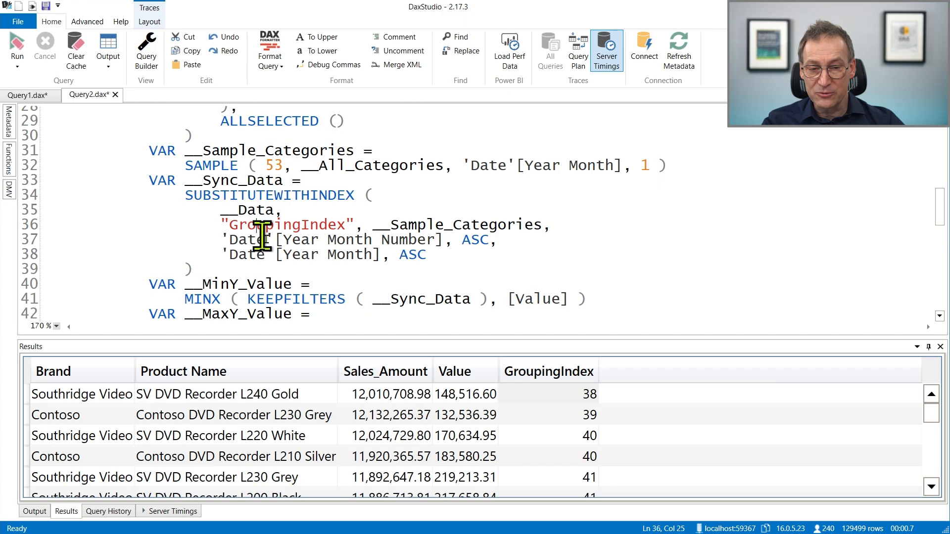
left_click(341, 286)
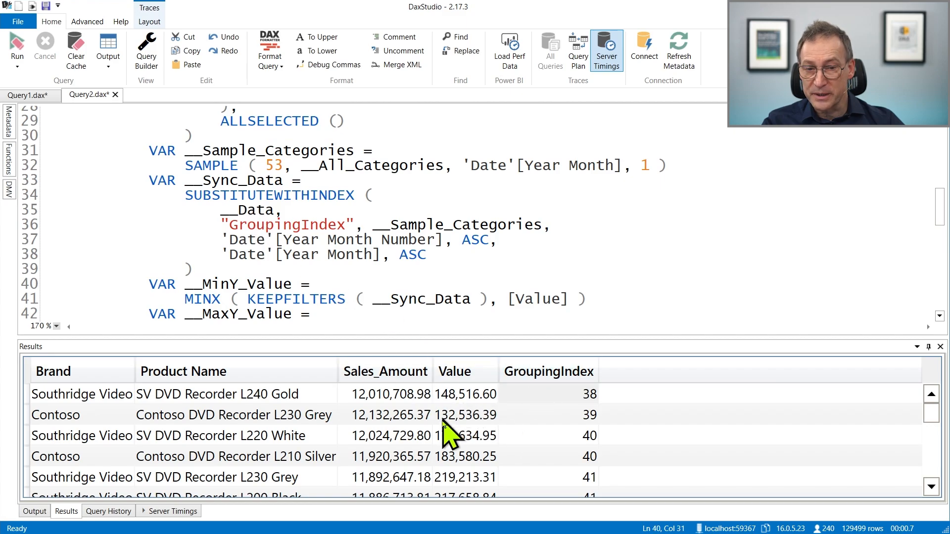
Step: Add ORDER BY [Brand], [Product Name], [GroupingIndex] at the end of the query and run it
scroll(268, 284, "down", 11)
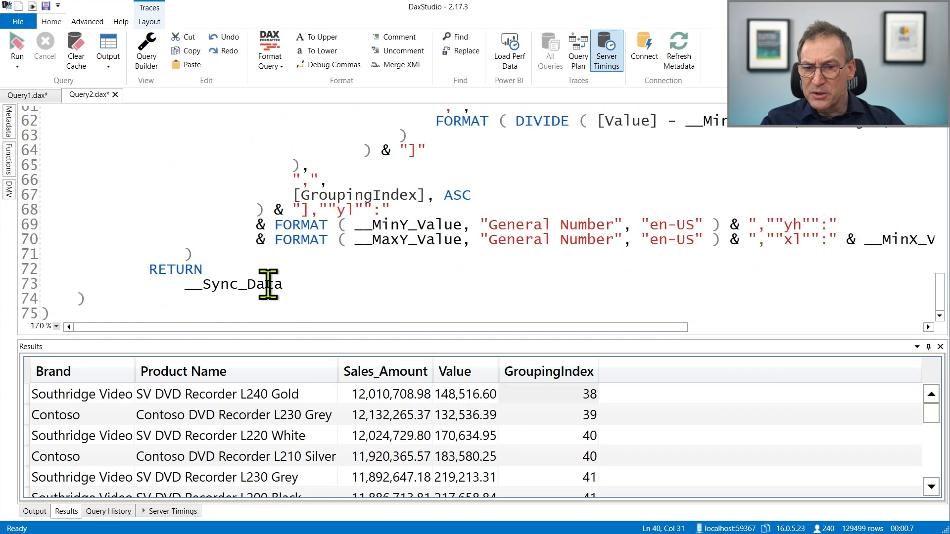
left_click(163, 293)
key("Down")
key("Return")
key("Return")
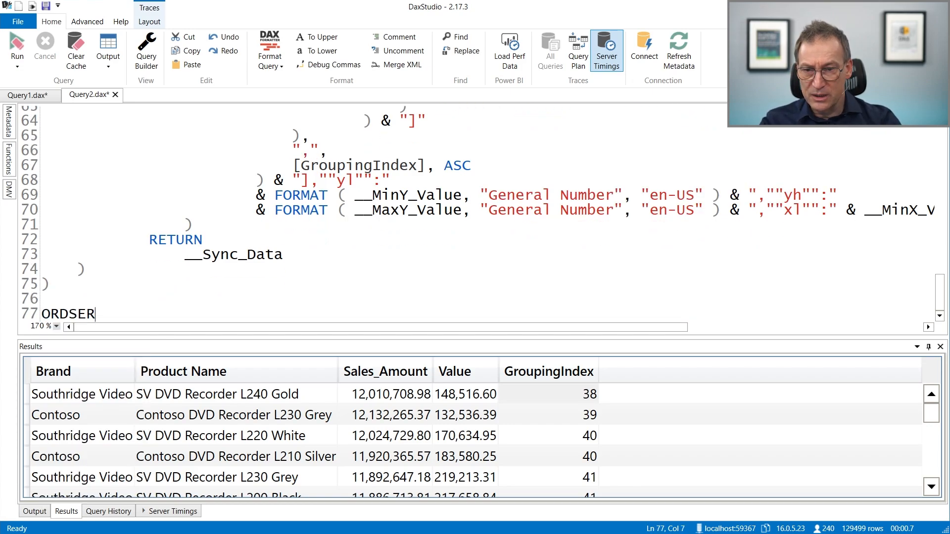
type("ORDDE")
key("BackSpace")
key("BackSpace")
key("BackSpace")
type("DER BY [Brand")
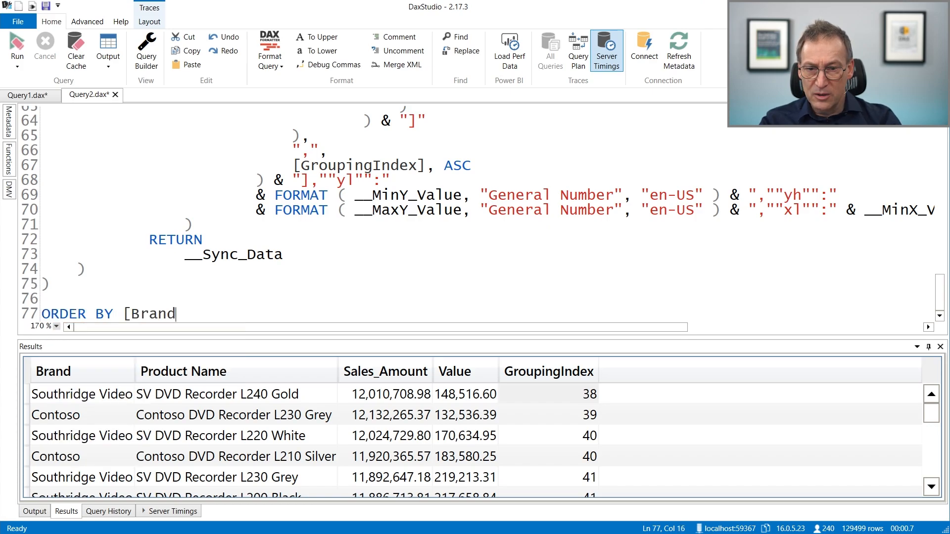
type("], [")
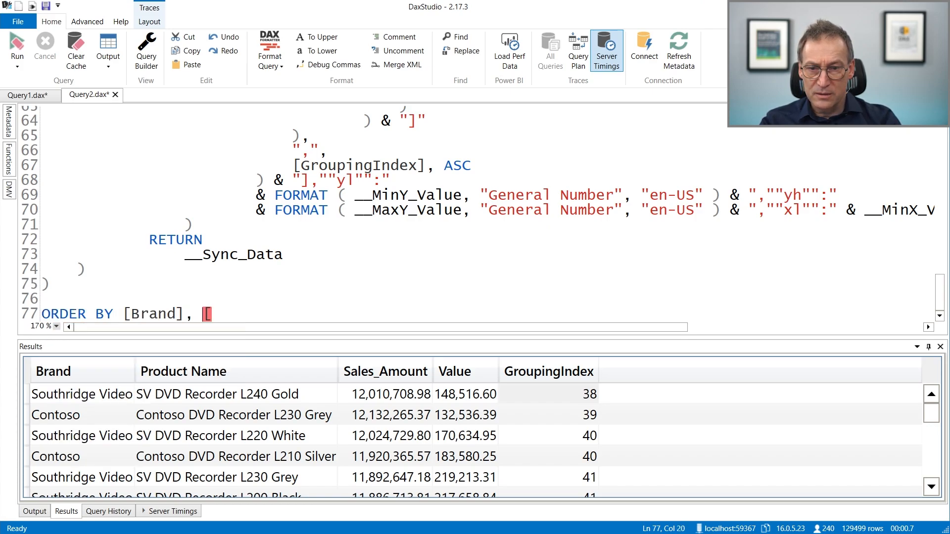
type("Product Name")
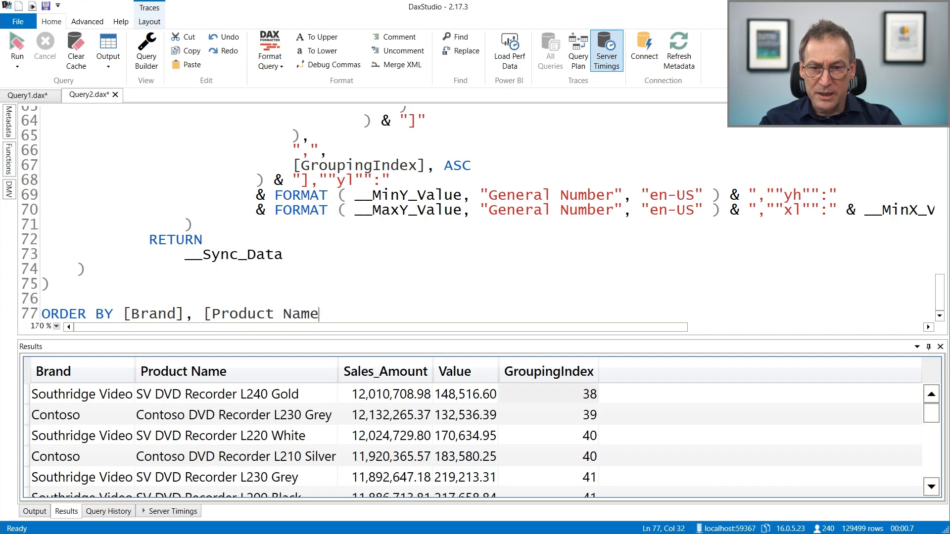
type("], [Goru")
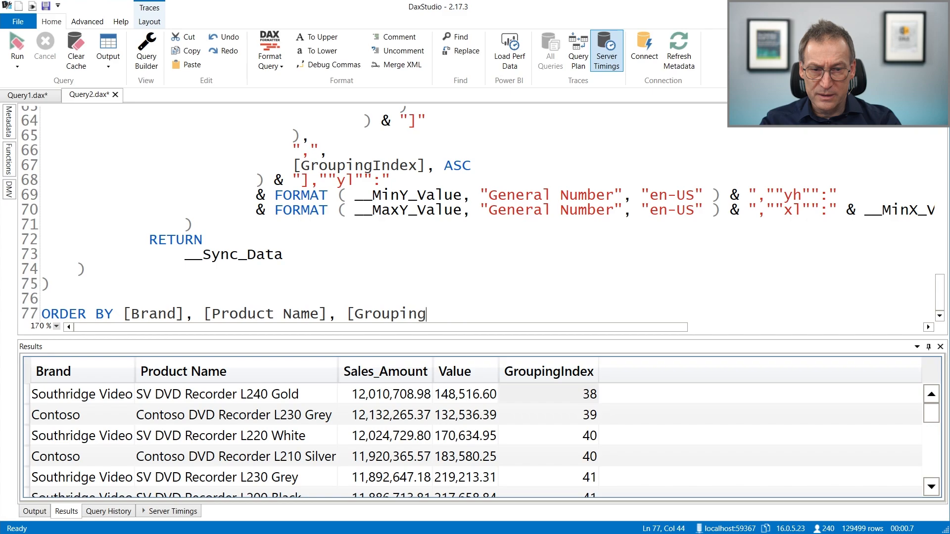
key("F5")
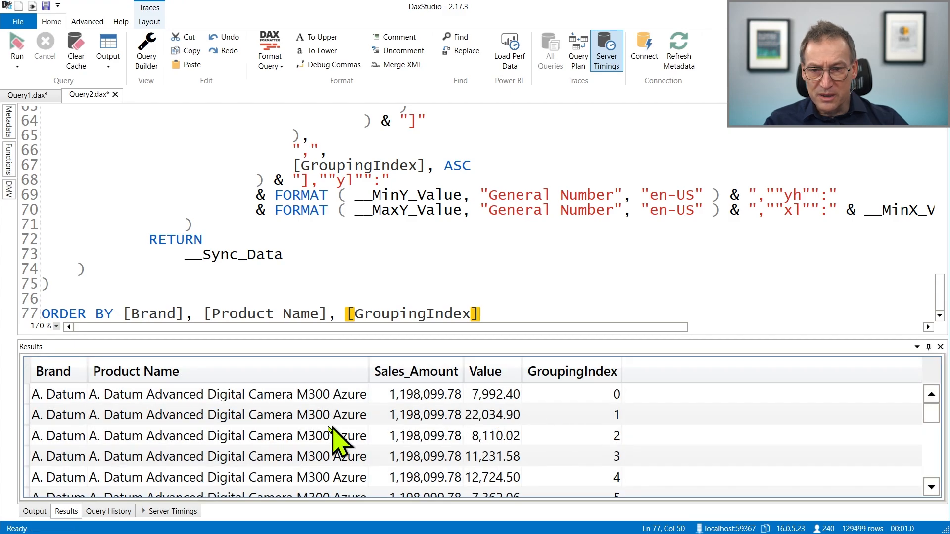
Step: Examine the sorted rows of the first A. Datum product, following Value and GroupingIndex through its months
left_click(59, 396)
left_click(186, 400)
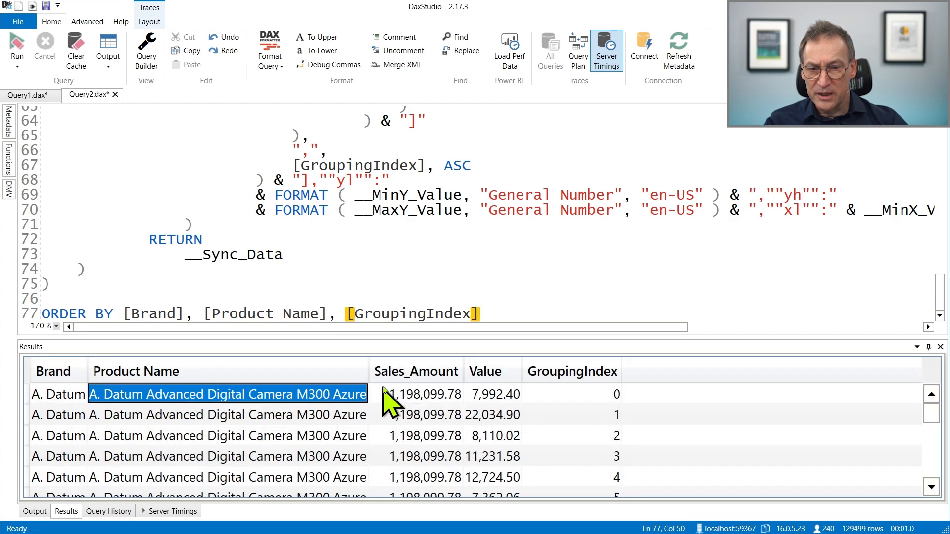
left_click(398, 398)
left_click(509, 399)
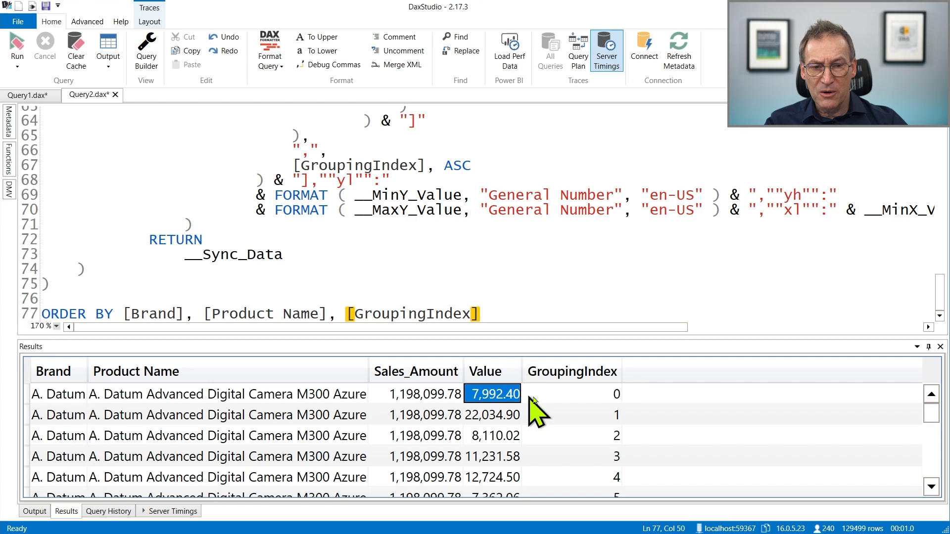
left_click(596, 398)
scroll(606, 436, "down", 5)
scroll(603, 435, "down", 10)
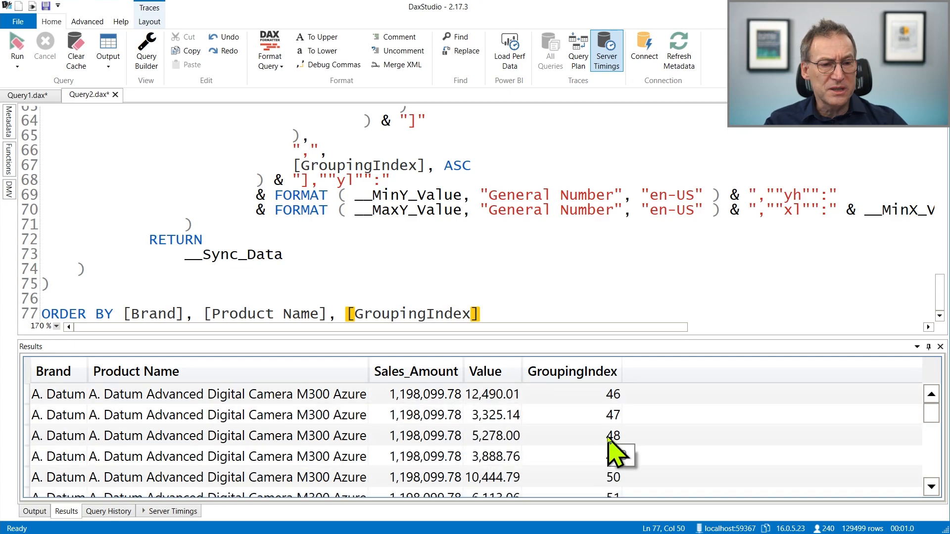
Step: Show the server timings of the sorted __Sync_Data query and review them alongside the __Result CONCATENATEX code
left_click(175, 513)
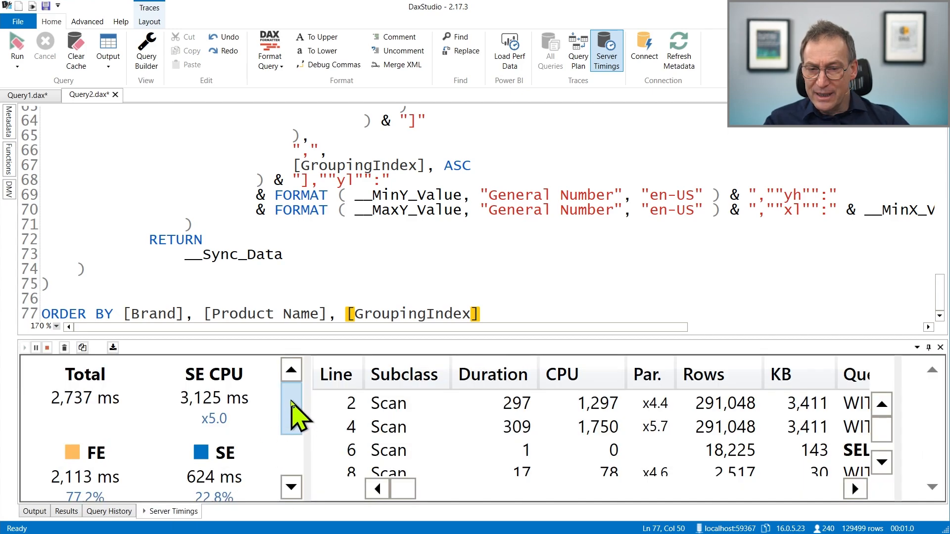
scroll(254, 416, "down", 2)
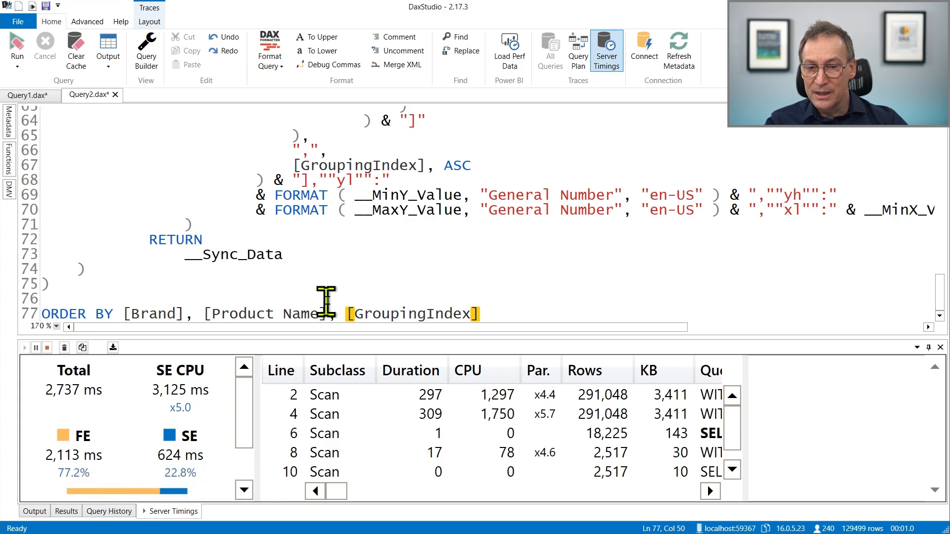
scroll(364, 290, "up", 2)
scroll(364, 289, "up", 3)
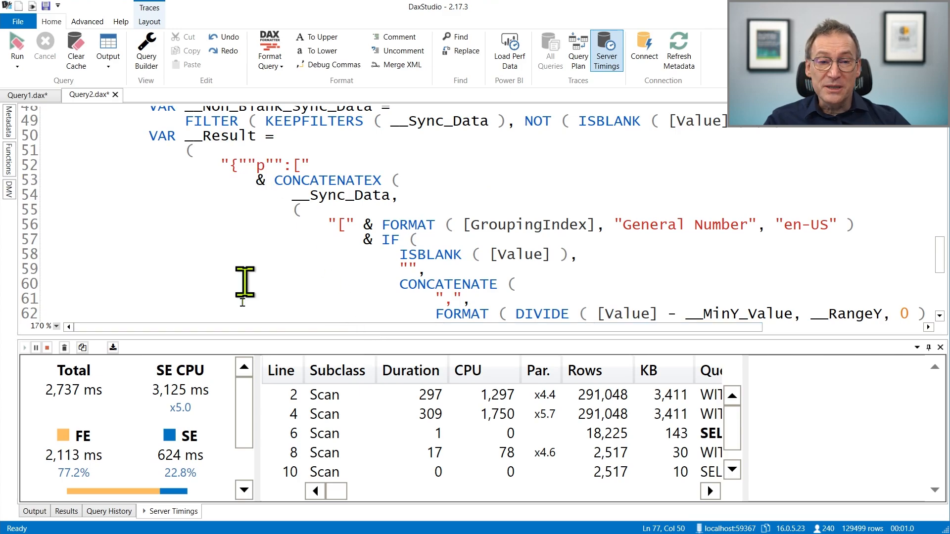
scroll(199, 391, "down", 3)
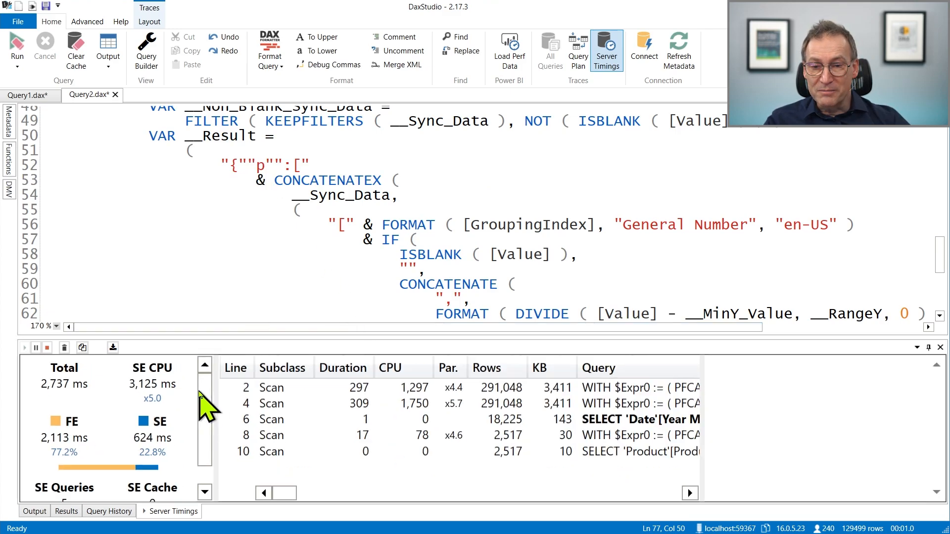
Step: Enlarge the query editor pane and go to the RETURN and ORDER BY lines at the query's end
left_click_drag(212, 339, 212, 375)
left_click(238, 268)
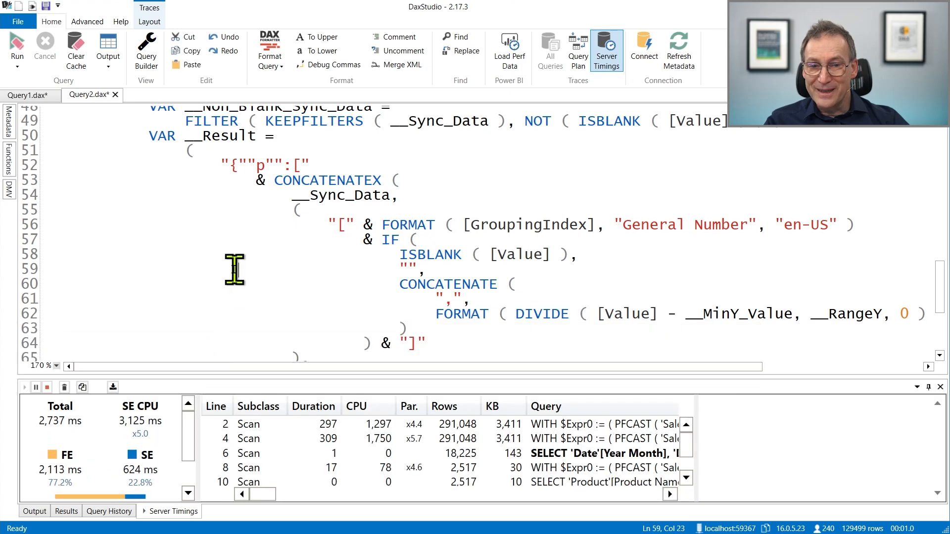
scroll(385, 259, "down", 3)
scroll(384, 260, "down", 1)
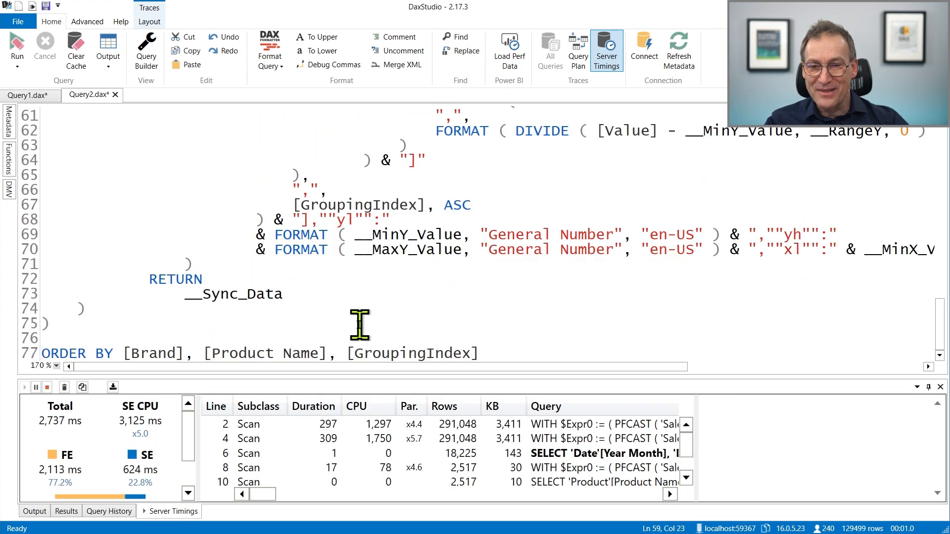
Step: Review the __Result variable from its declaration down to its closing parenthesis and the RETURN of __Sync_Data
scroll(285, 329, "up", 2)
scroll(285, 328, "up", 3)
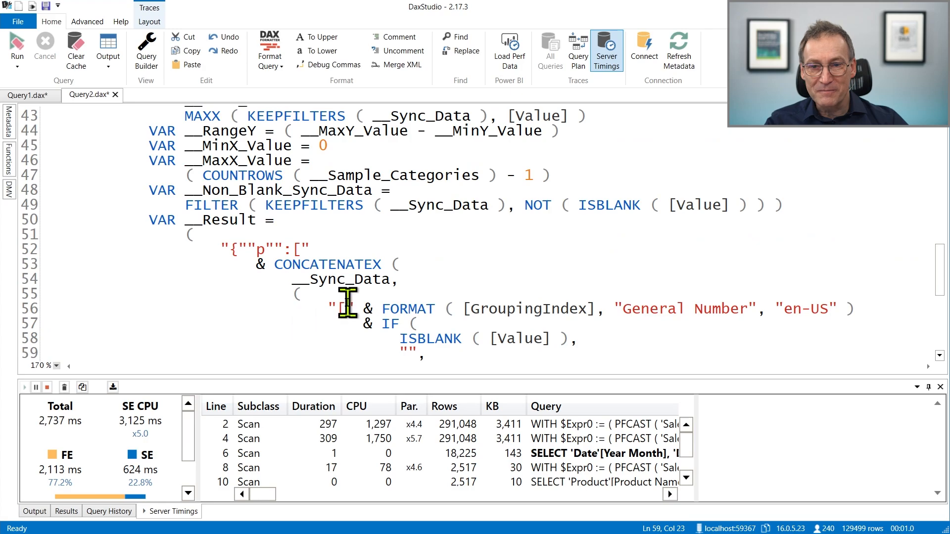
left_click_drag(177, 220, 236, 220)
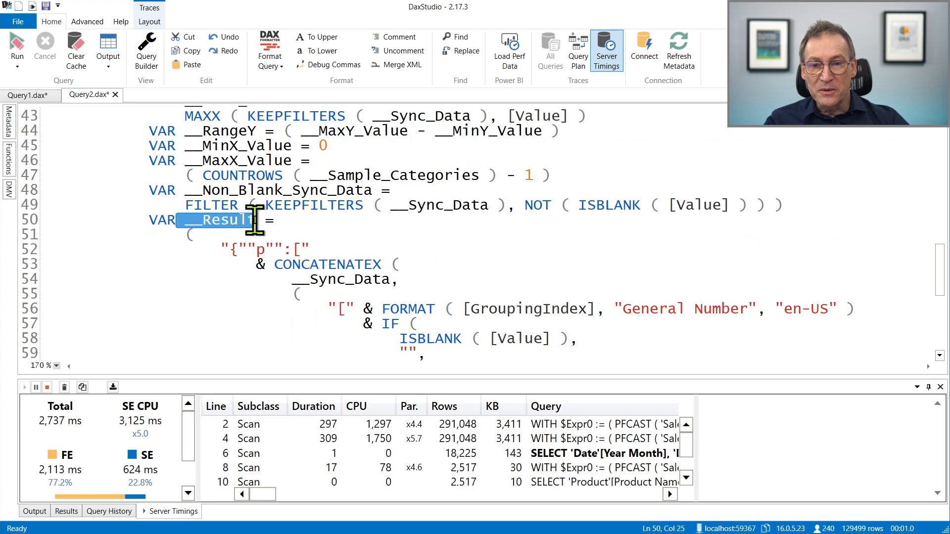
key("Down")
scroll(351, 233, "down", 1)
scroll(351, 232, "down", 4)
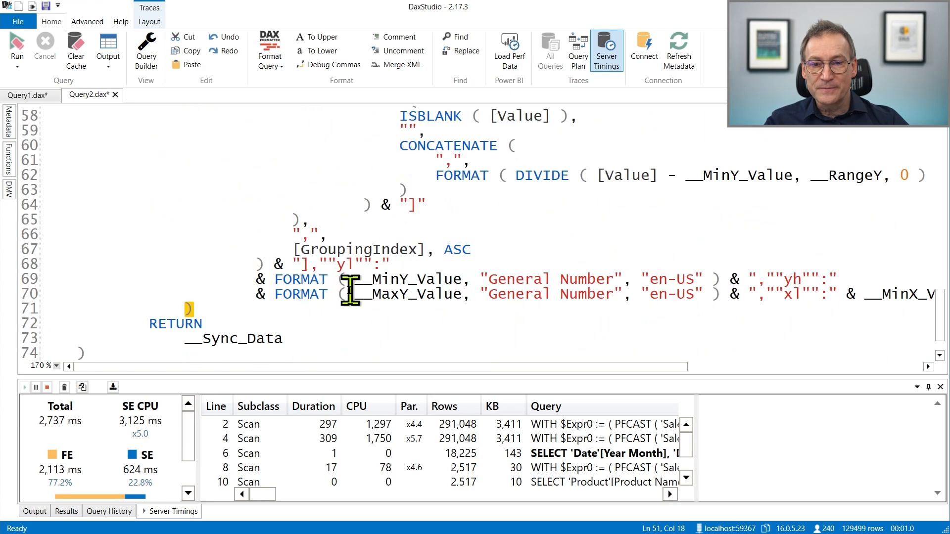
scroll(385, 306, "up", 5)
scroll(385, 304, "up", 2)
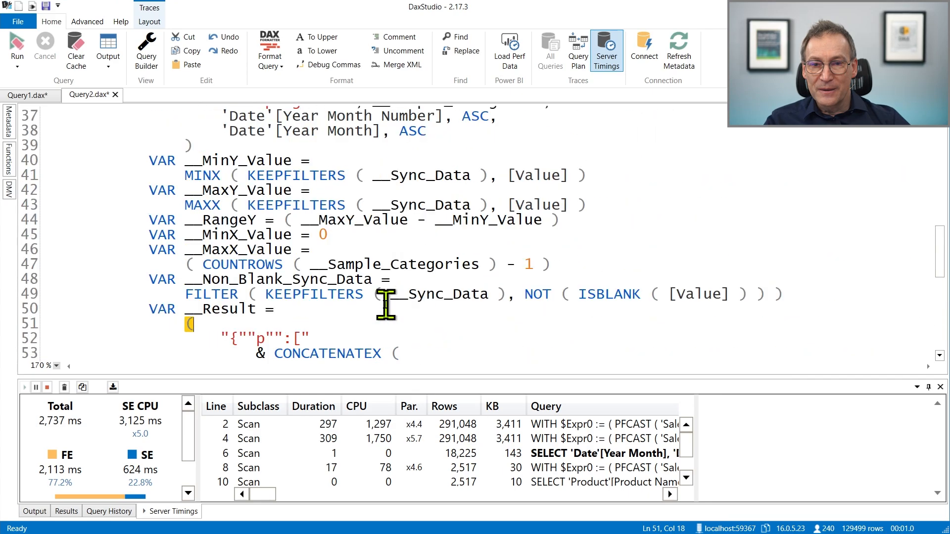
scroll(385, 306, "down", 7)
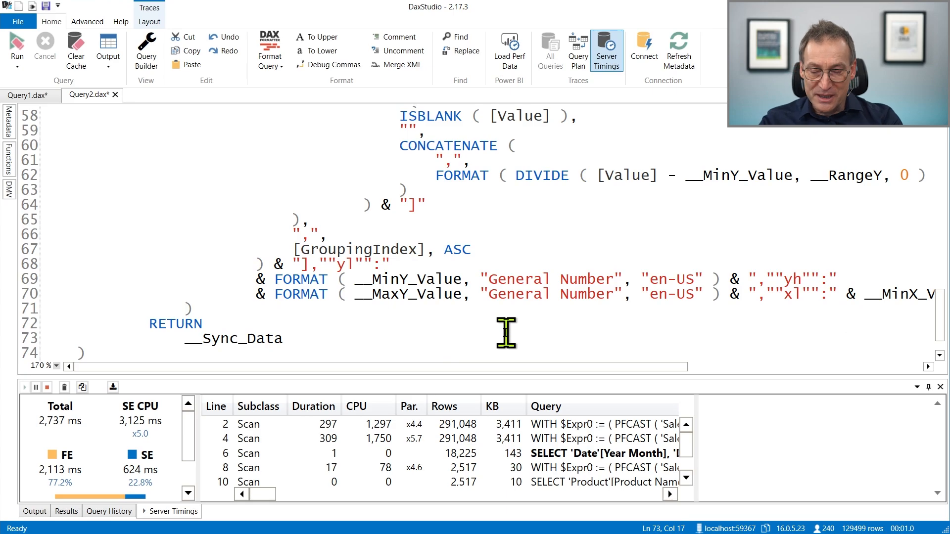
Step: Wrap the returned __Sync_Data in a SELECTCOLUMNS call, with the table name on its own line
type("SELECTCOLUMNS(")
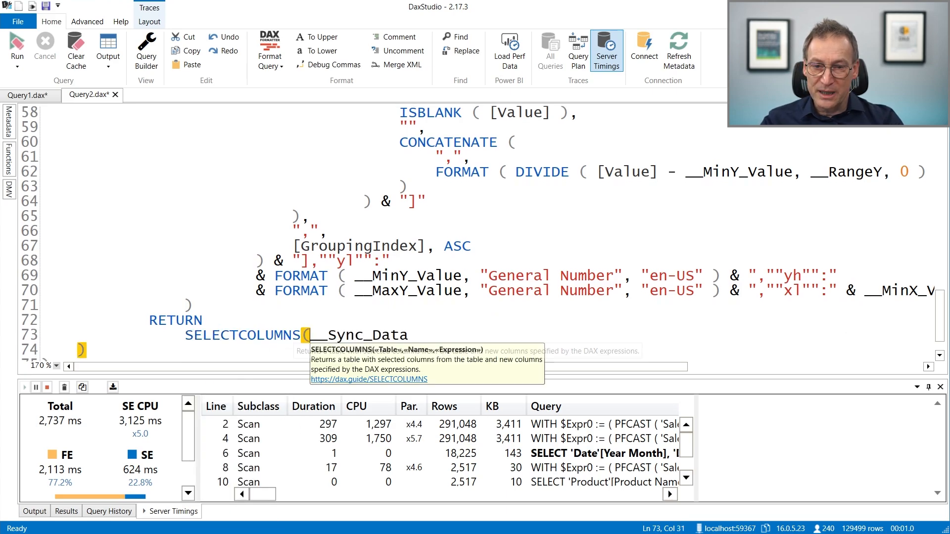
key("Return")
key("Tab")
Step: Add "GroupingIndex", [GroupingIndex] as the first column of SELECTCOLUMNS, matching the index used in the __Result string
scroll(519, 282, "up", 3)
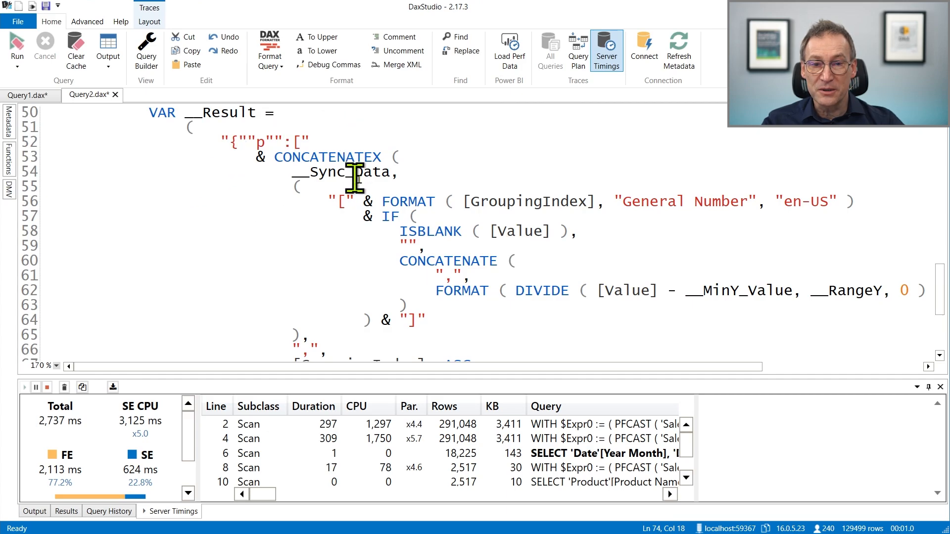
left_click_drag(477, 202, 595, 203)
scroll(515, 257, "down", 4)
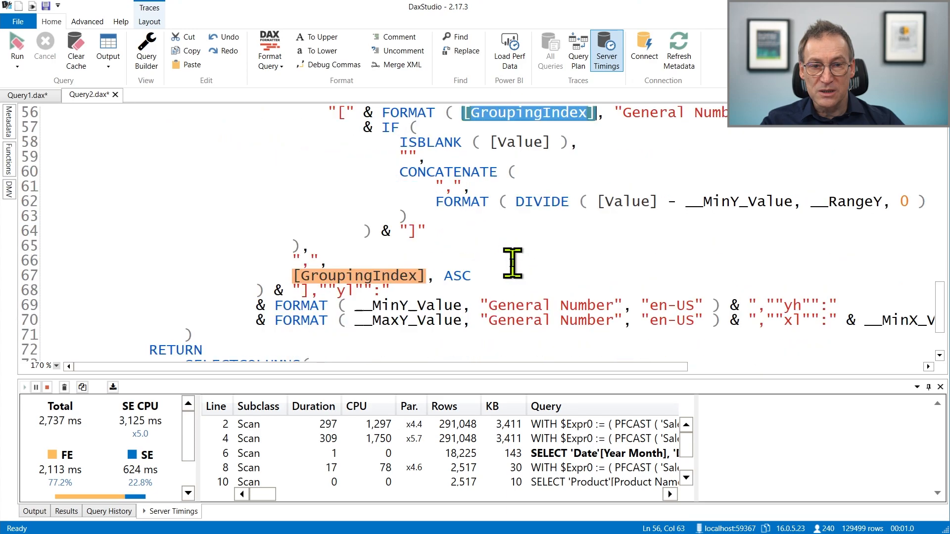
left_click(338, 300)
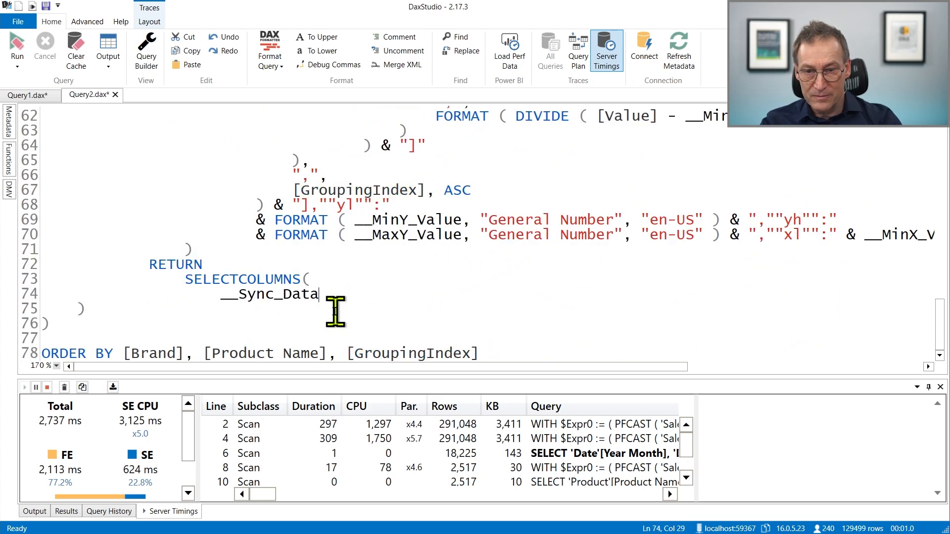
type(",")
key("Return")
type("[GroupingIndex]")
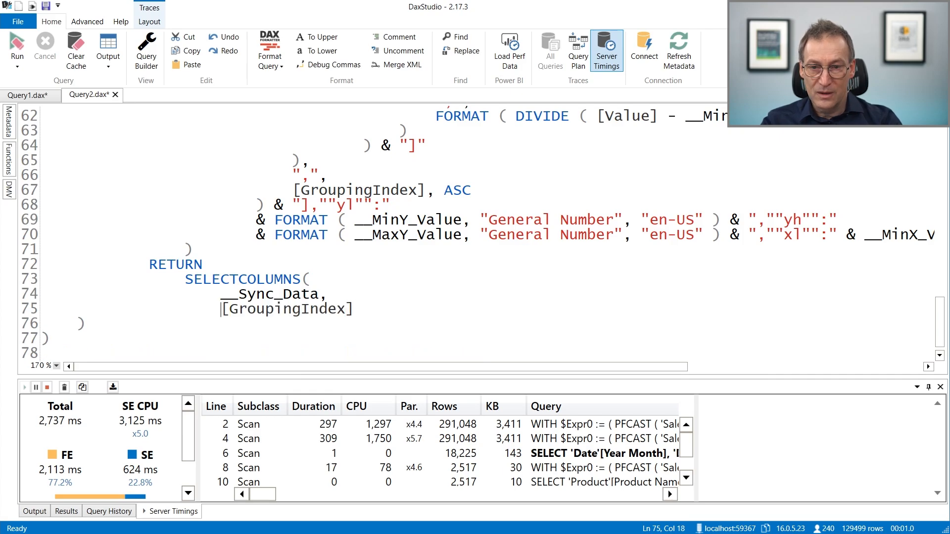
type("[GroupingIndex]")
type(",")
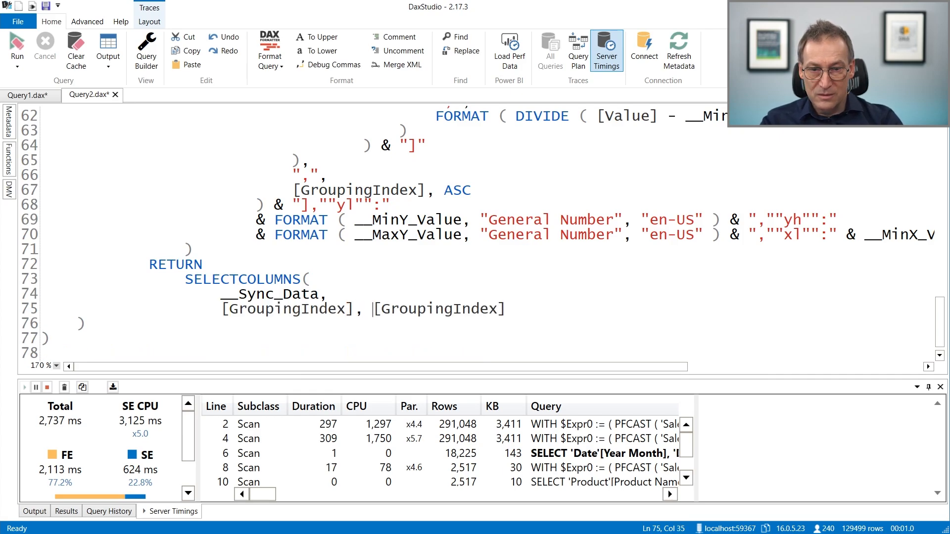
key("Delete")
type("\"")
key("Delete")
type("\"")
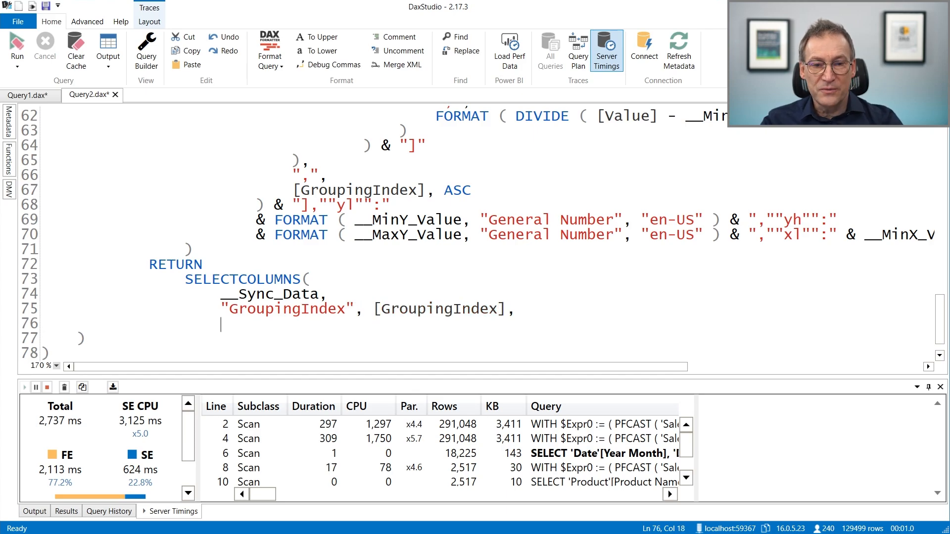
Step: Copy the expression DIVIDE ( [Value] - __MinY_Value, __RangeY, 0 ) * 100 from the FORMAT call in __Result
scroll(282, 239, "up", 4)
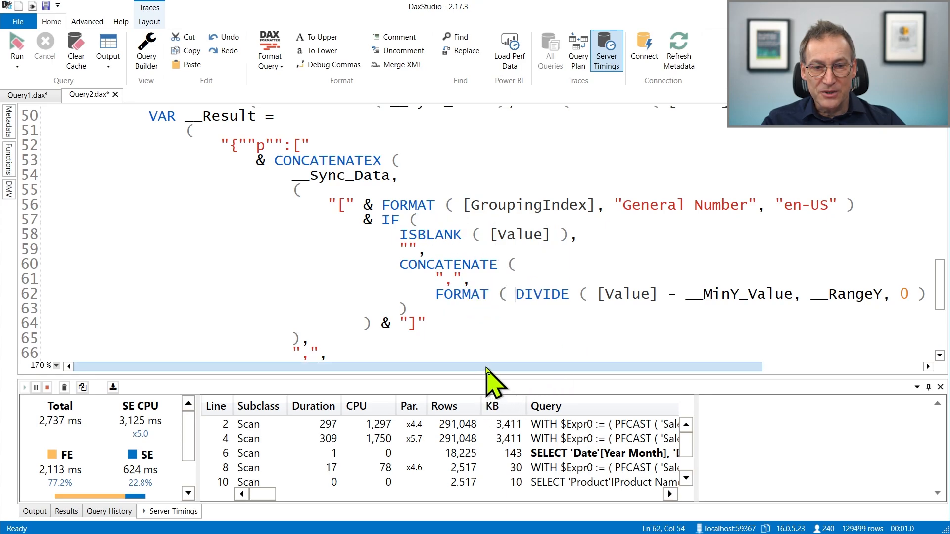
left_click_drag(486, 367, 651, 367)
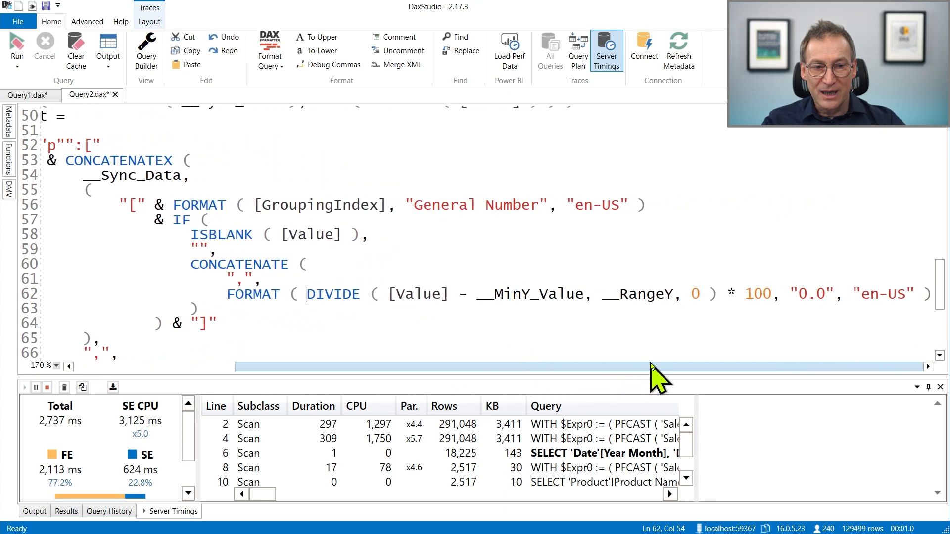
left_click(772, 293, "shift")
key("ctrl+c")
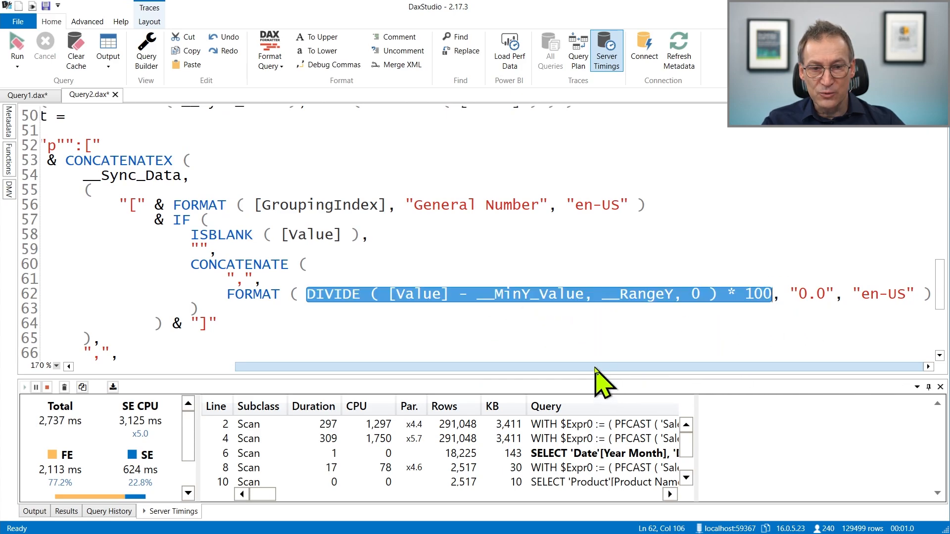
Step: Add a "Value" column with the copied DIVIDE expression after GroupingIndex and close the SELECTCOLUMNS call
left_click_drag(596, 366, 356, 369)
scroll(409, 324, "down", 4)
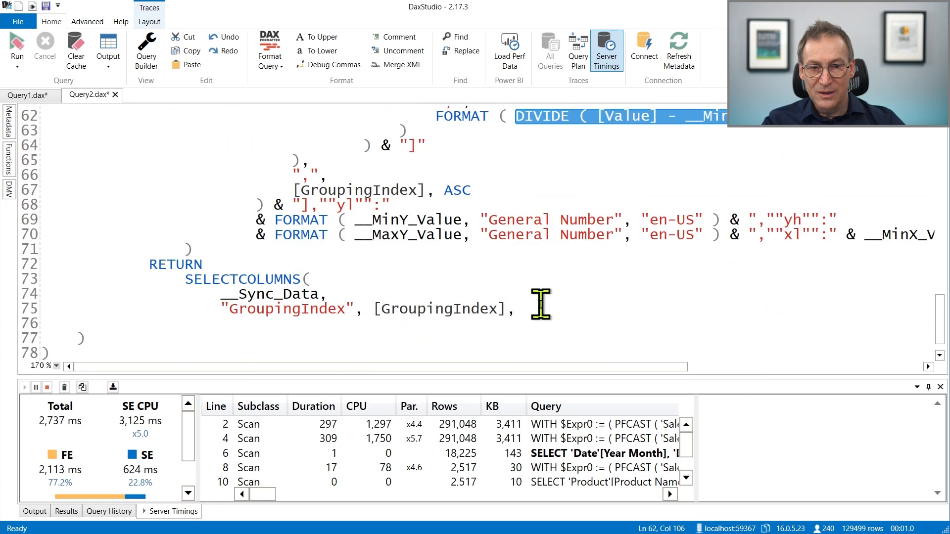
left_click(540, 305)
scroll(540, 305, "up", 2)
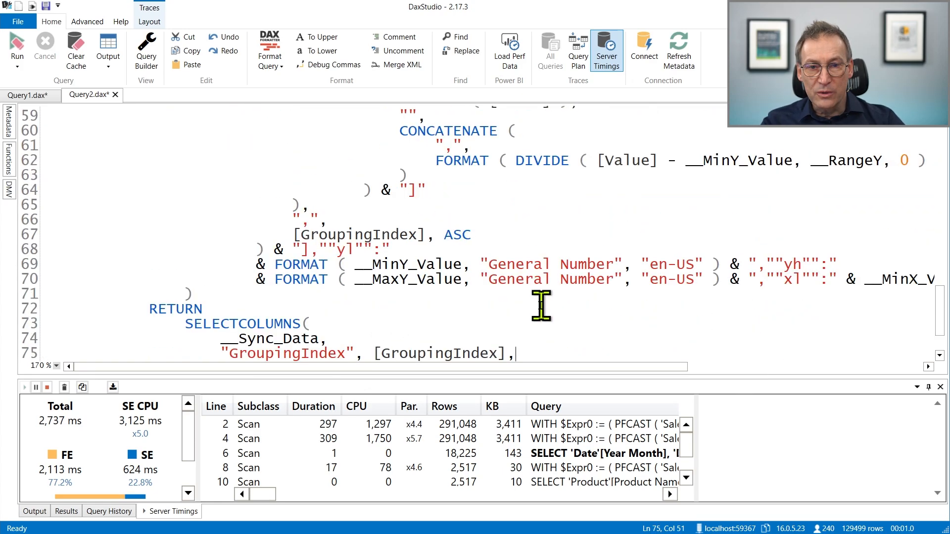
scroll(540, 306, "down", 3)
key("Return")
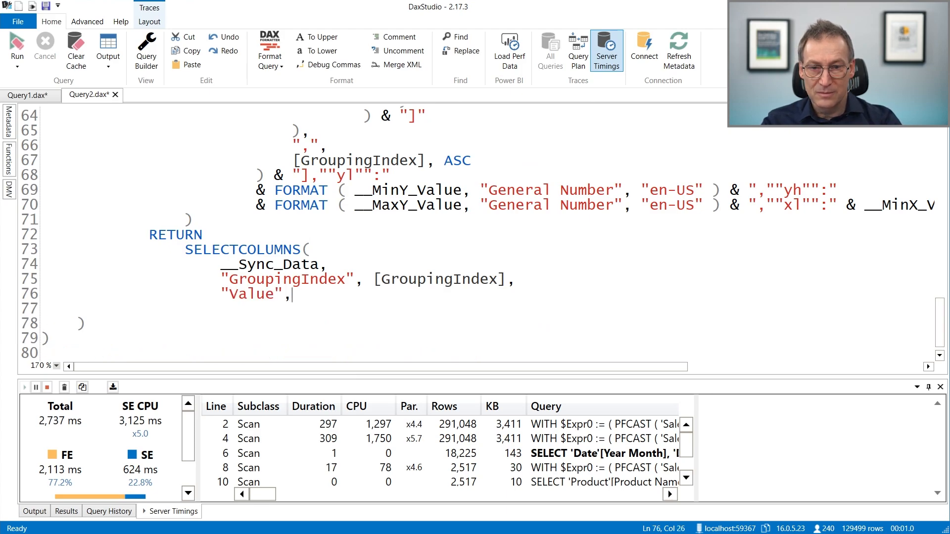
type("\"Value\",")
key("ctrl+v")
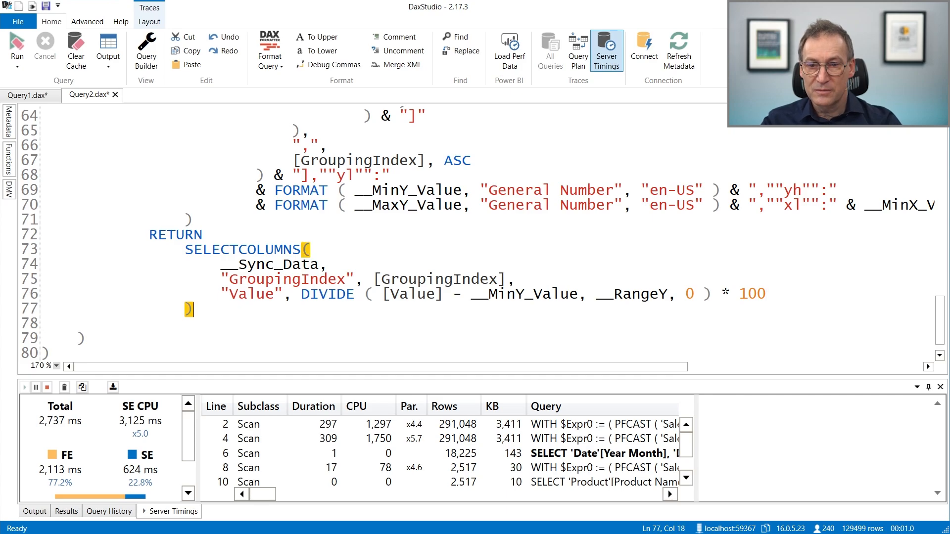
Step: Run the query and inspect the GroupingIndex and Value columns in the first result rows
left_click(300, 341)
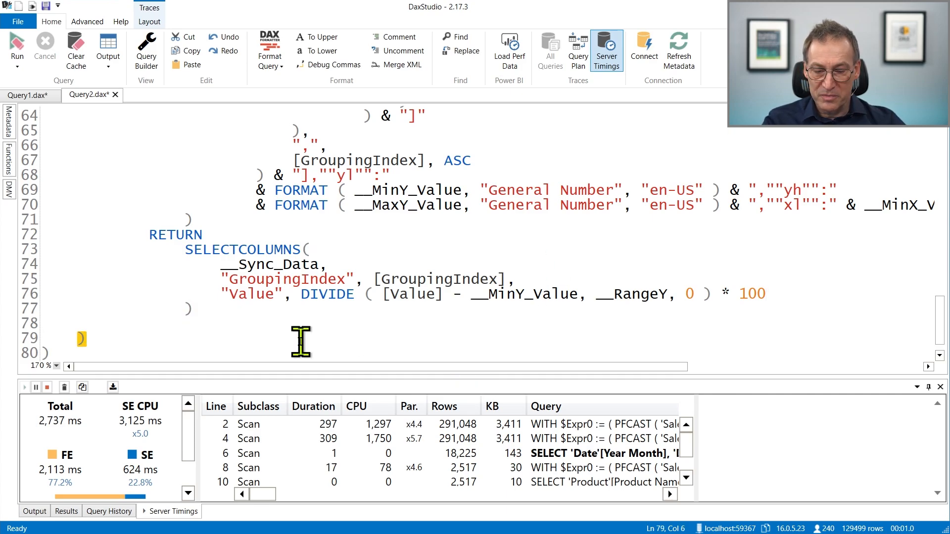
key("F5")
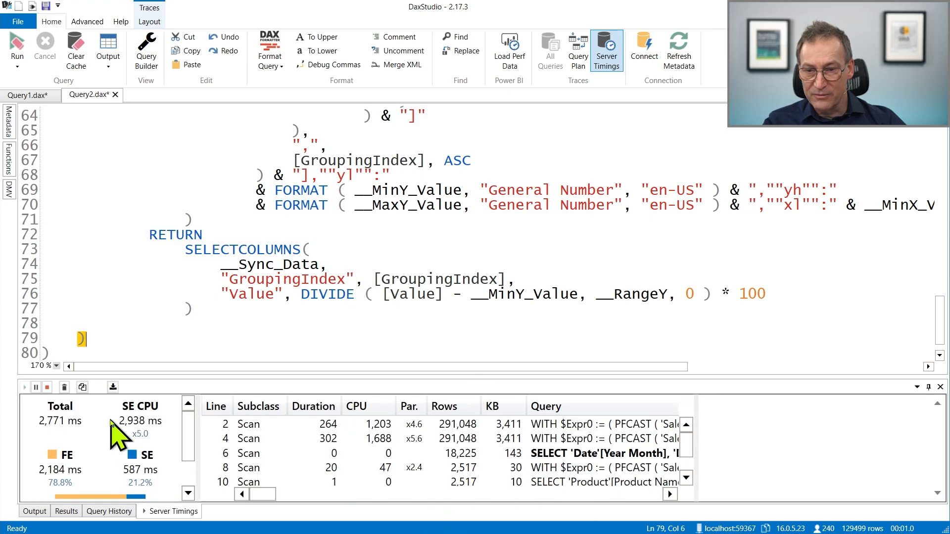
left_click(67, 512)
left_click(518, 436)
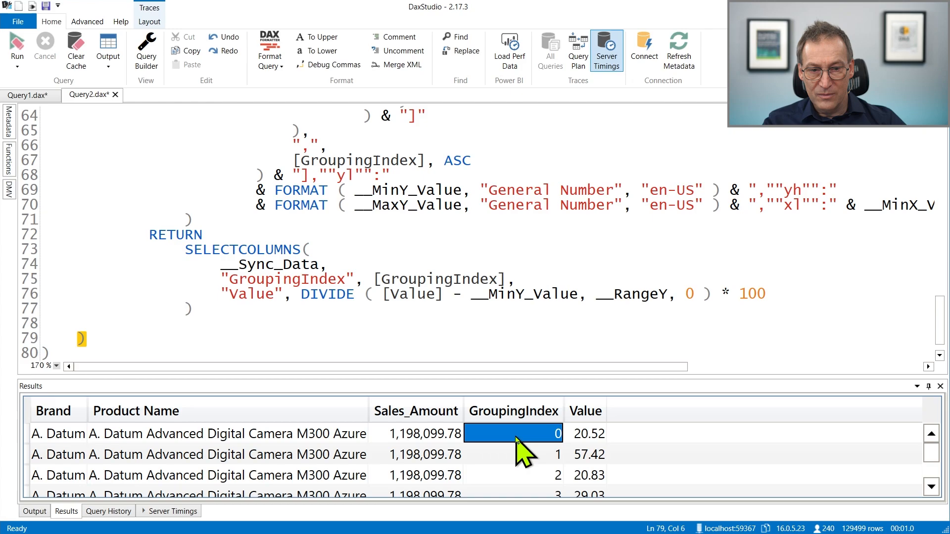
left_click(583, 434)
left_click(587, 455)
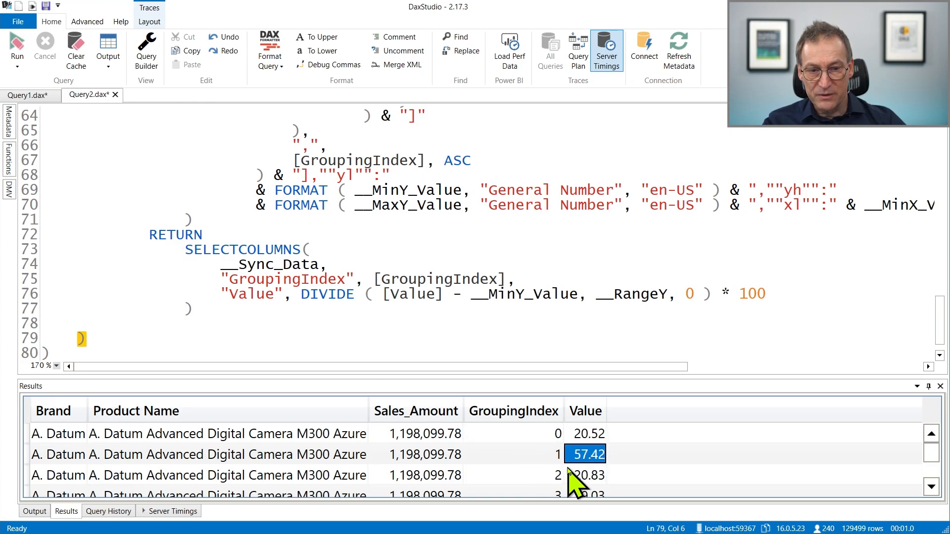
scroll(572, 483, "down", 3)
scroll(569, 465, "up", 3)
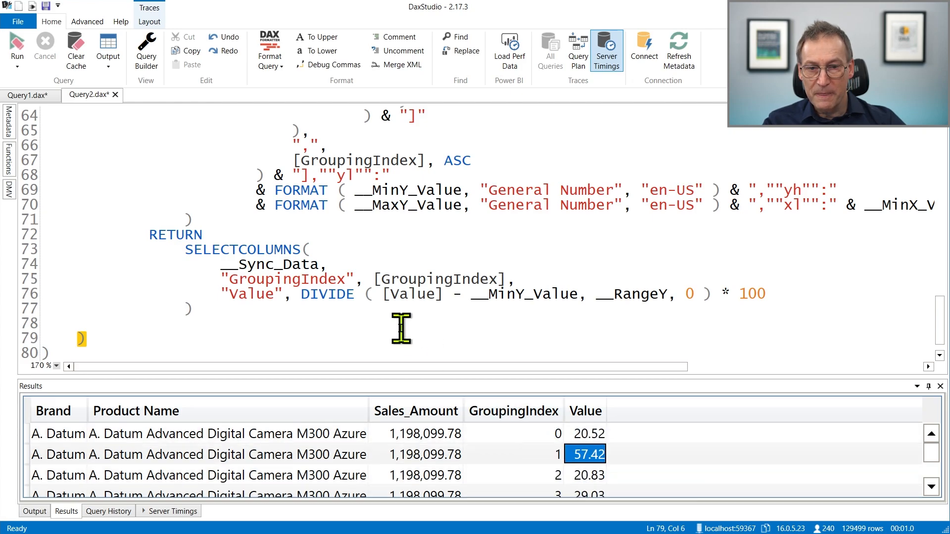
Step: Compare the __Result string code with the SELECTCOLUMNS columns, checking where __MinY_Value is formatted into the string
left_click(383, 311)
scroll(391, 317, "up", 4)
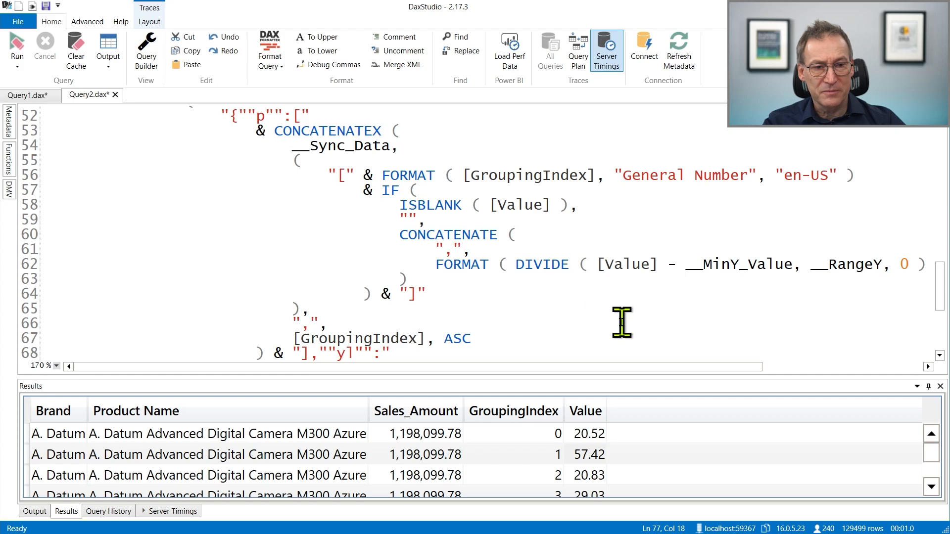
scroll(511, 320, "down", 2)
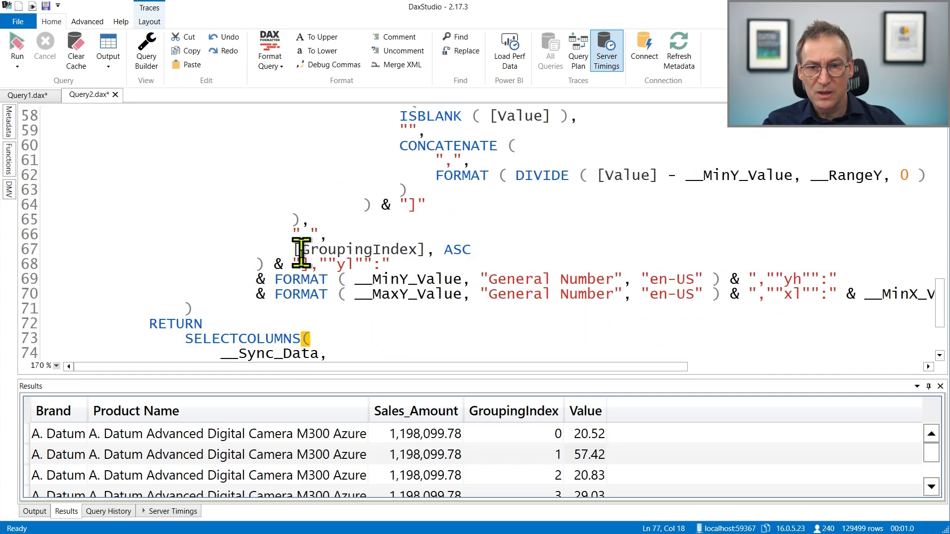
scroll(510, 326, "down", 1)
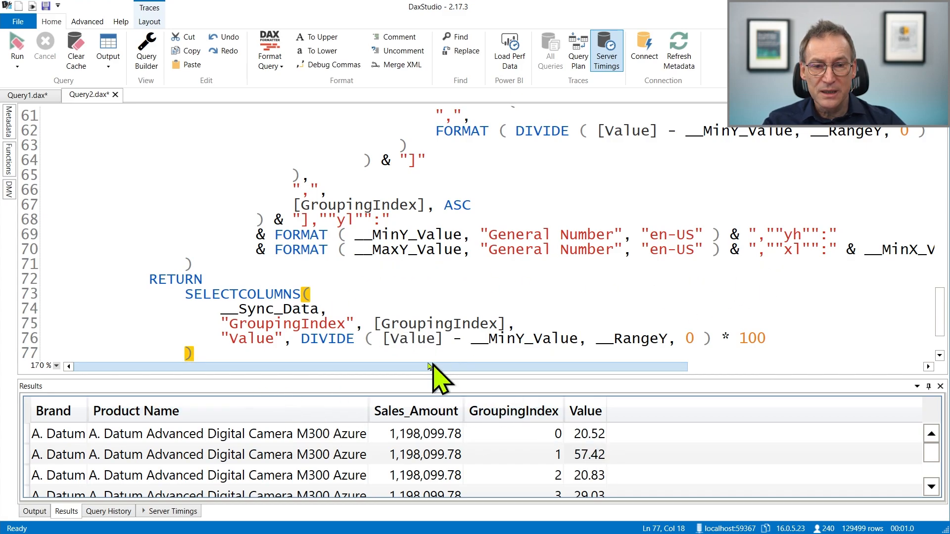
left_click_drag(350, 236, 463, 238)
scroll(613, 333, "down", 1)
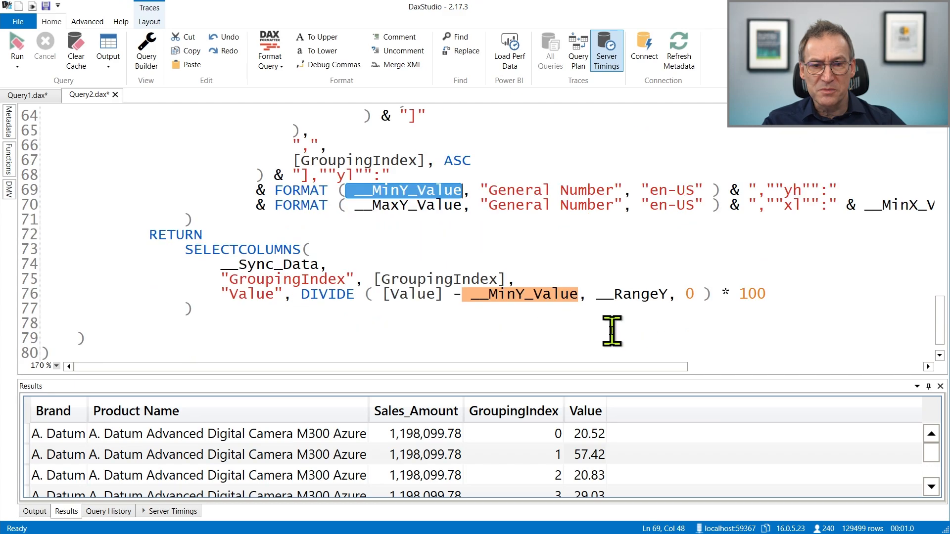
left_click(466, 299)
left_click(359, 307)
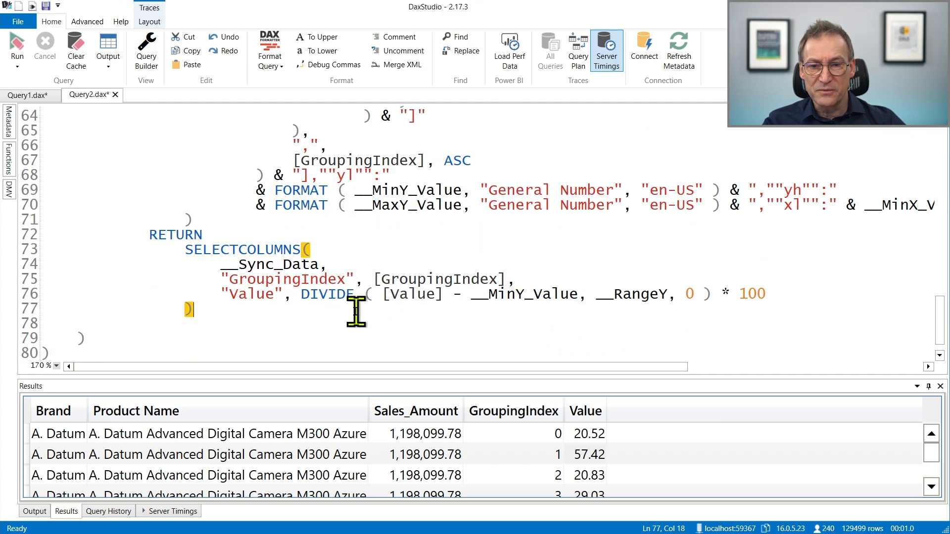
Step: Add a "MinY_Value" column returning __MinY_Value after the Value column in SELECTCOLUMNS
left_click(801, 295)
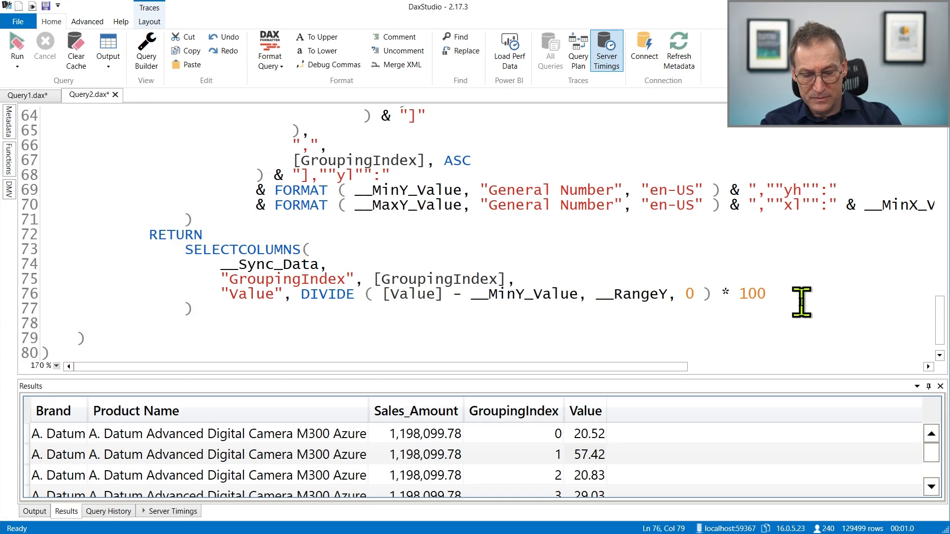
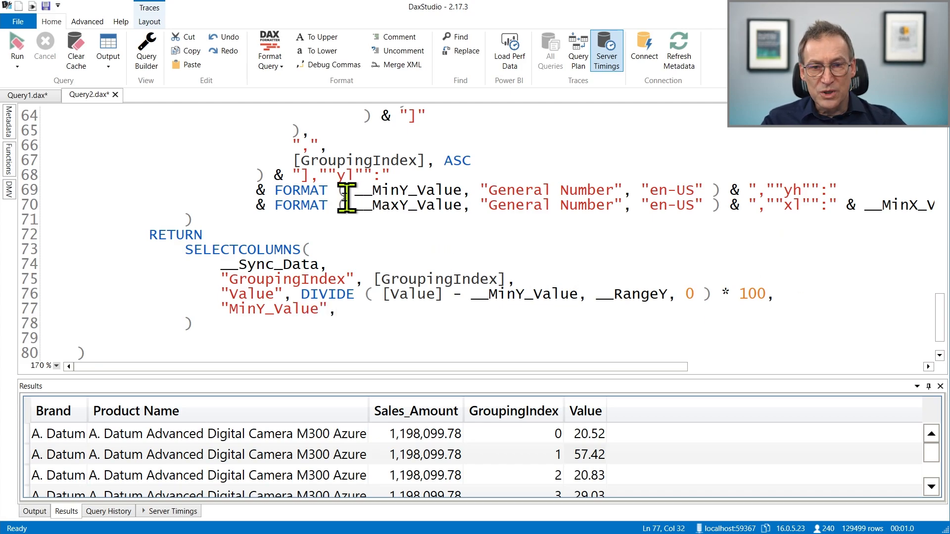
left_click_drag(354, 190, 464, 187)
key("ctrl+c")
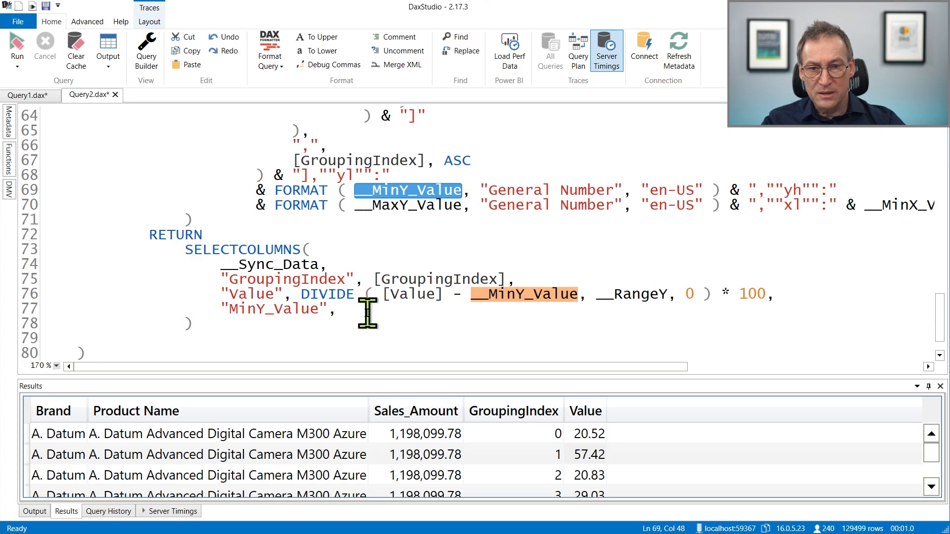
left_click(371, 310)
key("ctrl+v")
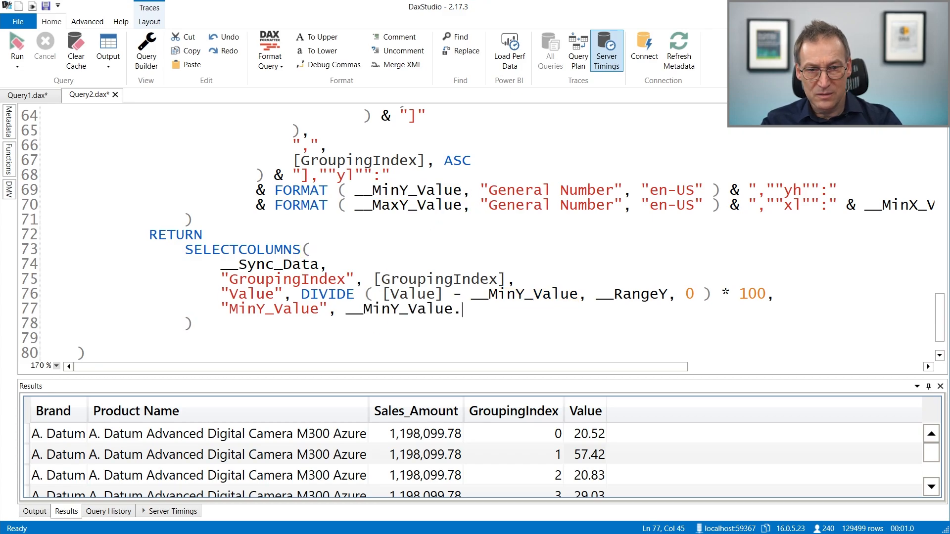
Step: Add a "MaxY_Value" column returning __MaxY_Value by duplicating and adapting the MinY_Value line in SELECTCOLUMNS
key("shift+Down")
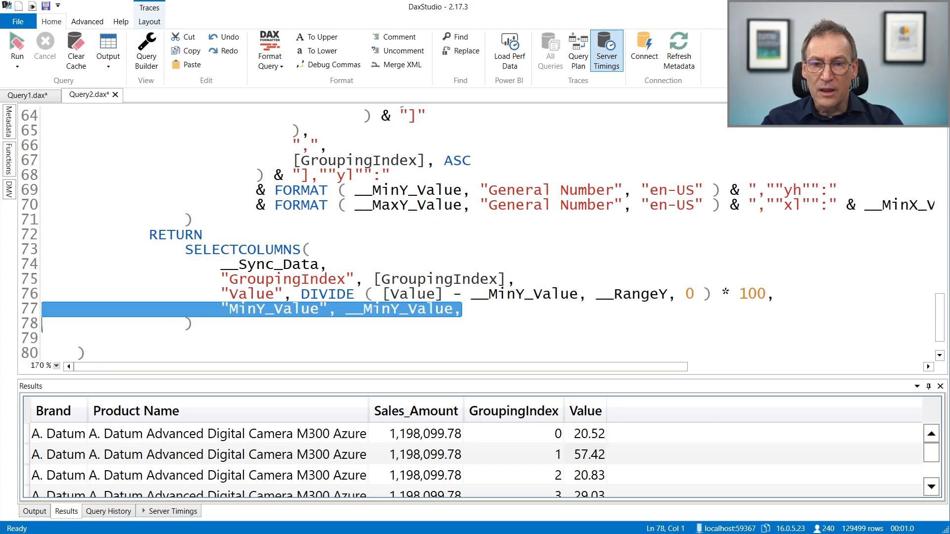
key("Down")
key("Down")
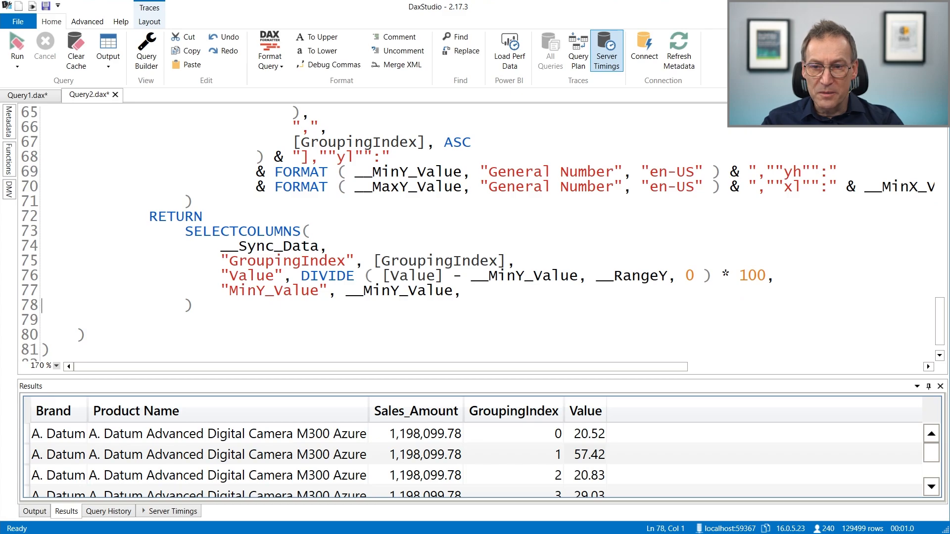
key("ctrl+v")
key("BackSpace")
key("Delete")
key("Delete")
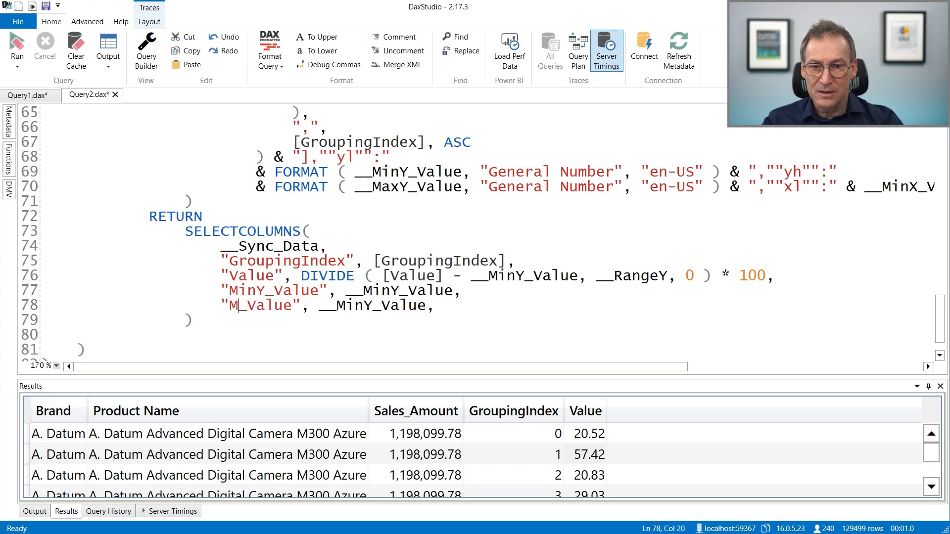
type("ax")
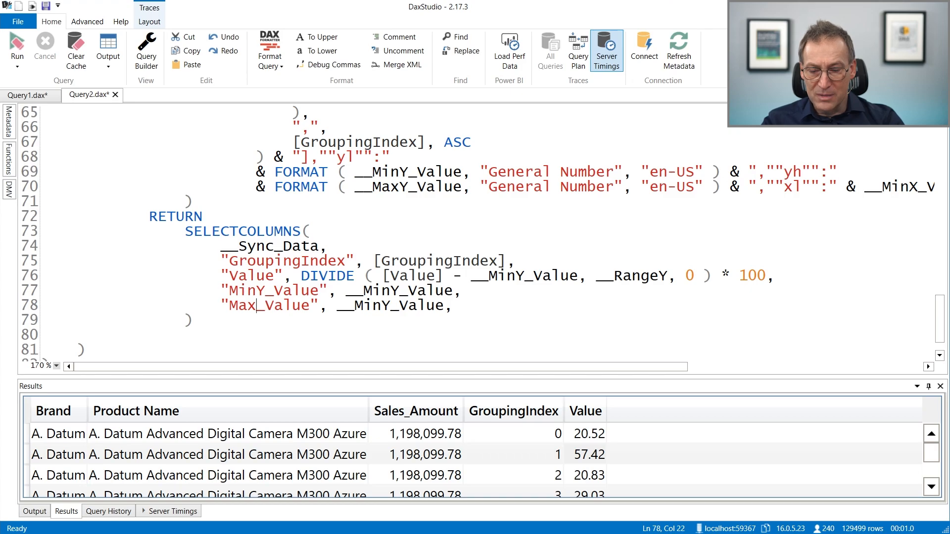
type("Y")
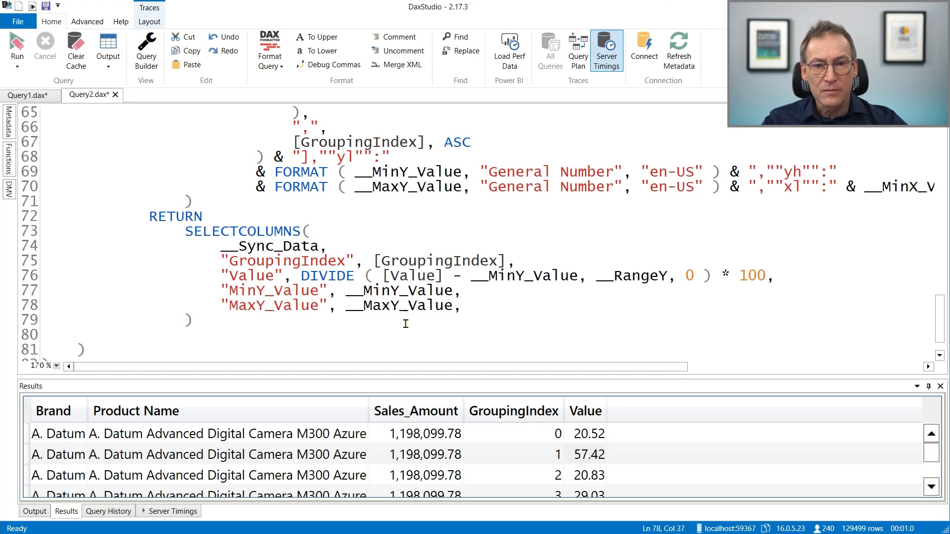
Step: Duplicate the MinY_Value and MaxY_Value lines at the end of the SELECTCOLUMNS list, leaving no comma after the last one
left_click(398, 187)
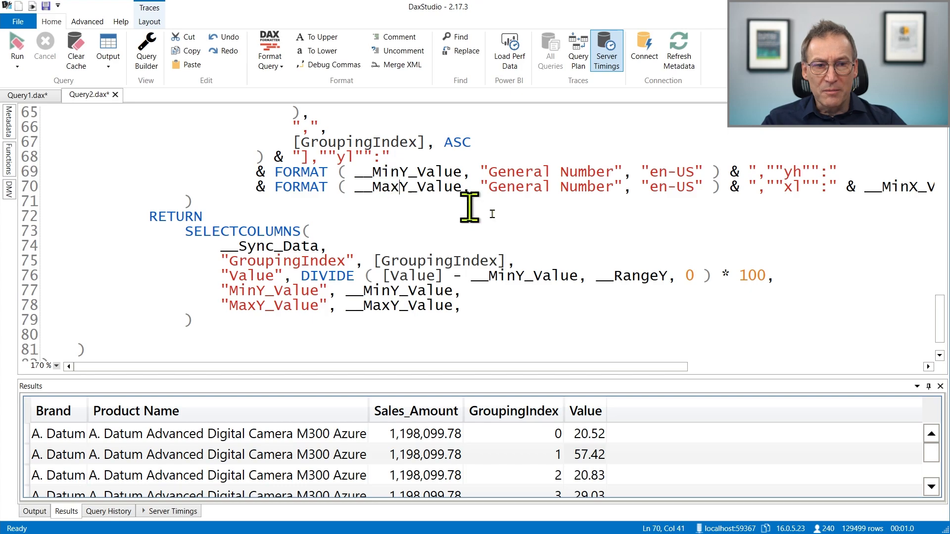
left_click_drag(482, 367, 222, 364)
left_click(532, 305)
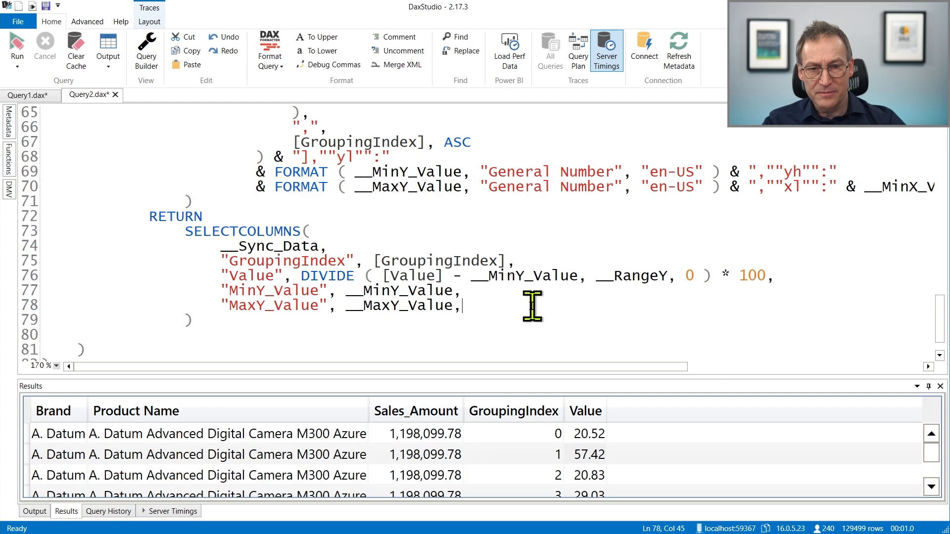
key("shift+Down")
key("shift+Down")
key("ctrl+c")
key("Right")
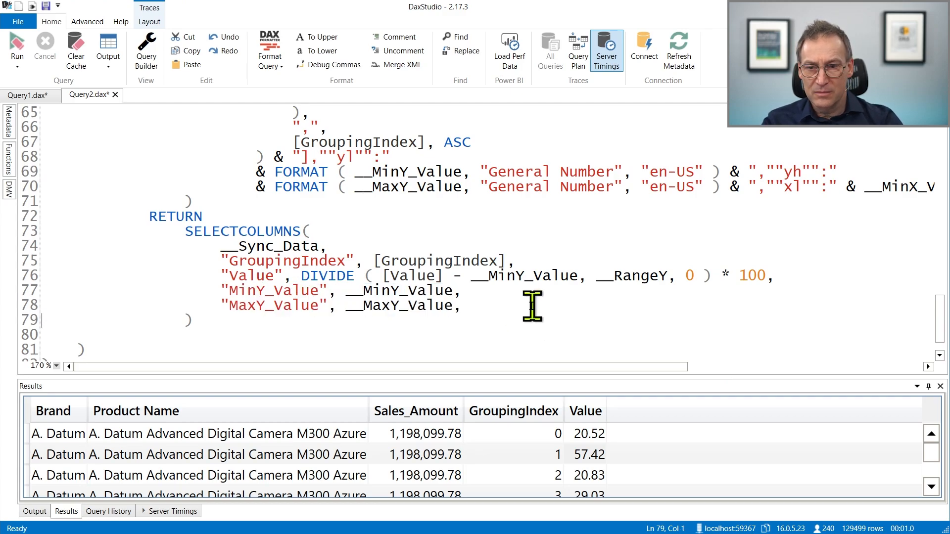
key("ctrl+v")
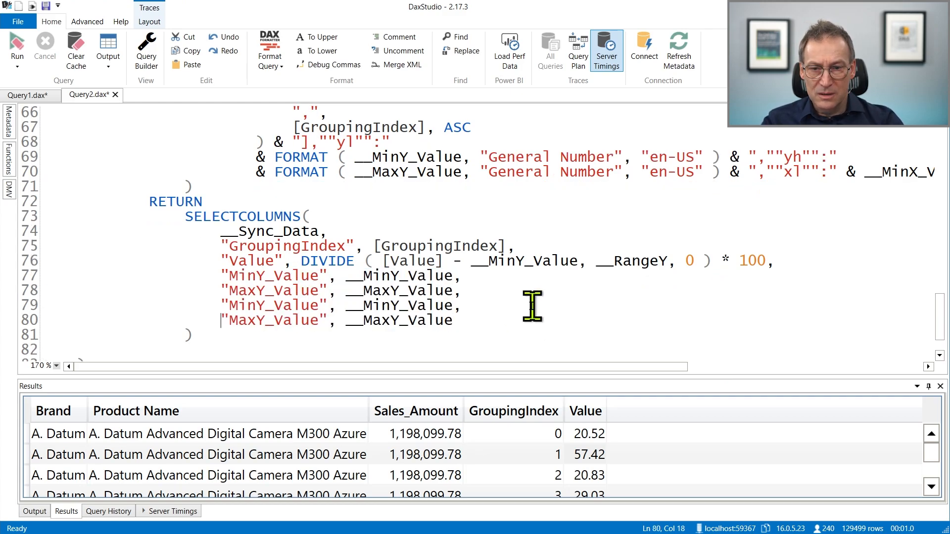
Step: Change the two duplicated lines to "MinX_Value" returning __MinX_Value and "MaxX_Value" returning __MaxX_Value
key("Delete")
type("X")
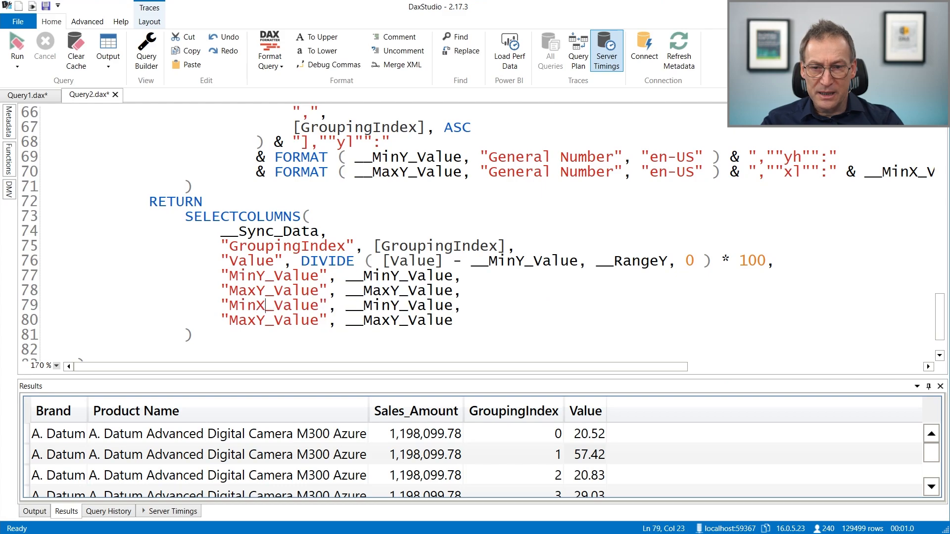
key("Down")
key("BackSpace")
type("X")
key("Up")
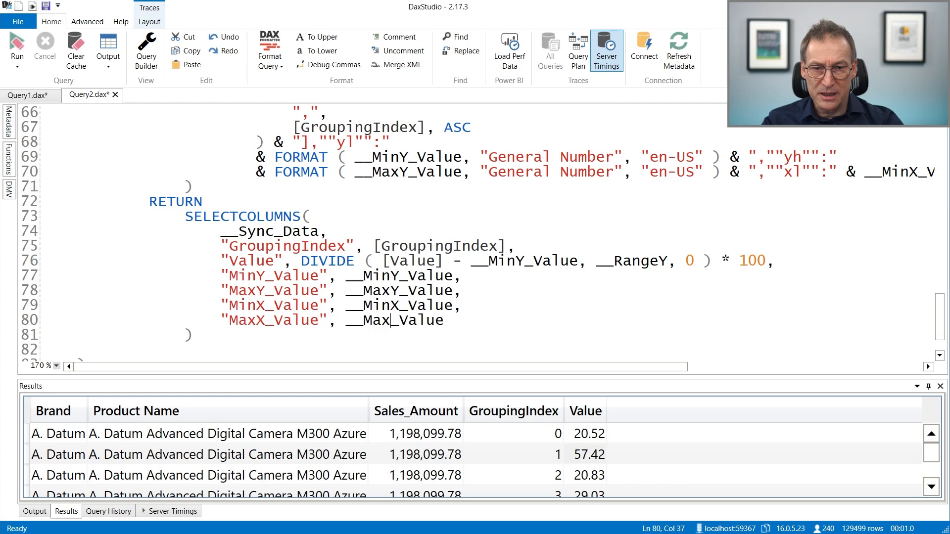
Step: Run the query and inspect the Value, MinY_Value, MaxY_Value, MinX_Value and MaxX_Value columns in the first result row
key("F5")
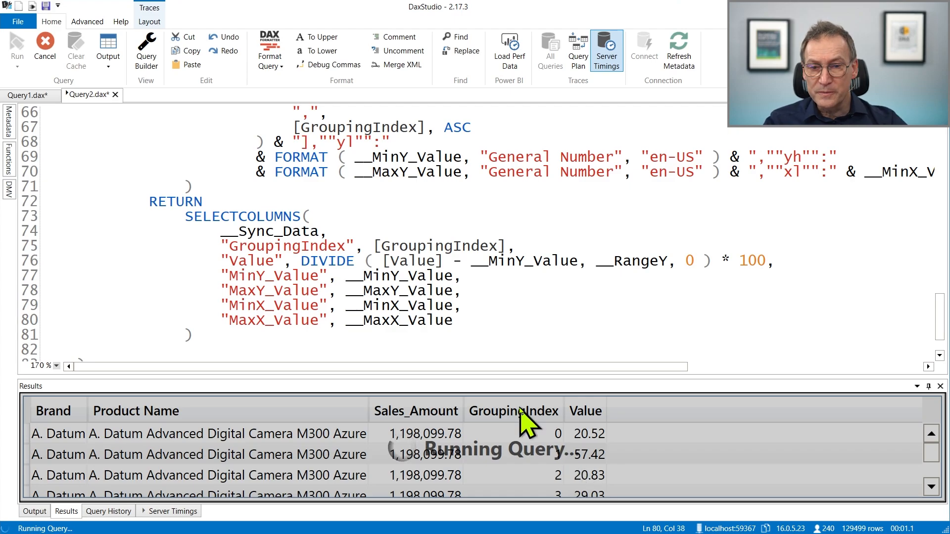
left_click_drag(428, 490, 493, 489)
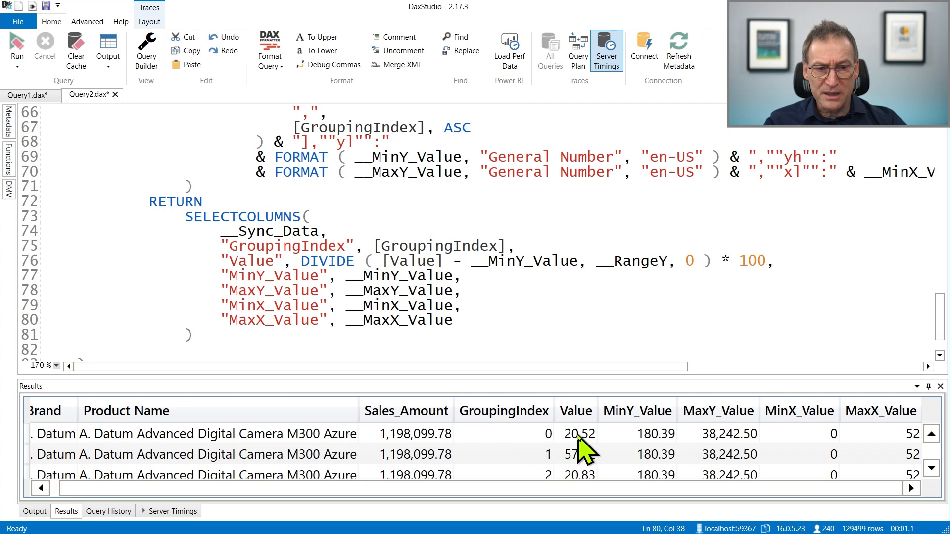
left_click(579, 435)
left_click(648, 436)
left_click(725, 435)
left_click(803, 434)
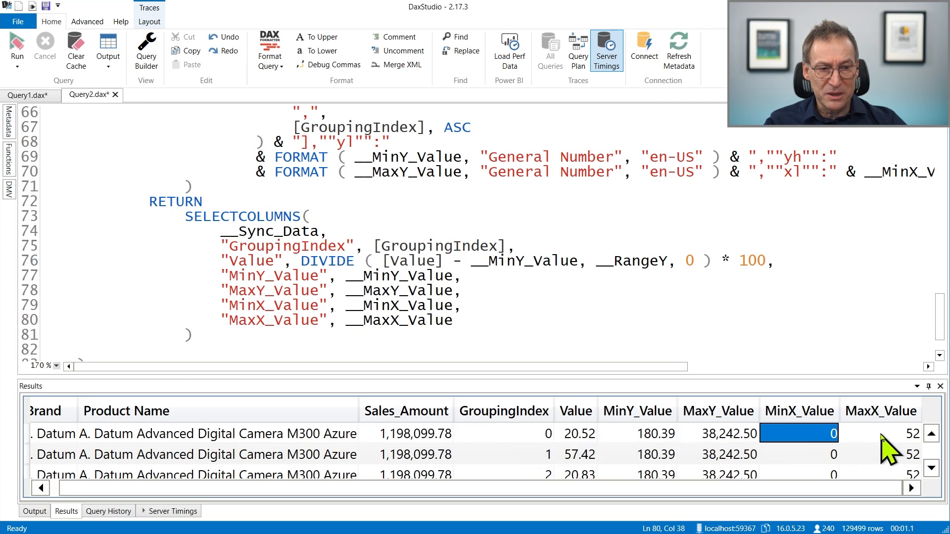
left_click(885, 434)
Step: Locate the __Result variable definition and go through its string code from the VAR line down to RETURN
left_click(402, 309)
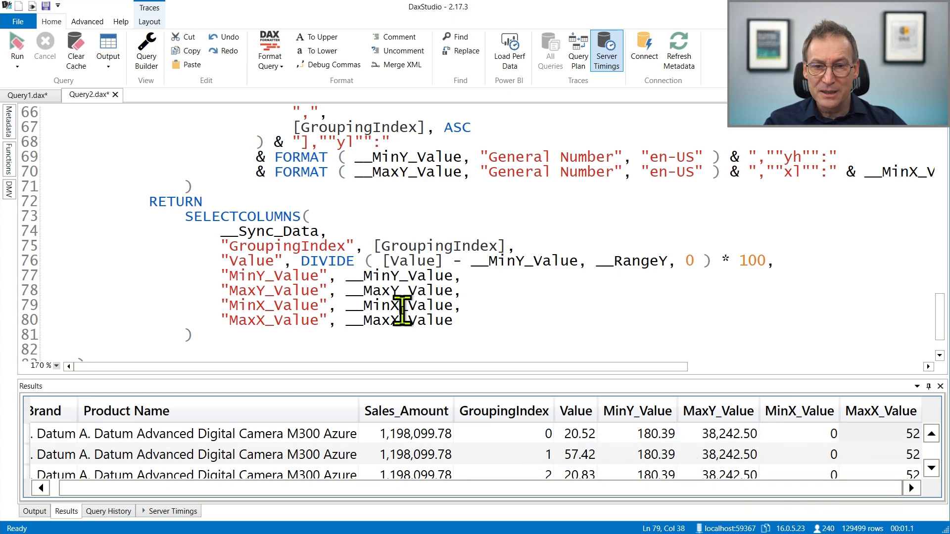
scroll(402, 309, "up", 7)
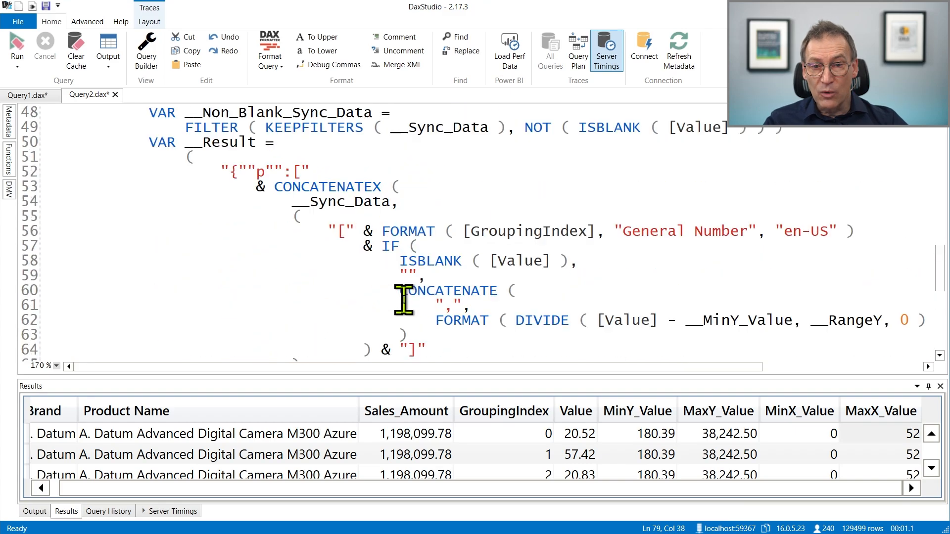
left_click(297, 187)
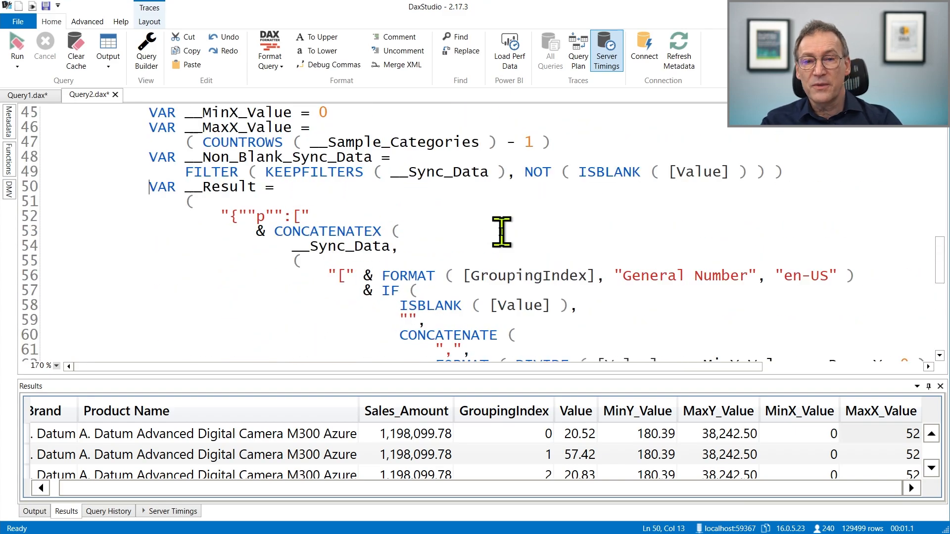
scroll(485, 218, "down", 4)
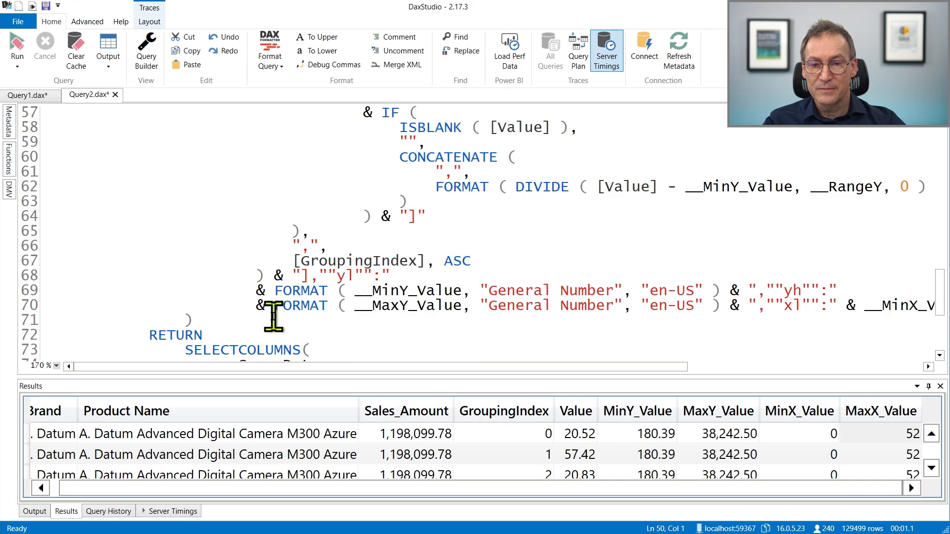
Step: Delete the leftover string-building code after the SELECTCOLUMNS block and the blank line above its RETURN
left_click(271, 321, "shift")
key("Delete")
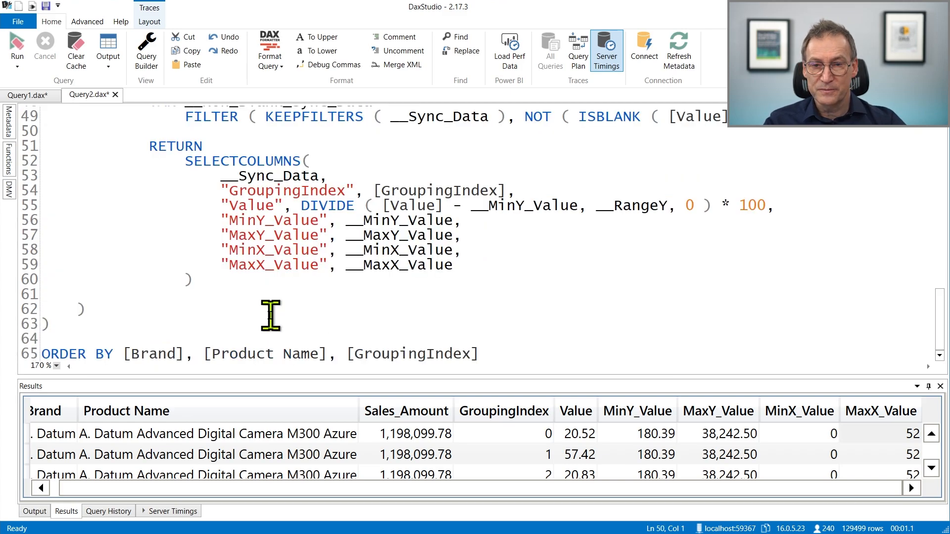
scroll(271, 316, "up", 5)
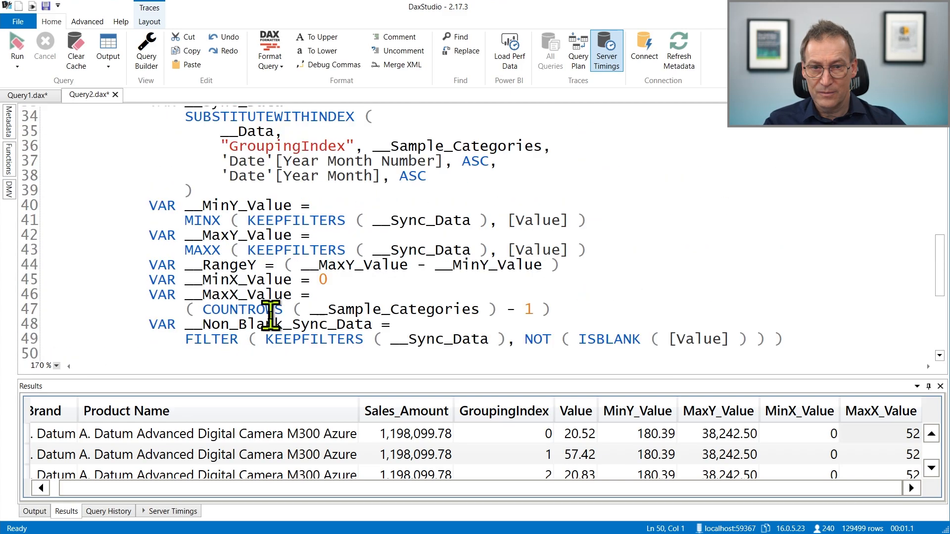
scroll(270, 316, "up", 4)
scroll(271, 315, "down", 6)
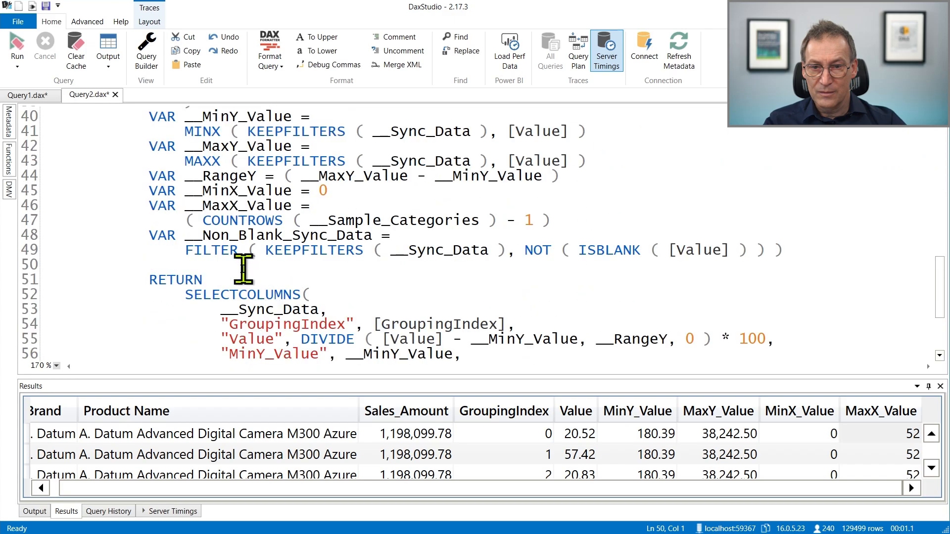
key("Delete")
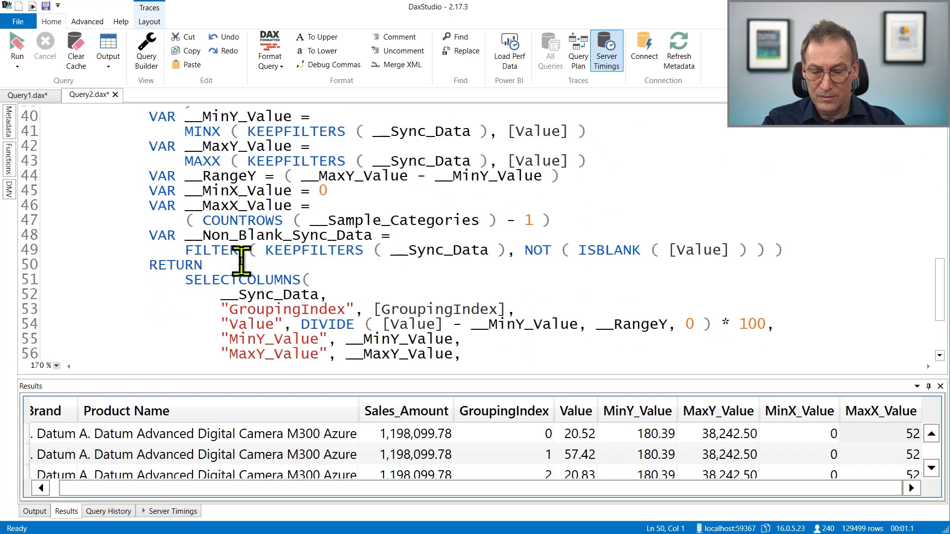
Step: Run the simplified query and review its server timings alongside the final SELECTCOLUMNS block
key("F5")
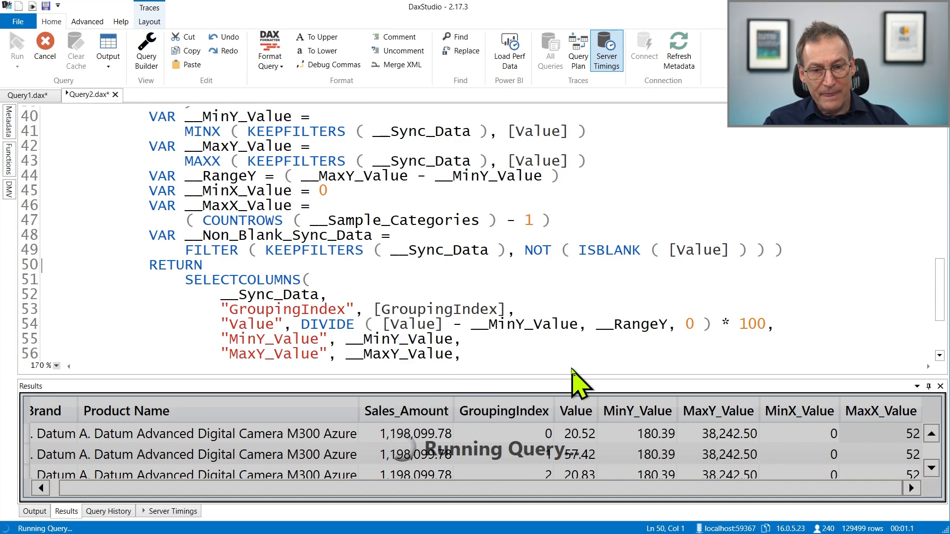
left_click(176, 511)
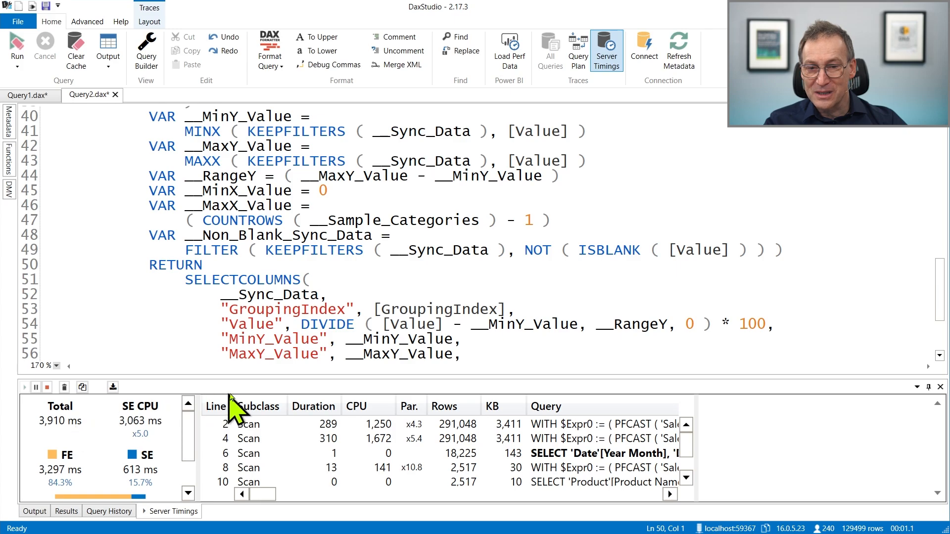
scroll(527, 360, "down", 1)
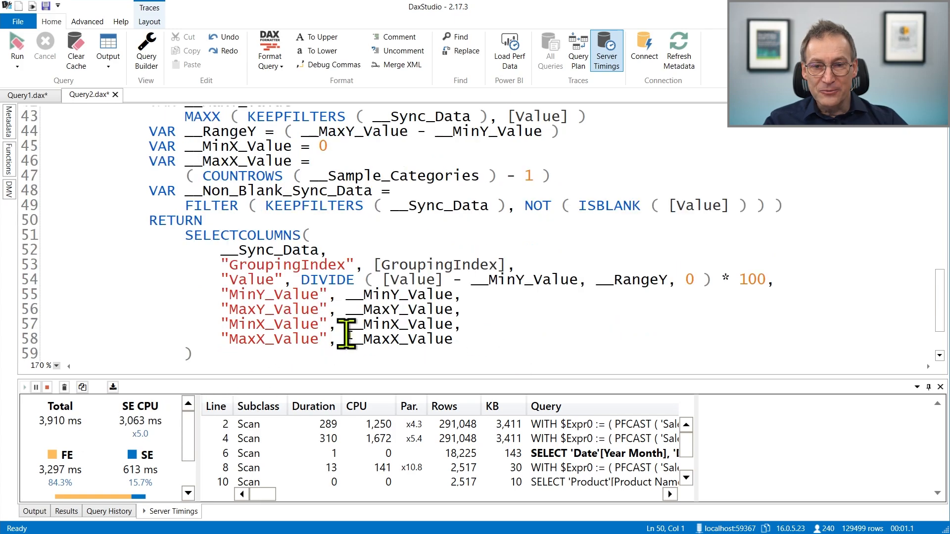
left_click_drag(239, 353, 42, 239)
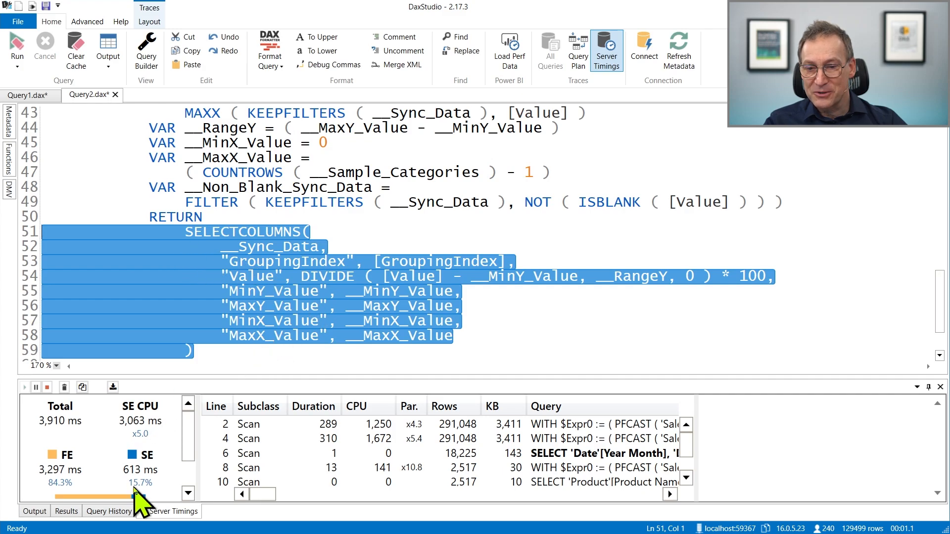
left_click_drag(188, 440, 201, 418)
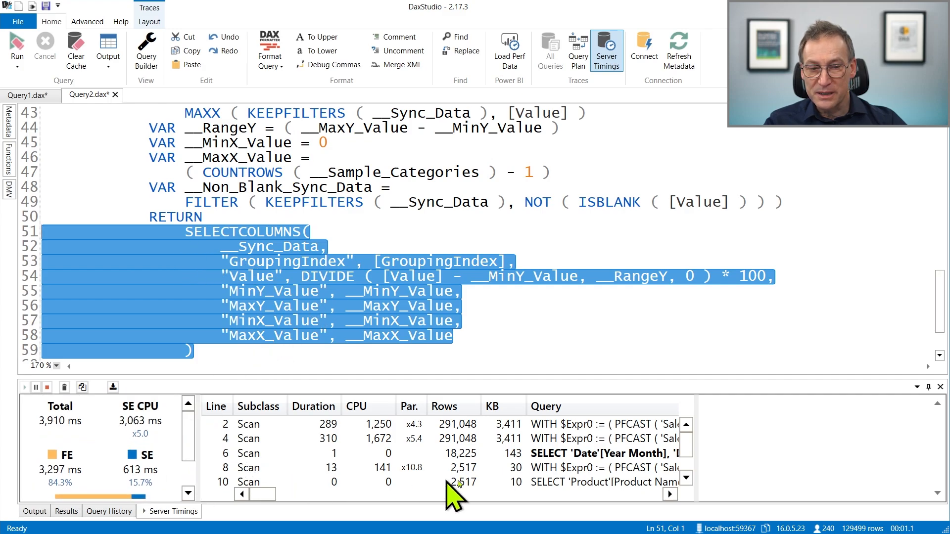
left_click(131, 172)
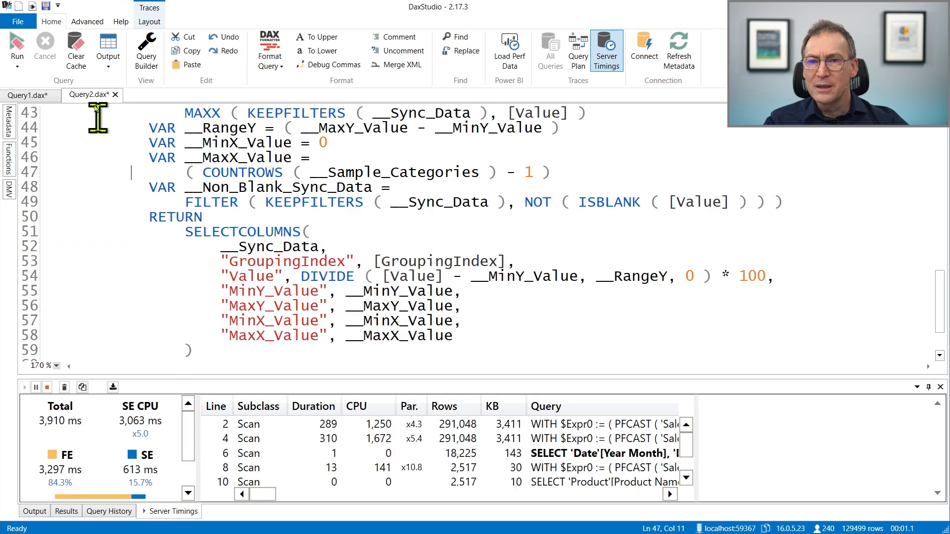
Step: Set the server timings to the bottom layout and enlarge the results area to list all the scans
left_click(149, 21)
left_click(82, 65)
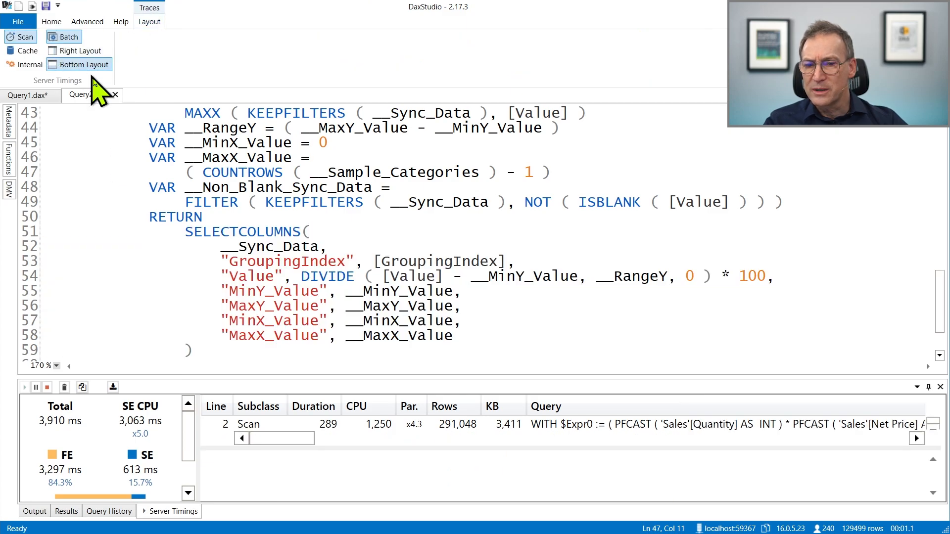
left_click_drag(347, 378, 346, 253)
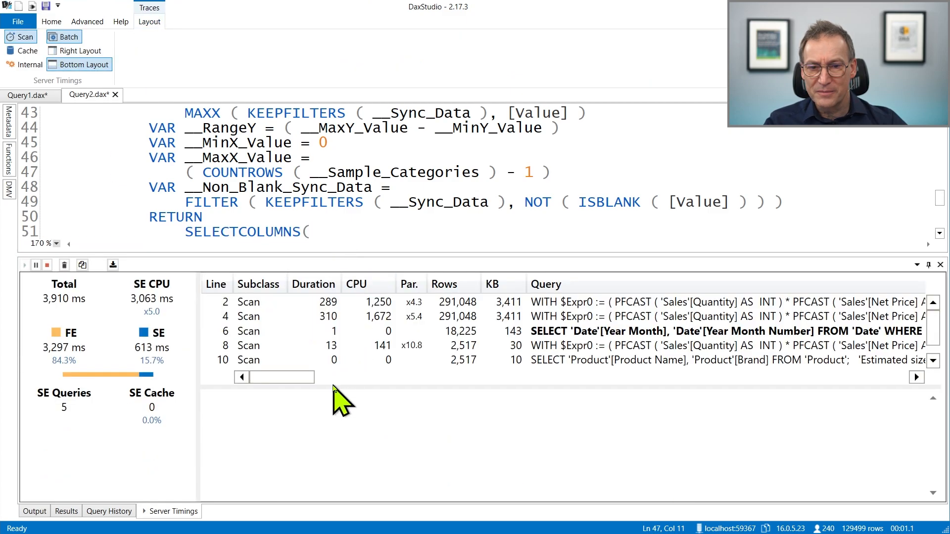
left_click_drag(332, 388, 348, 435)
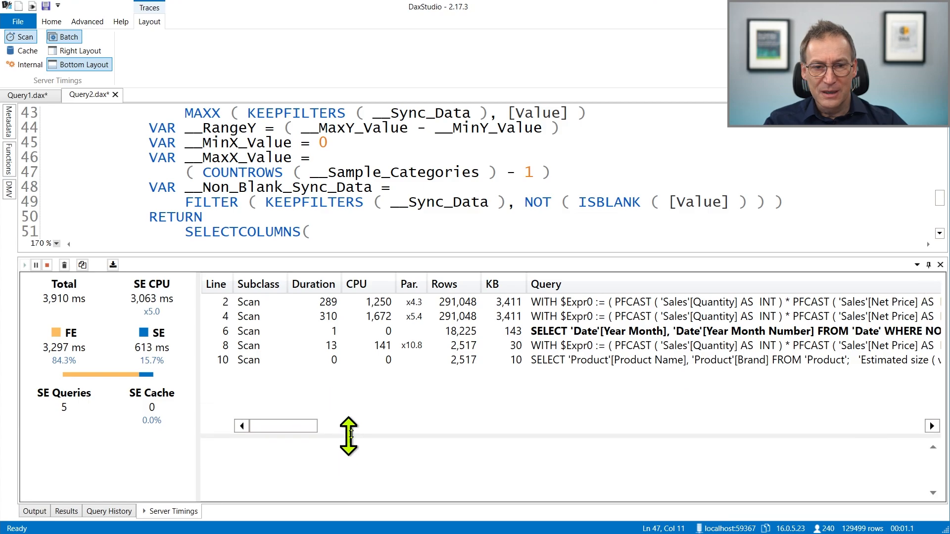
Step: Examine the storage engine scans on lines 2, 4 and 6, including the CallbackDataID condition in the Date scan
left_click(566, 322)
left_click(608, 335)
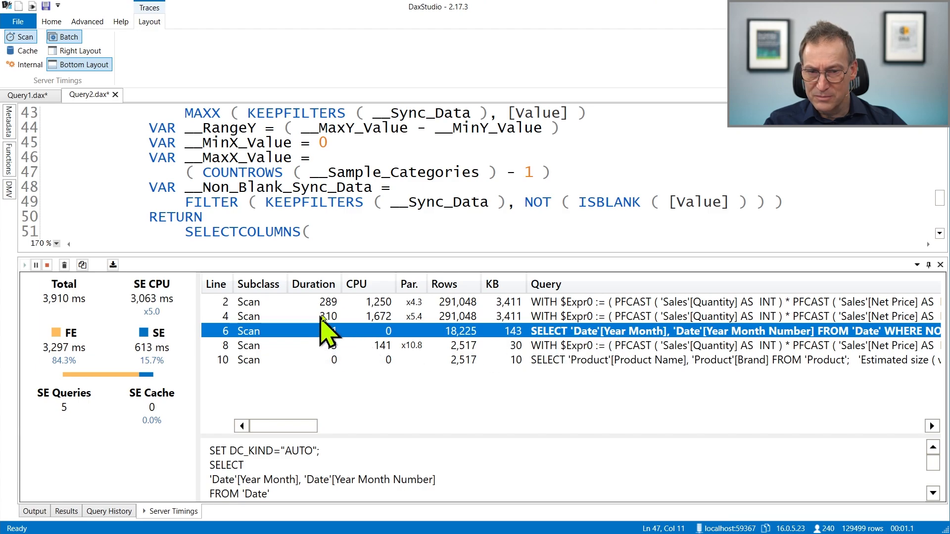
left_click(378, 303)
left_click(386, 317)
left_click(435, 331)
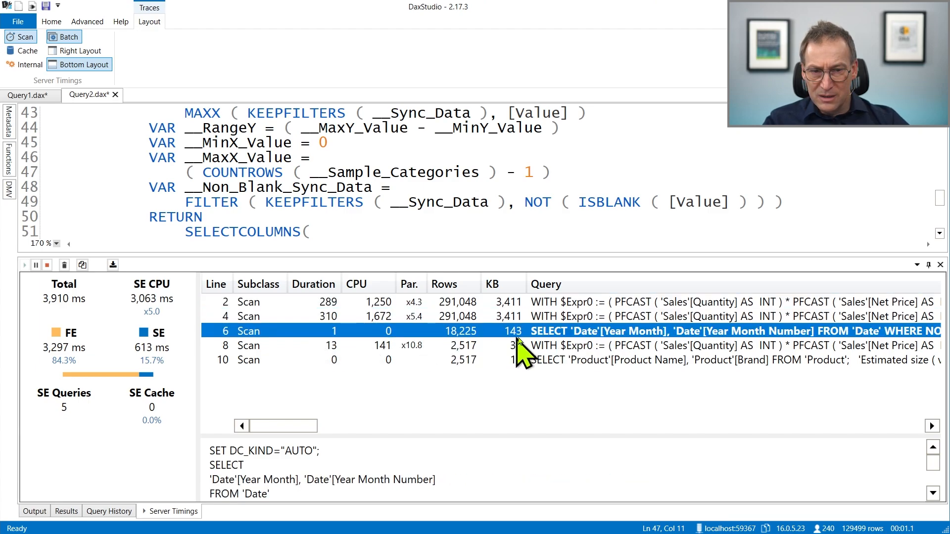
left_click_drag(439, 434, 433, 400)
scroll(387, 454, "down", 3)
scroll(387, 454, "up", 1)
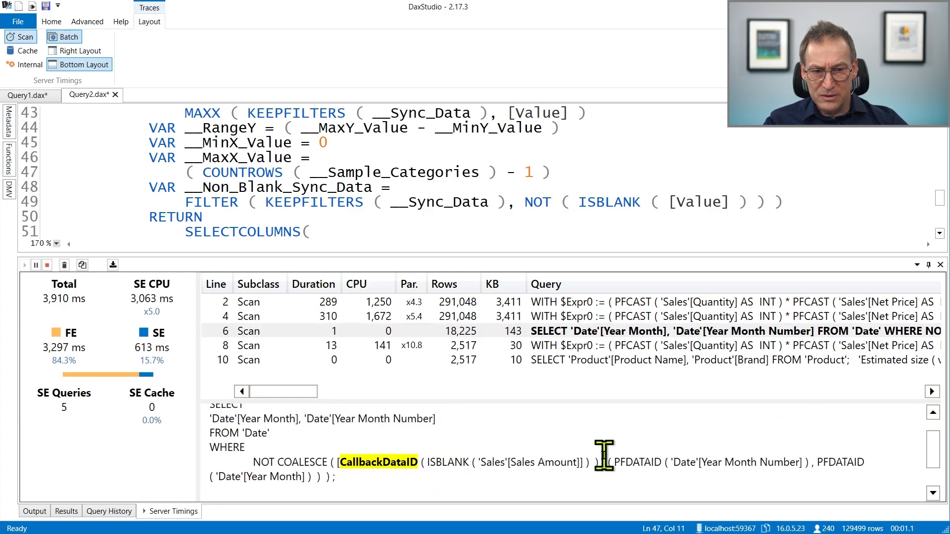
left_click_drag(252, 462, 607, 456)
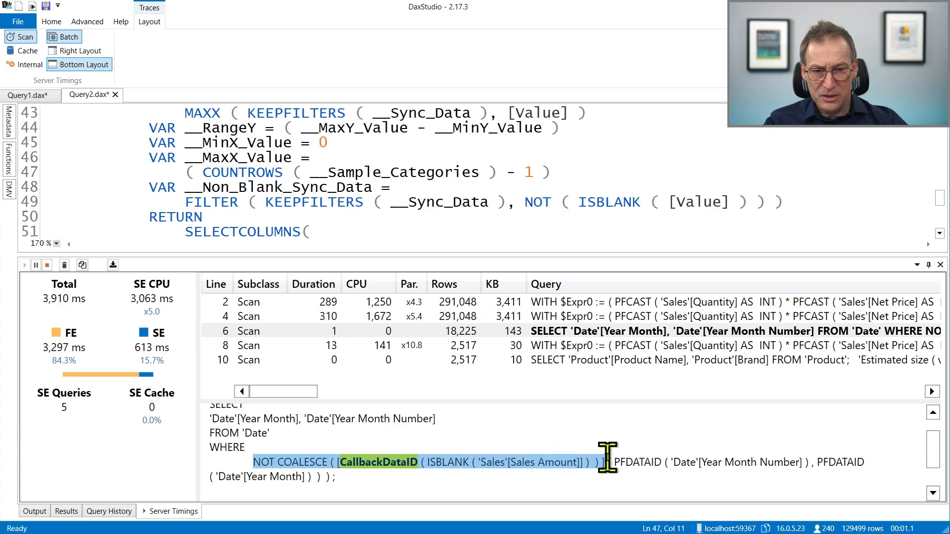
left_click(613, 456)
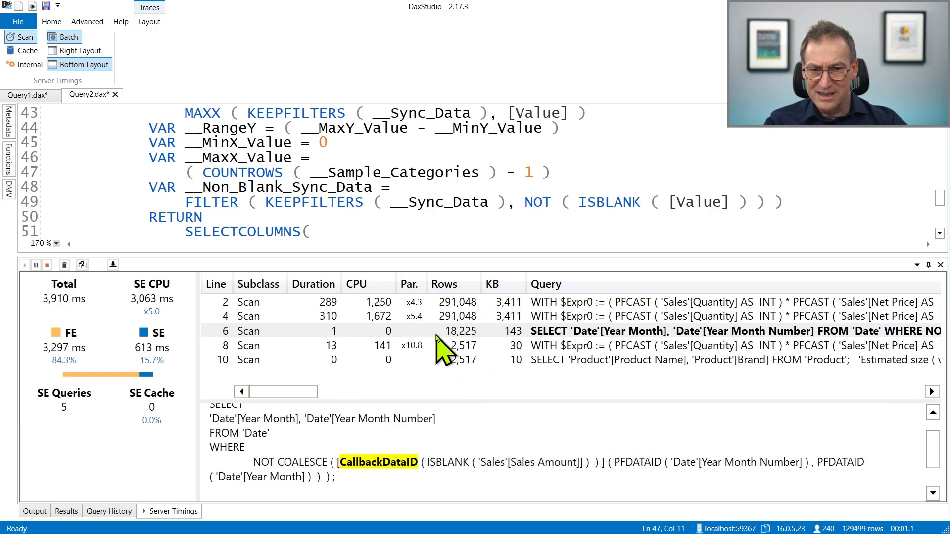
left_click_drag(347, 395, 349, 391)
left_click(499, 307)
left_click(499, 314)
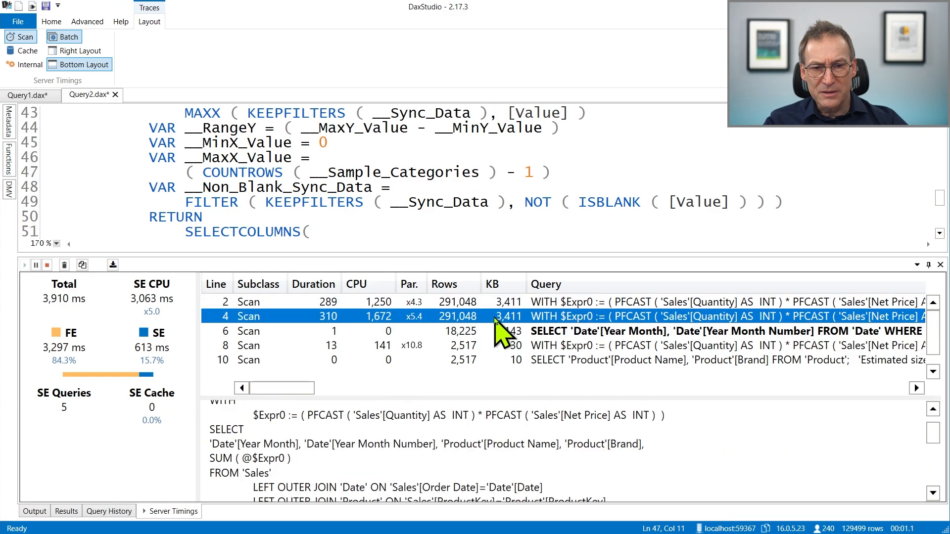
Step: Comment out the NOT ISBLANK condition in the __Data variable's FILTER and use TRUE () in its place
left_click_drag(466, 254, 452, 356)
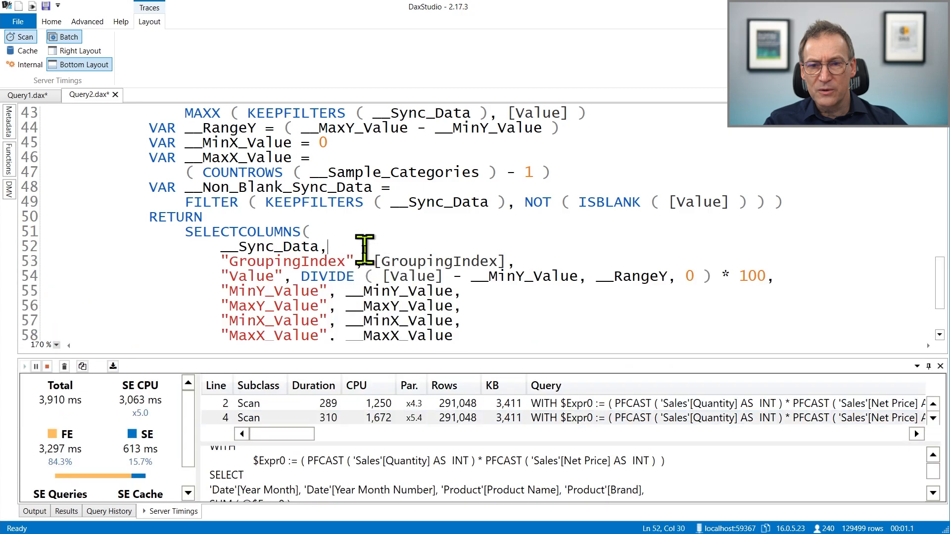
scroll(376, 262, "up", 9)
scroll(377, 262, "up", 5)
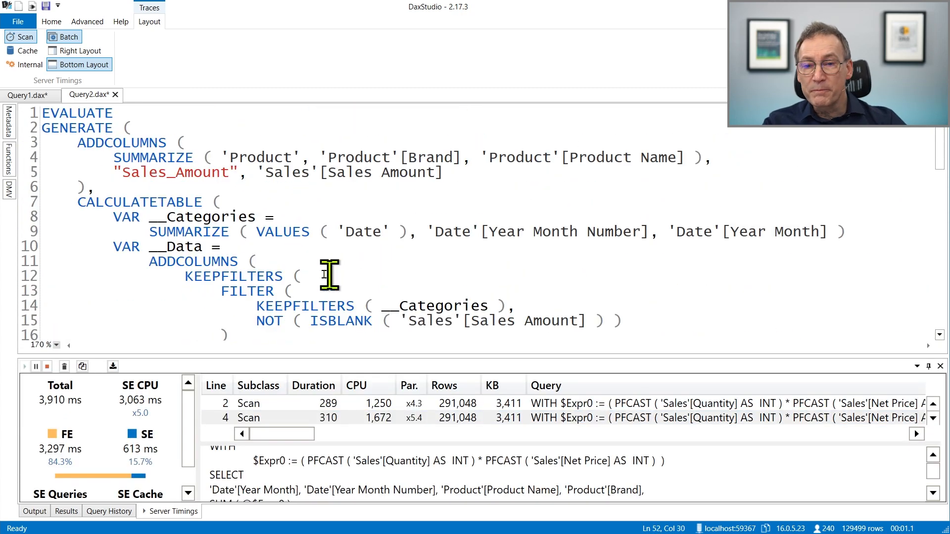
left_click(203, 218)
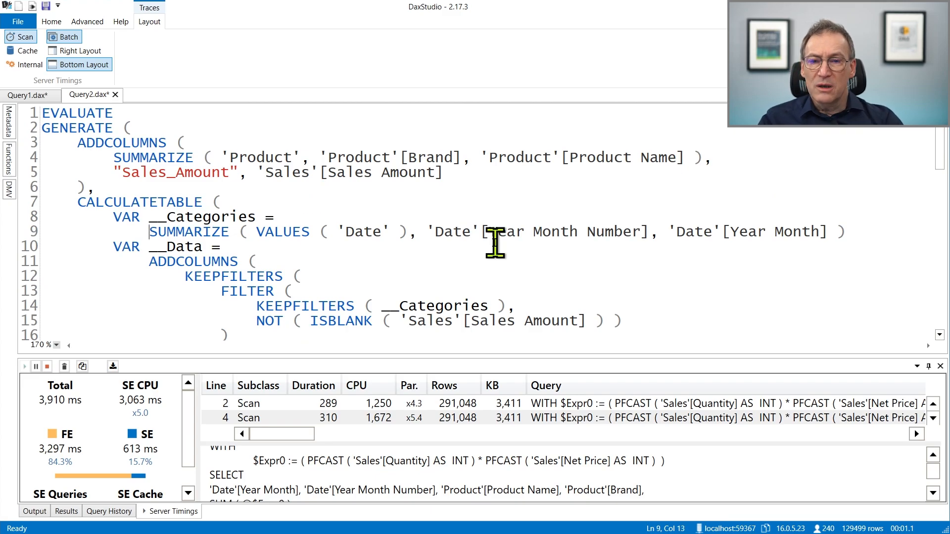
key("shift+End")
key("Down")
key("Home")
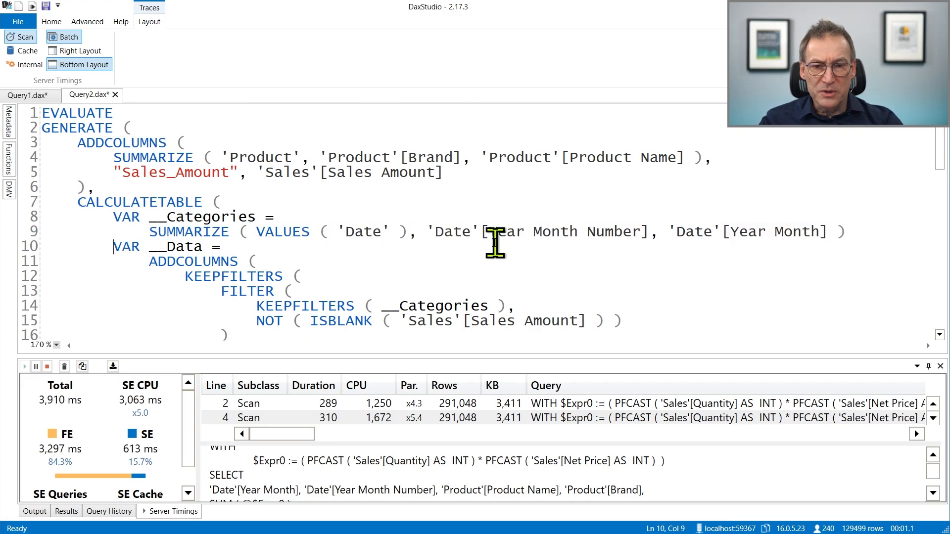
key("Down")
key("Down")
key("Down")
key("Down")
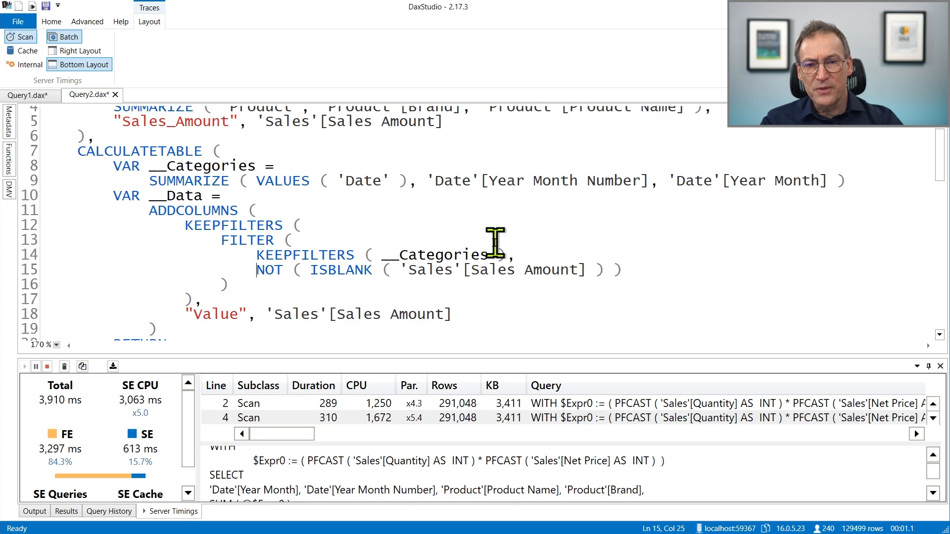
type("TRUE () --")
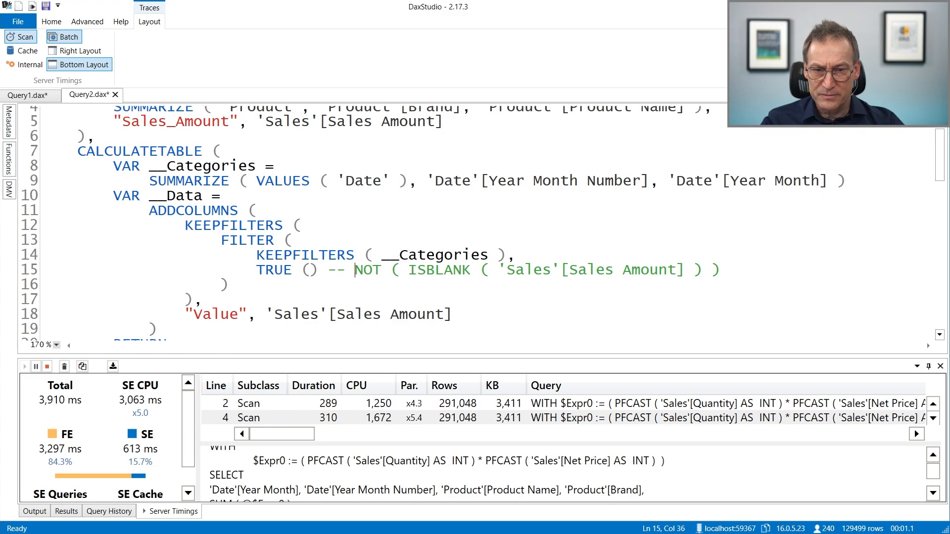
Step: Compare the Date scan containing CallbackDataID with the filter conditions in the __Data and __All_Categories variables
left_click_drag(440, 354, 441, 328)
left_click(563, 406)
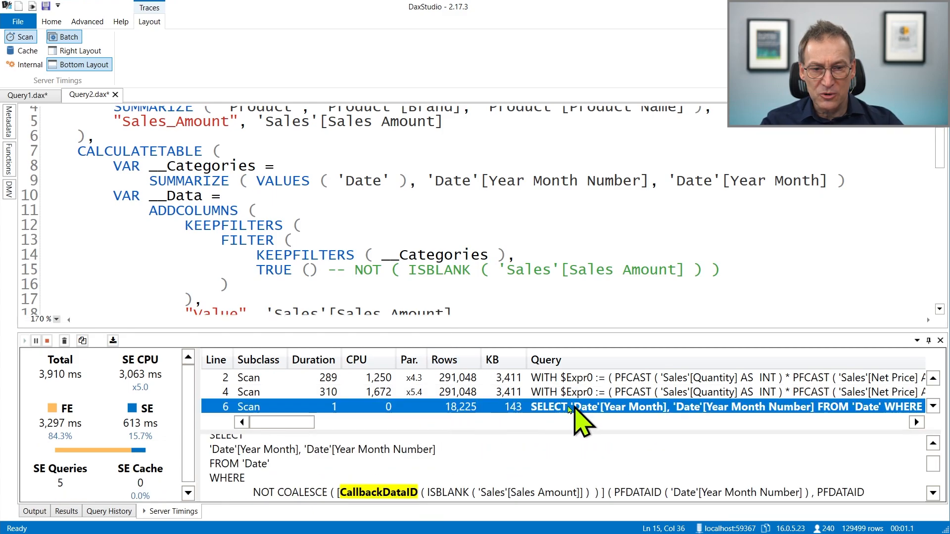
left_click(514, 287)
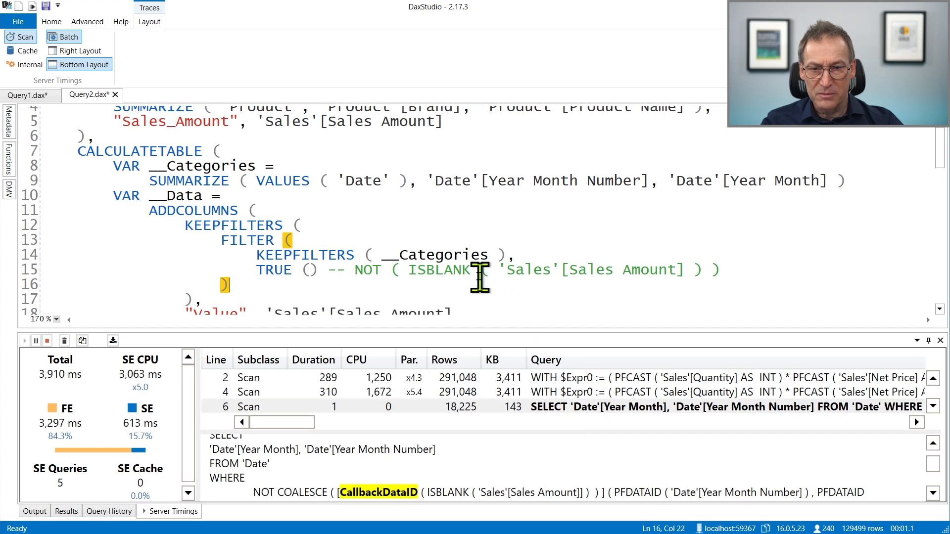
left_click(273, 269)
scroll(322, 276, "down", 4)
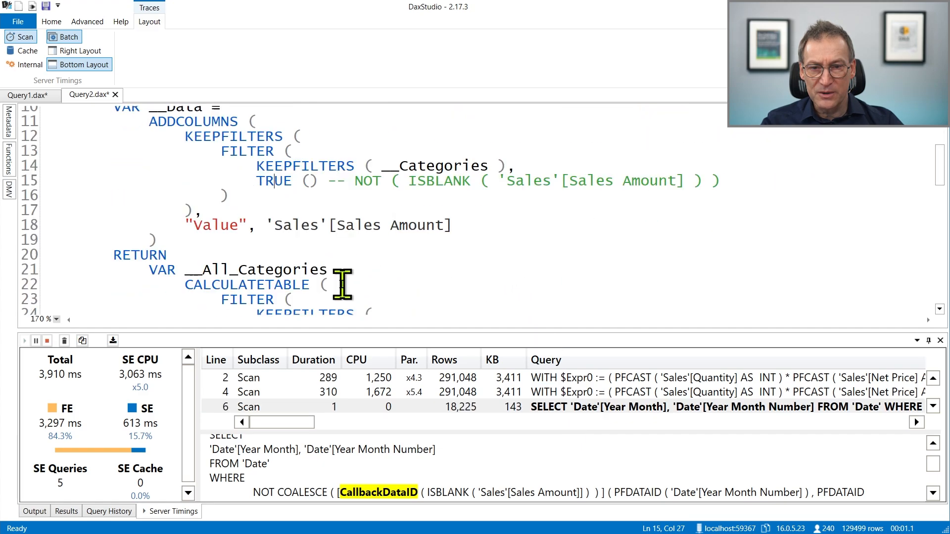
left_click_drag(256, 269, 618, 269)
scroll(500, 256, "up", 3)
left_click(284, 227)
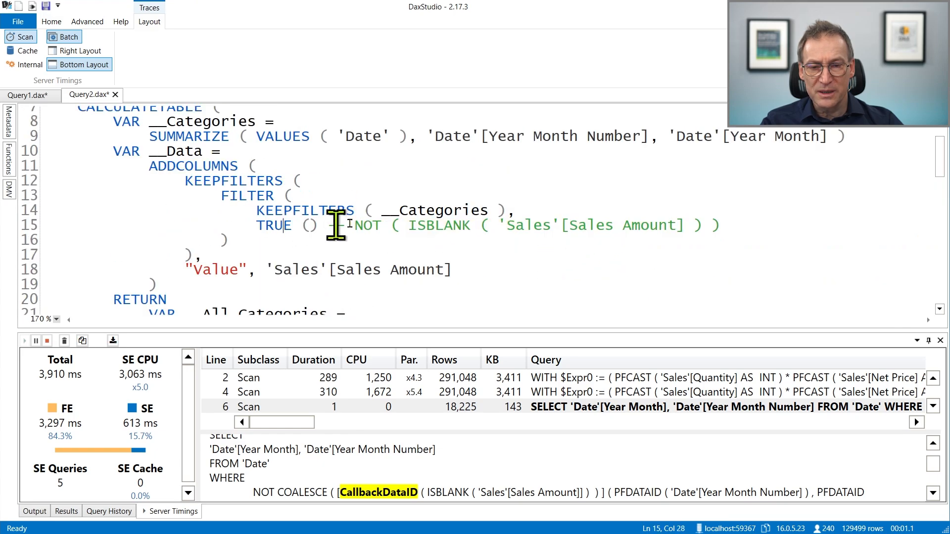
left_click(347, 285)
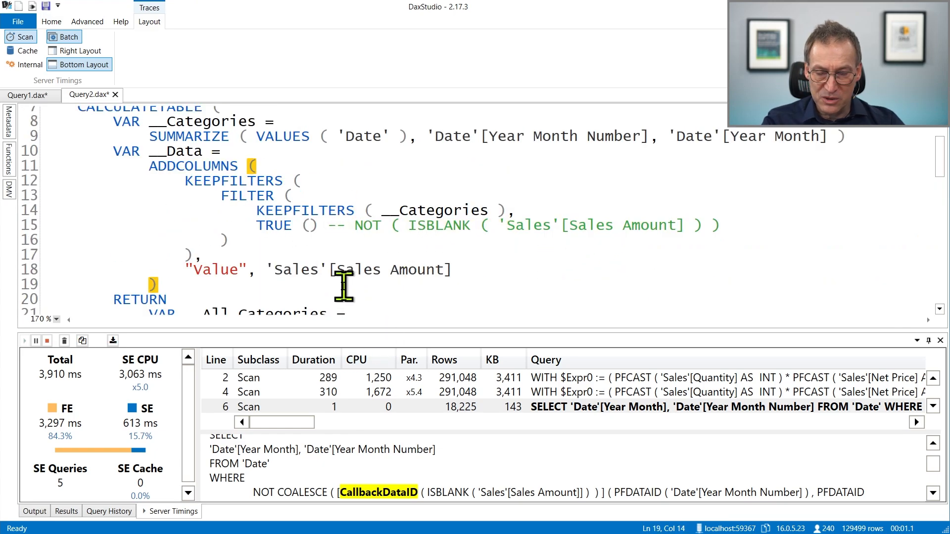
Step: Rerun the query with the TRUE () condition and inspect the Date scan with the WHERE clause on line 10
key("F5")
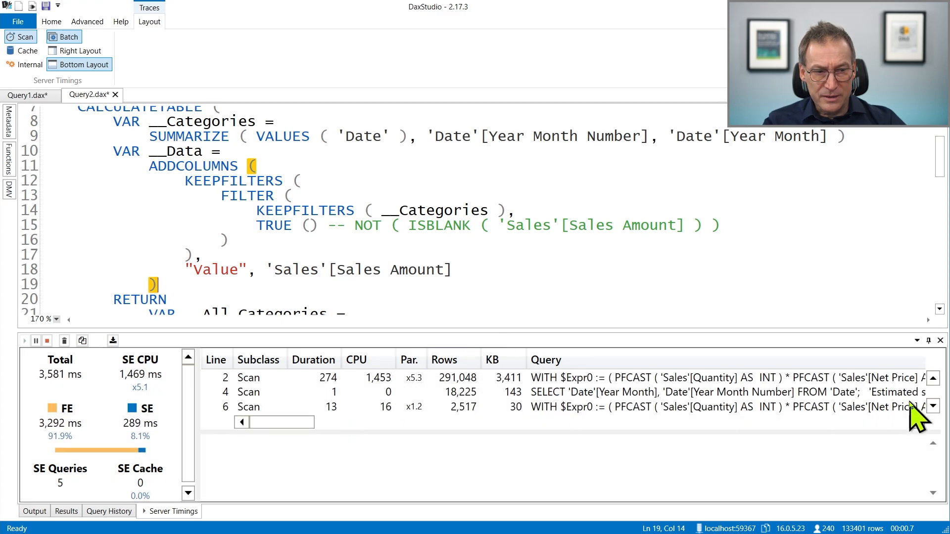
left_click_drag(651, 330, 644, 309)
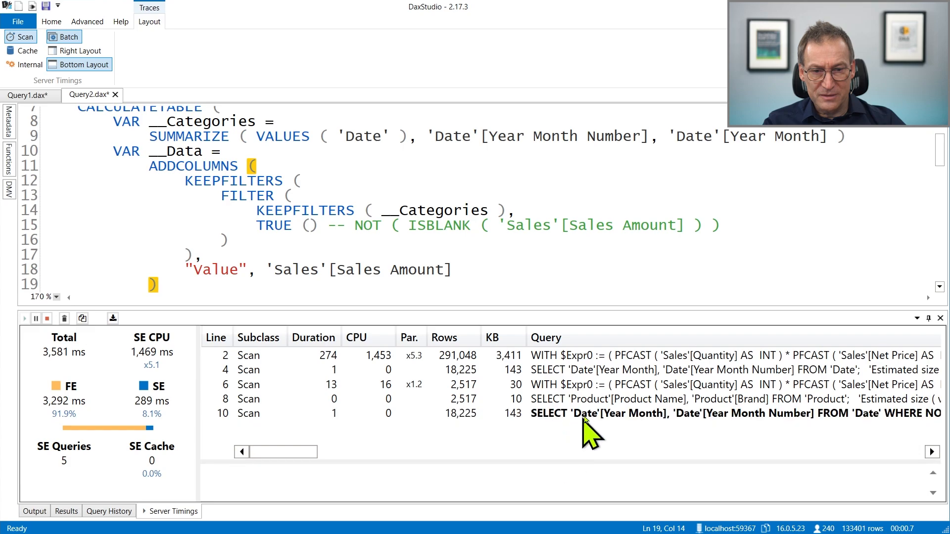
left_click(588, 415)
Step: Restore the NOT ISBLANK condition on 'Sales'[Sales Amount] in the __Data filter by removing TRUE () and the comment marker
left_click(425, 213)
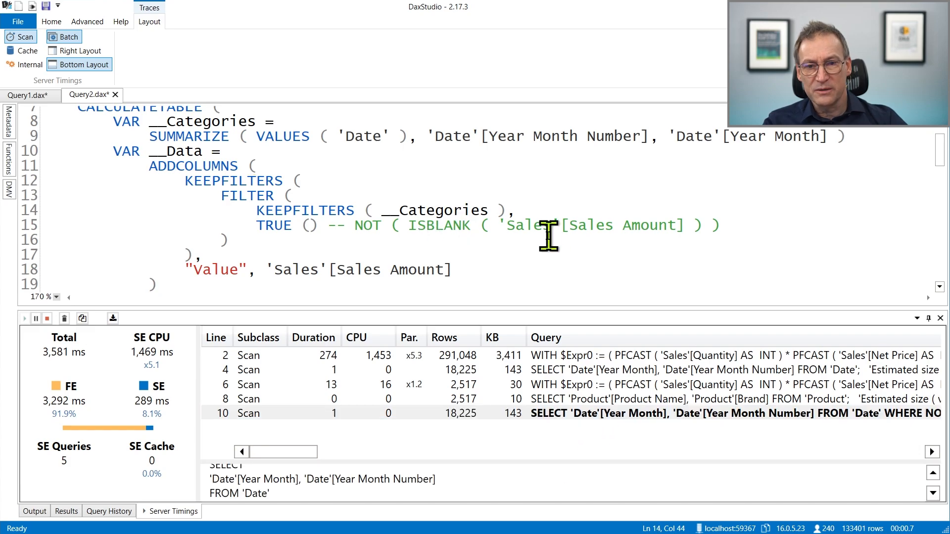
key("ctrl+shift+Right")
key("ctrl+shift+Right")
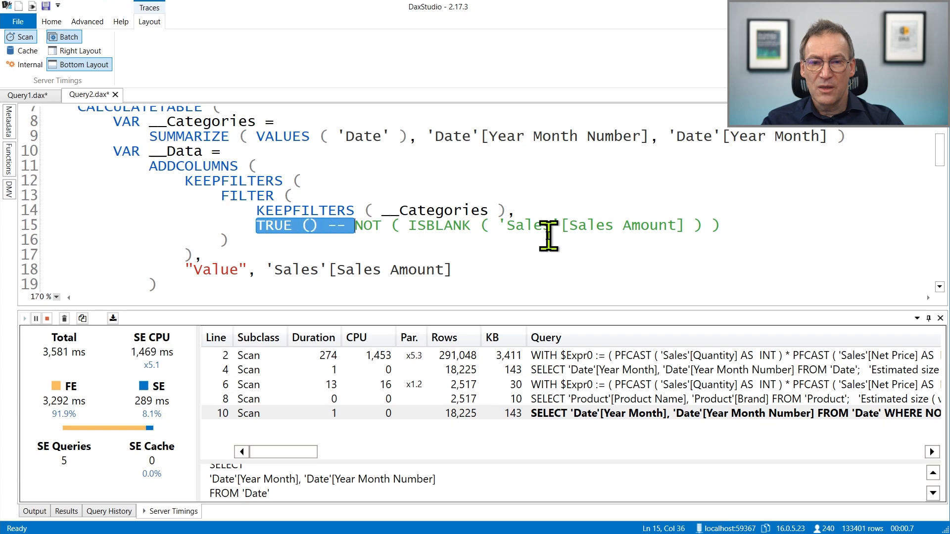
key("Delete")
Step: Comment out the NOT ISBLANK condition in the __All_Categories variable's FILTER and use TRUE () in its place
key("Down")
key("Down")
key("Down")
key("Down")
key("Down")
key("Down")
key("Down")
key("Down")
key("Down")
key("Down")
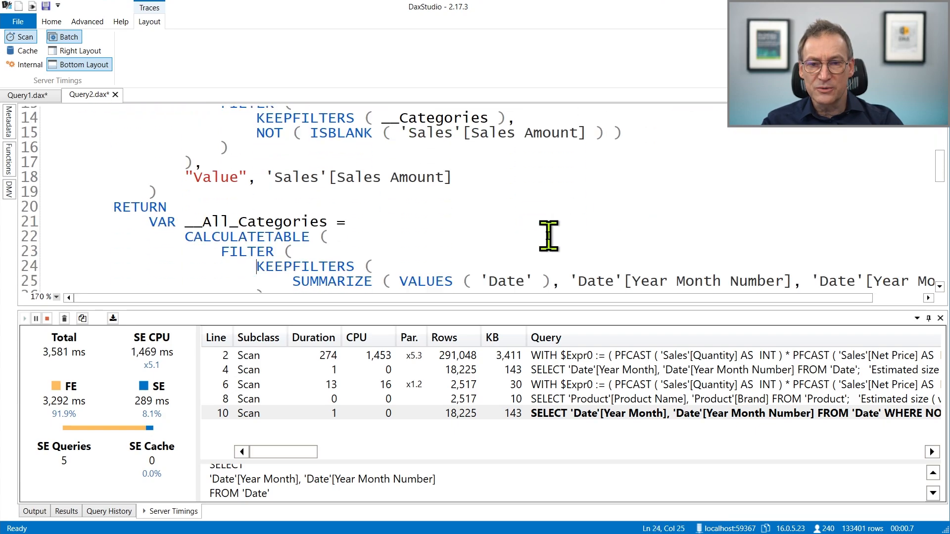
key("Home")
type("TRUE () --")
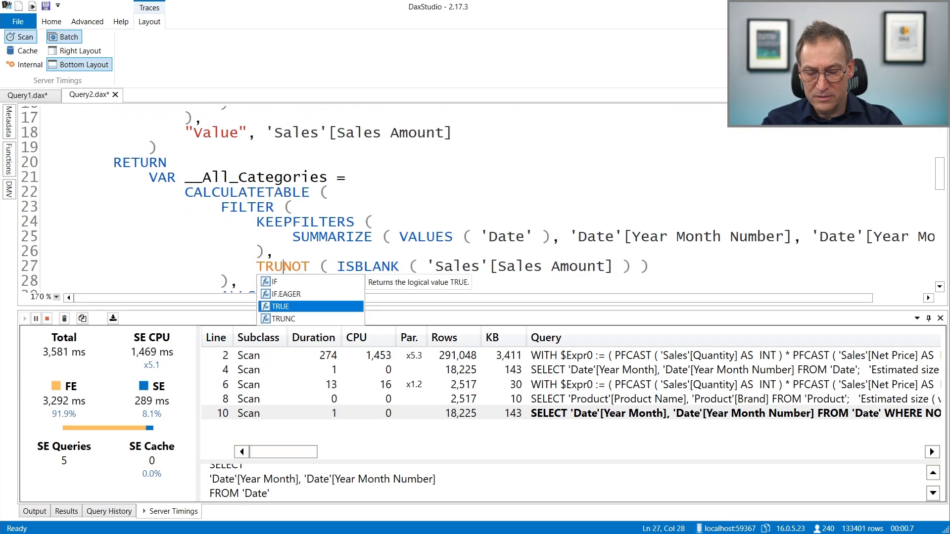
Step: Rerun the query with the TRUE () condition in __All_Categories and review all its storage engine scans
key("F5")
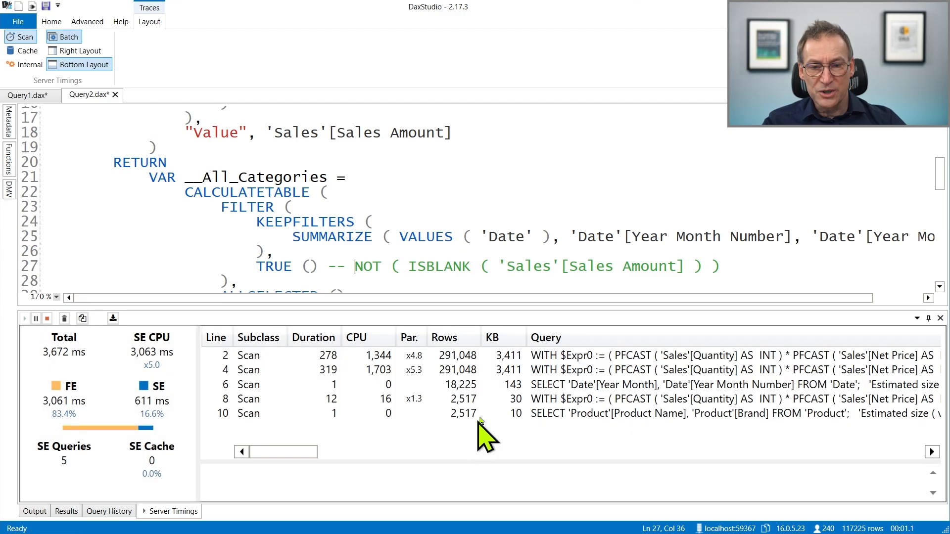
left_click(482, 415)
left_click_drag(494, 356, 495, 418)
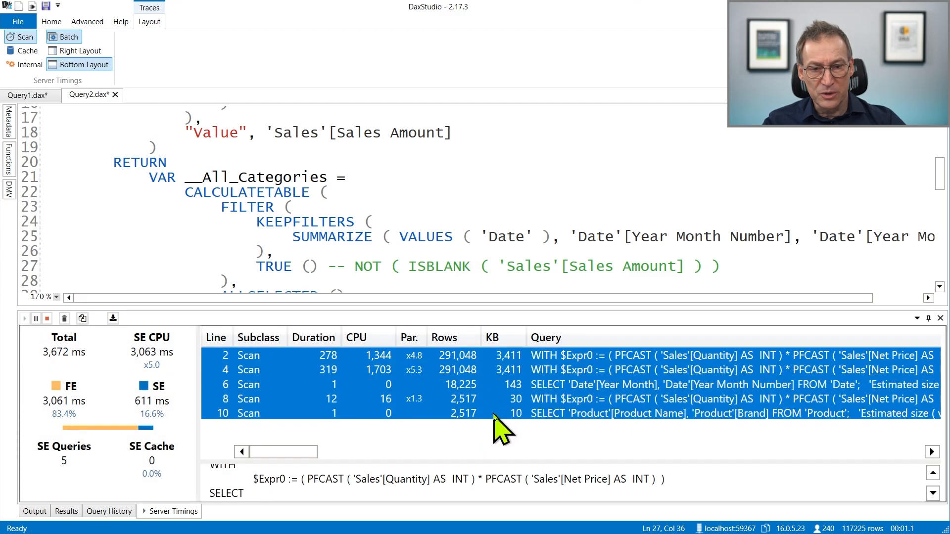
Step: Enlarge the query editor area to show the complete __All_Categories definition around its TRUE () line
left_click(378, 239)
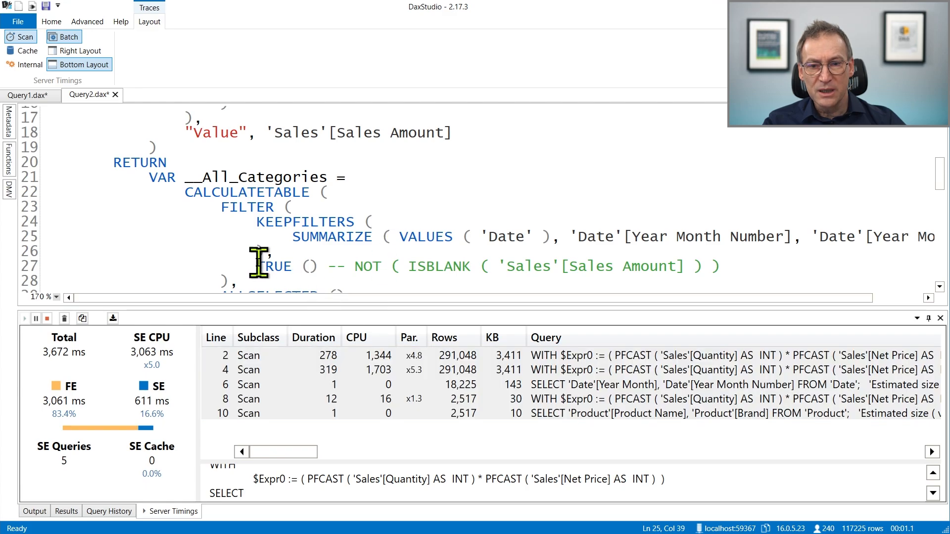
left_click_drag(257, 266, 717, 269)
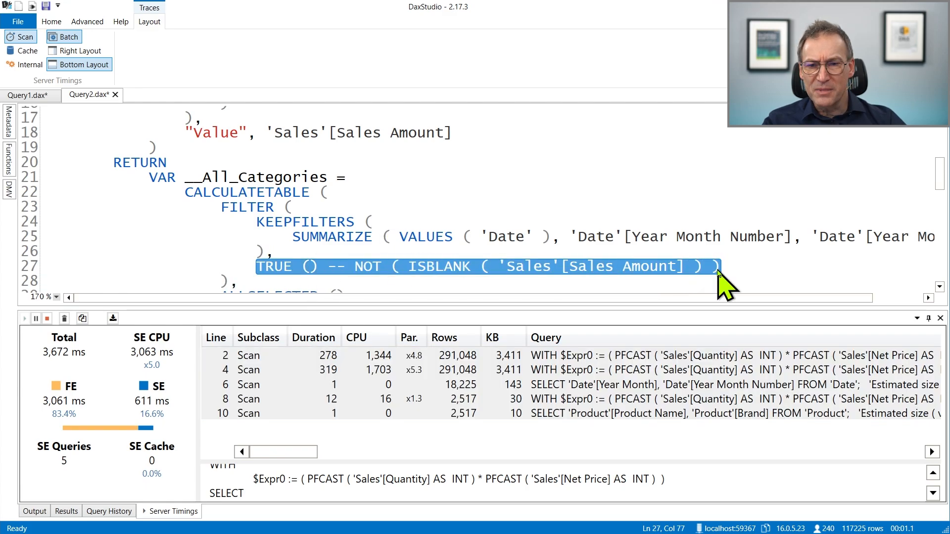
left_click_drag(315, 310, 315, 376)
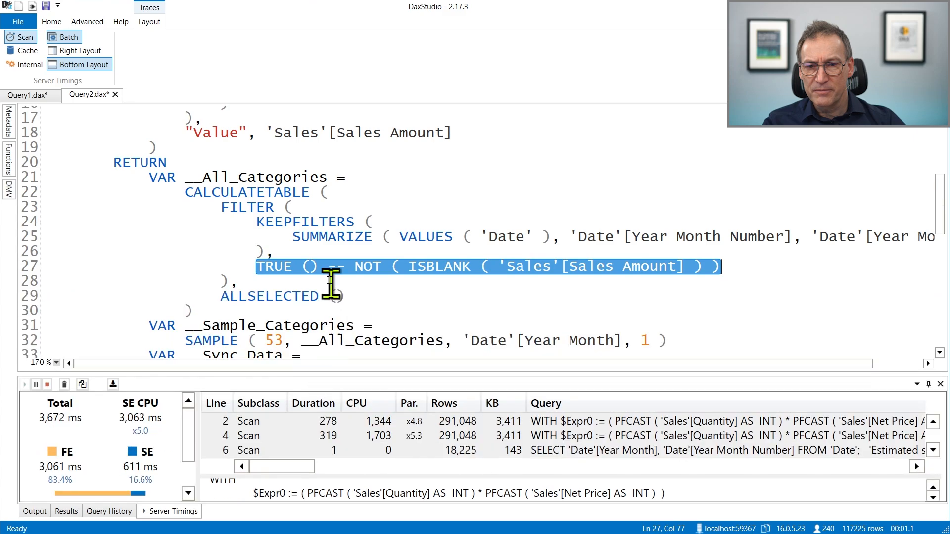
left_click(403, 309)
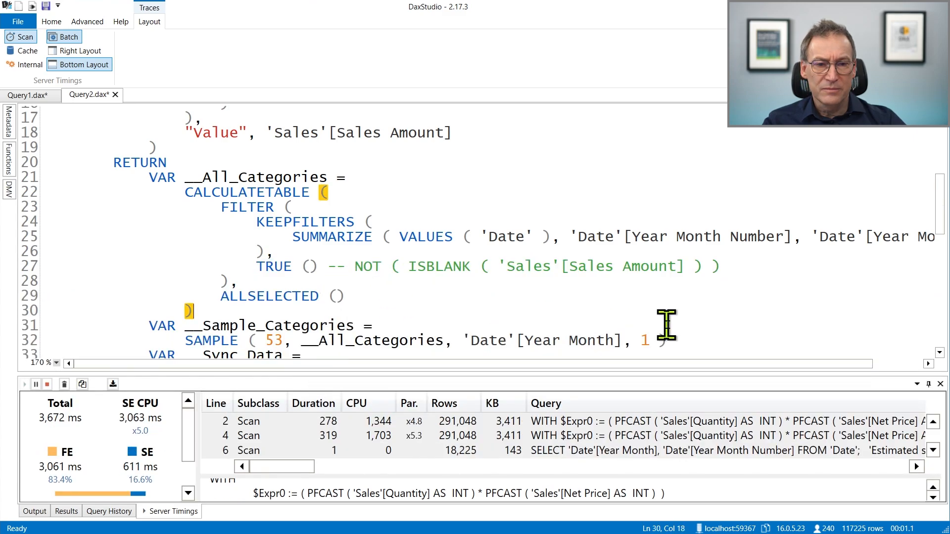
Step: Examine the commented-out NOT ISBLANK condition and the ALLSELECTED () modifier in the __All_Categories variable
scroll(327, 320, "up", 1)
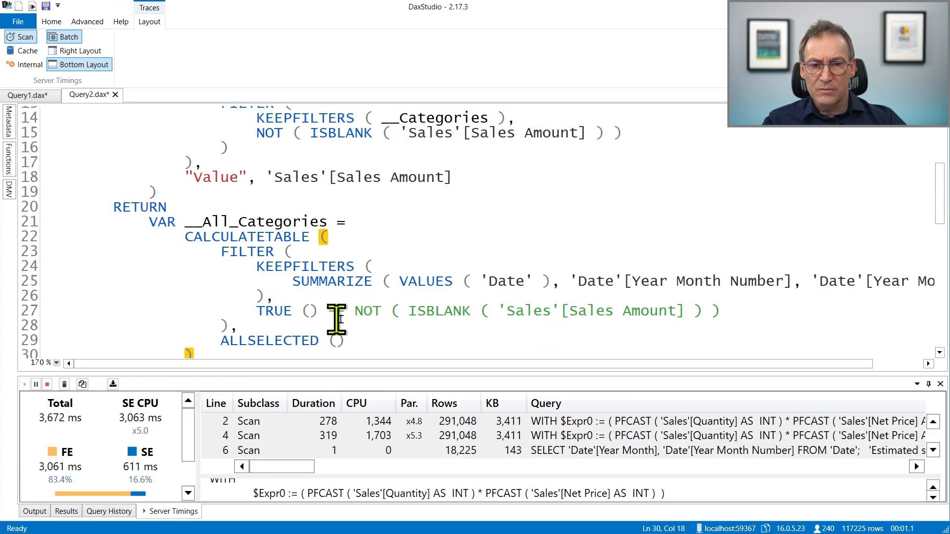
scroll(456, 314, "down", 1)
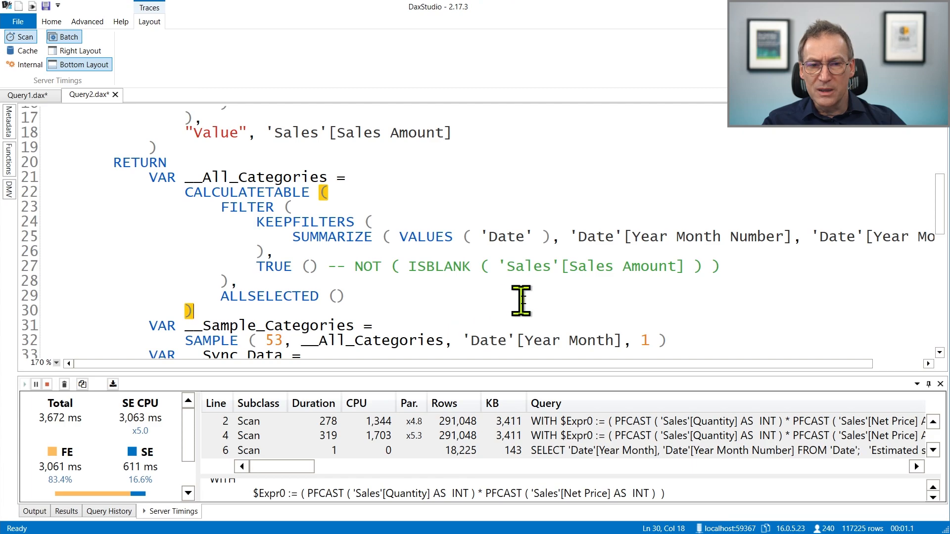
scroll(522, 299, "up", 3)
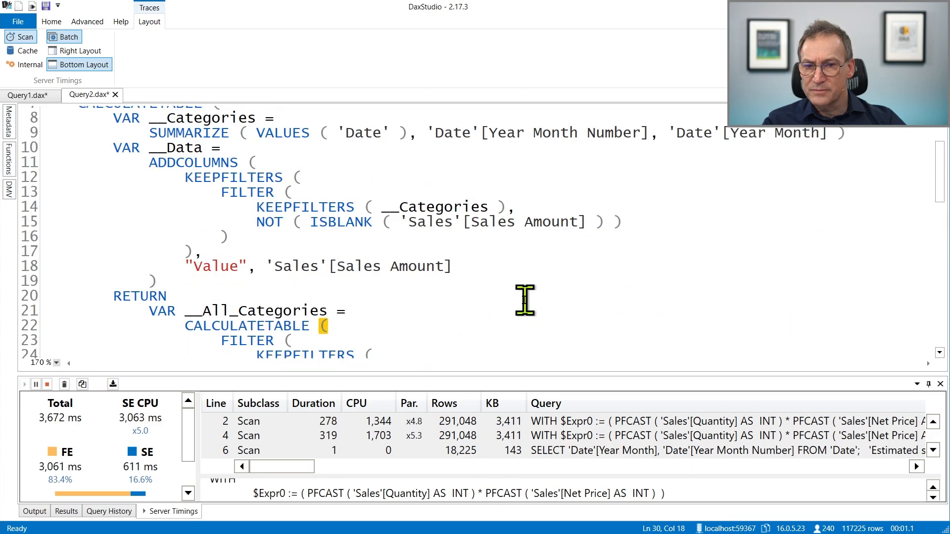
scroll(524, 300, "down", 3)
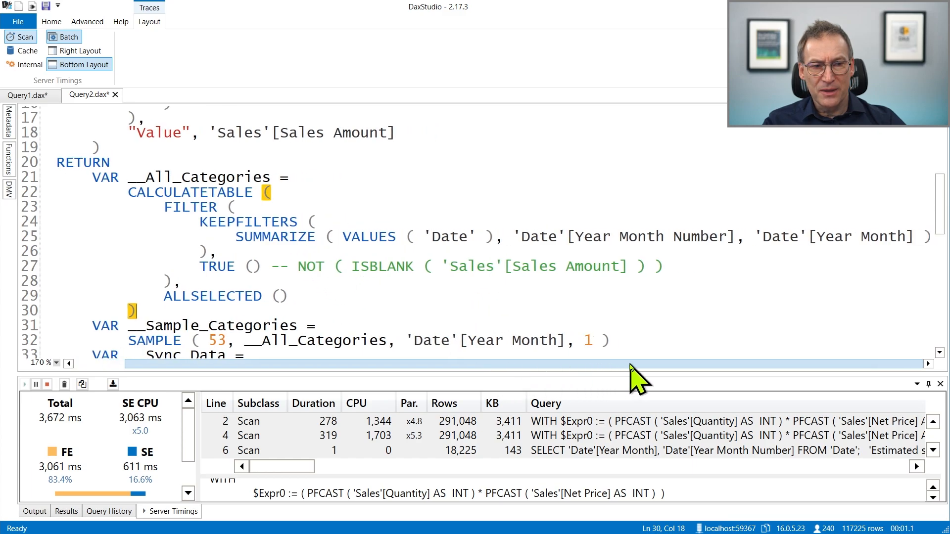
left_click_drag(319, 266, 749, 270)
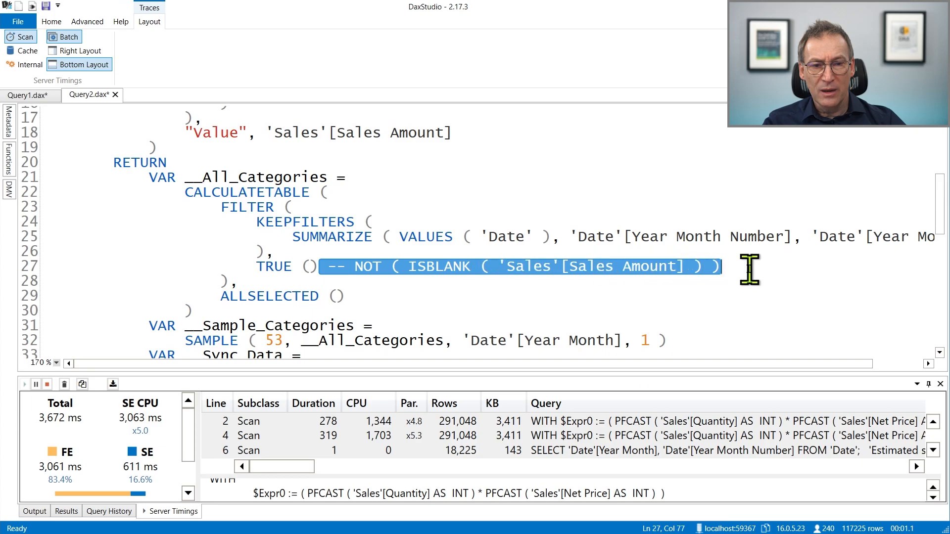
left_click(465, 295)
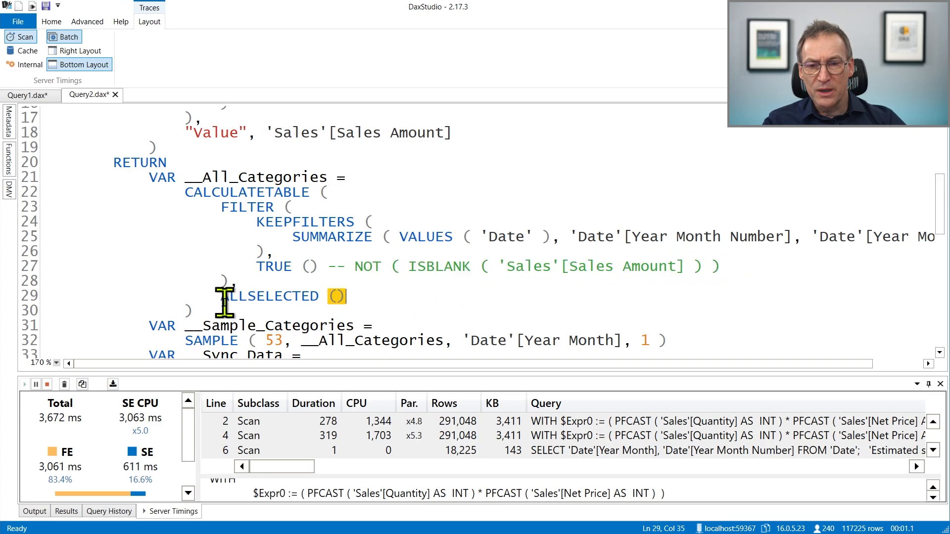
left_click_drag(221, 296, 350, 297)
Step: Compare the __Data variable's filter with the __All_Categories calculation under ALLSELECTED (), and check the code following them
scroll(351, 297, "up", 4)
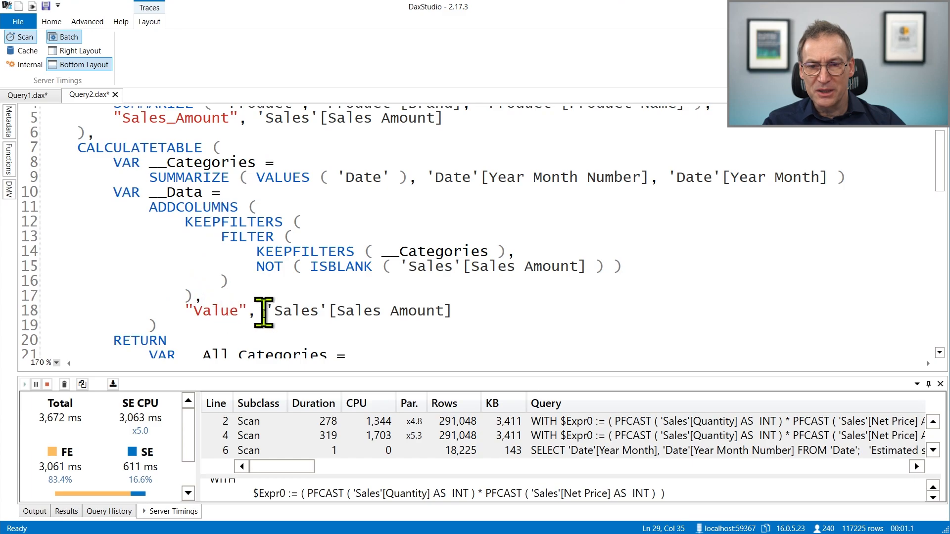
scroll(275, 302, "down", 2)
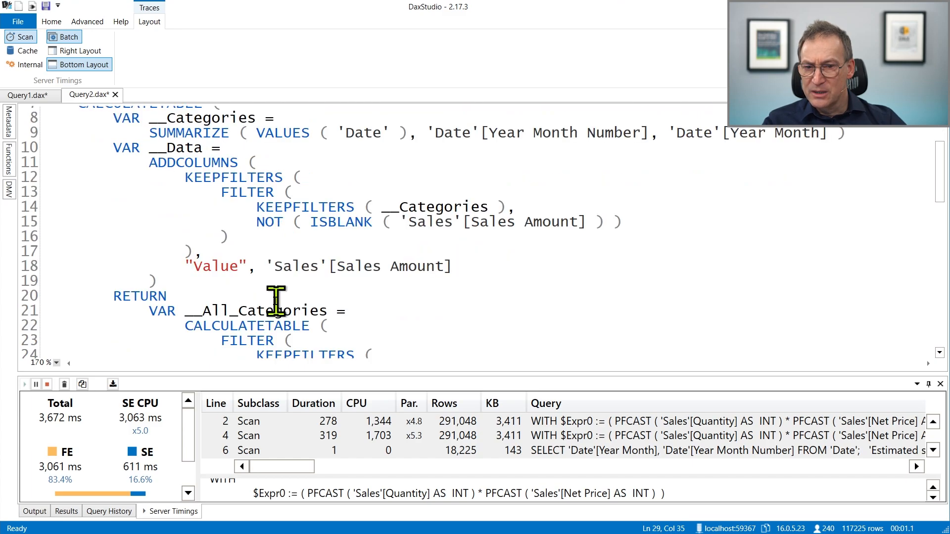
scroll(280, 300, "up", 2)
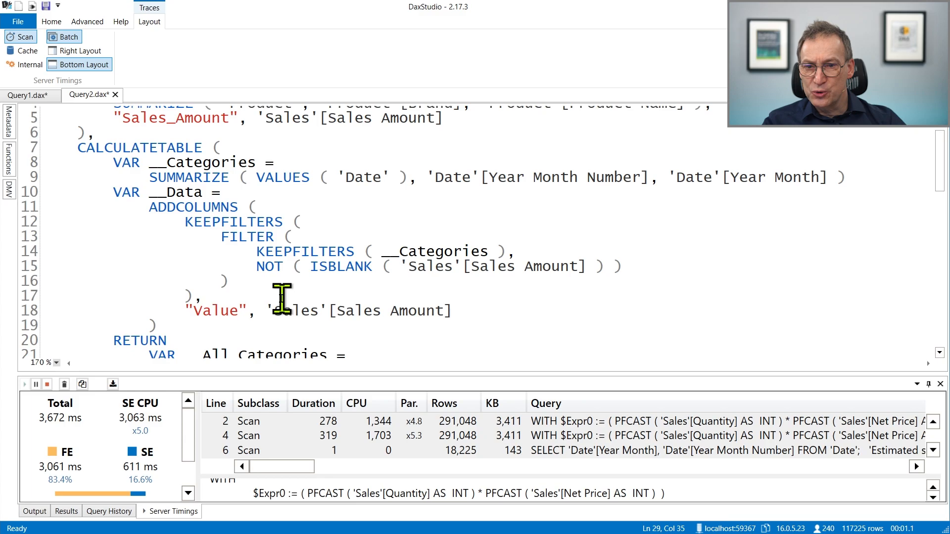
scroll(287, 294, "down", 2)
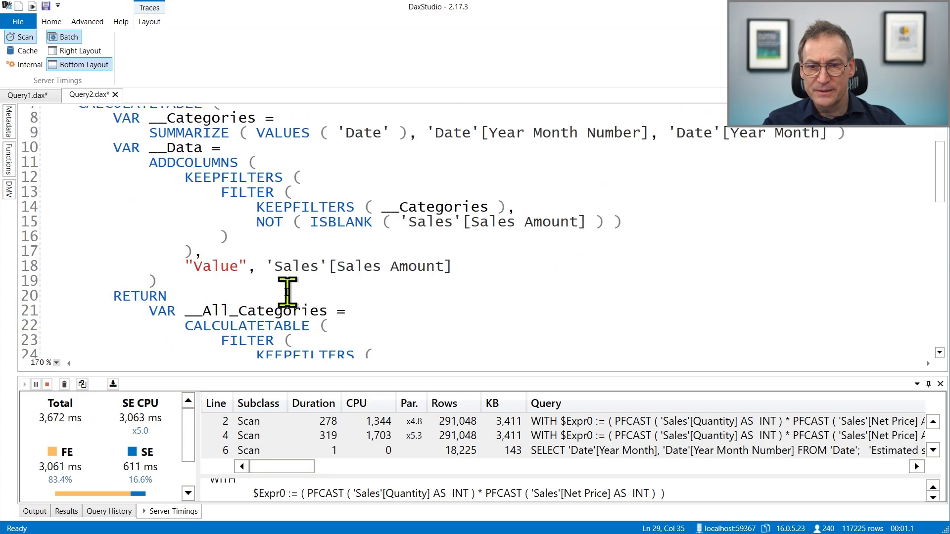
scroll(367, 284, "down", 4)
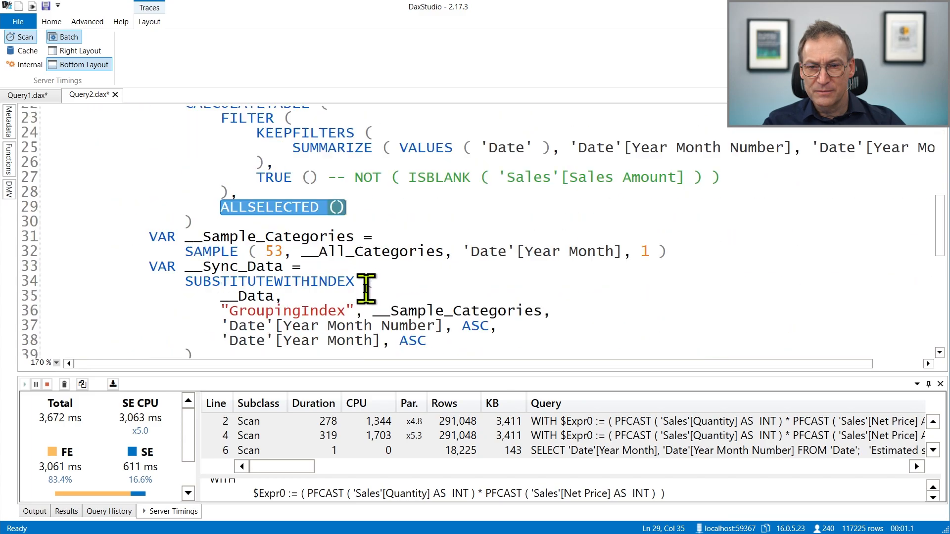
scroll(366, 289, "down", 4)
scroll(365, 290, "up", 6)
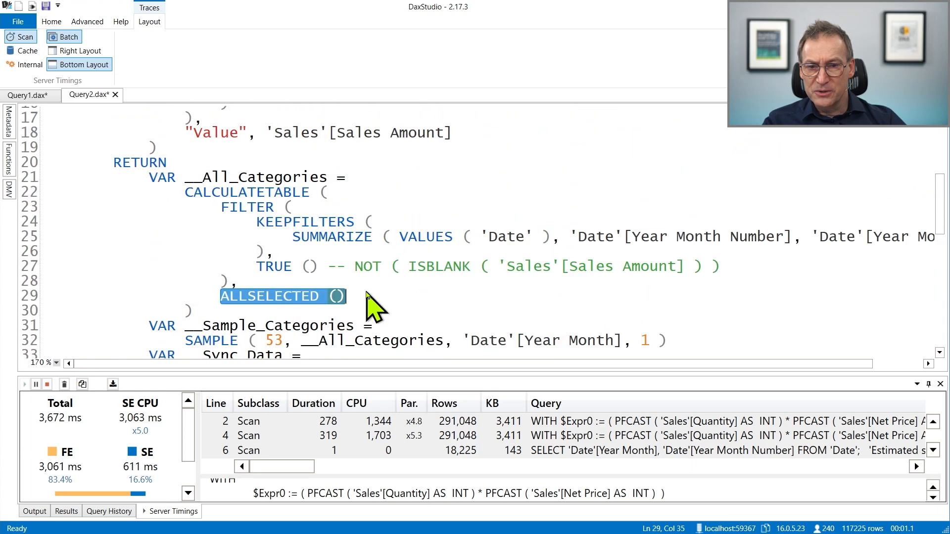
Step: Restore the NOT ISBLANK condition on 'Sales'[Sales Amount] in the __All_Categories FILTER by removing TRUE () and the comment marker
left_click(324, 267)
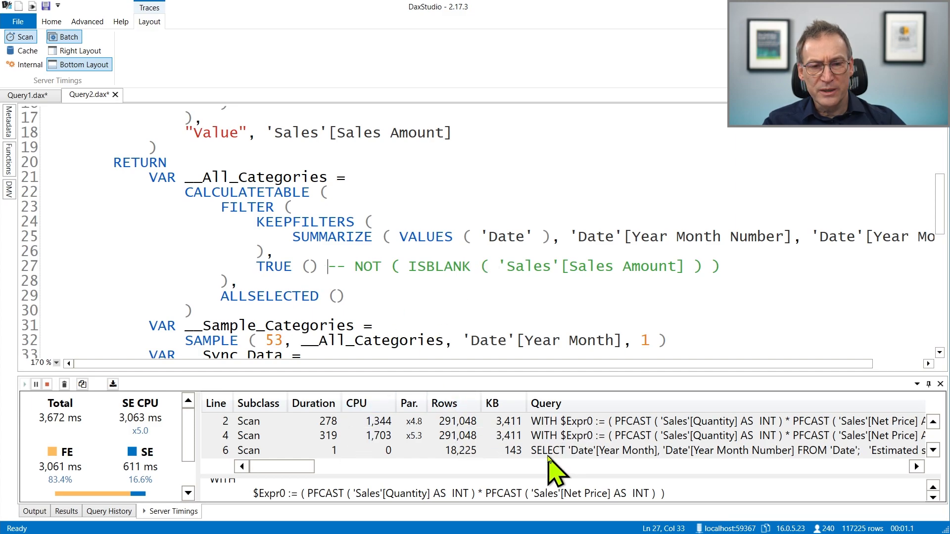
scroll(556, 443, "down", 1)
scroll(557, 443, "up", 1)
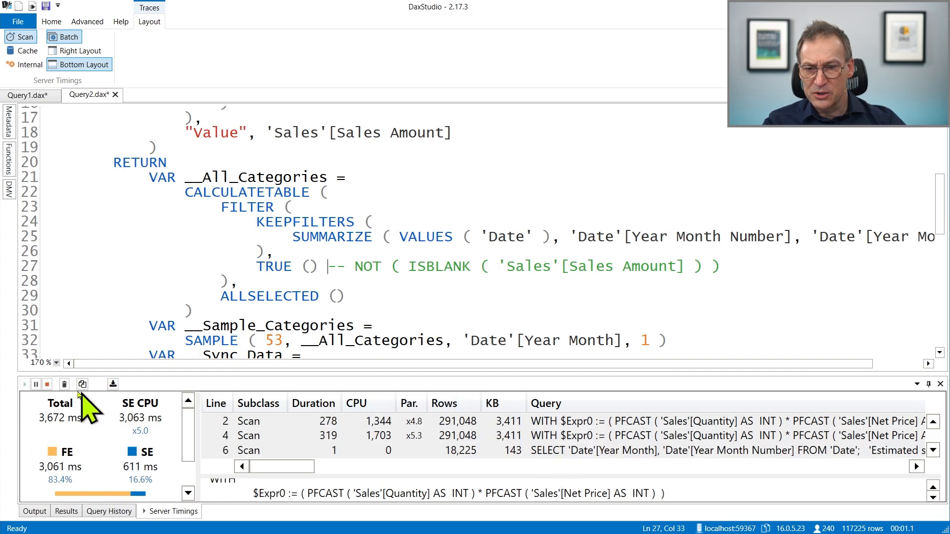
left_click(349, 279)
key("ctrl+shift+Right")
key("ctrl+shift+Right")
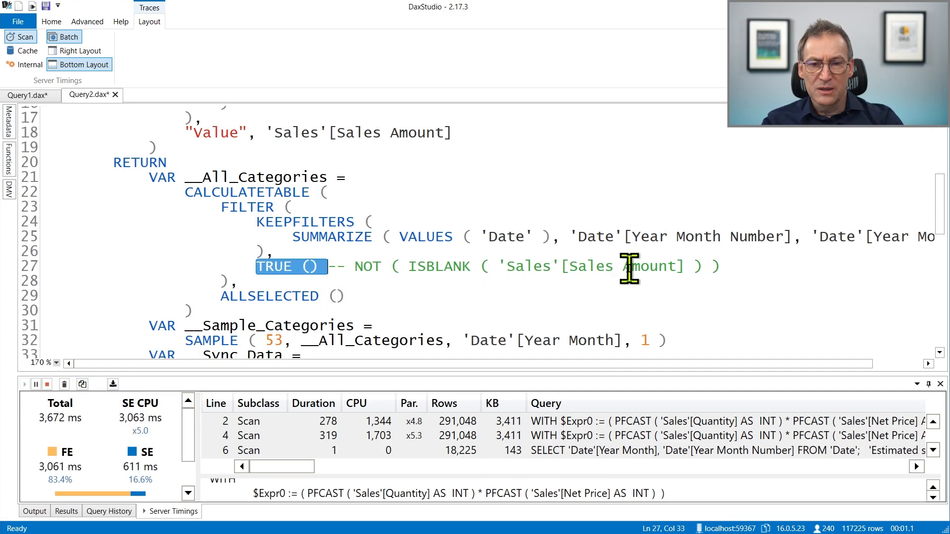
key("Delete")
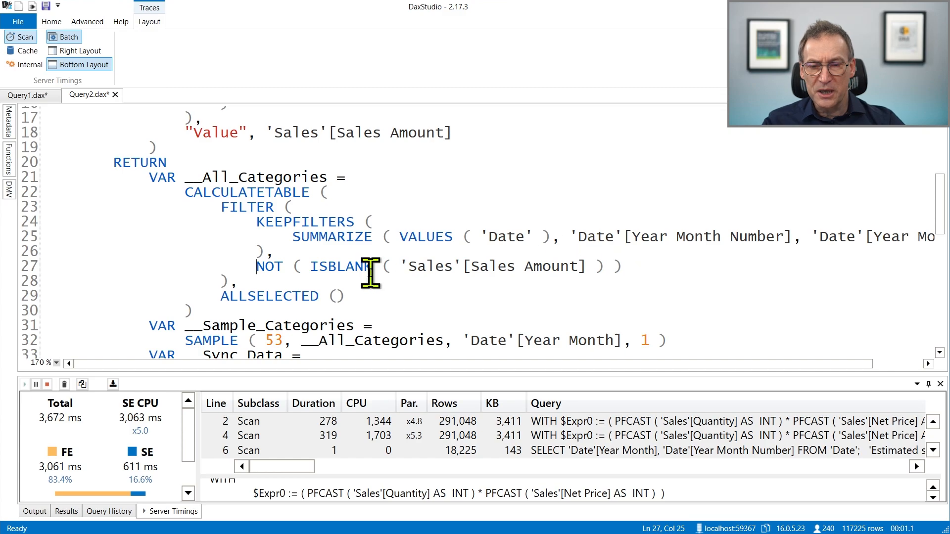
Step: Review the ADDCOLUMNS and KEEPFILTERS logic of the __Data variable and the CALCULATETABLE expression of __All_Categories
scroll(371, 271, "up", 4)
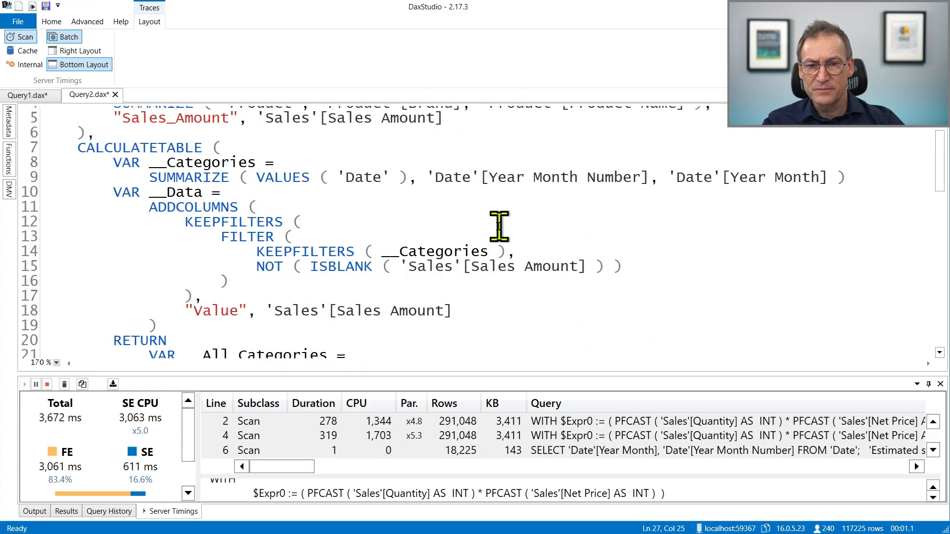
left_click(219, 223)
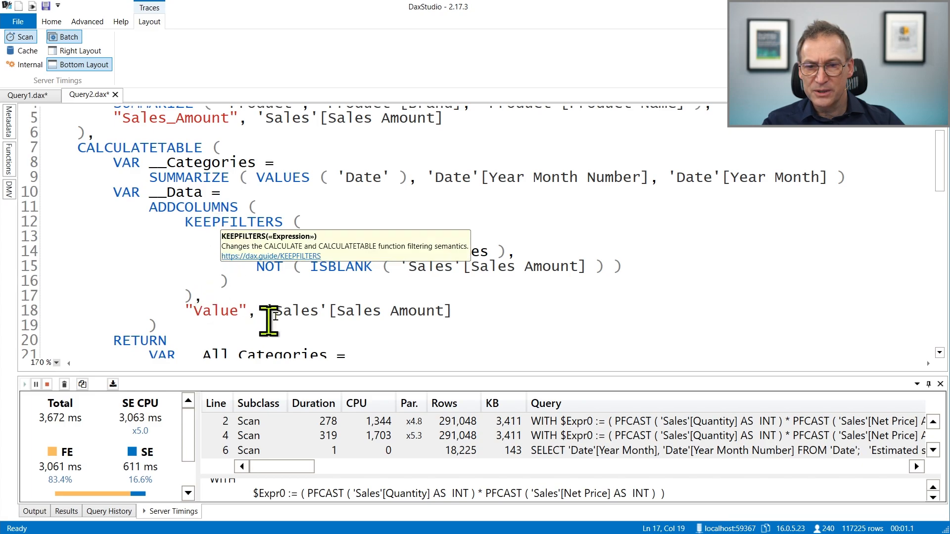
left_click(463, 353)
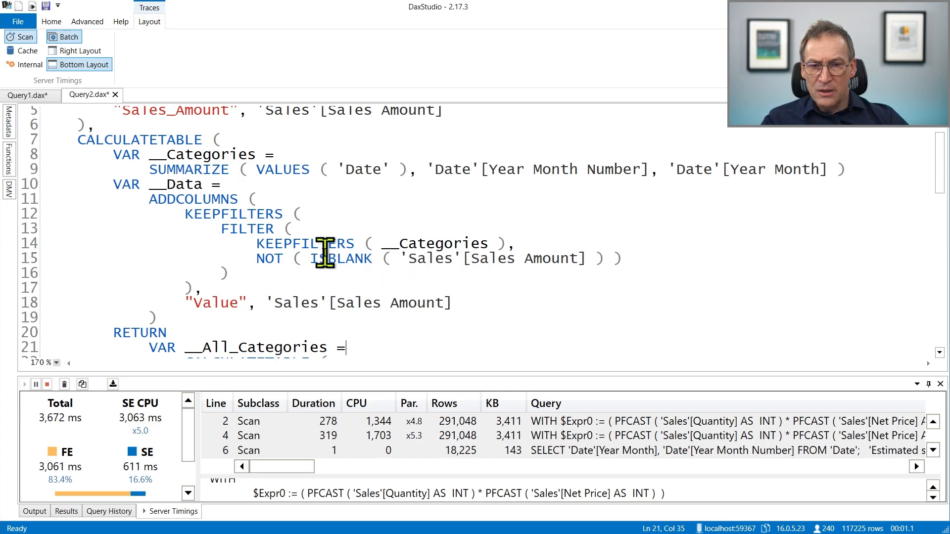
left_click(379, 245)
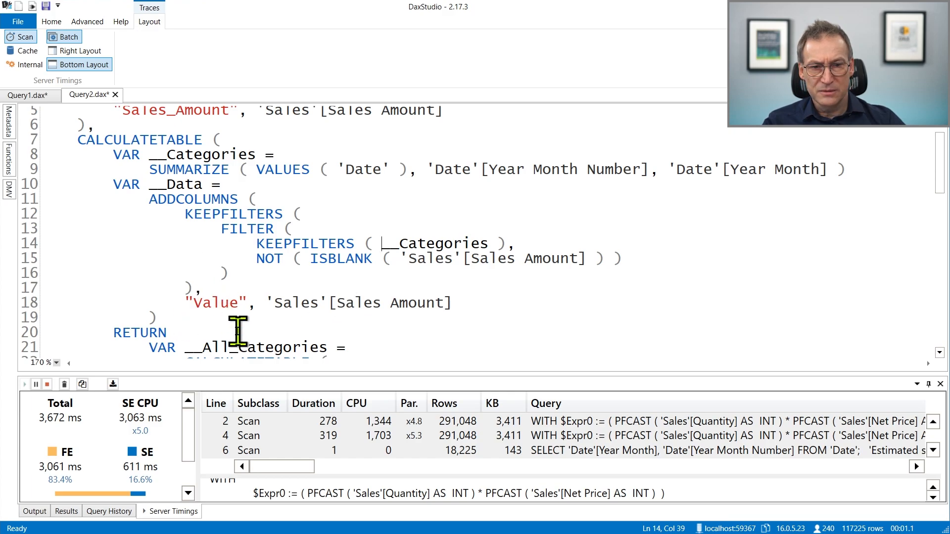
scroll(242, 318, "down", 1)
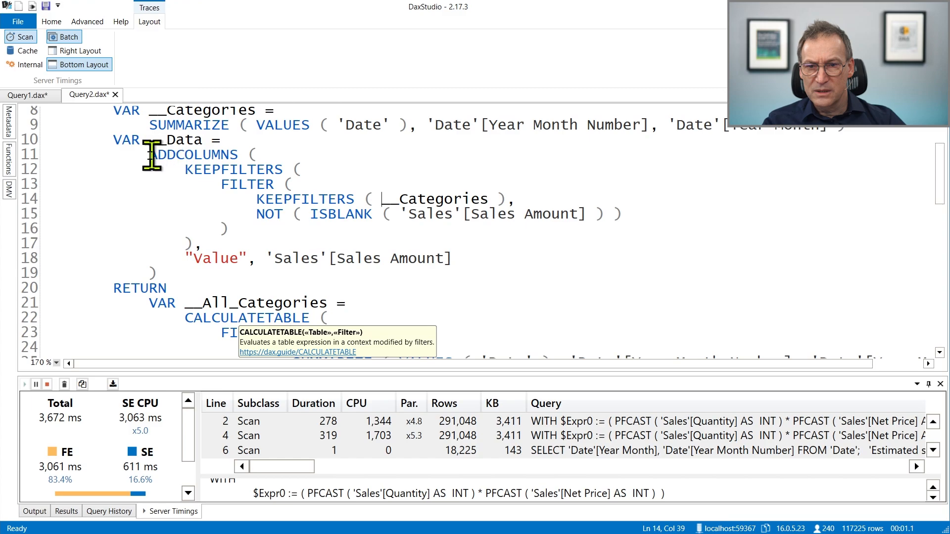
left_click_drag(151, 155, 190, 261)
left_click(250, 297)
scroll(251, 297, "down", 3)
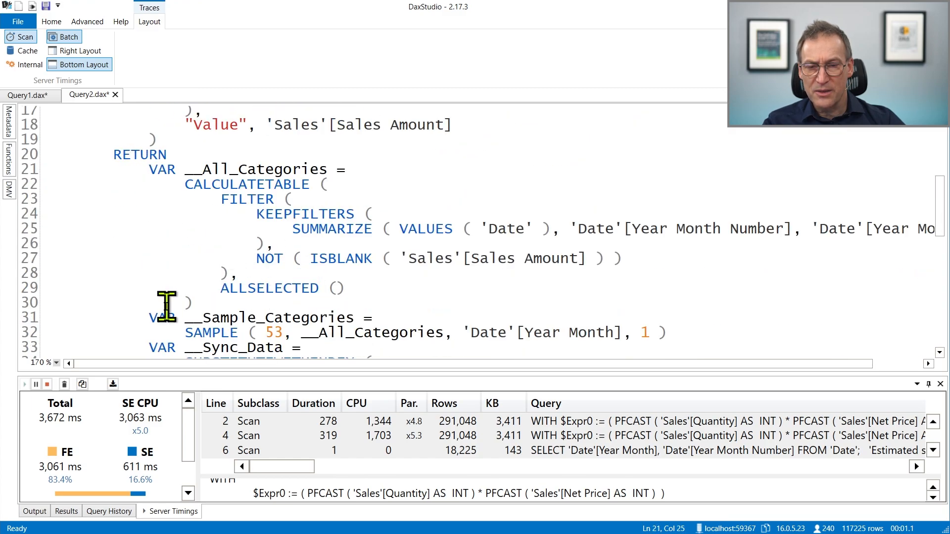
left_click(284, 187)
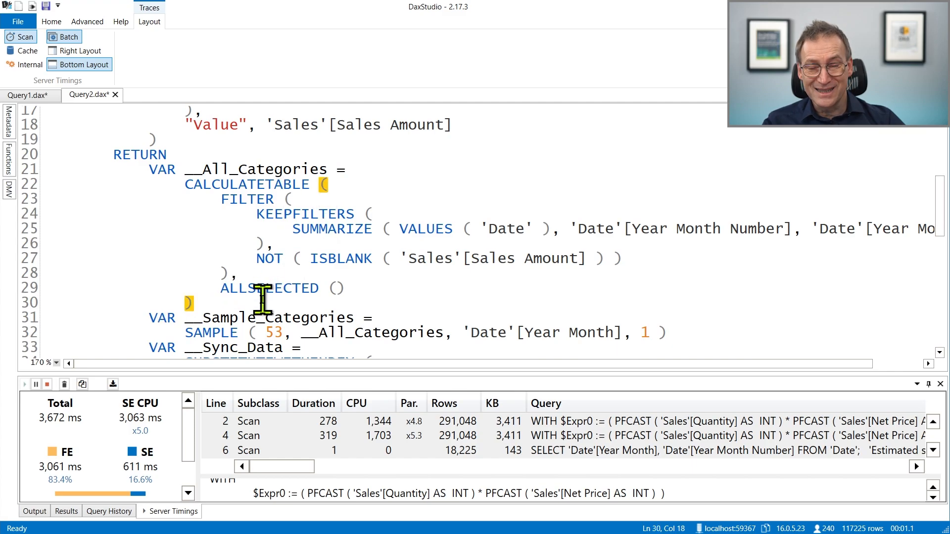
Step: Examine the SAMPLE expression in __Sample_Categories, focusing on its 53 row argument and its __All_Categories table argument
scroll(263, 299, "down", 2)
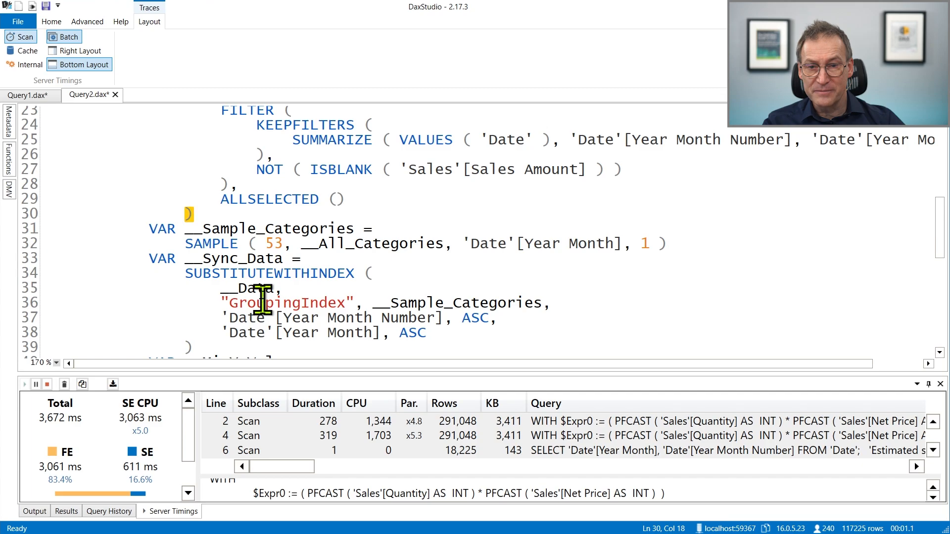
left_click_drag(186, 244, 708, 244)
left_click(662, 243)
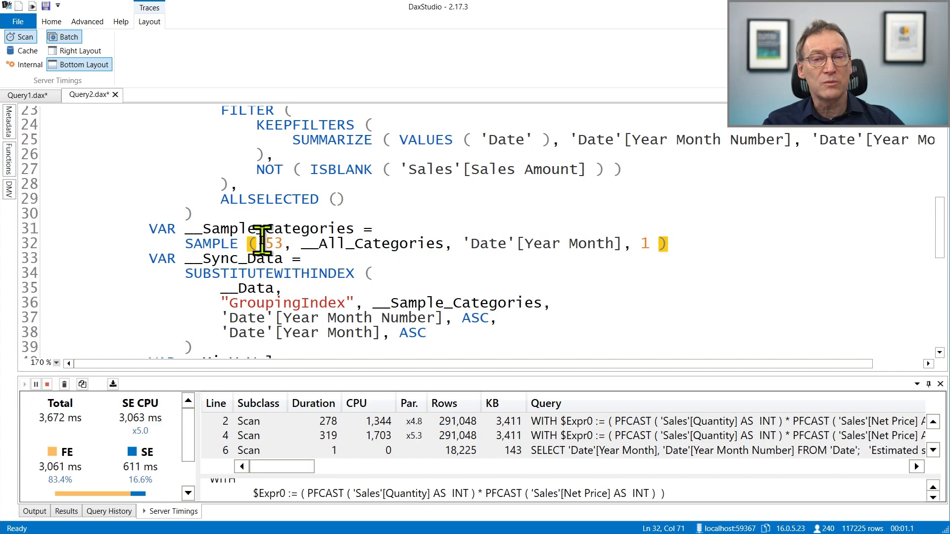
left_click_drag(302, 244, 459, 244)
scroll(445, 246, "up", 2)
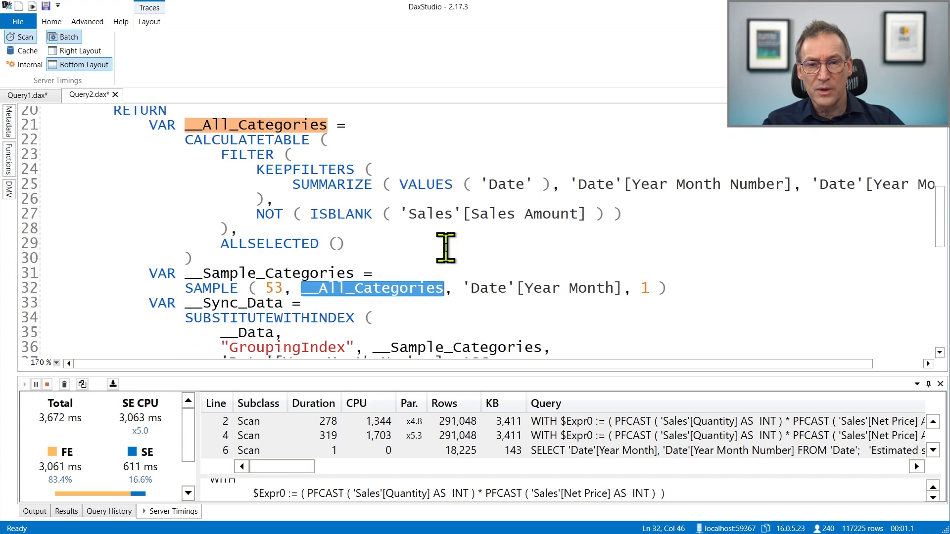
left_click_drag(266, 335, 276, 329)
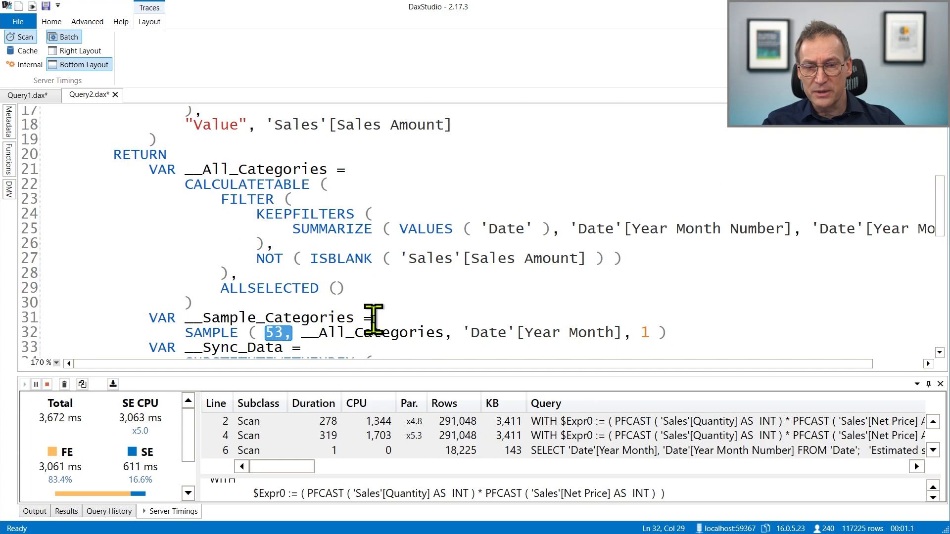
Step: Examine the SUBSTITUTEWITHINDEX call in __Sync_Data, including "GroupingIndex" and the 'Date'[Year Month Number] and 'Date'[Year Month] sort columns
scroll(373, 319, "down", 3)
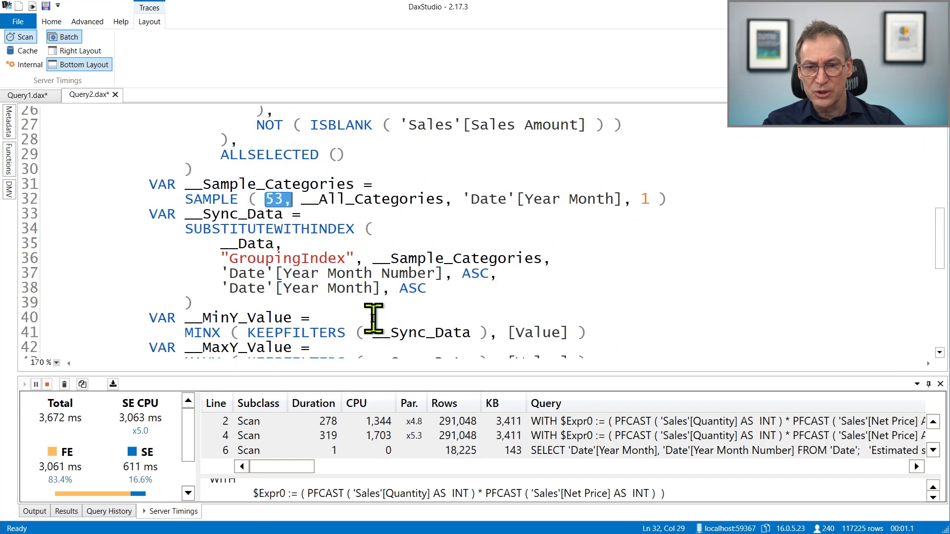
left_click_drag(186, 242, 319, 232)
left_click_drag(187, 231, 345, 230)
left_click(320, 302)
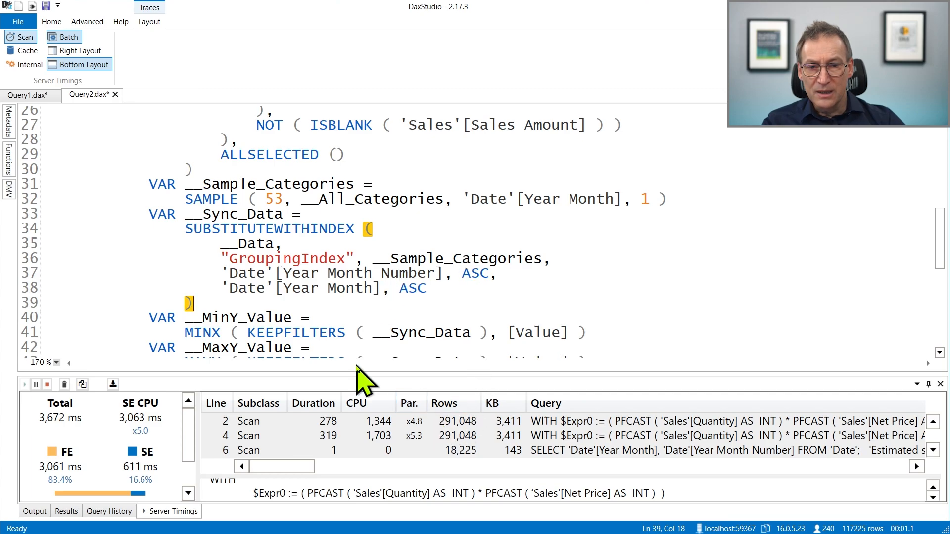
left_click(310, 274)
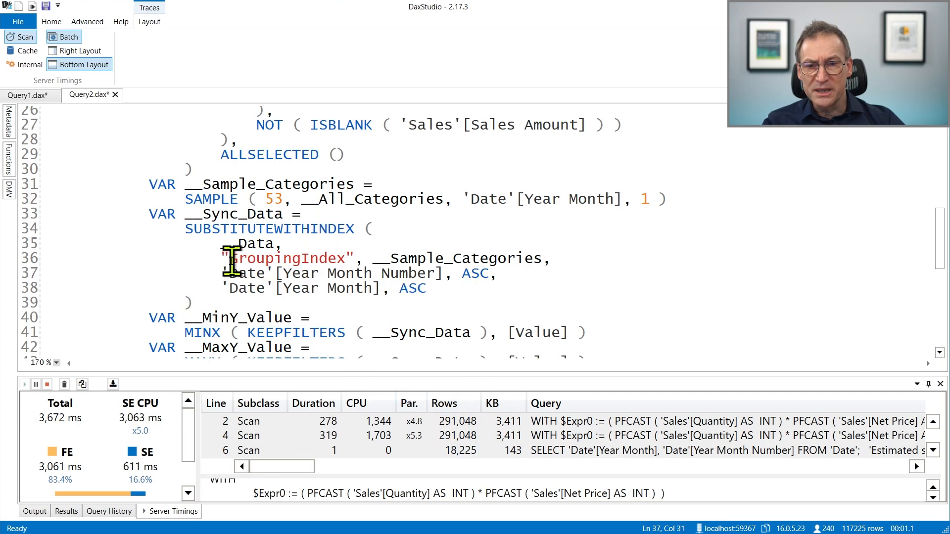
left_click_drag(231, 259, 301, 258)
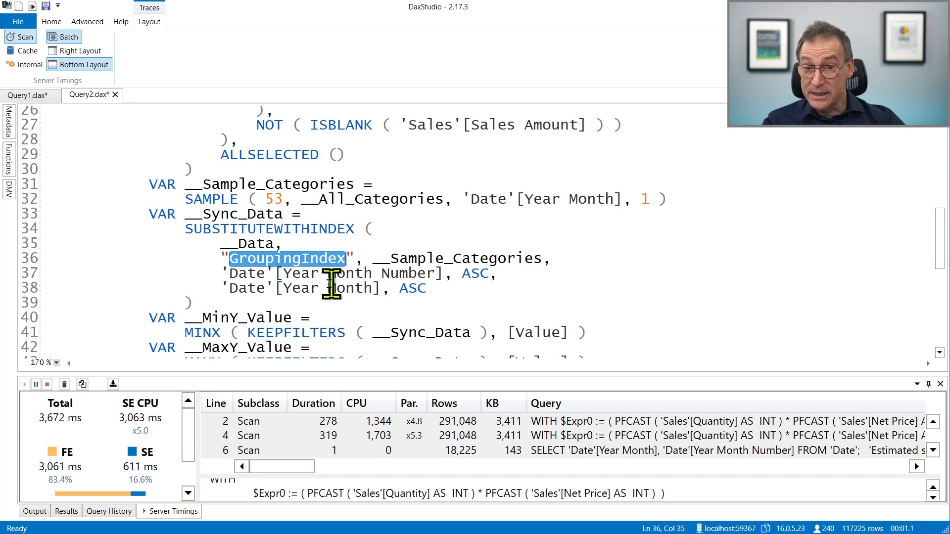
left_click_drag(283, 273, 419, 273)
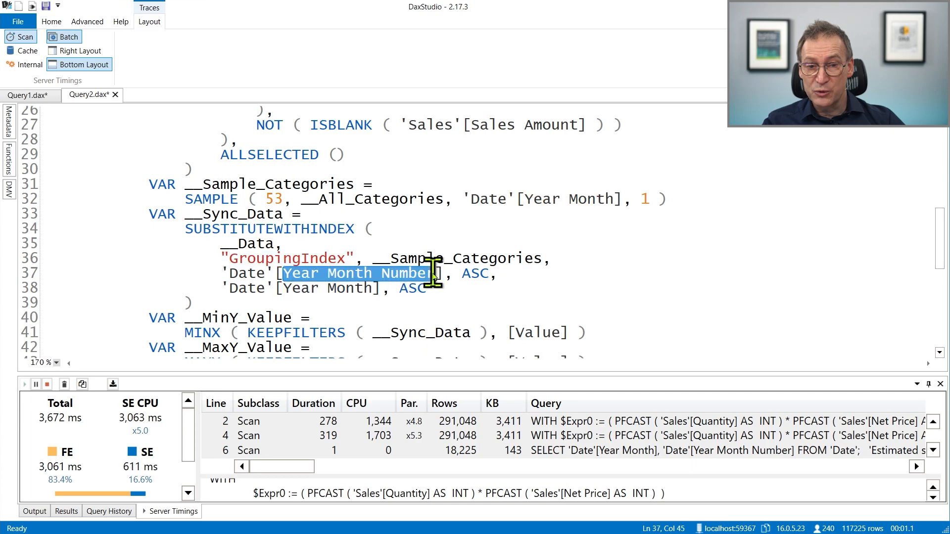
left_click_drag(287, 288, 371, 295)
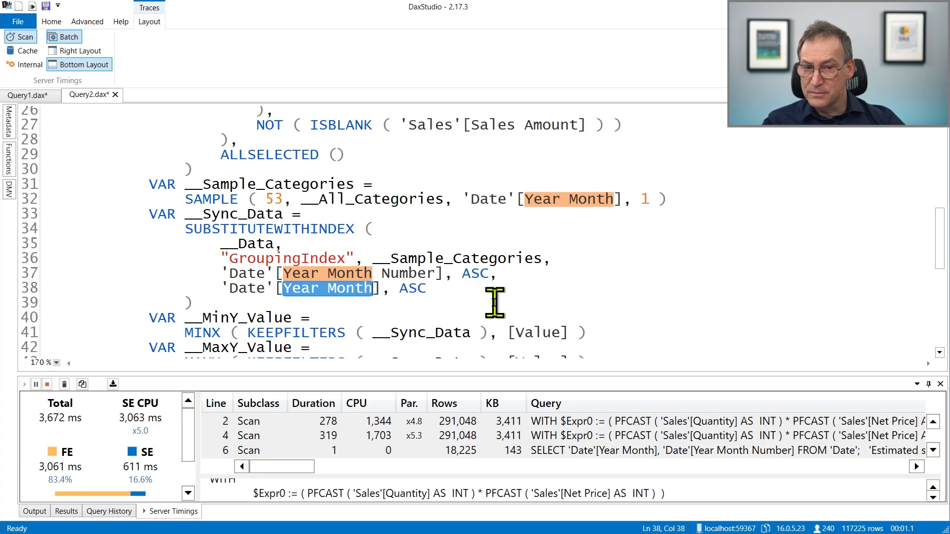
Step: Try removing the 'Date'[Year Month], ASC sort argument from SUBSTITUTEWITHINDEX in __Sync_Data, and undo the deletion
left_click(499, 275)
left_click(426, 275)
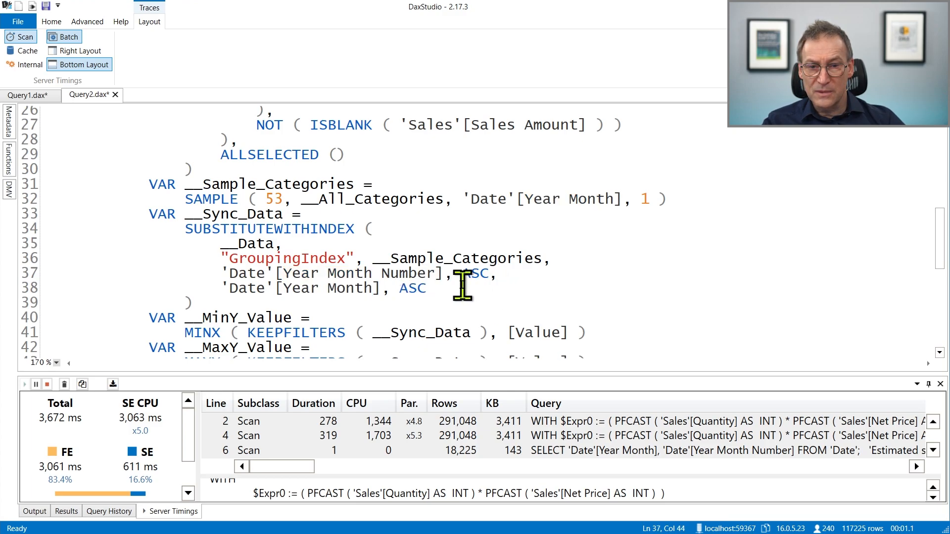
double_click(449, 274)
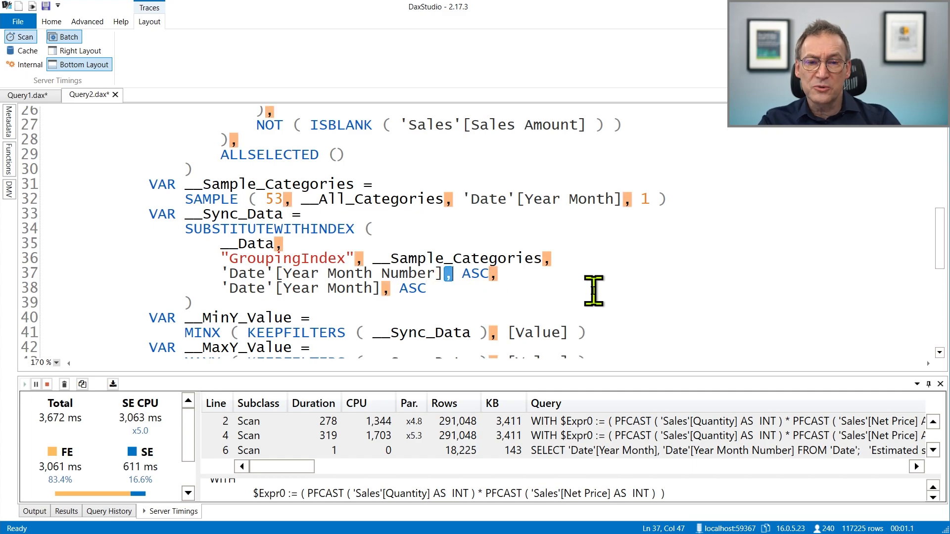
key("shift+End")
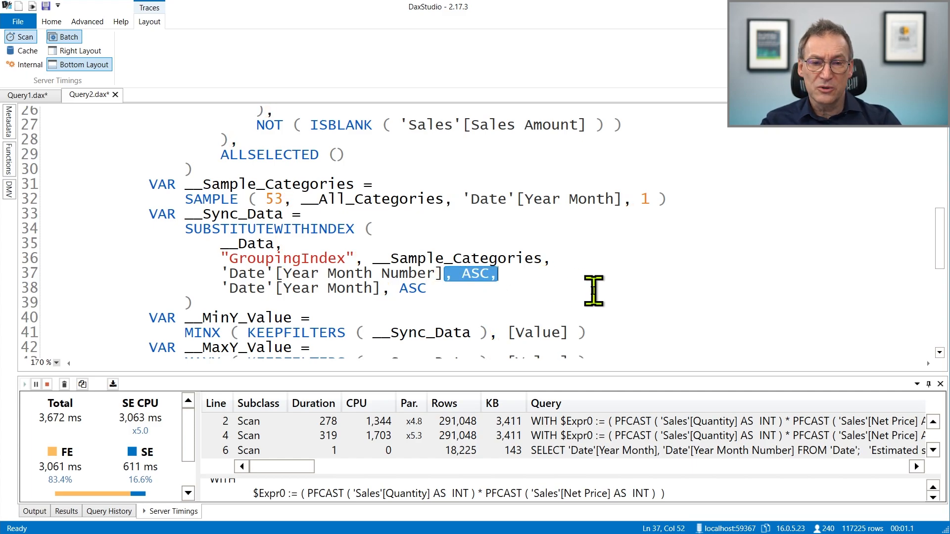
left_click(593, 291)
key("shift+Down")
key("Delete")
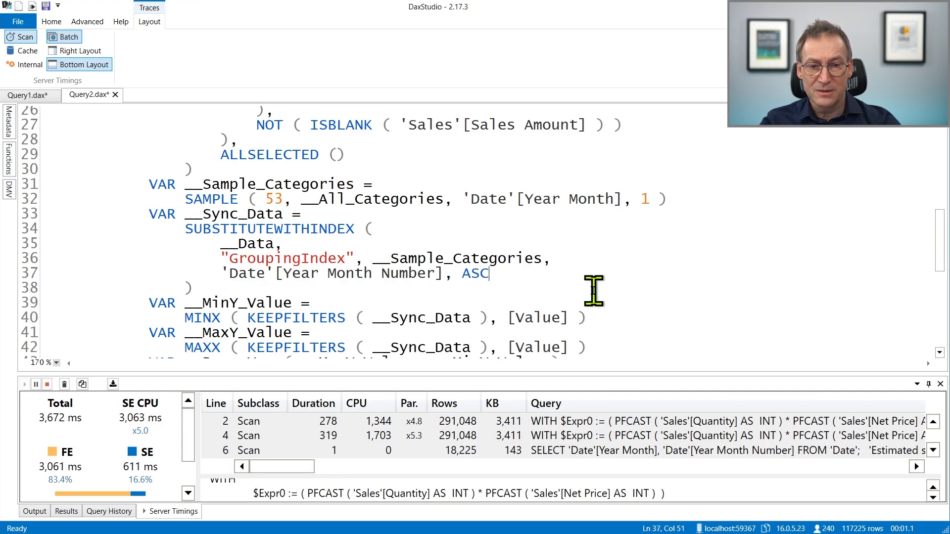
key("ctrl+z")
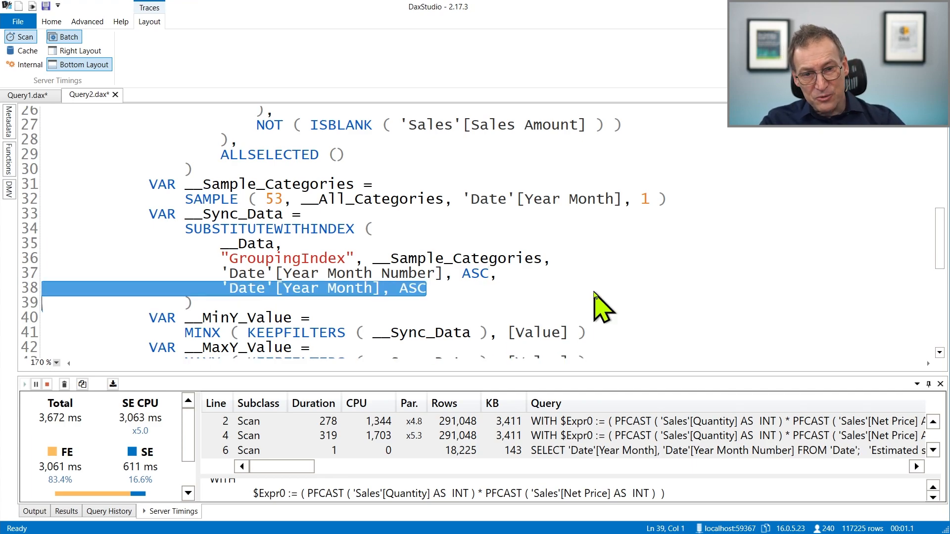
left_click(512, 275)
Step: Review the variables from __MinY_Value to __Non_Blank_Sync_Data and the SELECTCOLUMNS expression returned at the end of the query
scroll(513, 276, "down", 2)
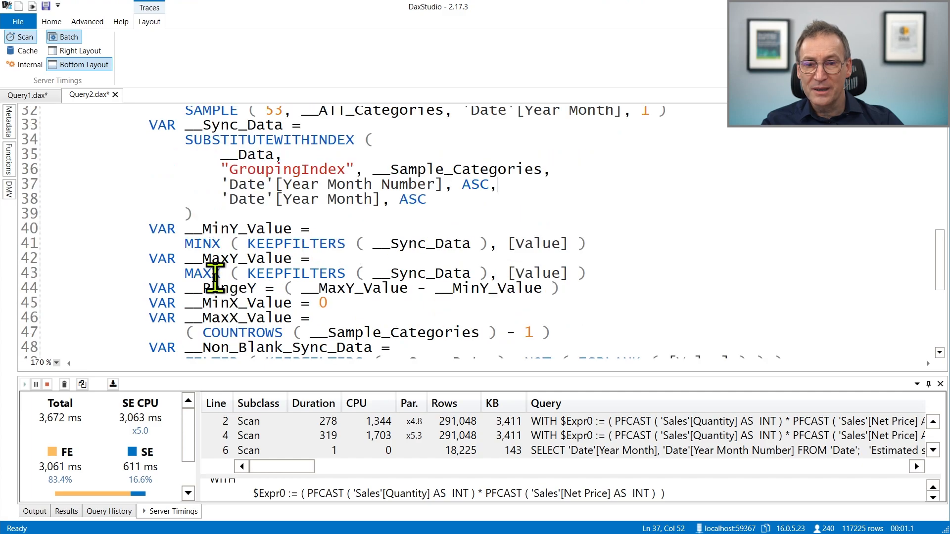
left_click(215, 273)
scroll(346, 305, "down", 1)
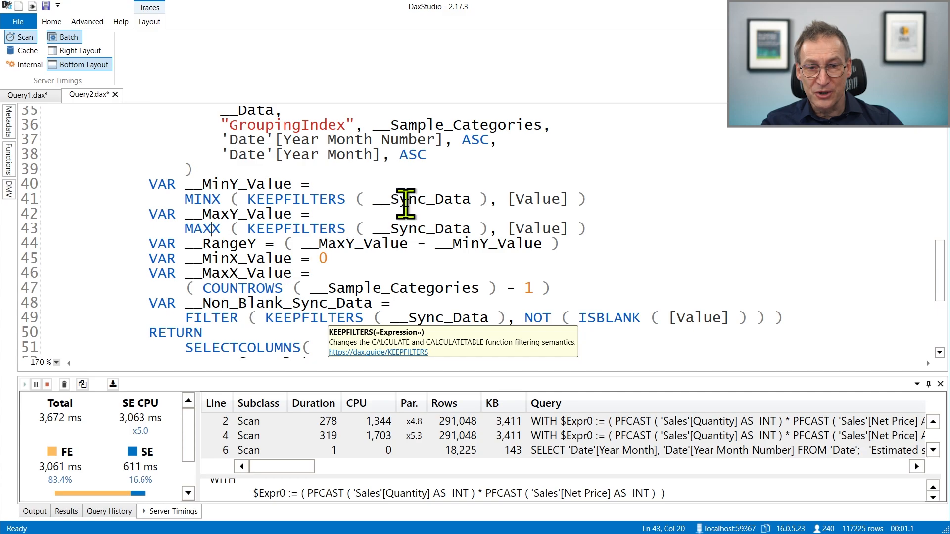
scroll(420, 311, "down", 1)
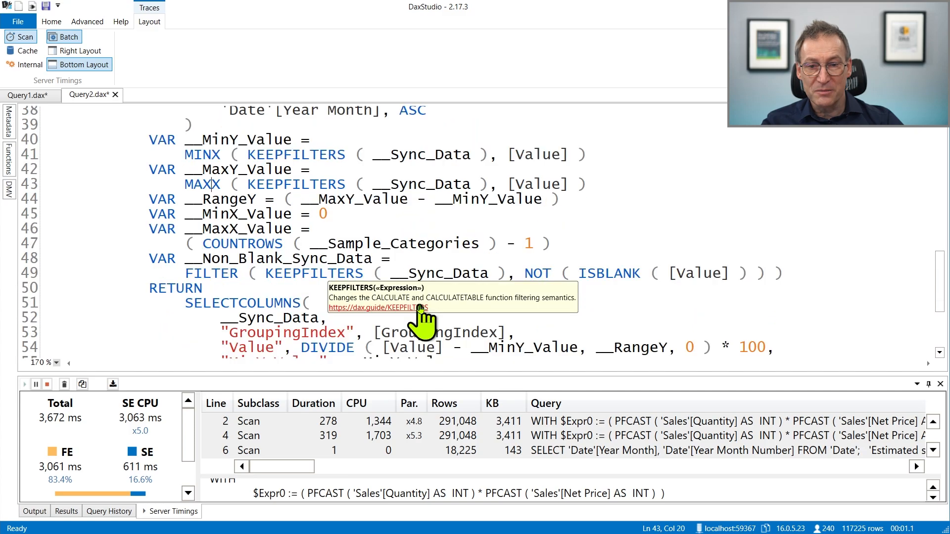
left_click(173, 273)
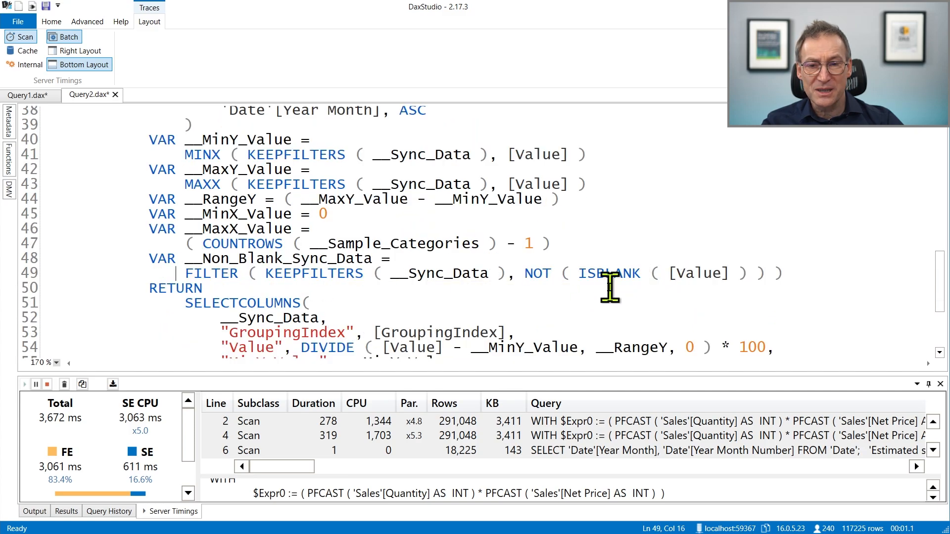
scroll(610, 287, "down", 3)
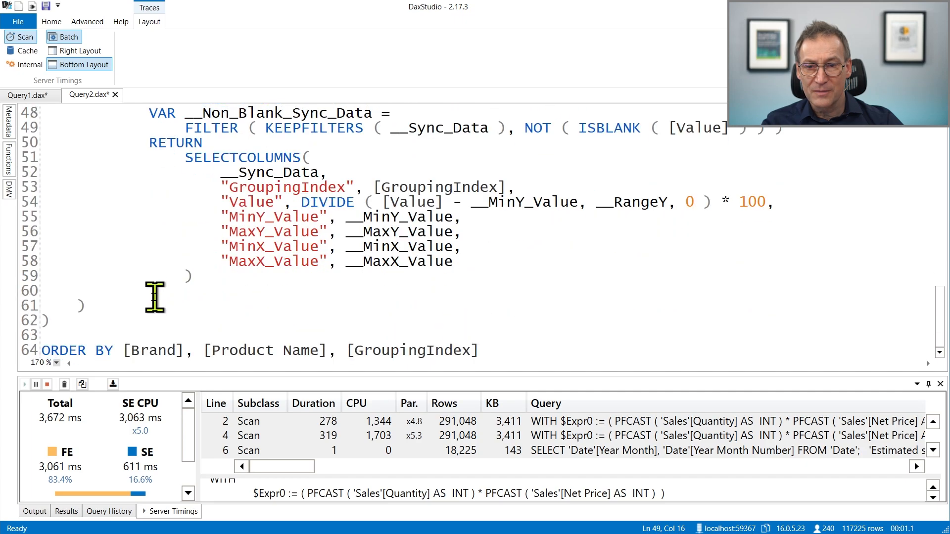
scroll(275, 303, "up", 2)
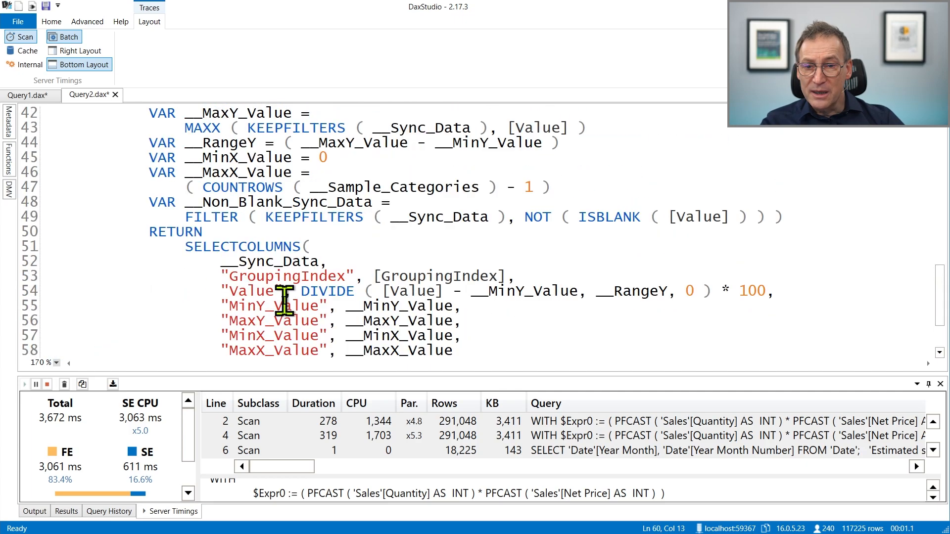
scroll(317, 301, "up", 1)
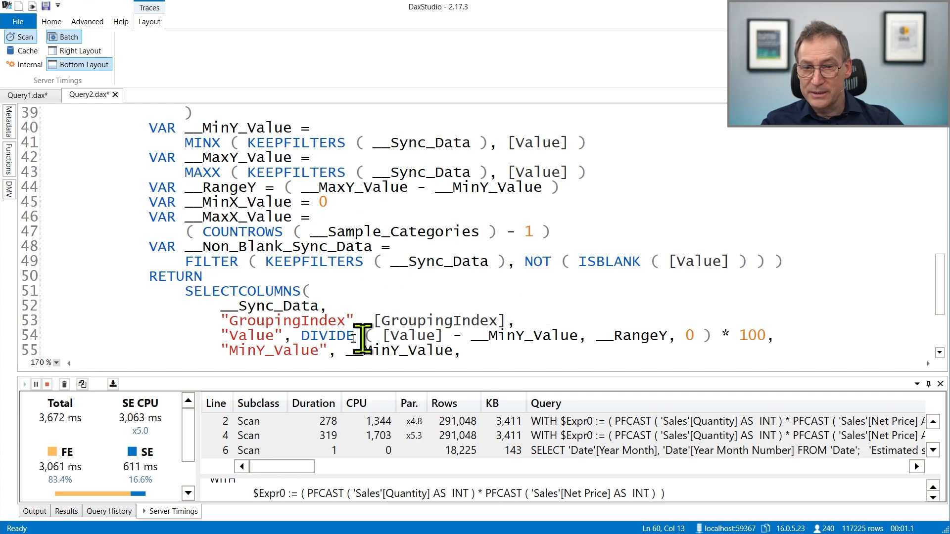
Step: Run the query, enlarge the Server Timings results, and inspect the first scan and the number of rows returned
left_click(211, 291)
key("F5")
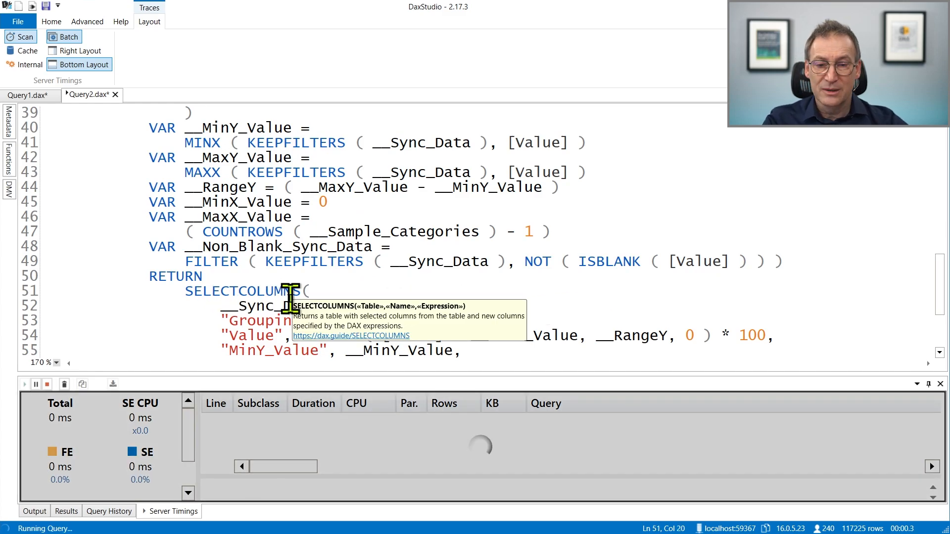
left_click_drag(379, 375, 361, 299)
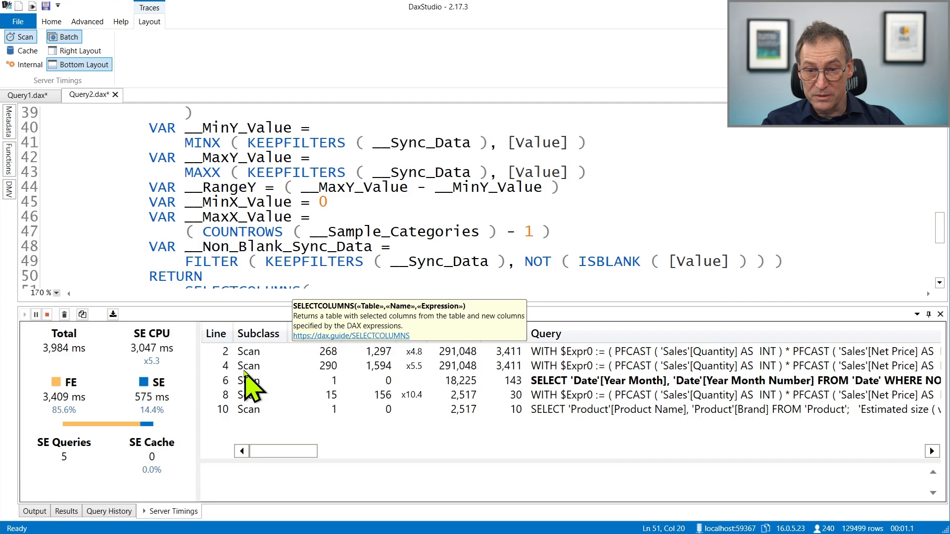
left_click(246, 352)
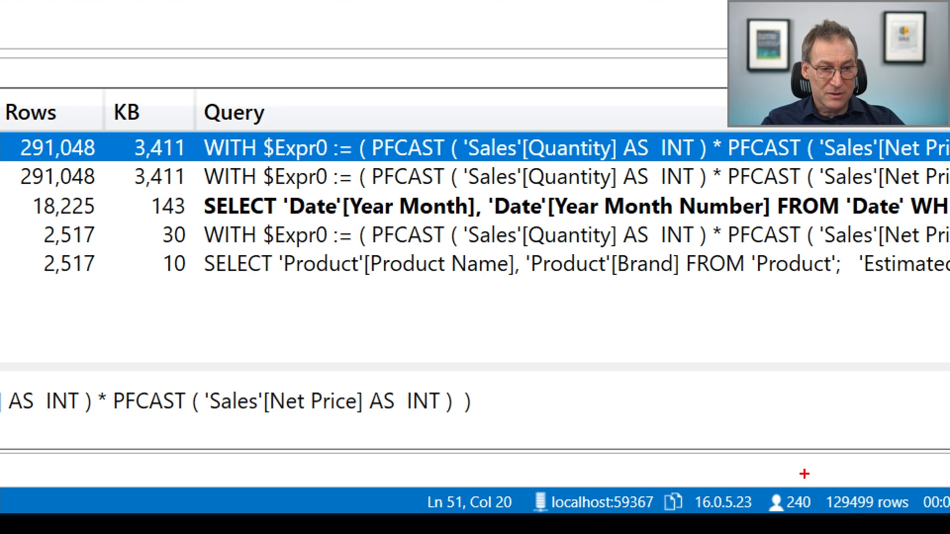
left_click_drag(804, 474, 946, 517)
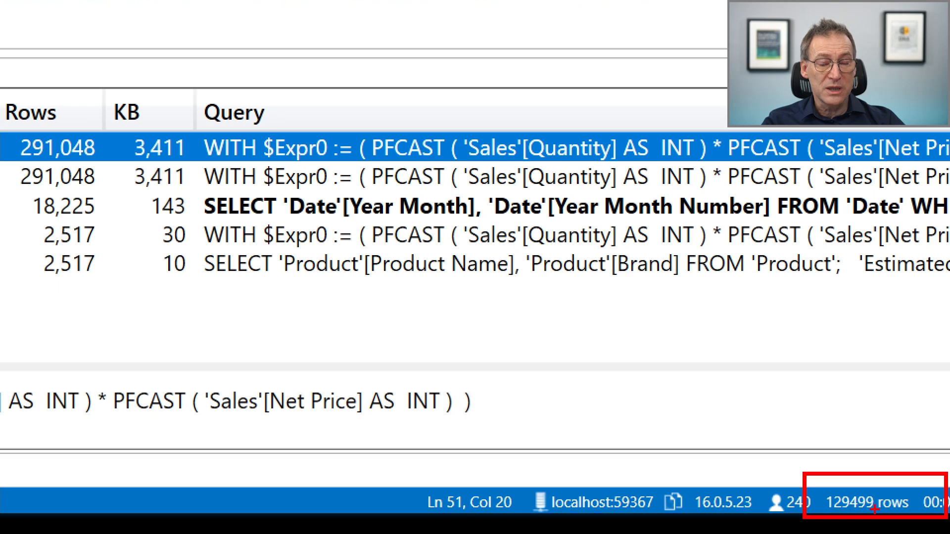
key("Escape")
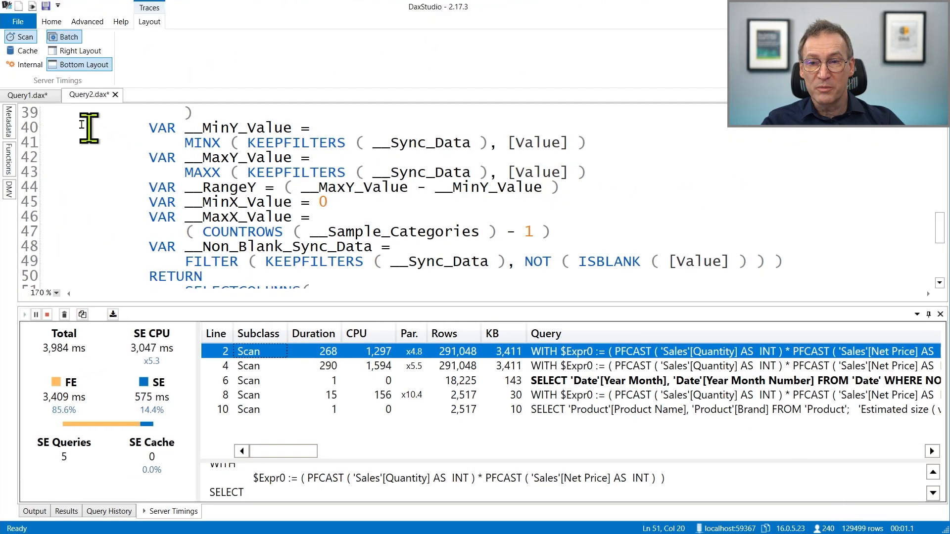
Step: Compare the Query1.dax timings with those of Query2.dax, and review the Query2.dax code from GENERATE down through its variables
left_click(28, 95)
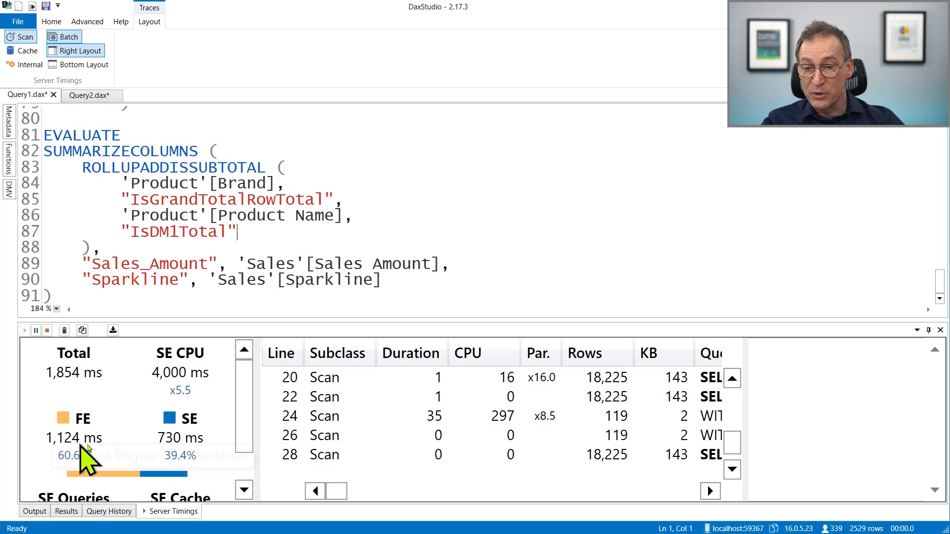
left_click(88, 98)
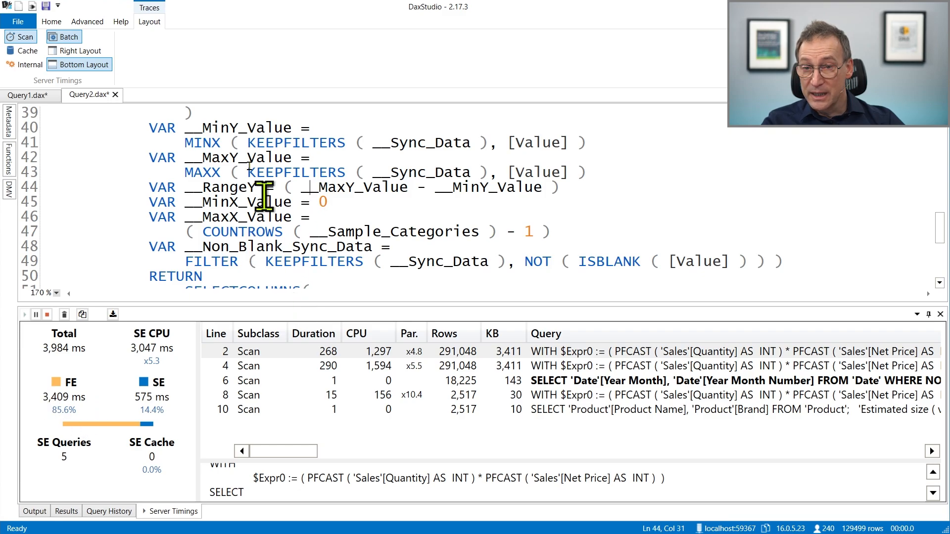
scroll(256, 217, "up", 6)
scroll(256, 217, "up", 7)
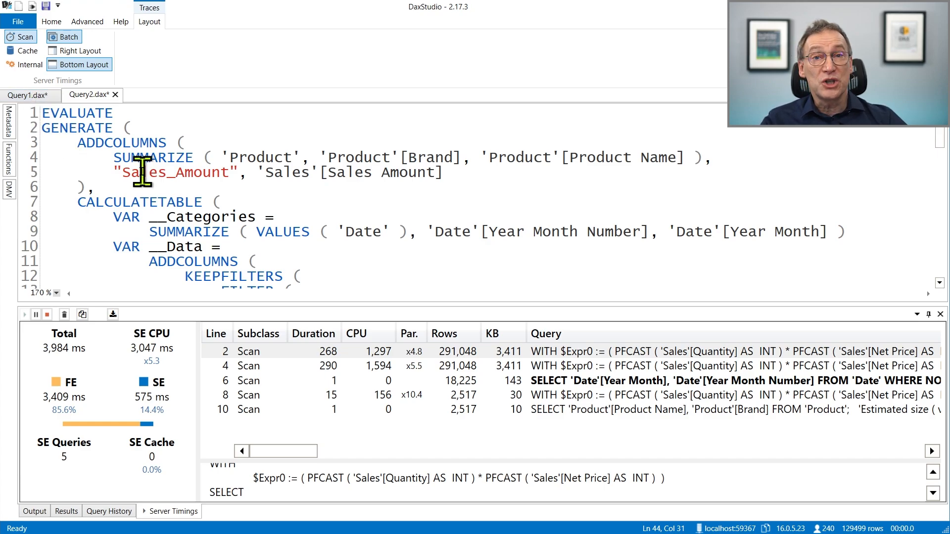
scroll(292, 207, "down", 5)
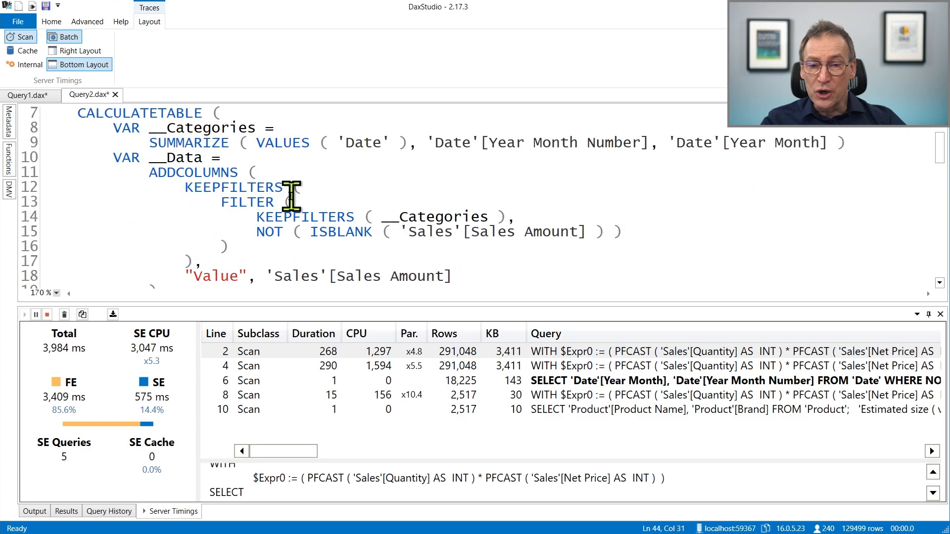
scroll(292, 212, "down", 2)
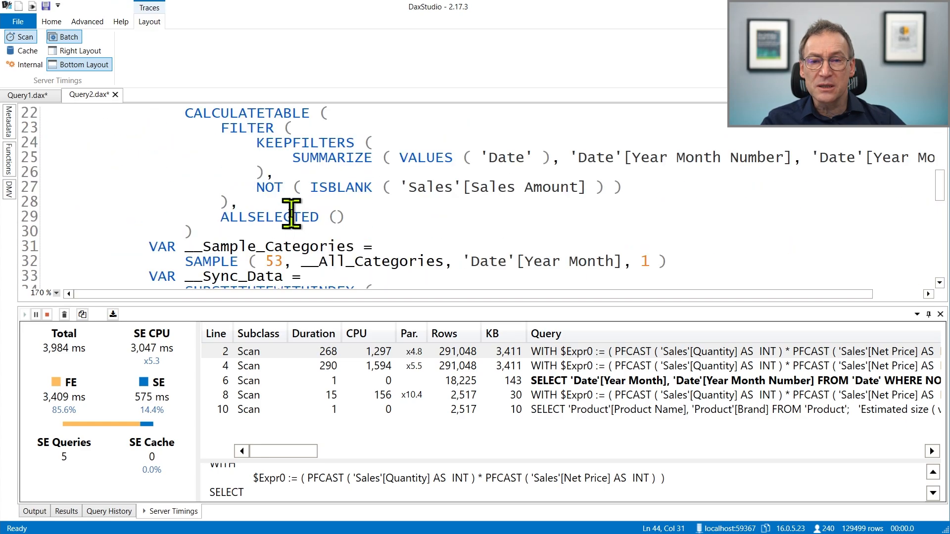
scroll(292, 214, "down", 2)
scroll(291, 214, "down", 5)
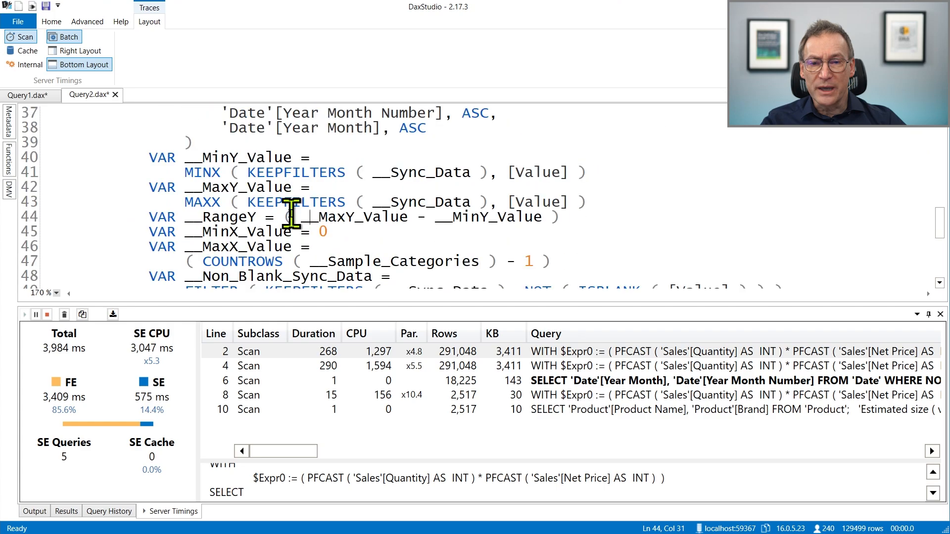
Step: Examine the outer ADDCOLUMNS block over 'Product'[Brand] and 'Product'[Product Name] that computes "Sales_Amount" as GENERATE's first argument
scroll(290, 213, "up", 11)
scroll(282, 220, "up", 3)
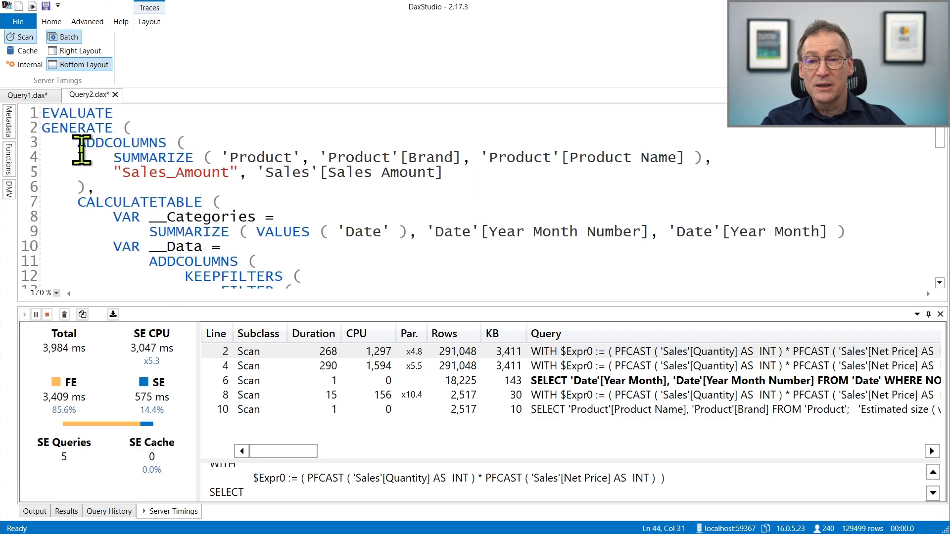
left_click_drag(74, 146, 17, 151)
left_click(140, 181)
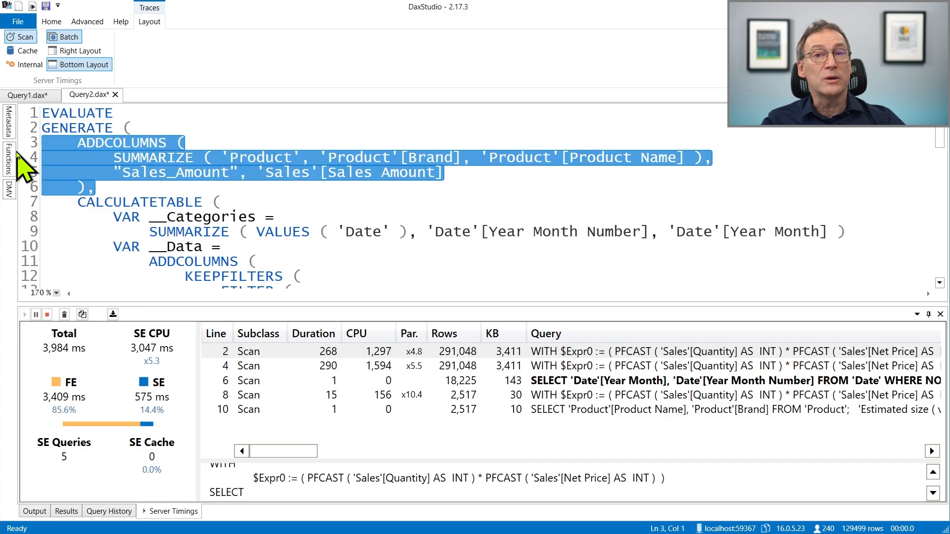
left_click(163, 193)
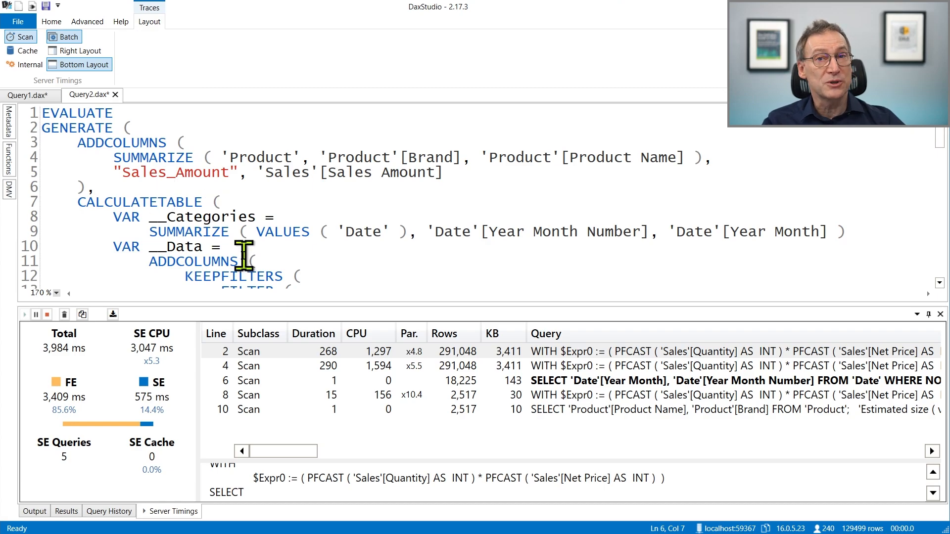
Step: Check the sparkline variables leading to __Result in Query1.dax, and leave that query for the matrix report in Power BI Desktop
left_click(28, 95)
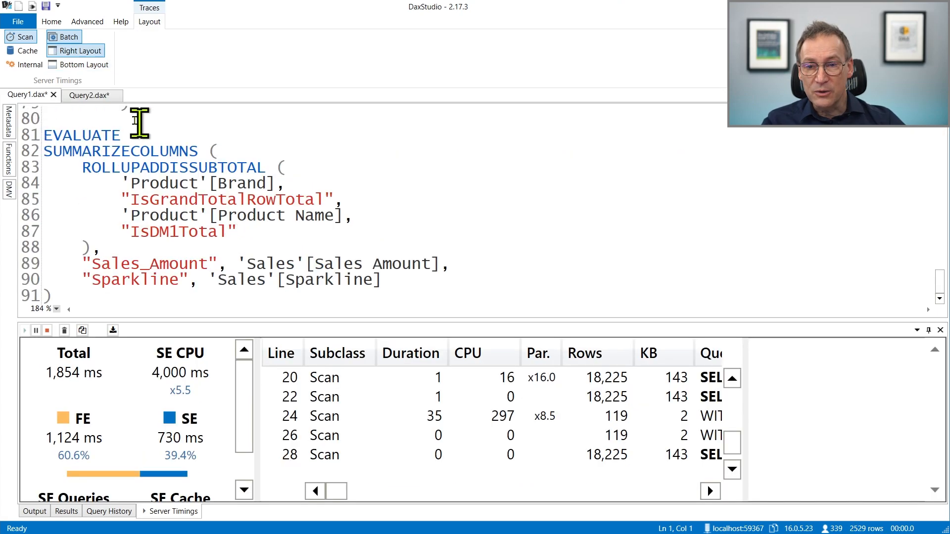
scroll(243, 243, "up", 12)
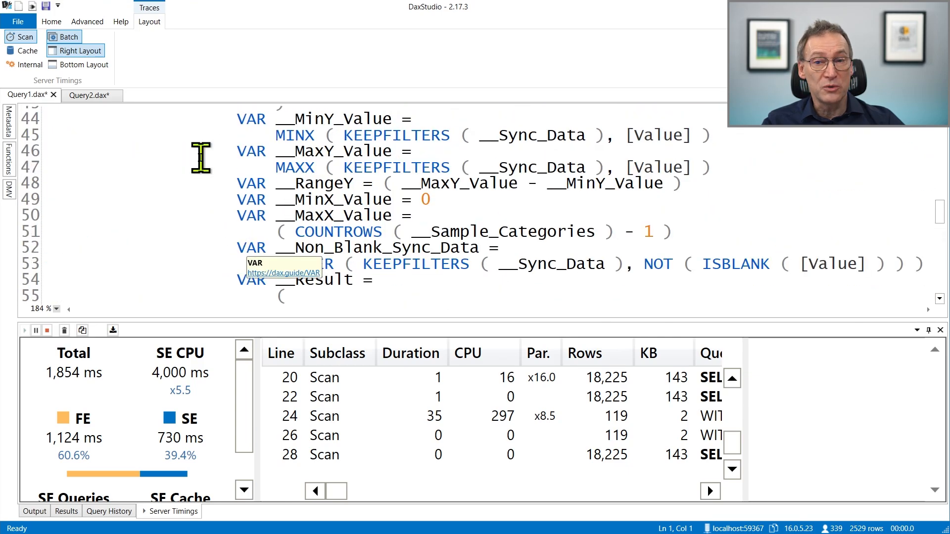
left_click(88, 95)
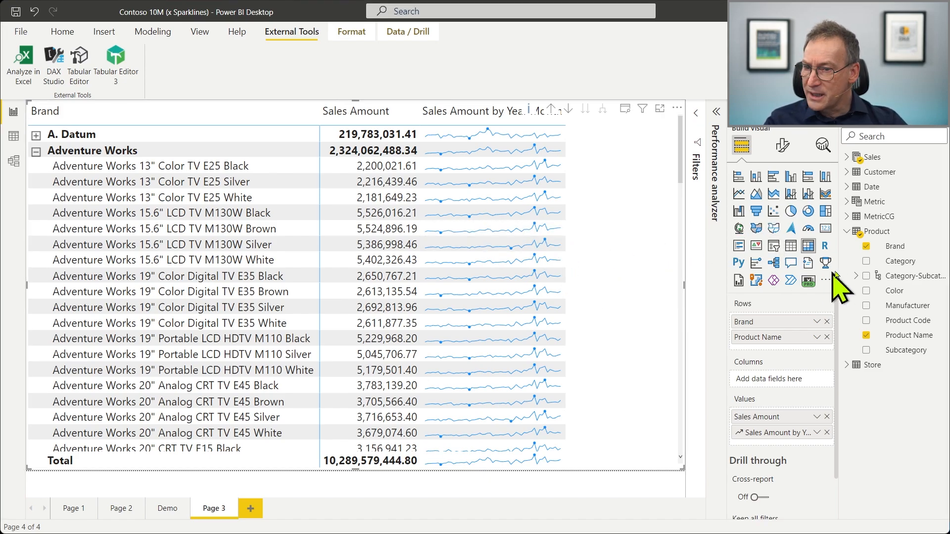
Step: Add the Margin measure from the Sales table to the values of the matrix
left_click(848, 158)
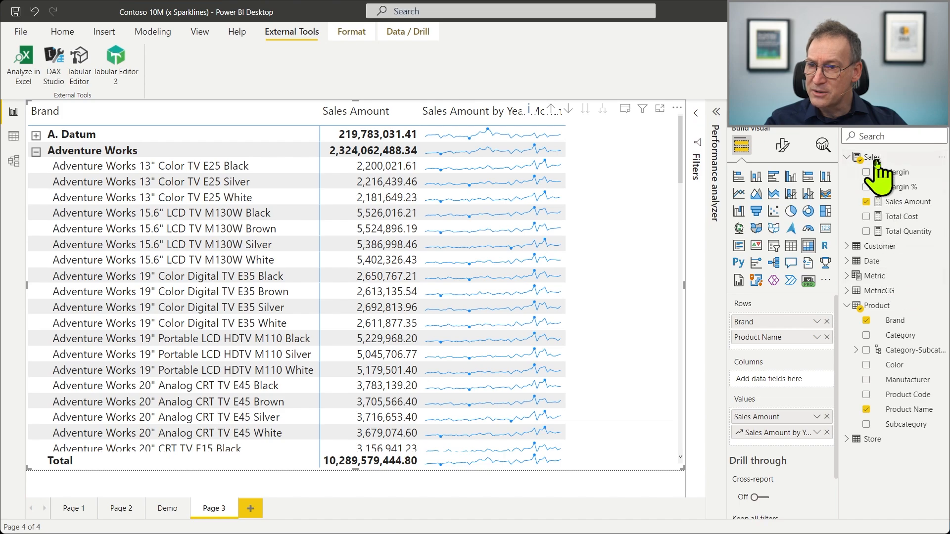
left_click_drag(896, 172, 579, 229)
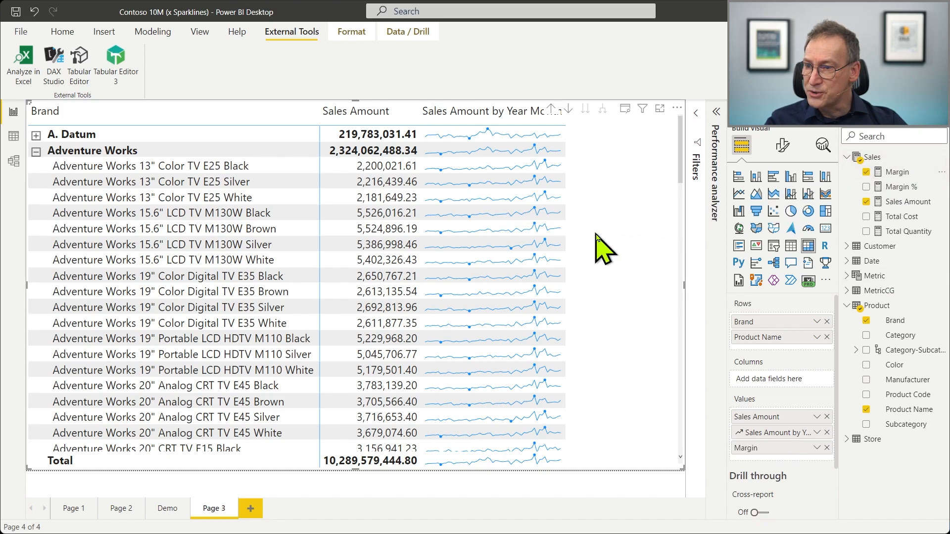
Step: Try a Margin sparkline with the Customer table's Name field on the X-axis, and remove it from the matrix values
left_click(817, 448)
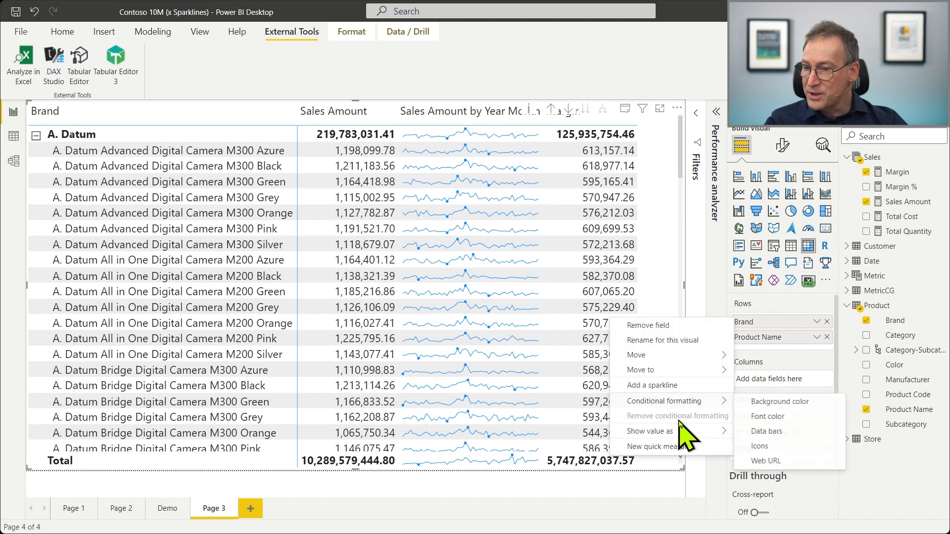
left_click(676, 385)
left_click(434, 291)
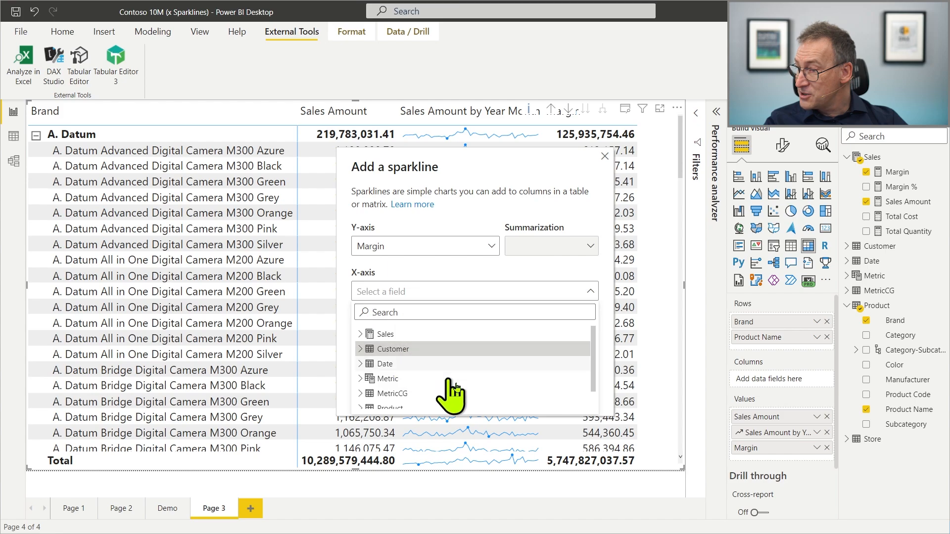
scroll(488, 387, "down", 2)
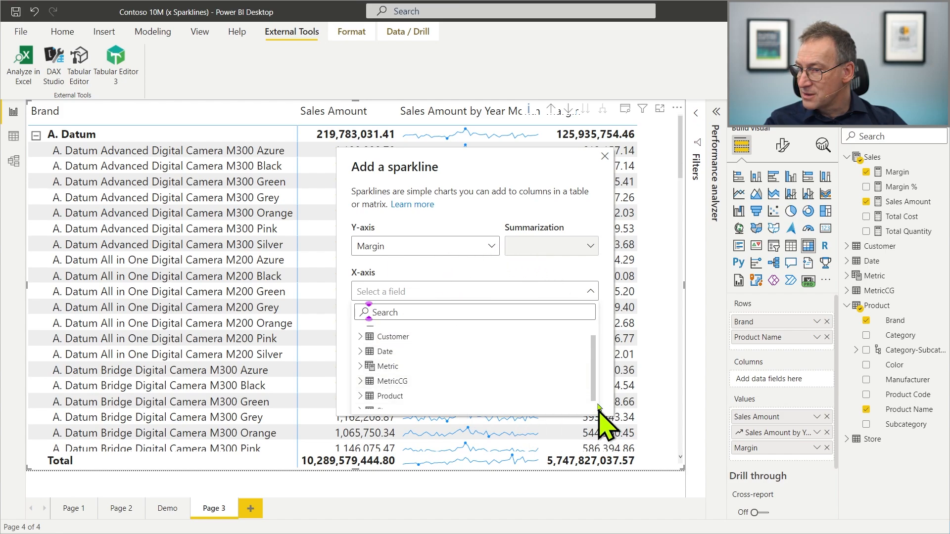
left_click(613, 340)
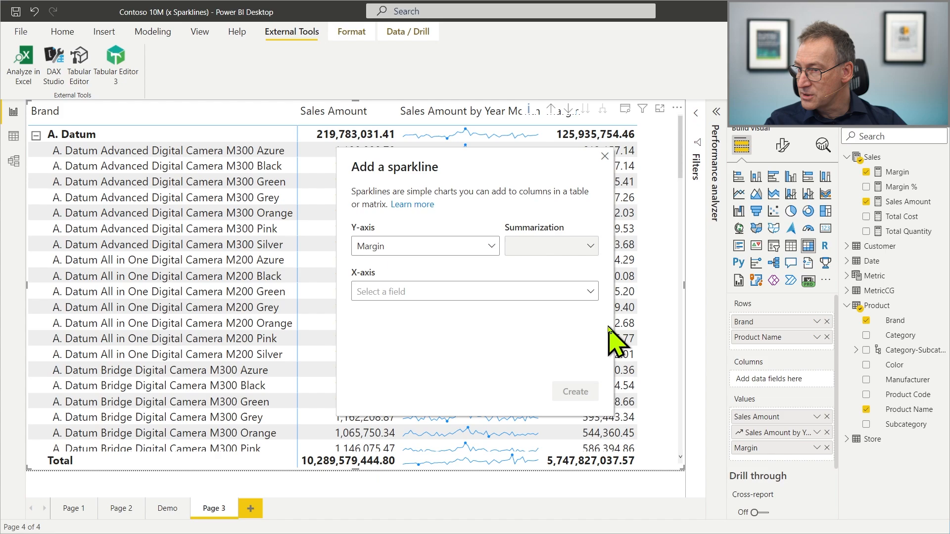
left_click(467, 292)
left_click(395, 352)
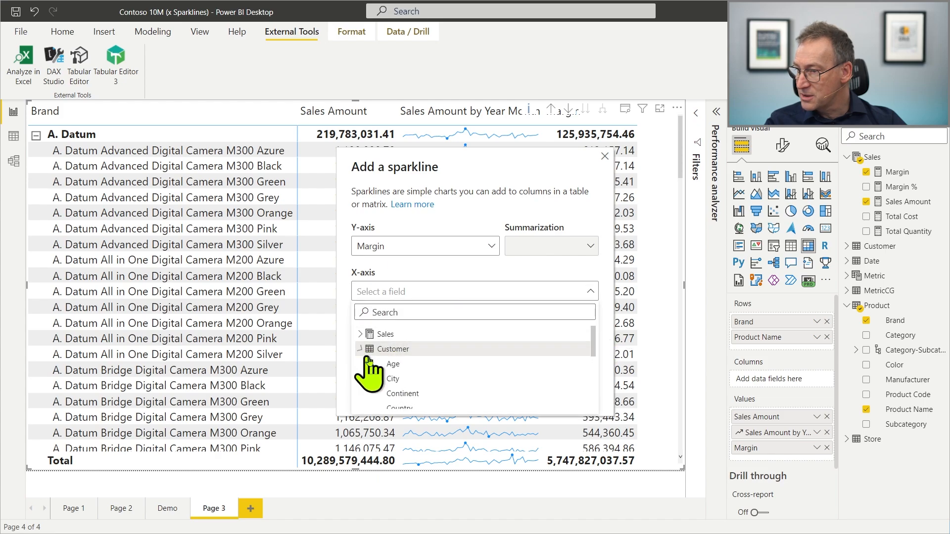
scroll(463, 376, "down", 1)
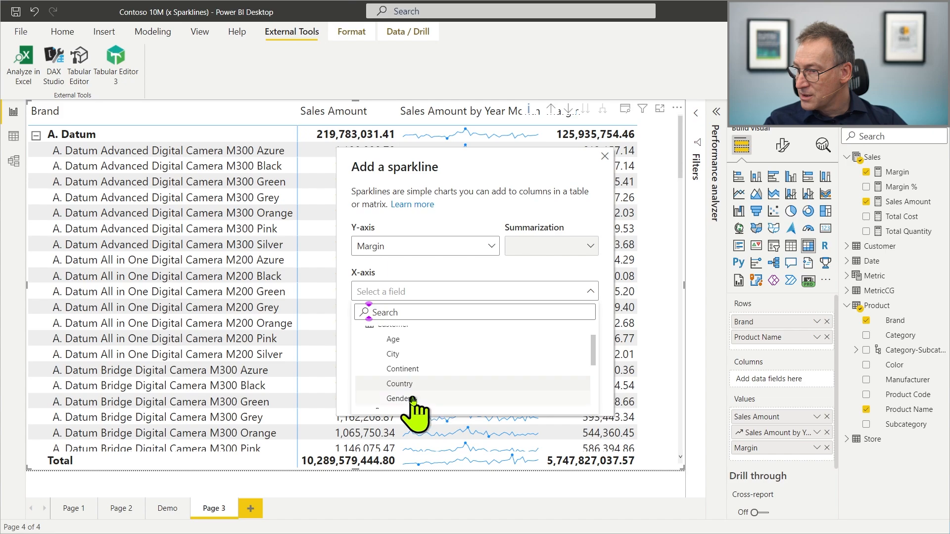
scroll(460, 385, "down", 1)
scroll(460, 386, "down", 1)
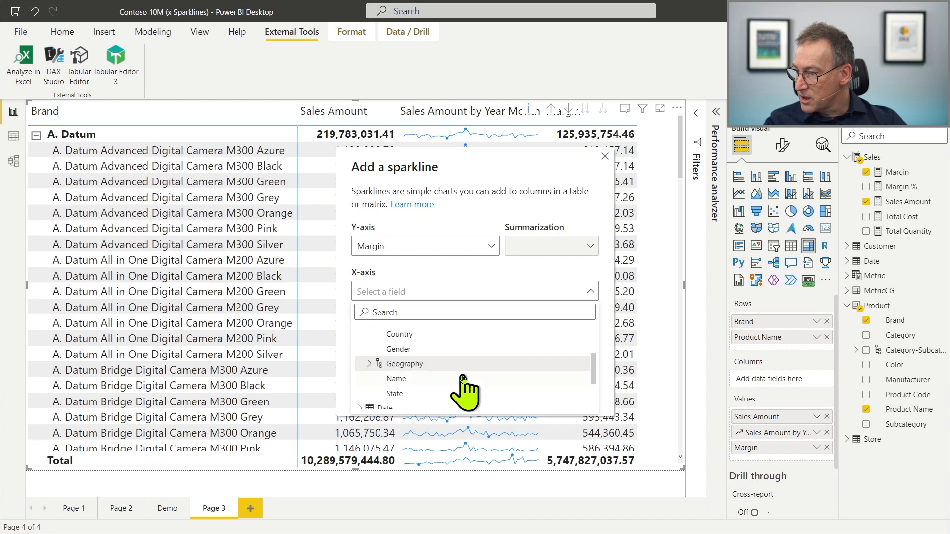
left_click(440, 392)
left_click(566, 390)
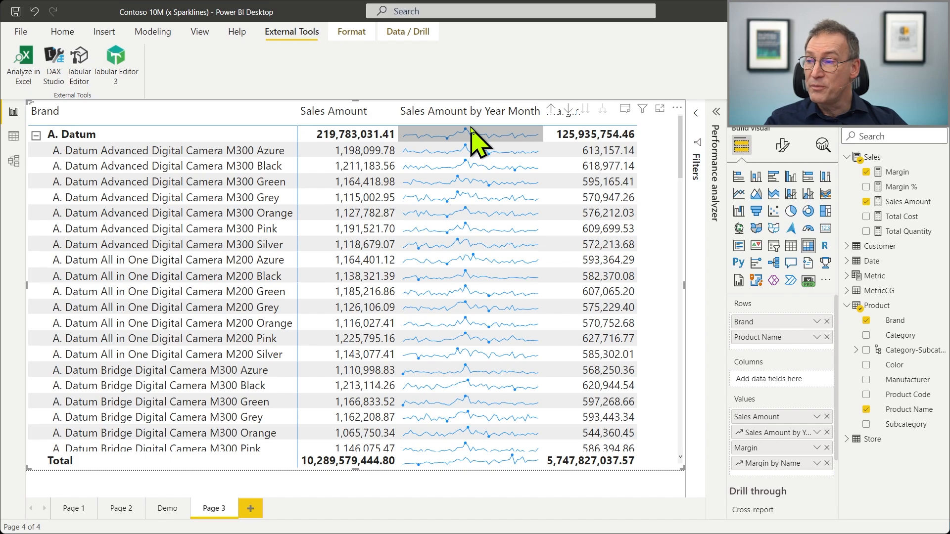
mouse_move(479, 149)
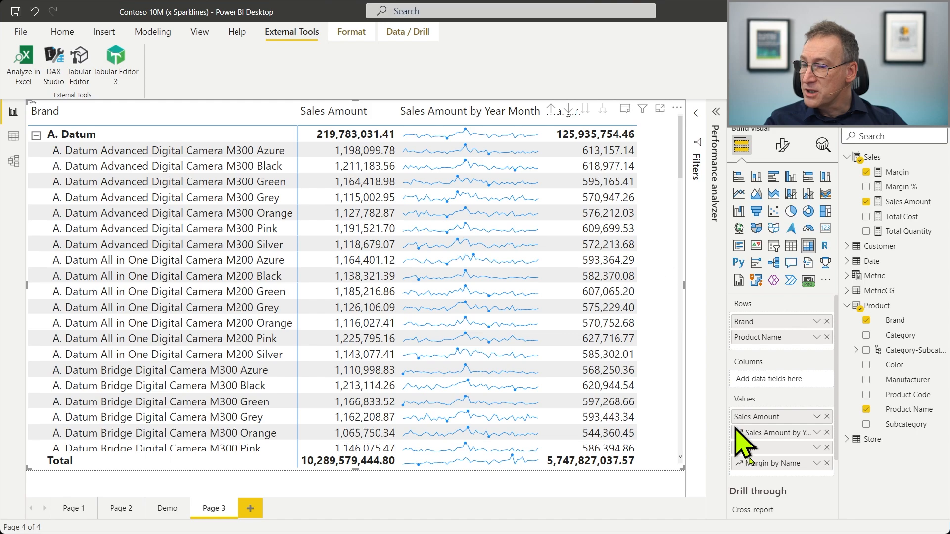
left_click(827, 465)
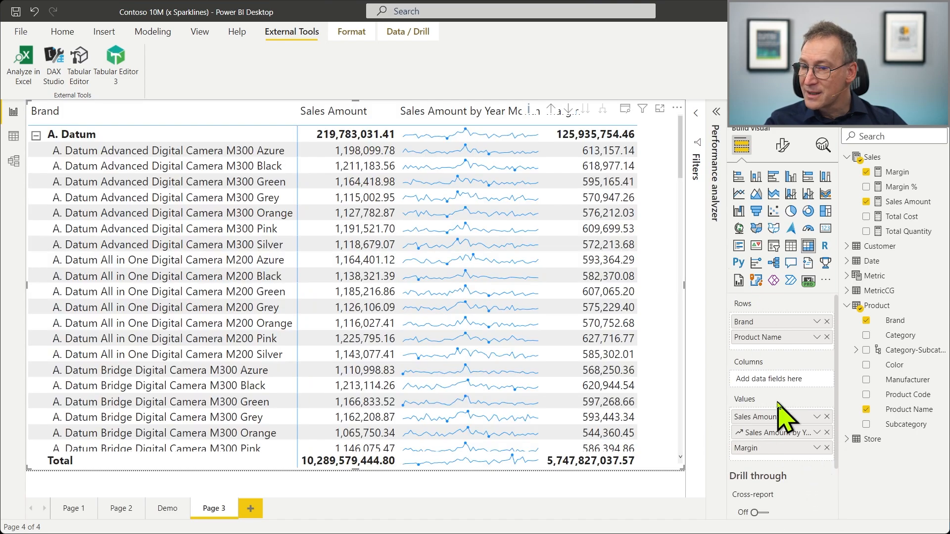
Step: Add a Margin sparkline with the Date table's Year on the X-axis, and check the new sparkline column in the A. Datum row
right_click(772, 448)
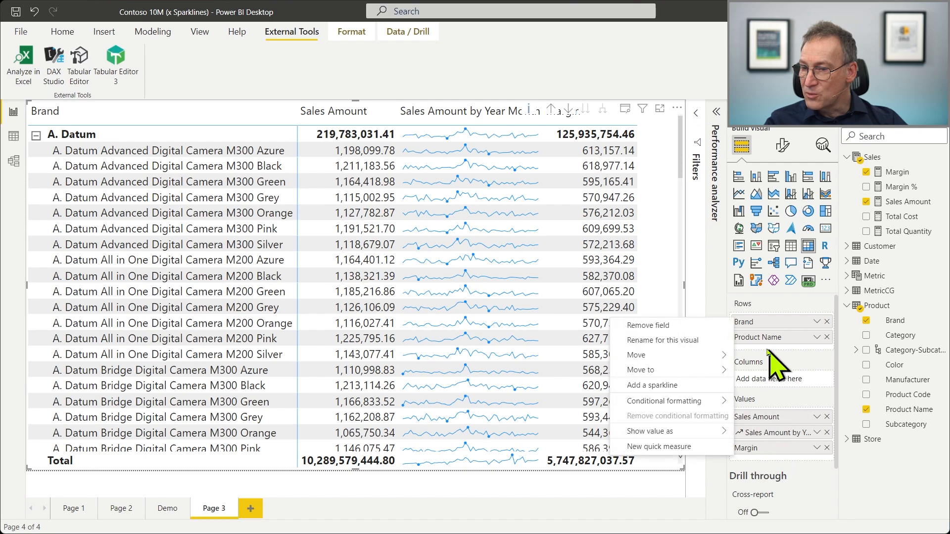
left_click(668, 385)
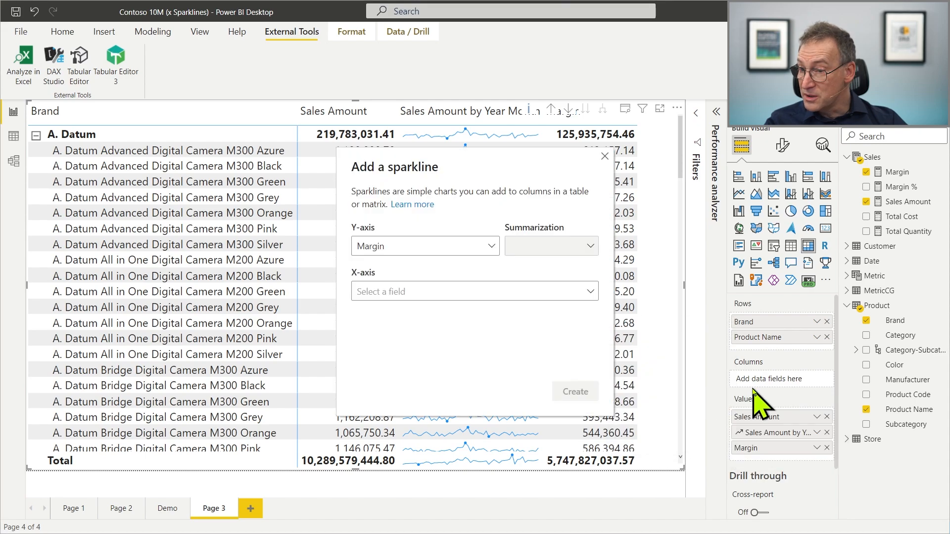
left_click(439, 296)
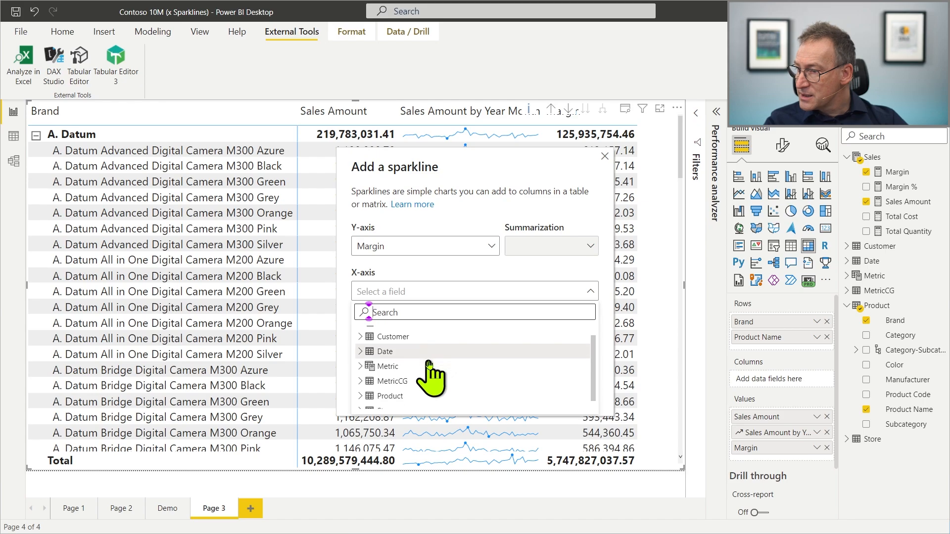
left_click(361, 364)
scroll(467, 376, "down", 4)
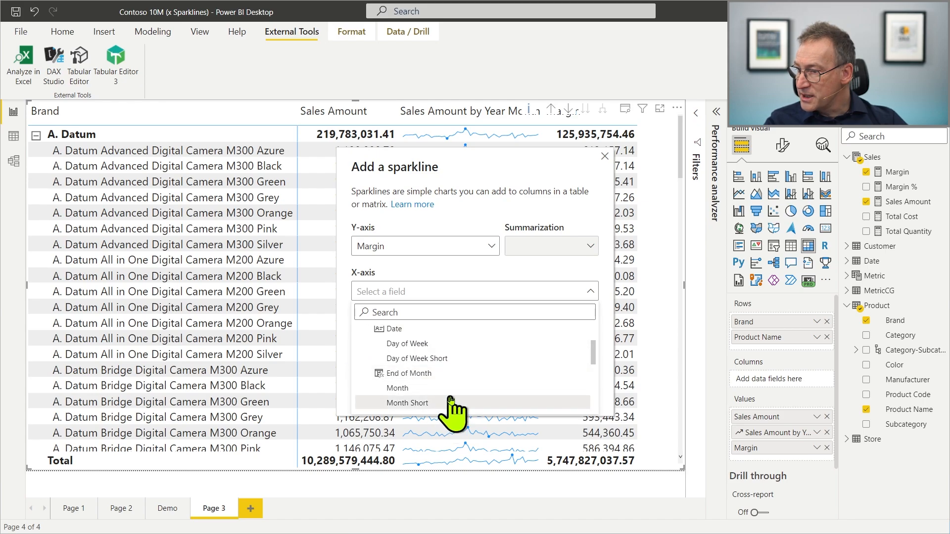
left_click(424, 395)
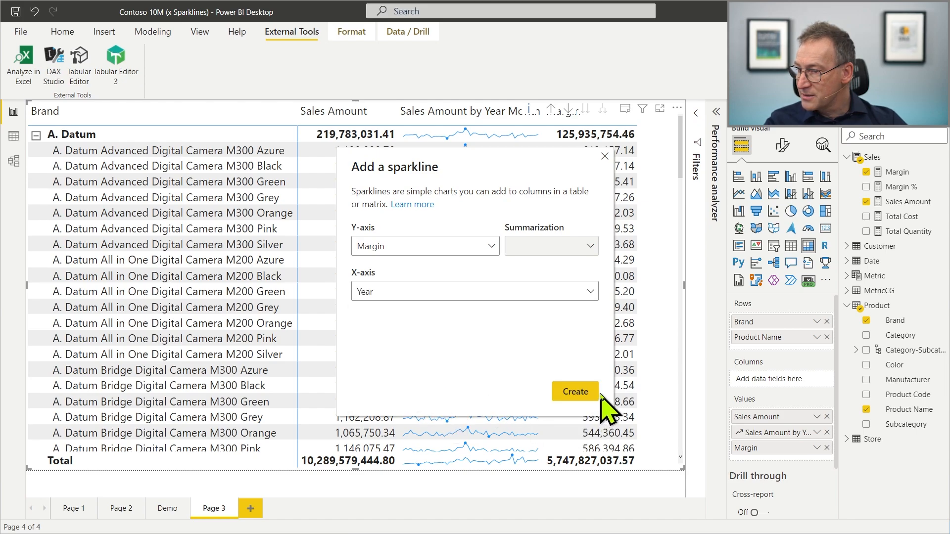
left_click(584, 395)
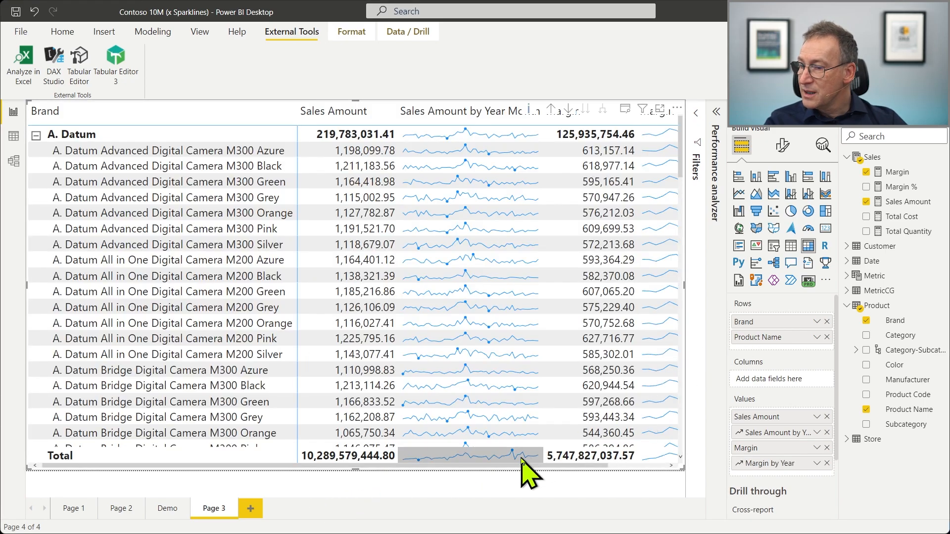
left_click_drag(520, 465, 641, 464)
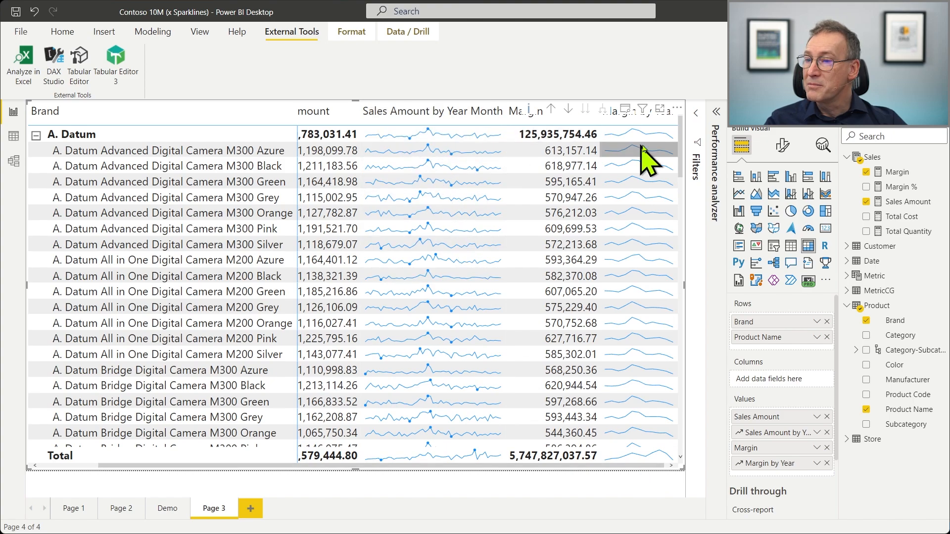
mouse_move(646, 140)
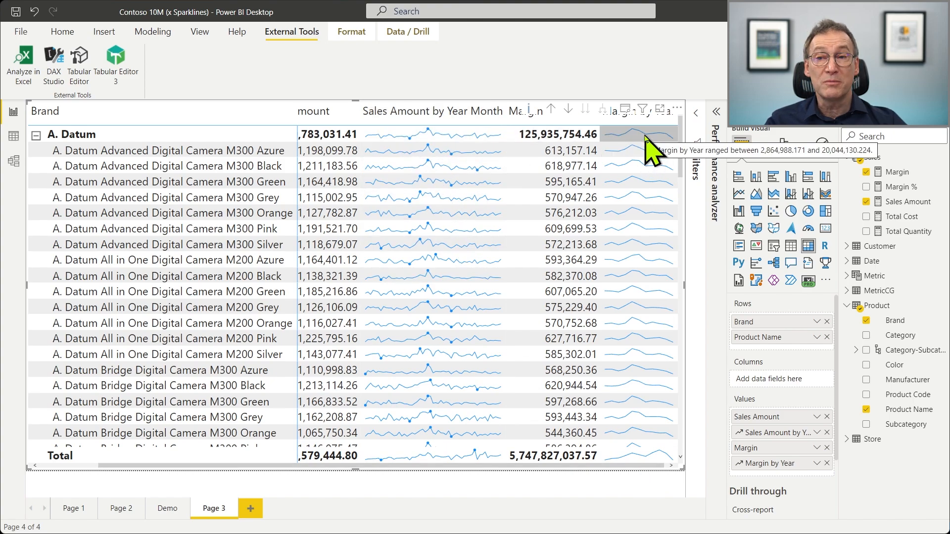
Step: Clear the Performance analyzer log, refresh the visuals, and copy the DAX query recorded for the matrix
left_click(720, 114)
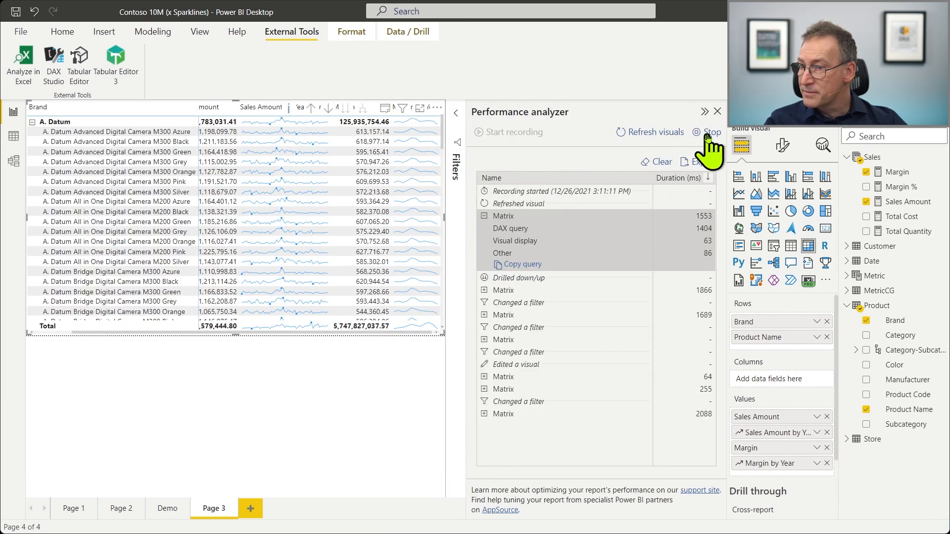
left_click(660, 162)
left_click(658, 133)
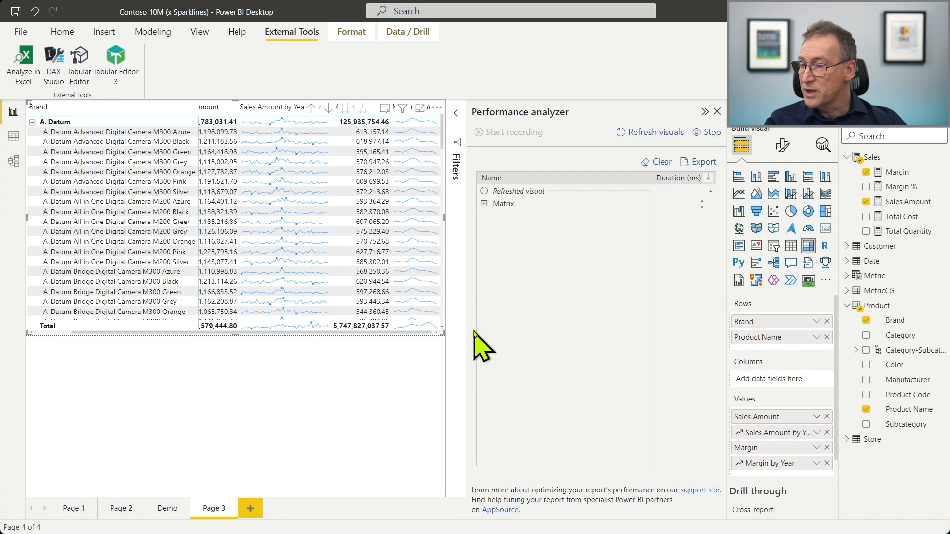
left_click(483, 205)
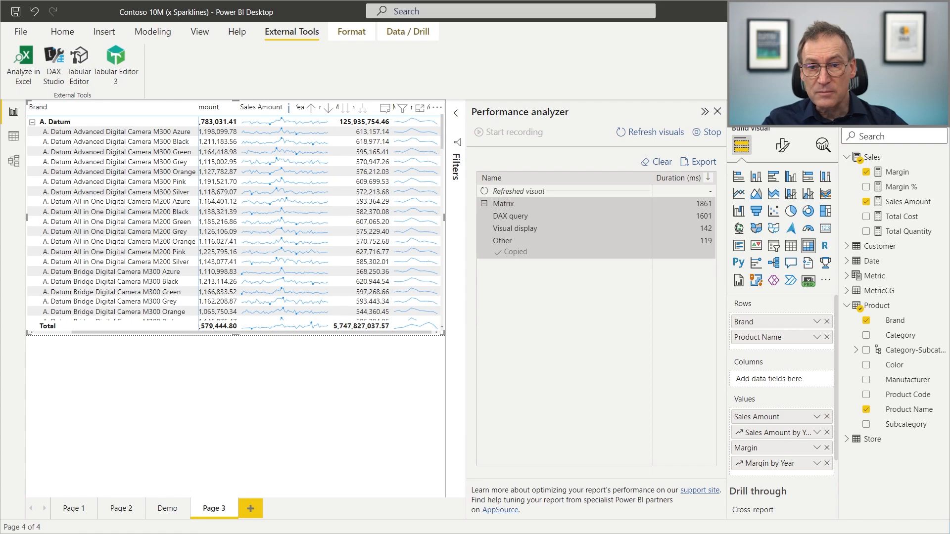
Step: Switch to DAX Studio, paste the copied query into Query3.dax and format it, making the code larger and hiding the metadata pane
key("alt+Tab")
key("ctrl+v")
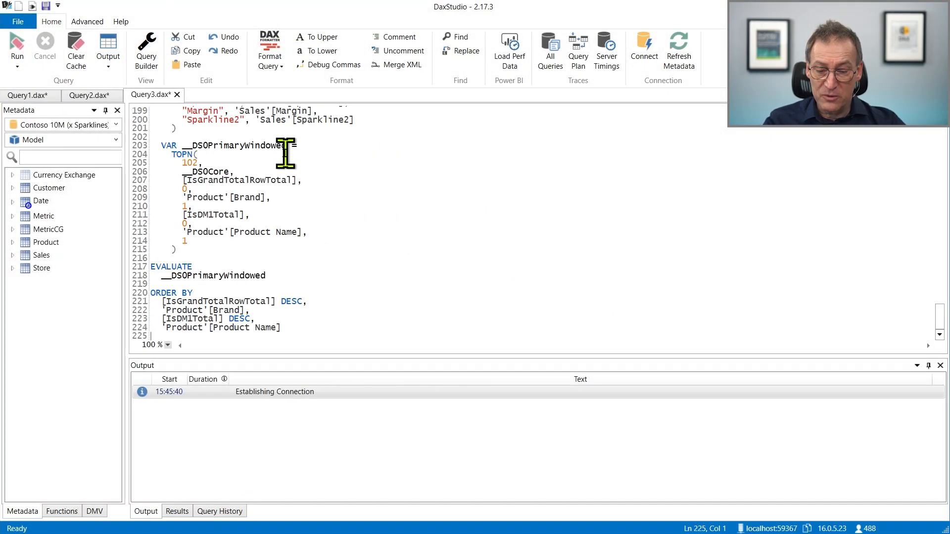
key("F6")
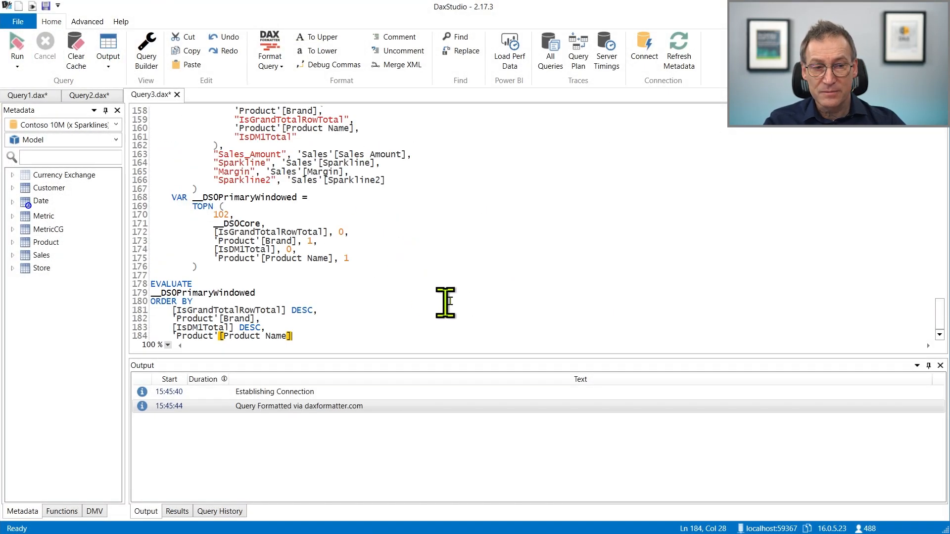
scroll(445, 303, "up", 20)
scroll(421, 236, "up", 8, "ctrl")
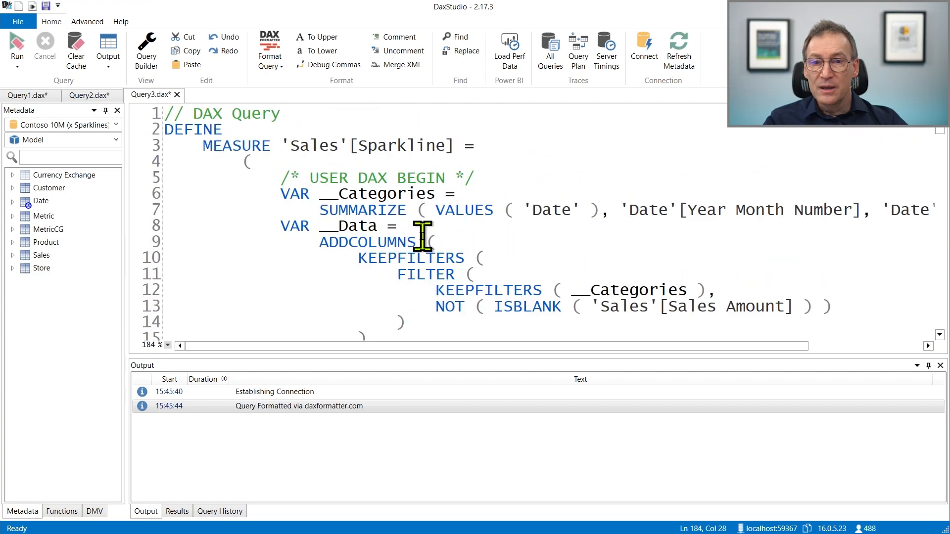
left_click(105, 110)
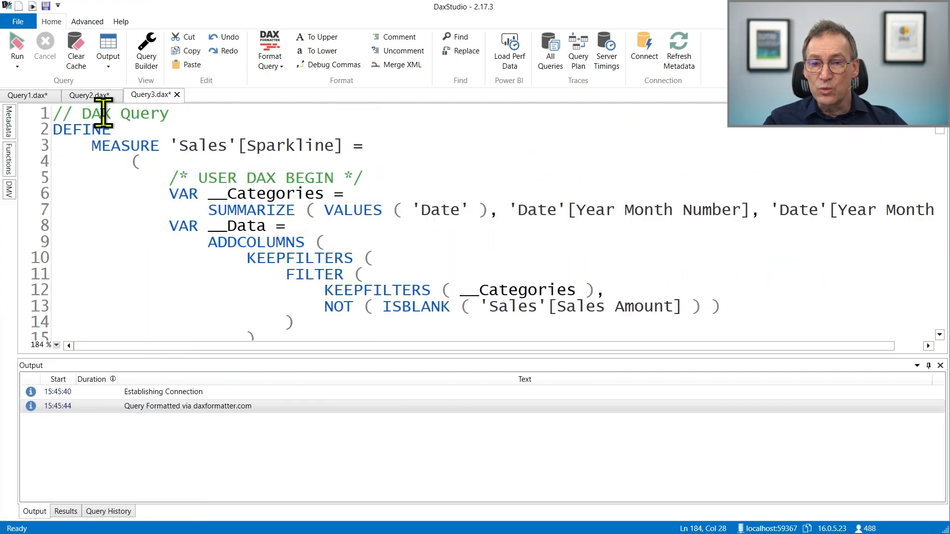
Step: Locate the definitions of the 'Sales'[Sparkline] and 'Sales'[Sparkline2] measures in Query3.dax
left_click_drag(91, 146, 352, 146)
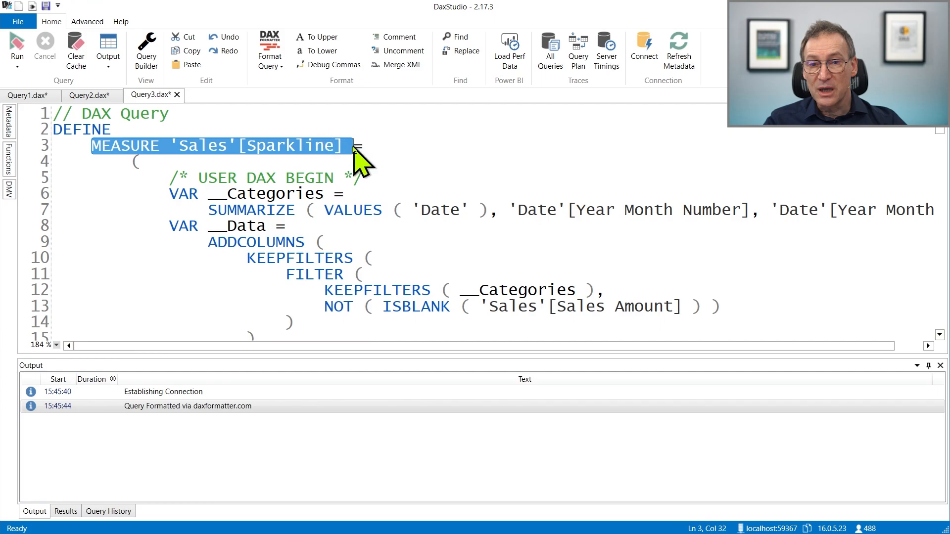
scroll(321, 168, "down", 11)
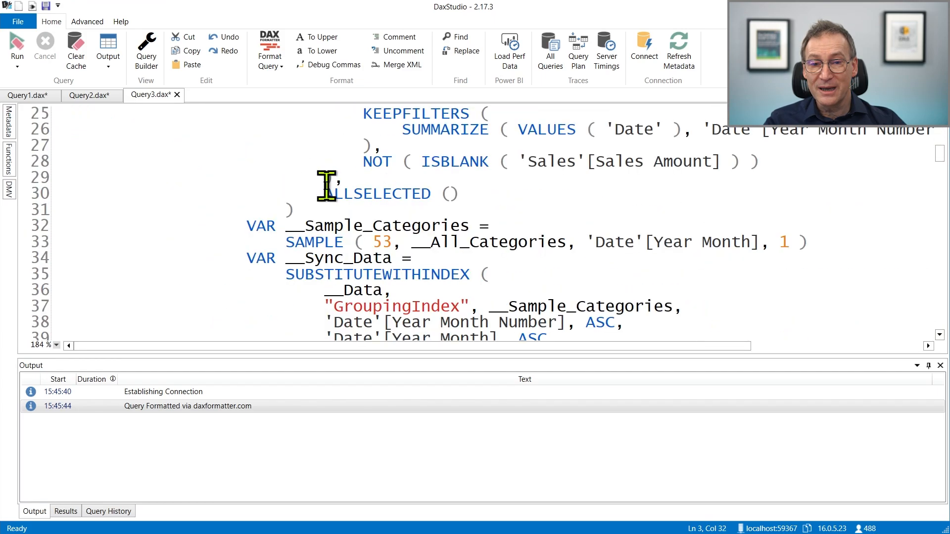
scroll(321, 185, "down", 14)
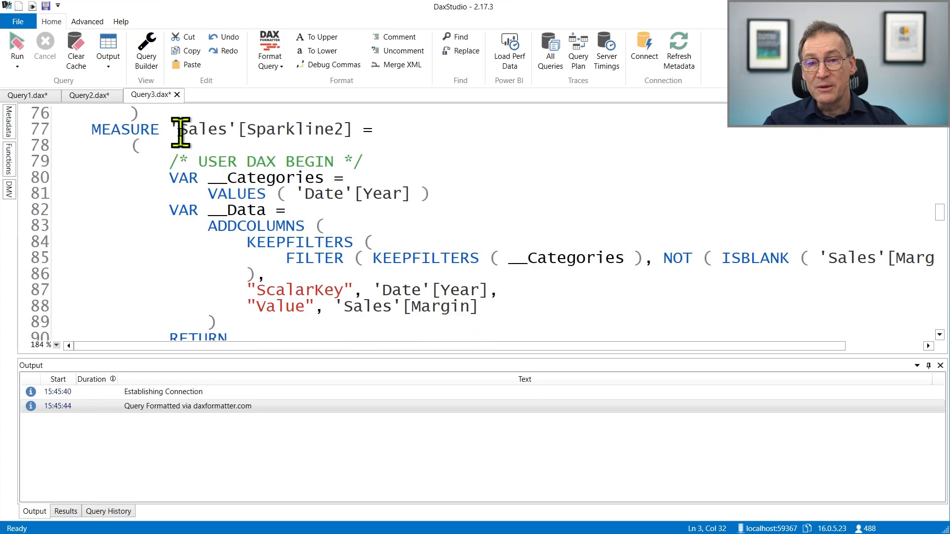
left_click_drag(179, 130, 373, 131)
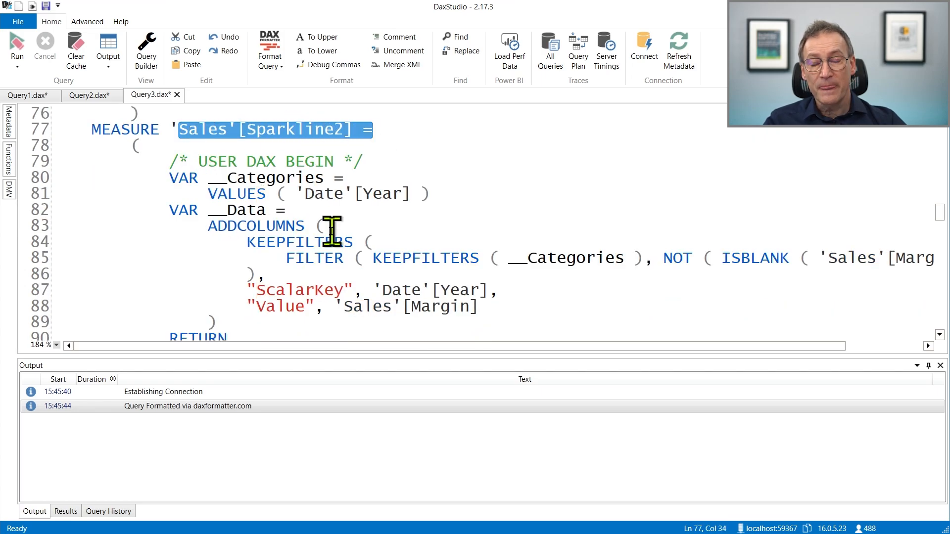
left_click(329, 226)
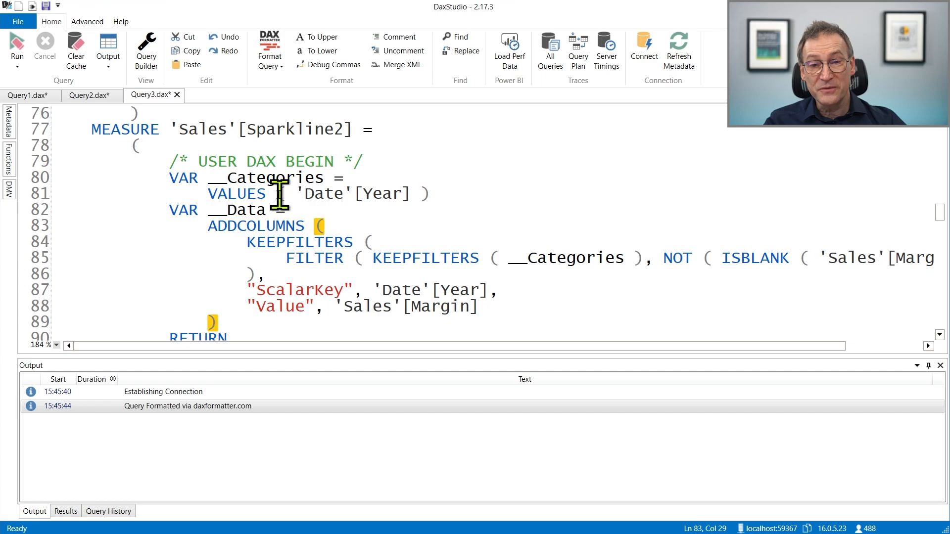
Step: Examine how Sparkline2 in Query3.dax builds __Categories from 'Date'[Year] and uses ScalarKey in __All_Categories
left_click_drag(277, 194, 402, 195)
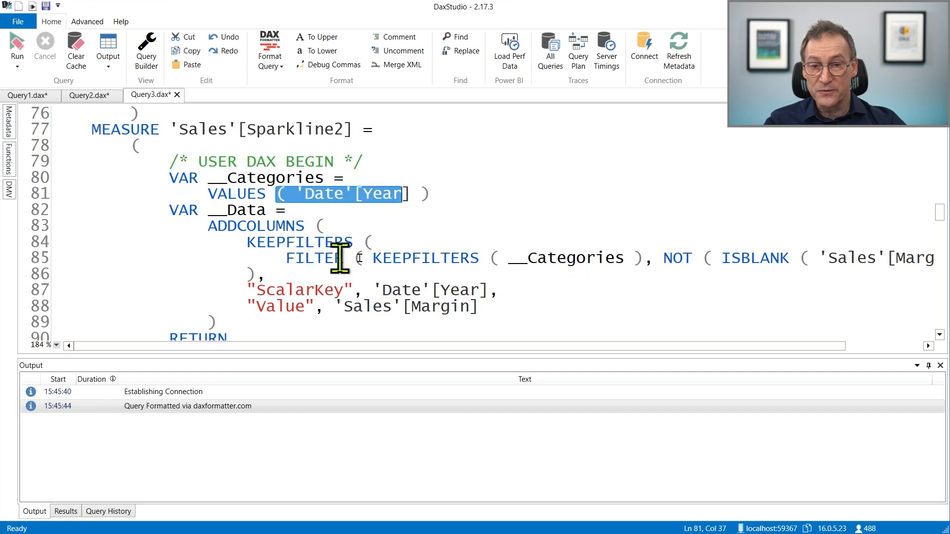
left_click_drag(472, 257, 603, 257)
scroll(475, 317, "down", 5)
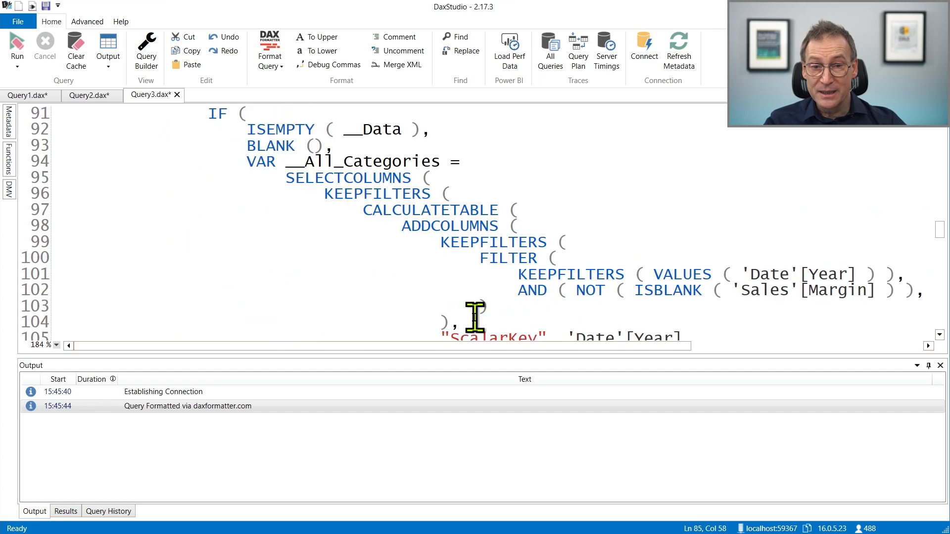
scroll(444, 314, "up", 1)
scroll(444, 314, "up", 1)
scroll(398, 183, "down", 6)
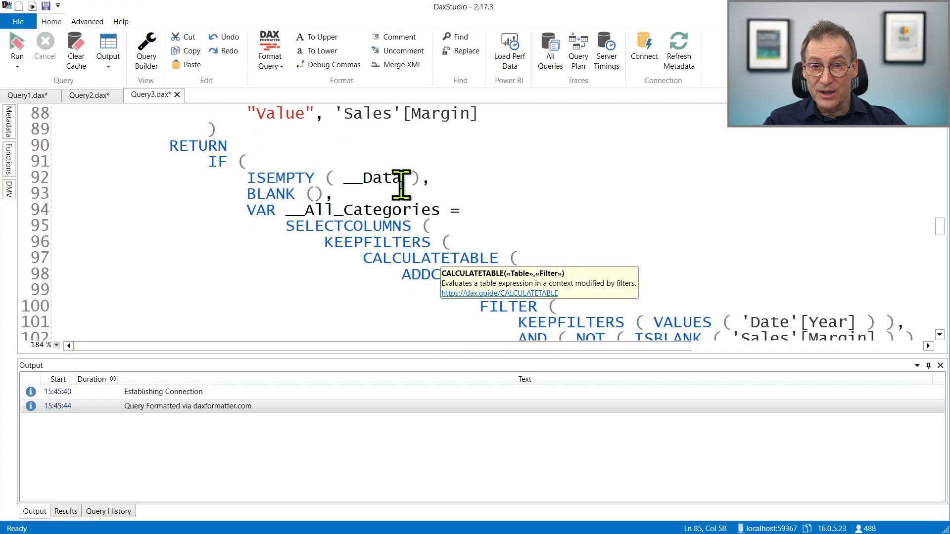
scroll(563, 258, "down", 1)
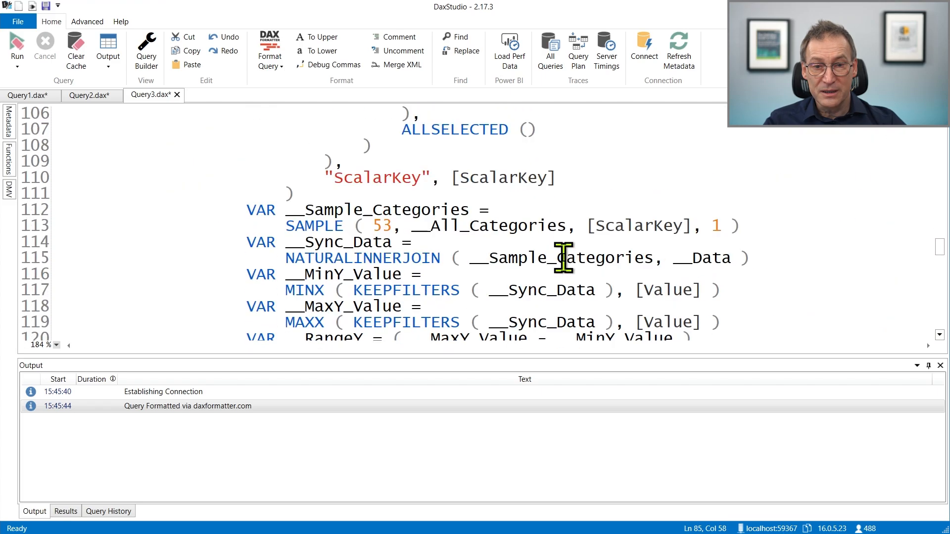
scroll(562, 254, "up", 3)
left_click_drag(447, 241, 534, 243)
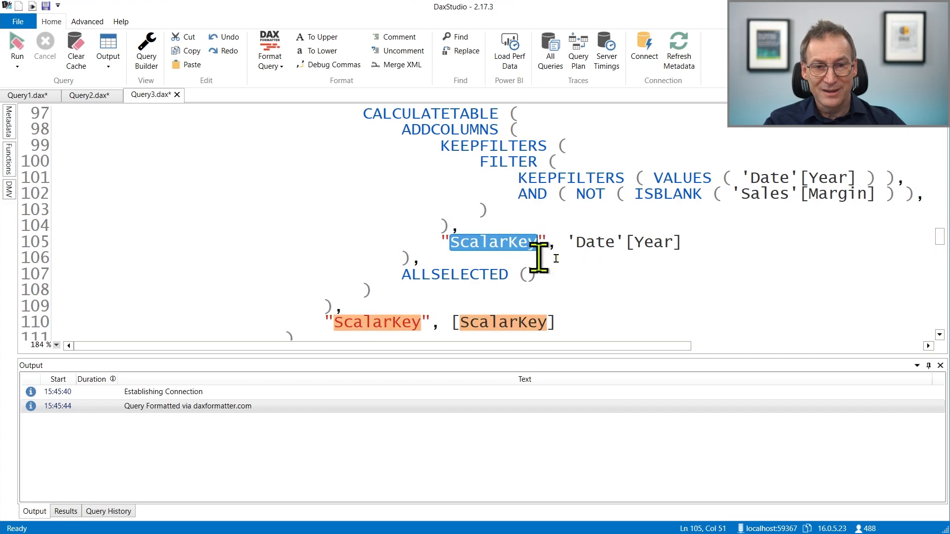
Step: Compare the __Data variable of the first Sparkline measure with the one in Sparkline2
scroll(591, 259, "up", 13)
scroll(589, 259, "up", 9)
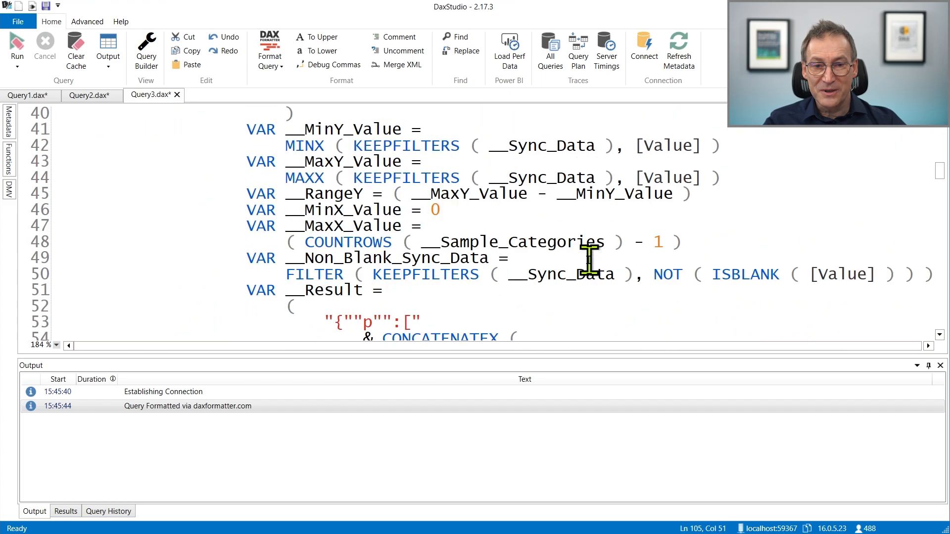
scroll(588, 260, "up", 9)
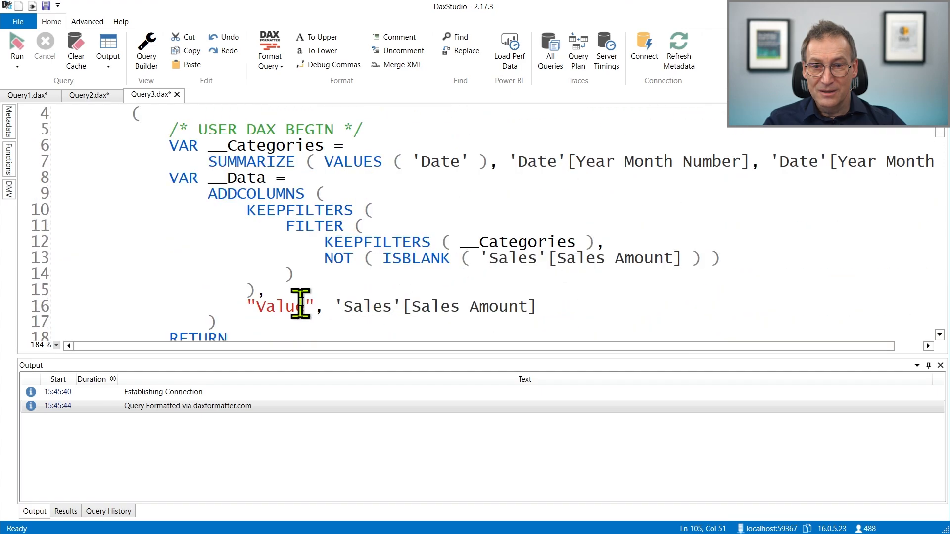
scroll(507, 245, "down", 20)
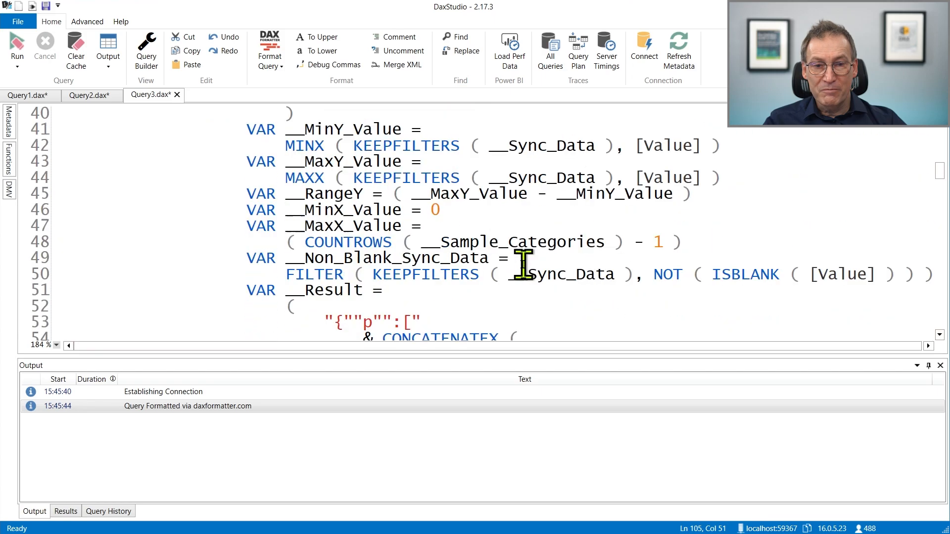
scroll(525, 261, "down", 5)
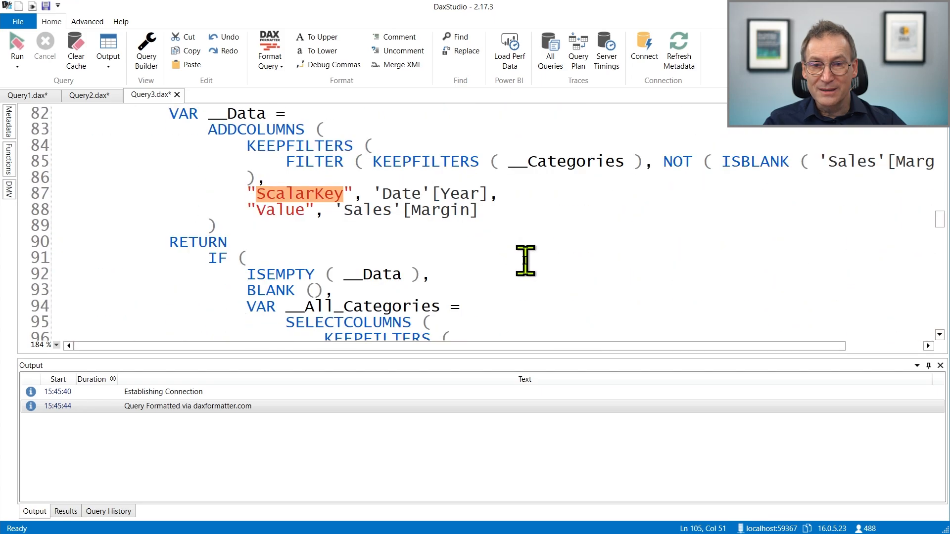
Step: Highlight the ScalarKey column and its 'Date'[Year] expression in Sparkline2's __Data variable
left_click(465, 257)
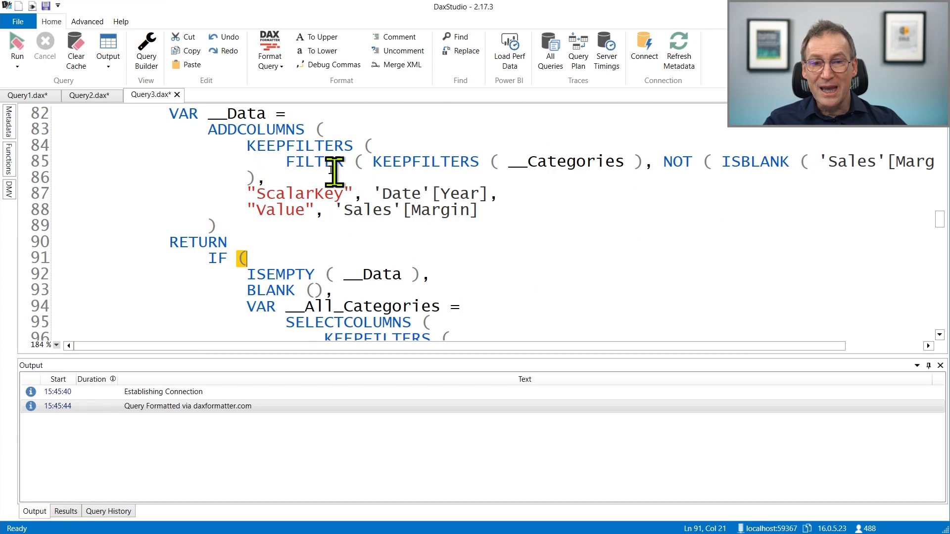
left_click_drag(377, 194, 488, 194)
double_click(294, 193)
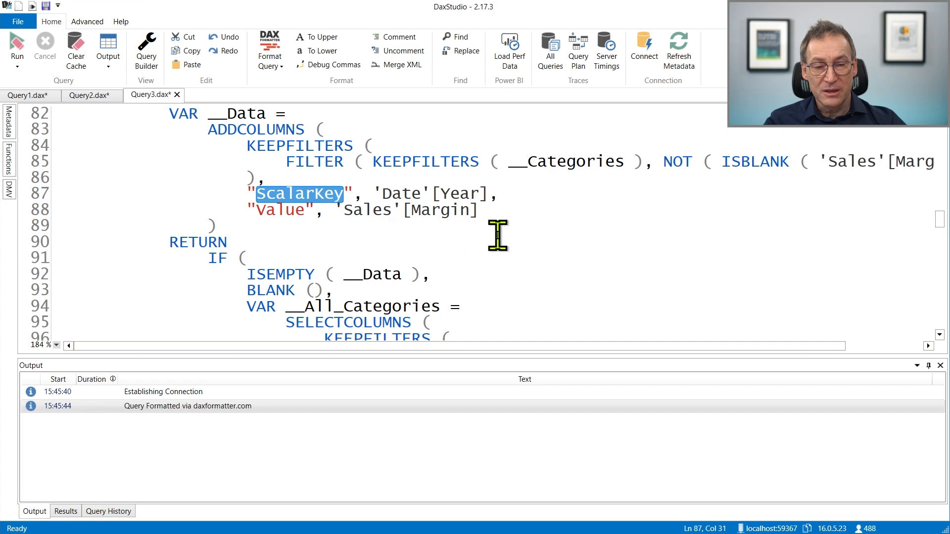
left_click_drag(379, 193, 461, 193)
left_click(504, 200)
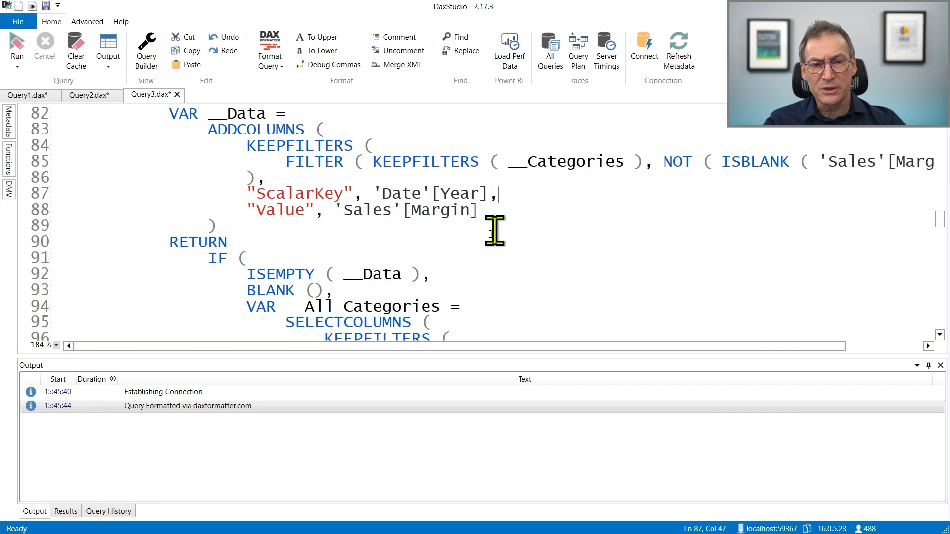
Step: Read the rest of the Sparkline2 code, from __All_Categories through __Result to the final RETURN, and go back to its definition
scroll(372, 250, "down", 3)
scroll(372, 253, "down", 6)
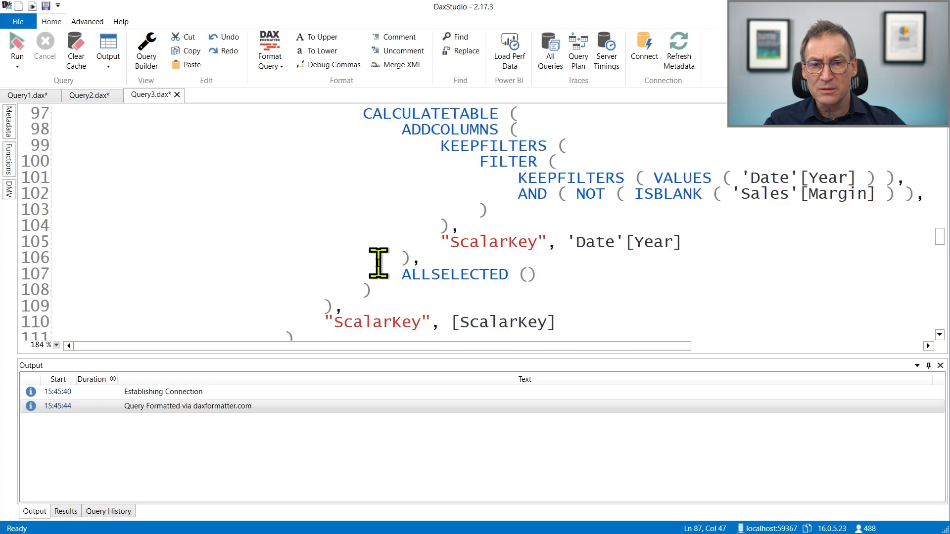
scroll(502, 274, "down", 10)
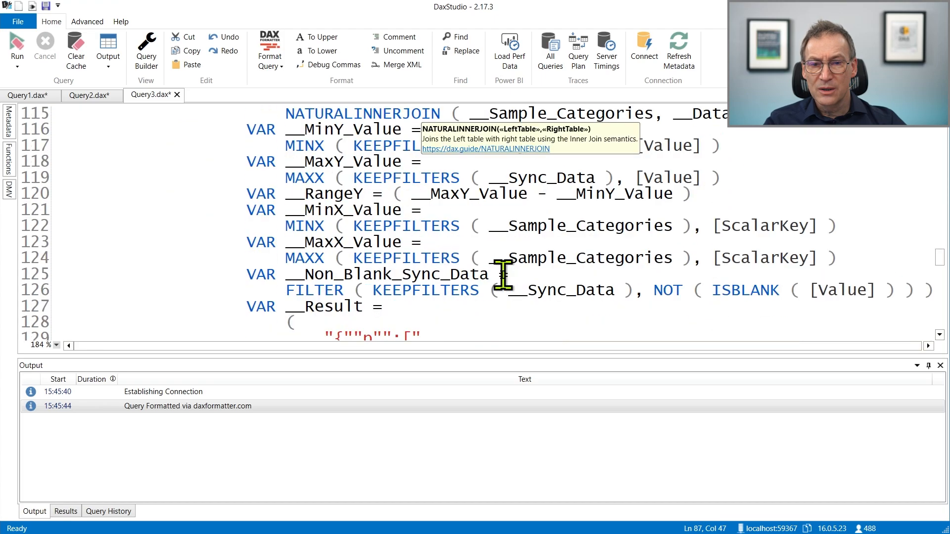
scroll(486, 284, "down", 2)
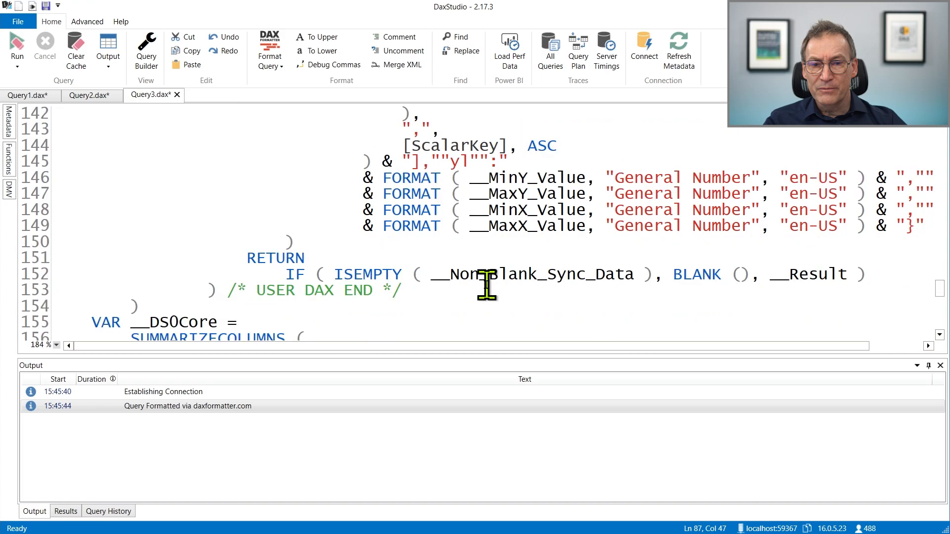
scroll(485, 292, "up", 17)
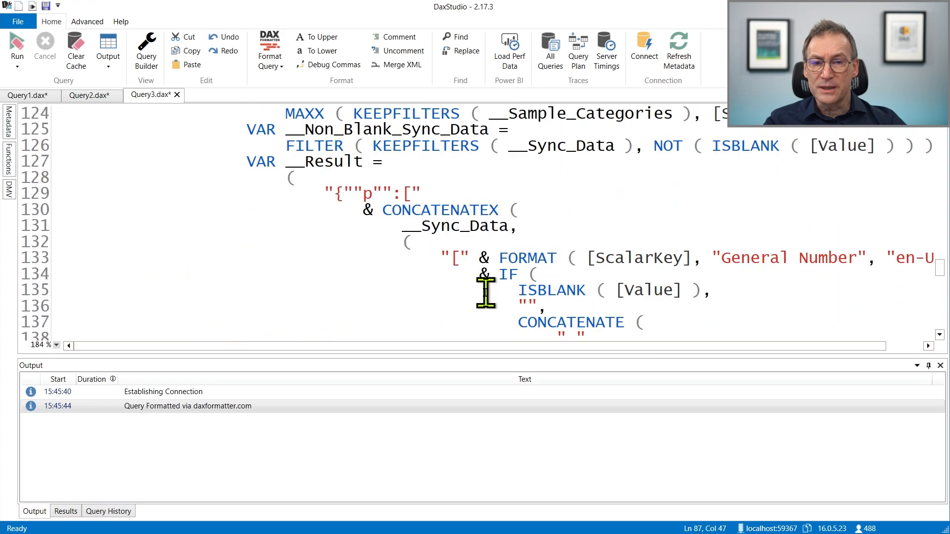
scroll(485, 291, "up", 6)
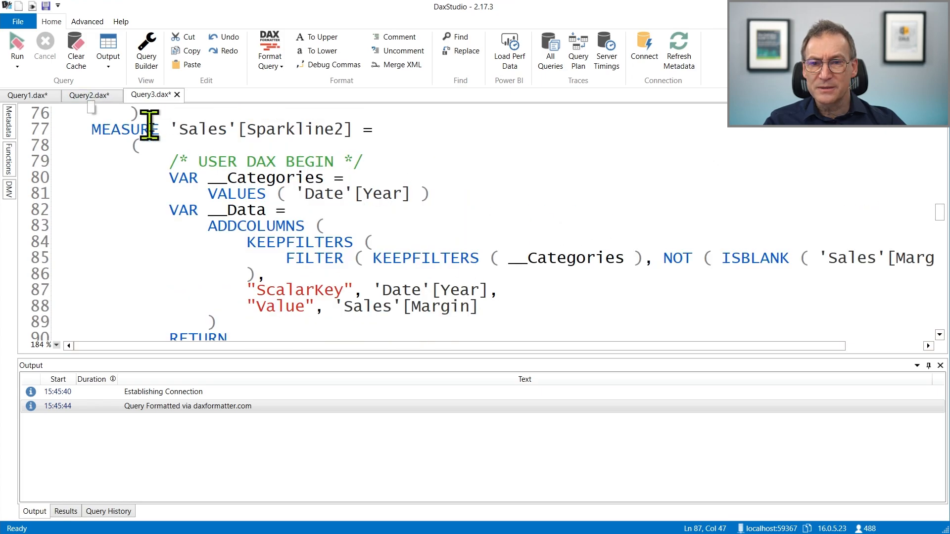
Step: Switch to Query1.dax and examine how Sparkline uses __Categories and the SUBSTITUTEWITHINDEX call in __Sync_Data
left_click(21, 96)
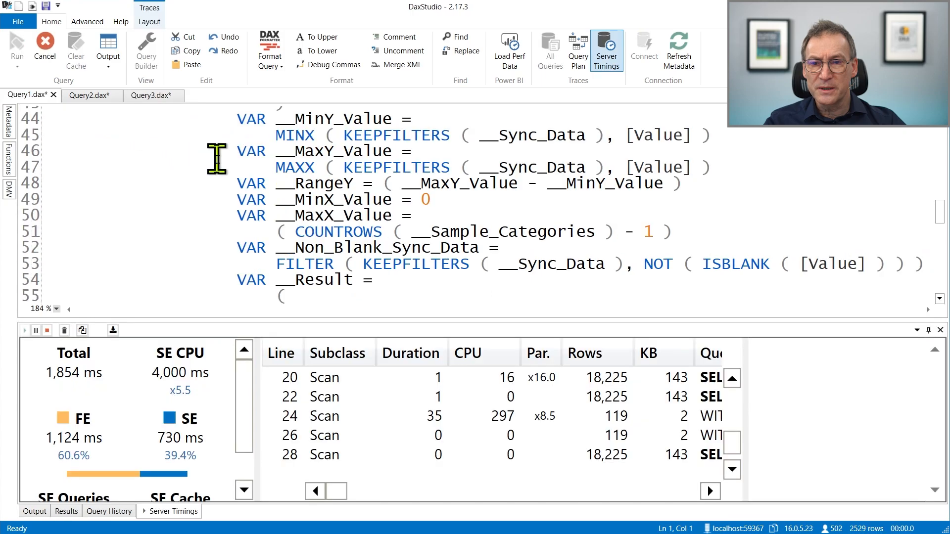
scroll(331, 228, "up", 14)
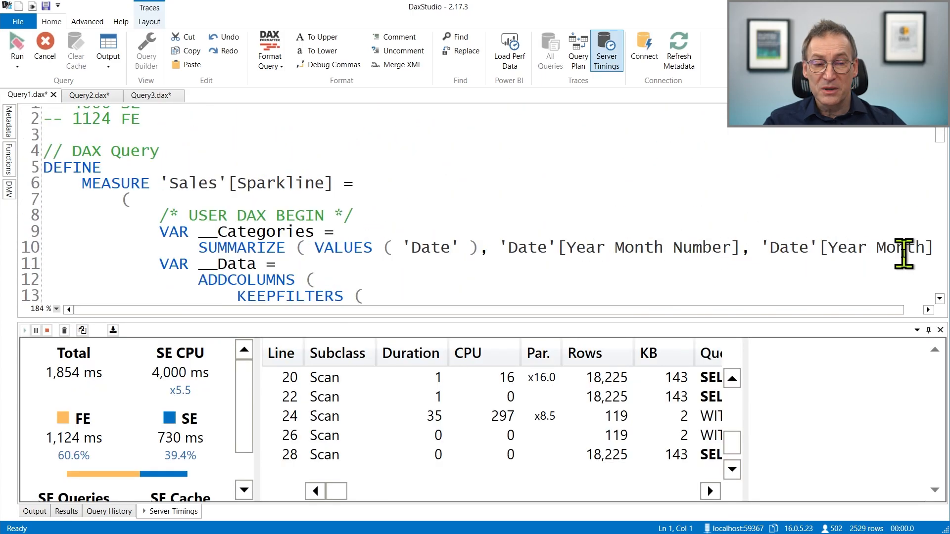
scroll(903, 253, "down", 3)
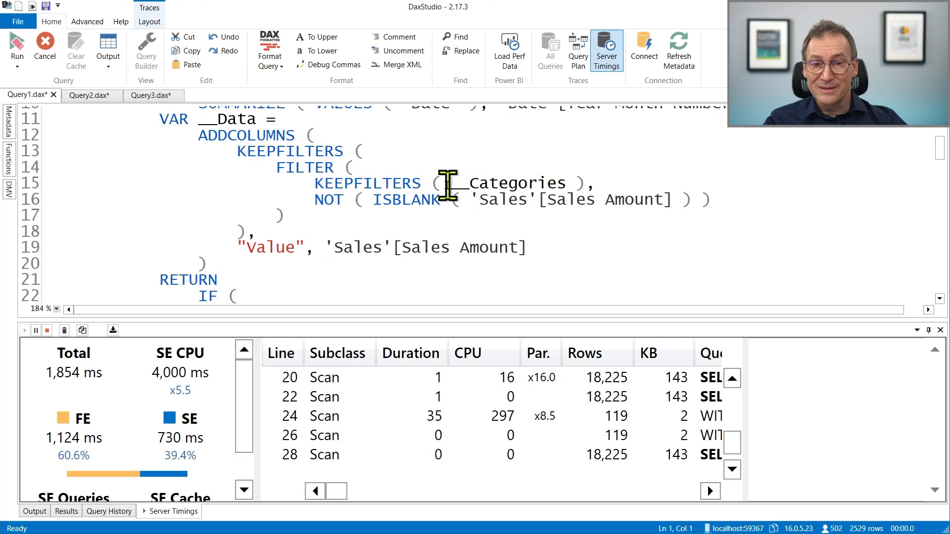
left_click_drag(447, 184, 568, 187)
scroll(574, 188, "up", 1)
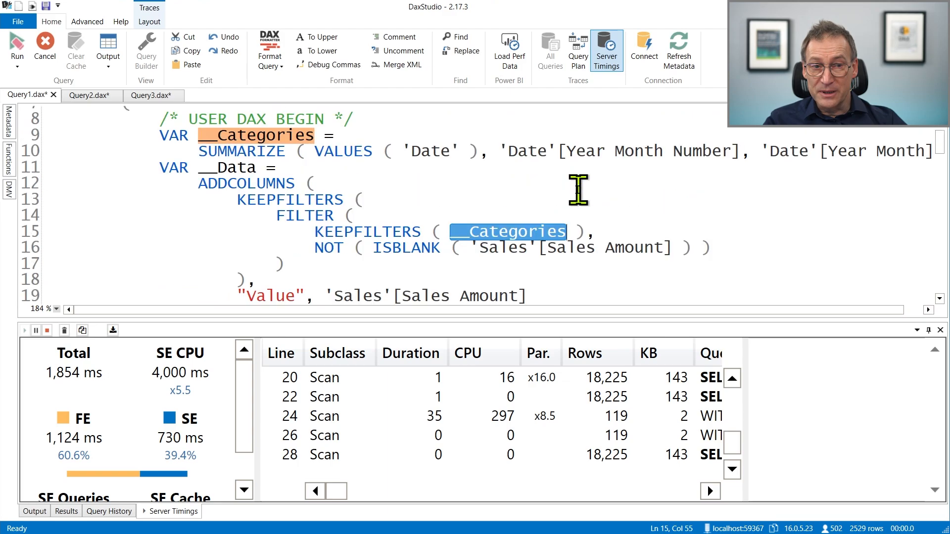
scroll(579, 247, "down", 4)
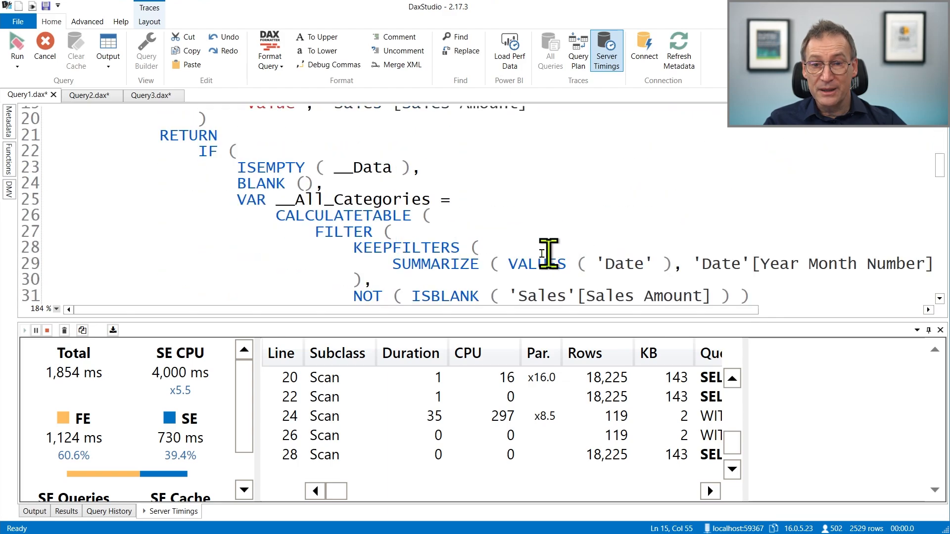
scroll(548, 254, "down", 4)
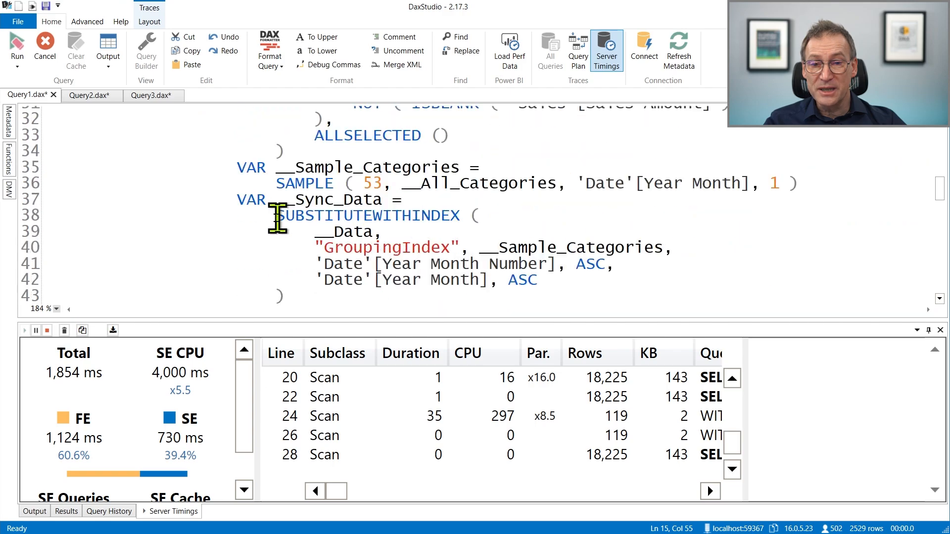
left_click_drag(271, 215, 305, 292)
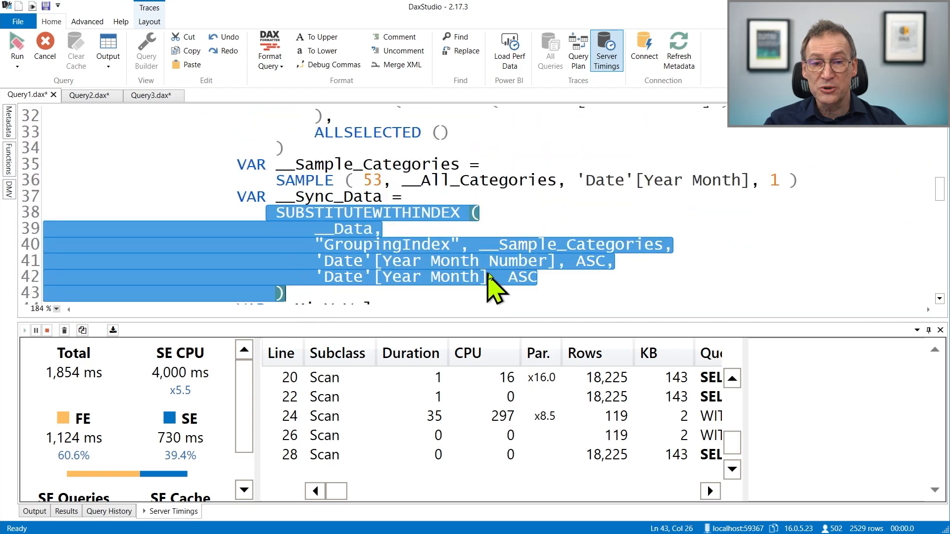
left_click(498, 277)
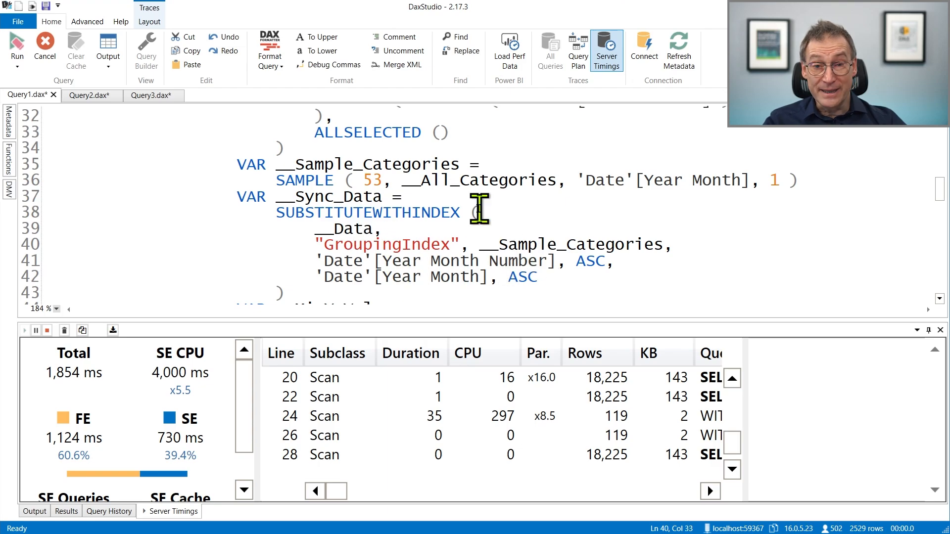
Step: Return to Query3.dax and highlight Year, ScalarKey and Value in Sparkline2's __Data variable
left_click(156, 97)
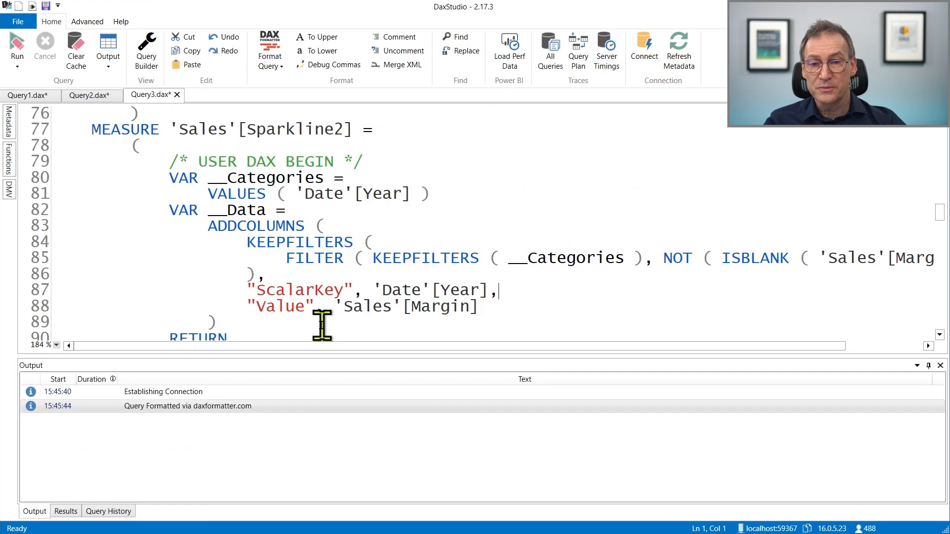
scroll(322, 325, "down", 1)
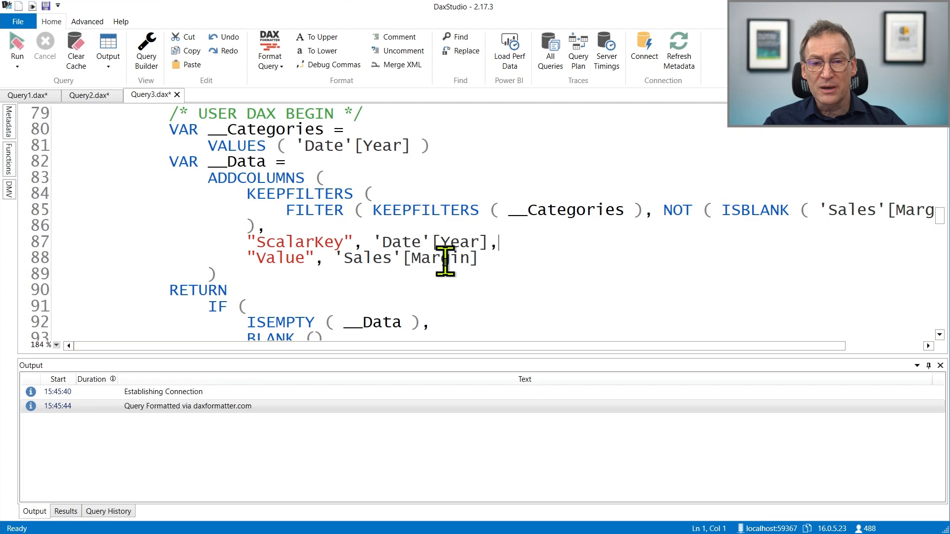
scroll(304, 221, "up", 1)
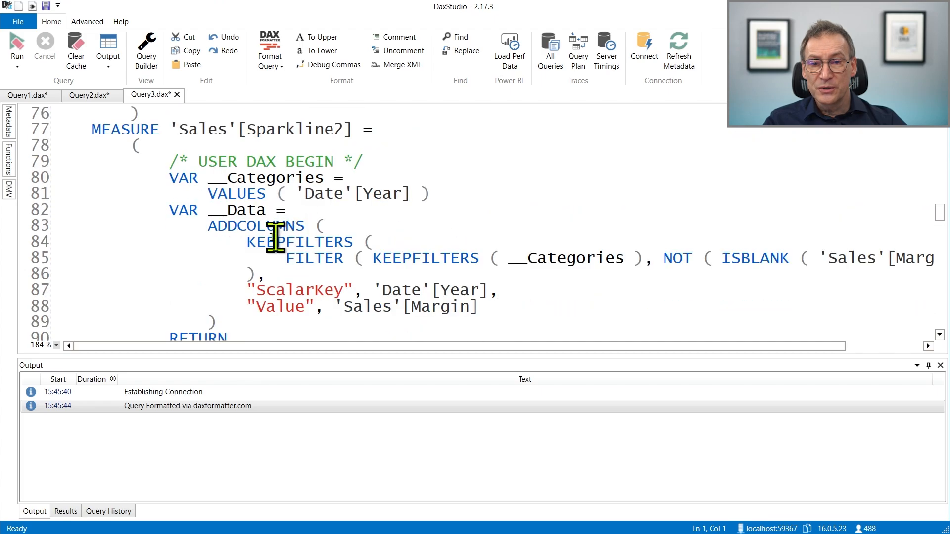
double_click(447, 291)
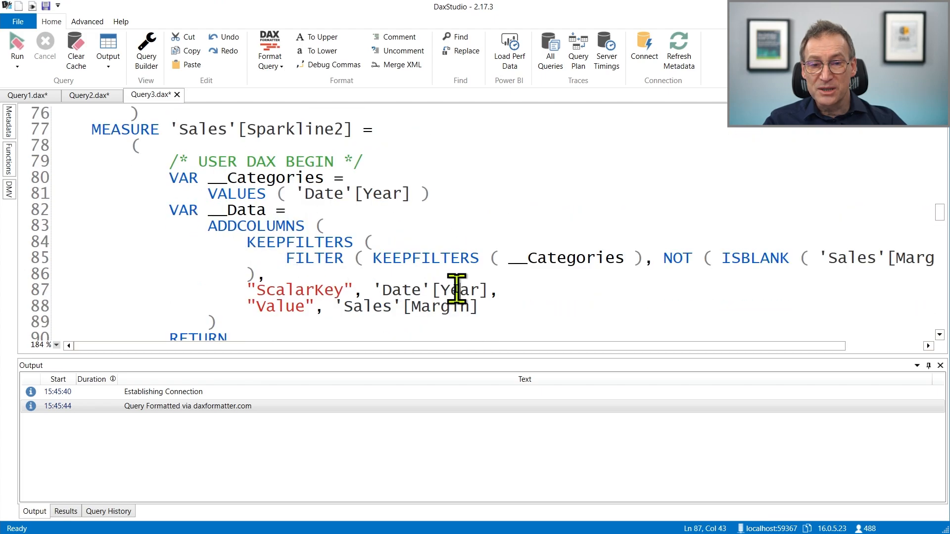
double_click(299, 291)
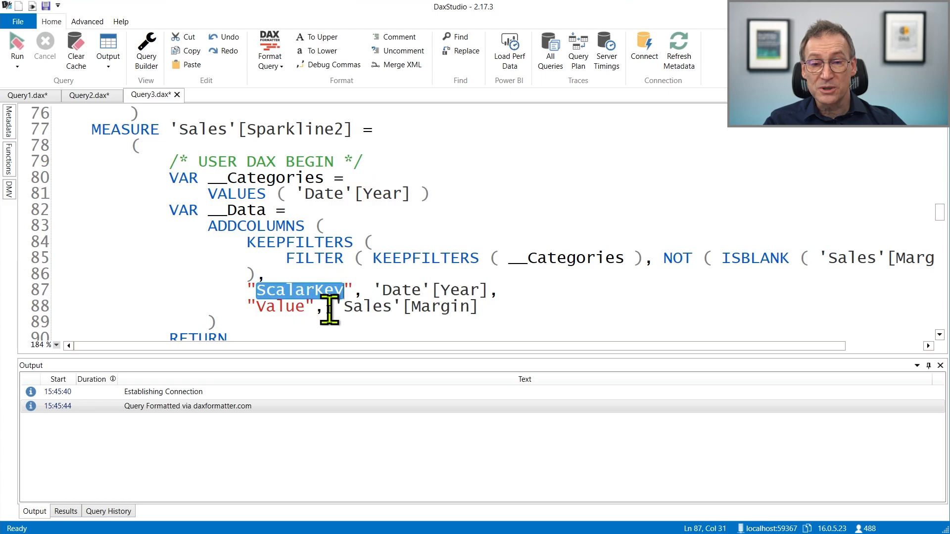
double_click(281, 307)
Step: Examine Sparkline2's __All_Categories expression and the SAMPLE and NATURALINNERJOIN variables that follow it
scroll(403, 303, "down", 4)
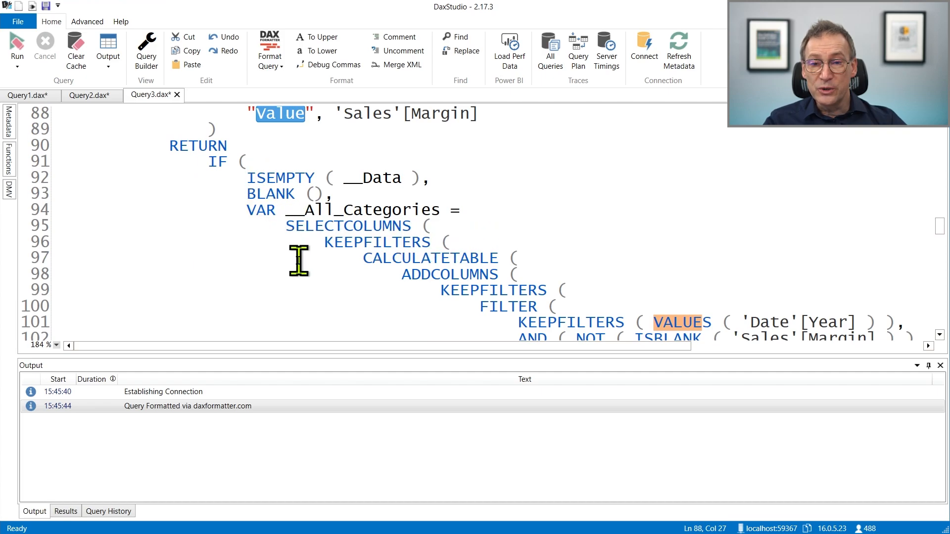
scroll(299, 260, "down", 5)
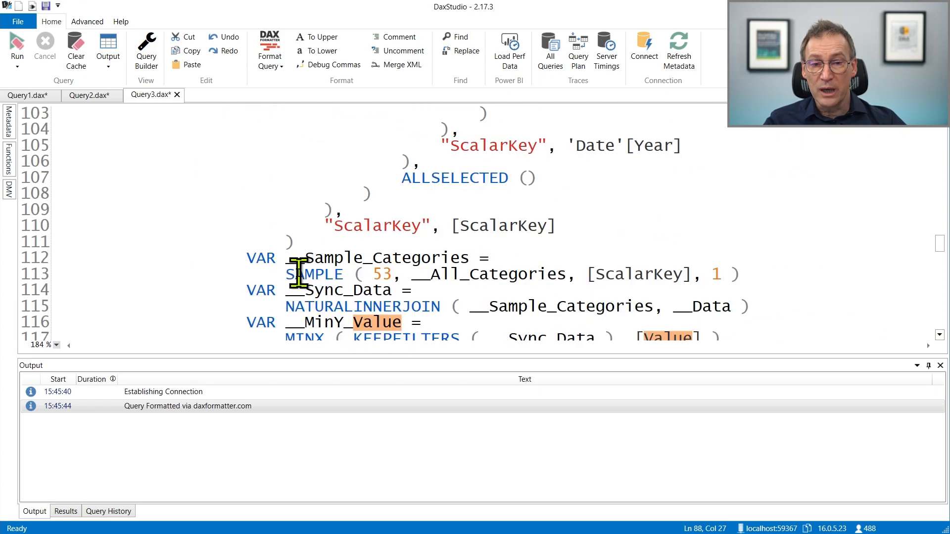
scroll(357, 281, "up", 5)
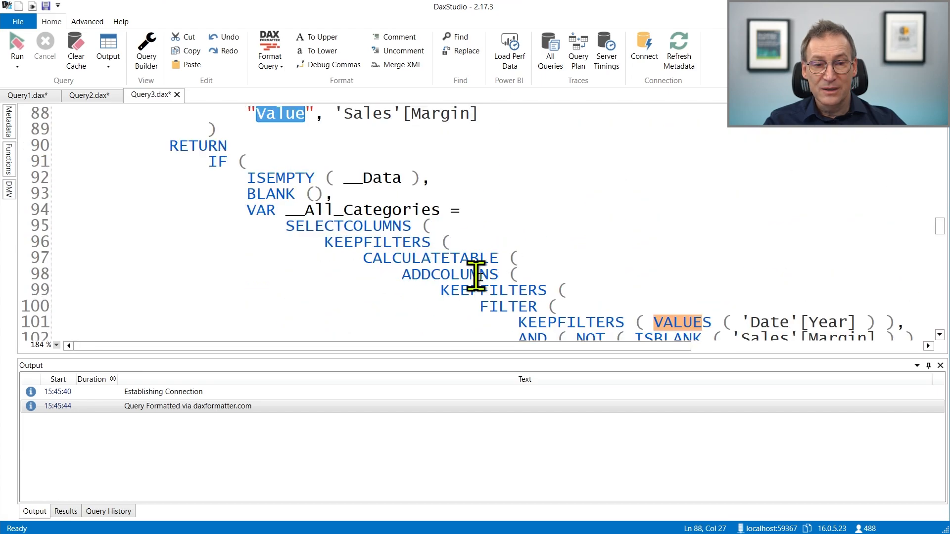
scroll(515, 277, "down", 1)
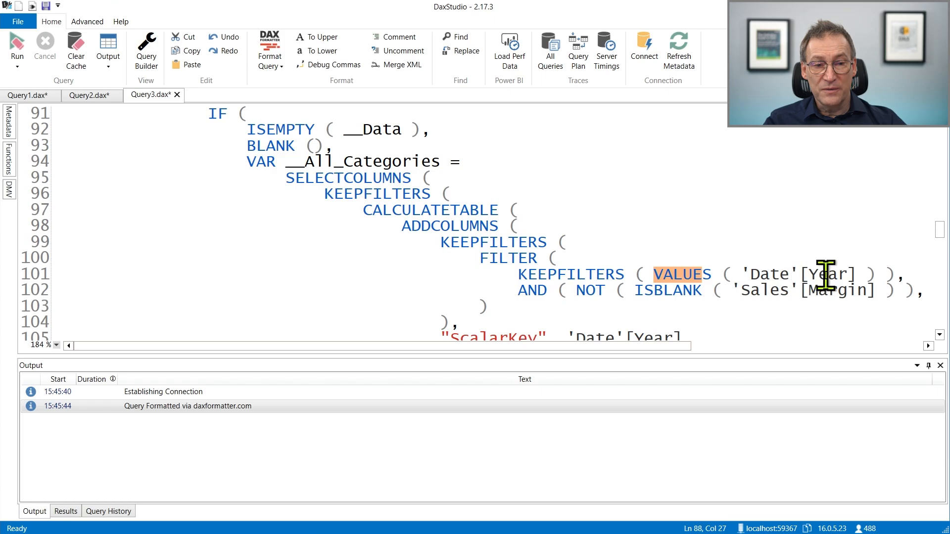
scroll(811, 277, "down", 2)
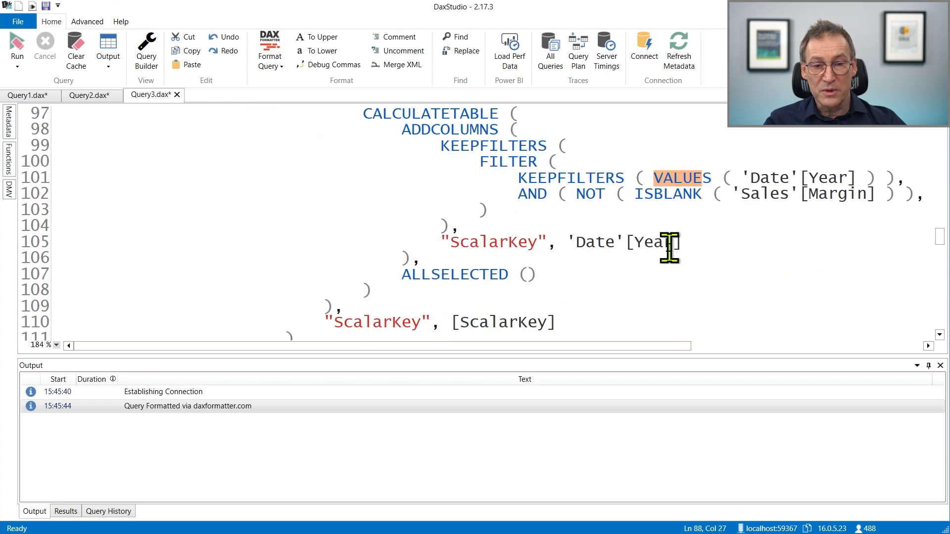
Step: Compare __All_Categories with __Sample_Categories, and highlight NATURALINNERJOIN and its __Sample_Categories argument in Sparkline2's __Sync_Data variable
left_click(346, 336)
scroll(434, 313, "down", 2)
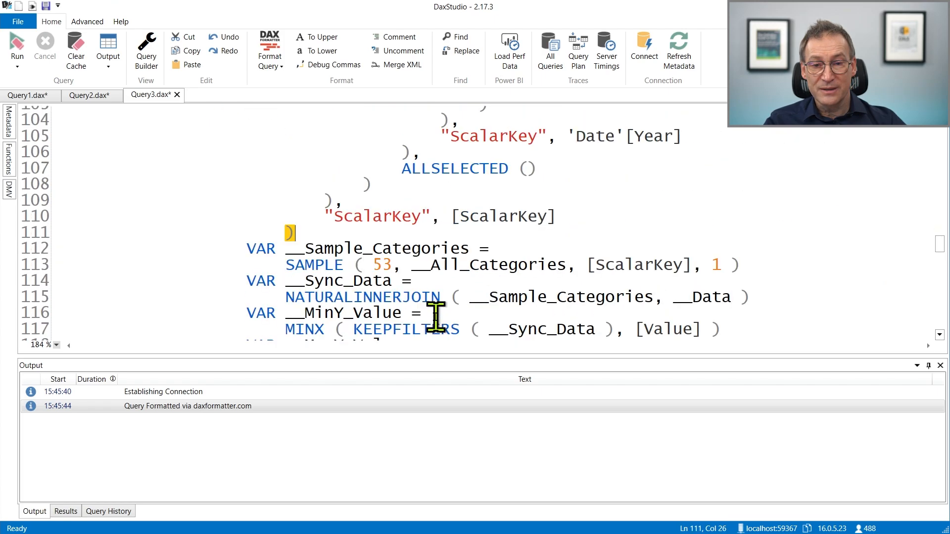
scroll(452, 273, "up", 4)
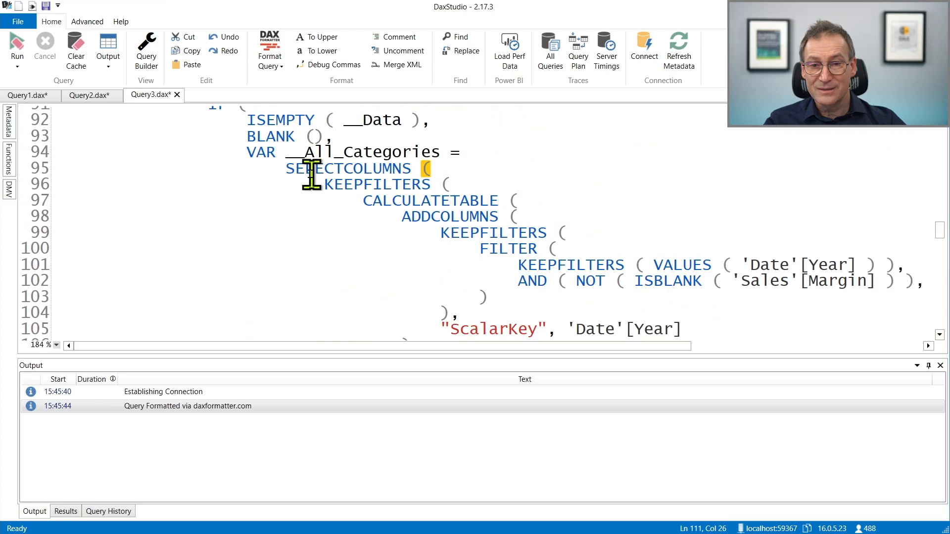
scroll(415, 239, "down", 4)
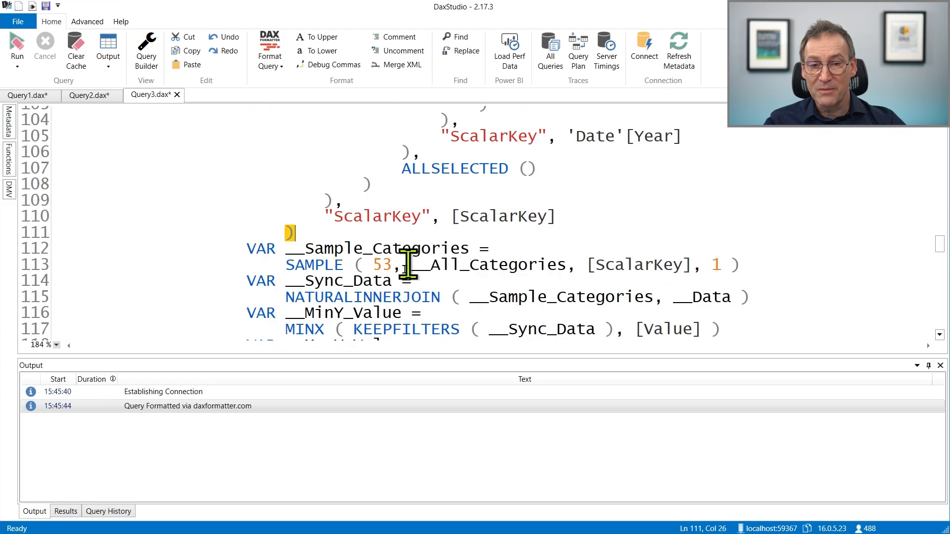
scroll(480, 267, "down", 1)
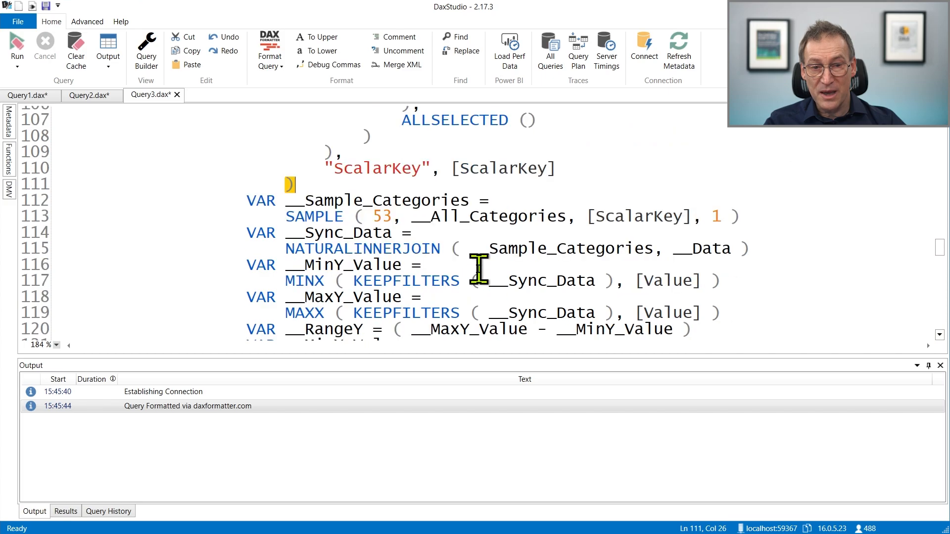
double_click(346, 248)
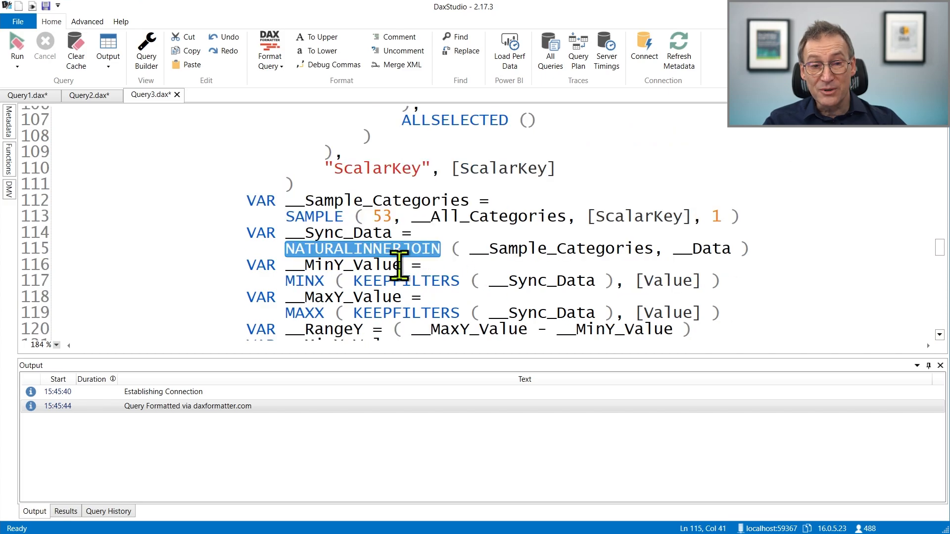
double_click(526, 251)
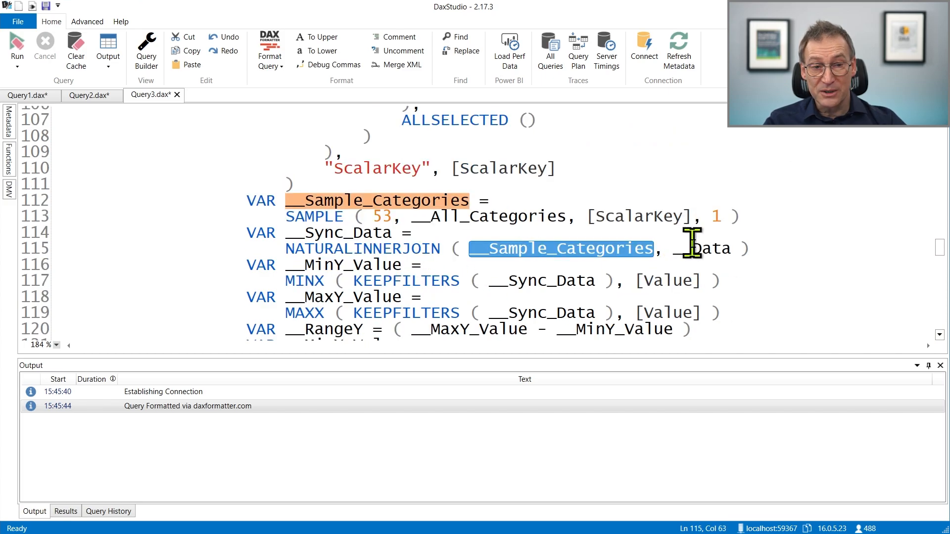
left_click(312, 286)
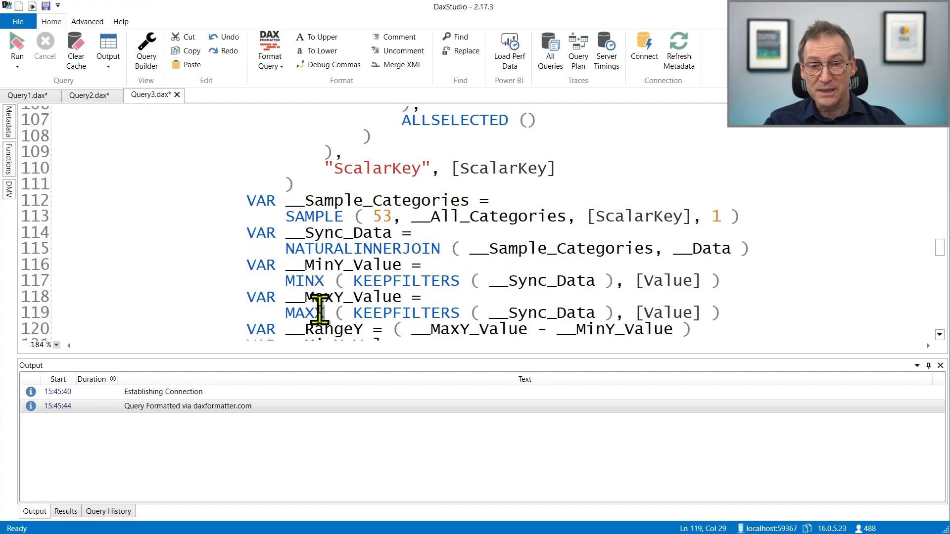
Step: Skim the rest of Sparkline2 as far as the CONCATENATEX in __Result, and go back to the start of the measure
scroll(426, 285, "down", 4)
scroll(439, 302, "down", 5)
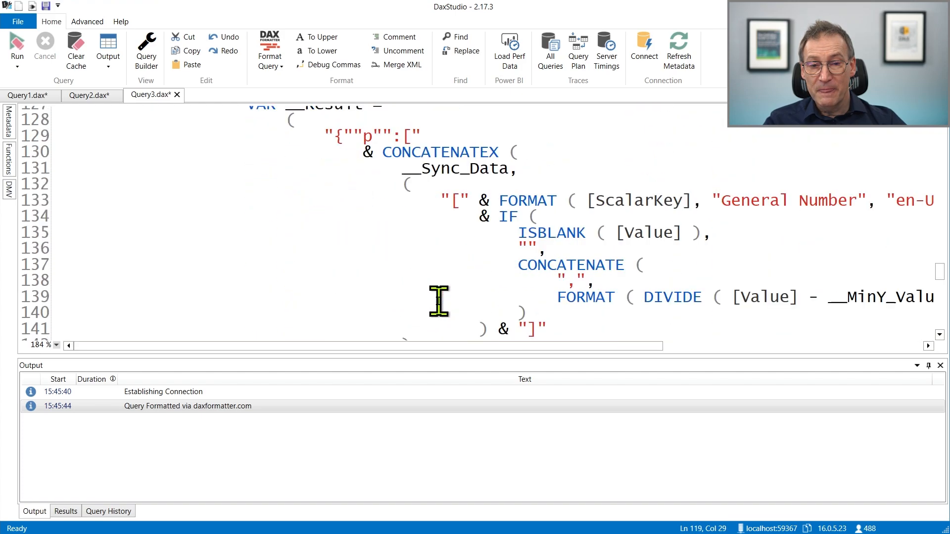
scroll(439, 302, "up", 10)
scroll(441, 302, "up", 13)
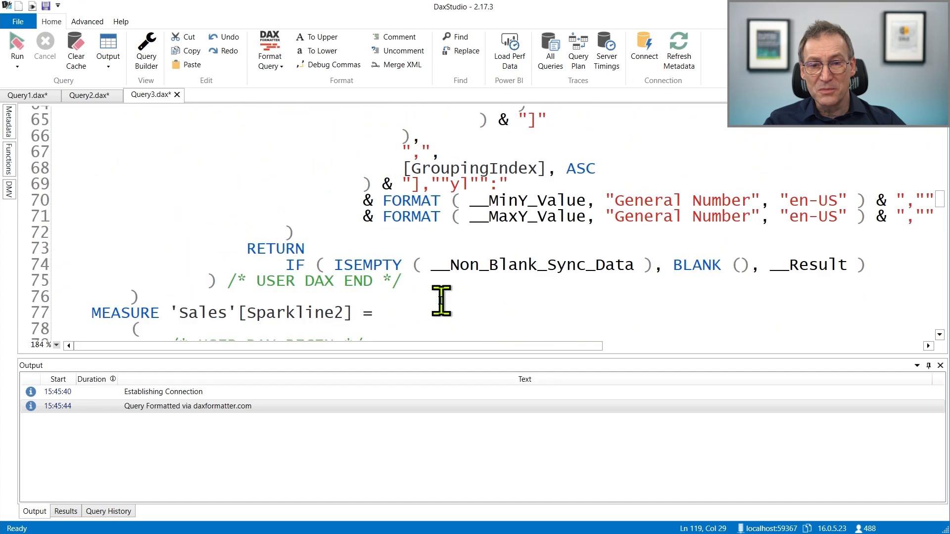
left_click(267, 296)
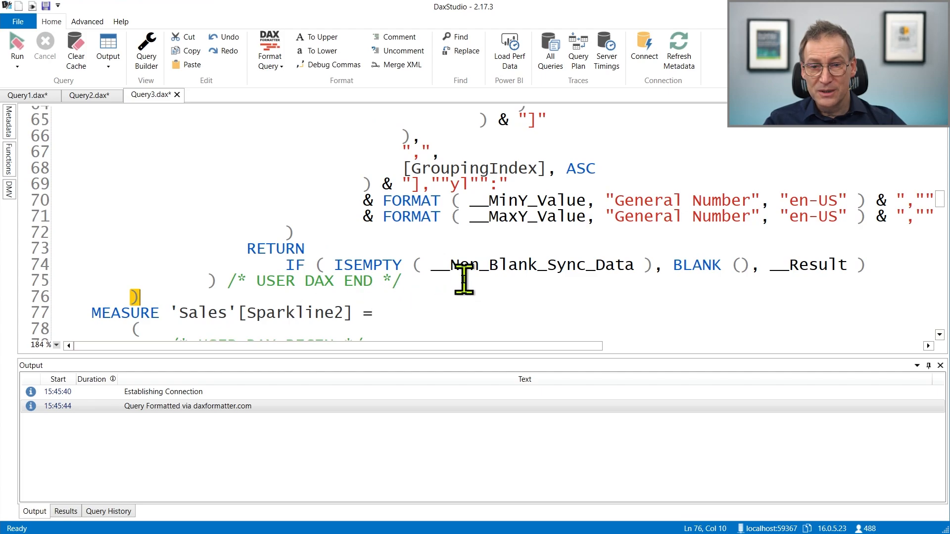
scroll(460, 277, "down", 7)
scroll(460, 278, "up", 6)
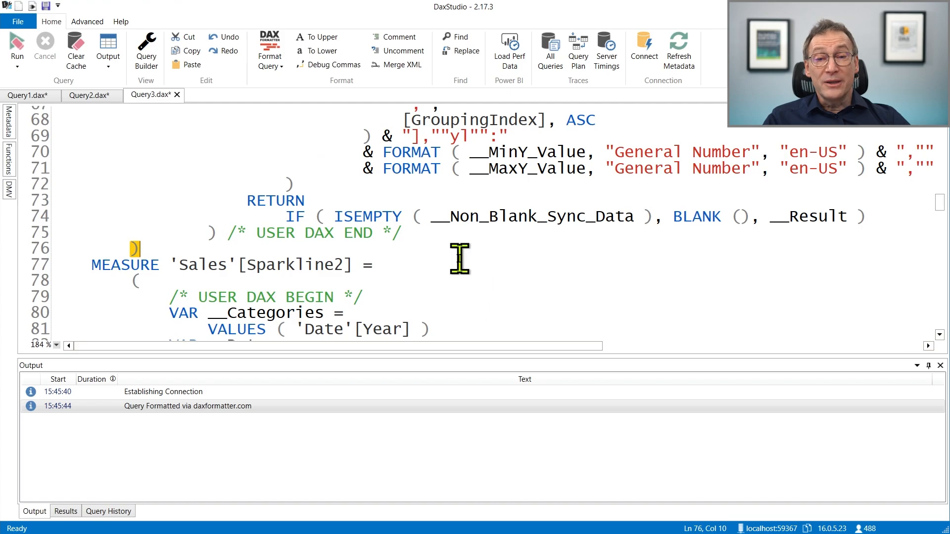
Step: Highlight 'Sales'[Sparkline2] in its MEASURE definition and find where it is used in the __DS0Core SUMMARIZECOLUMNS
left_click(175, 266)
left_click_drag(175, 265, 354, 268)
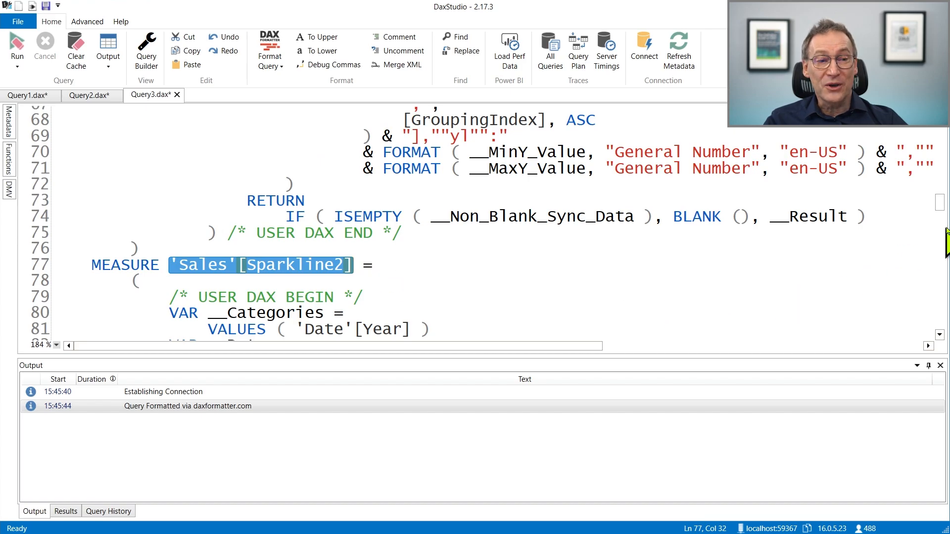
left_click_drag(938, 206, 896, 302)
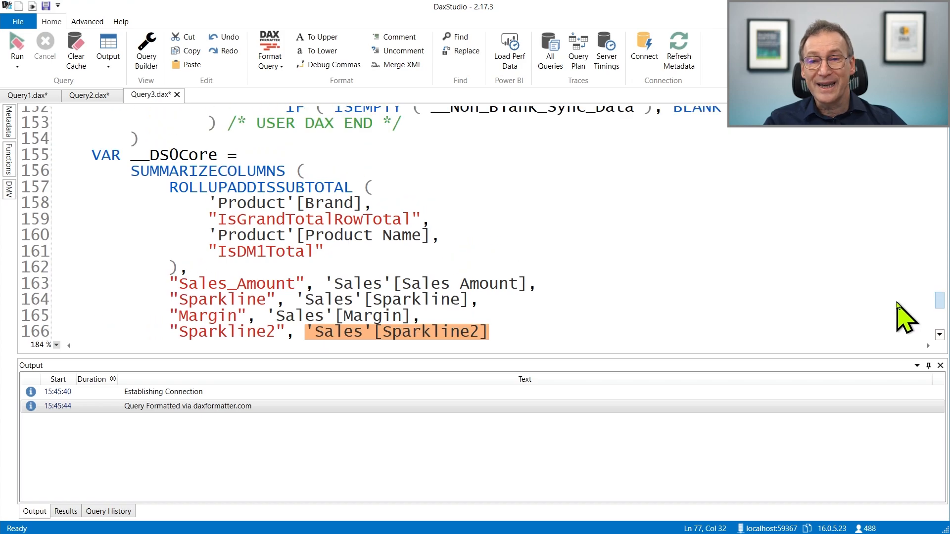
Step: Switch to Query2.dax, highlight the CALCULATETABLE call and examine the __Categories and __Data variables inside it
left_click(92, 95)
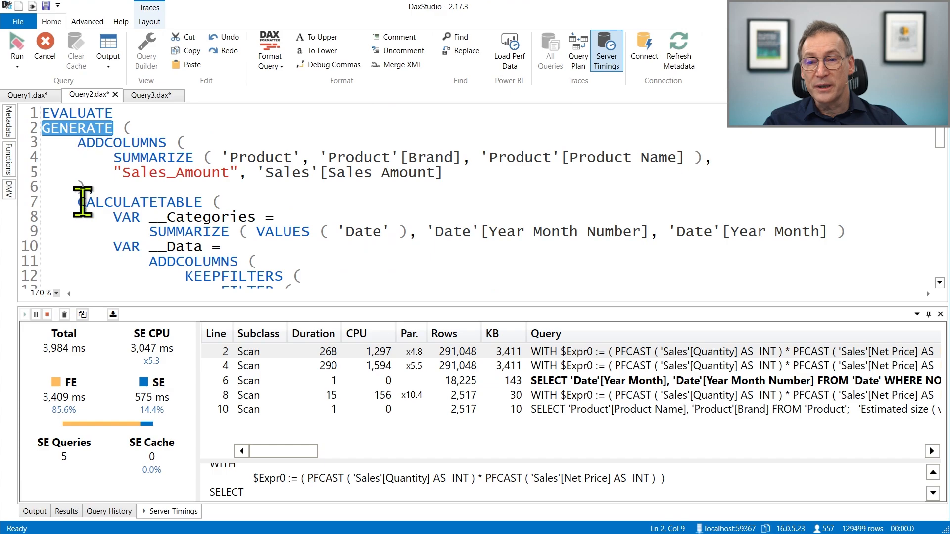
left_click_drag(77, 202, 219, 203)
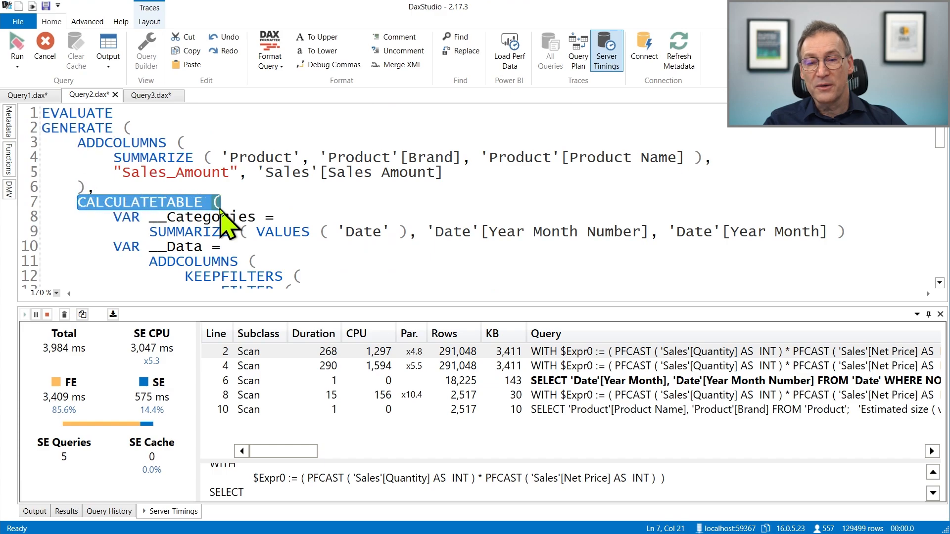
left_click(240, 202)
scroll(208, 208, "down", 4)
scroll(208, 208, "up", 2)
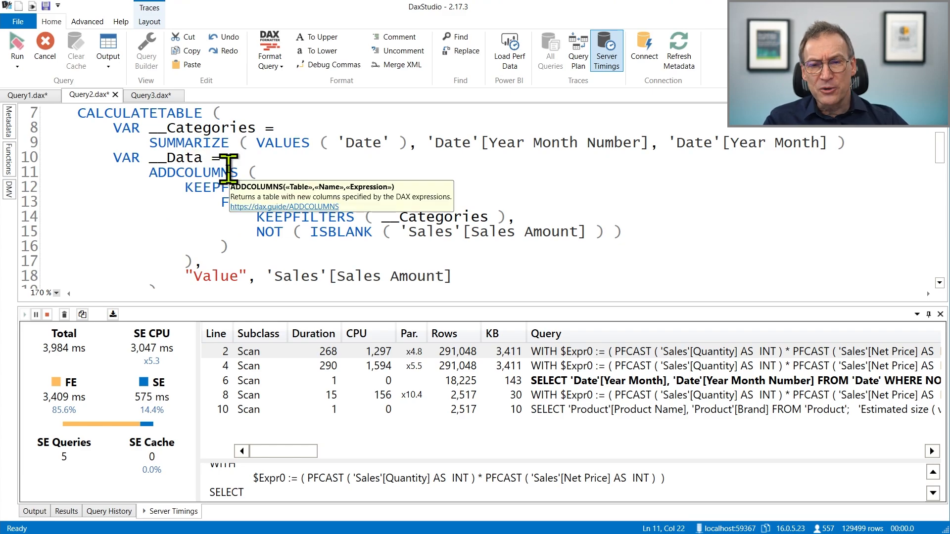
Step: Return to Query3.dax and examine the measures in __DS0Core and the TOPN in __DS0PrimaryWindowed
left_click(154, 94)
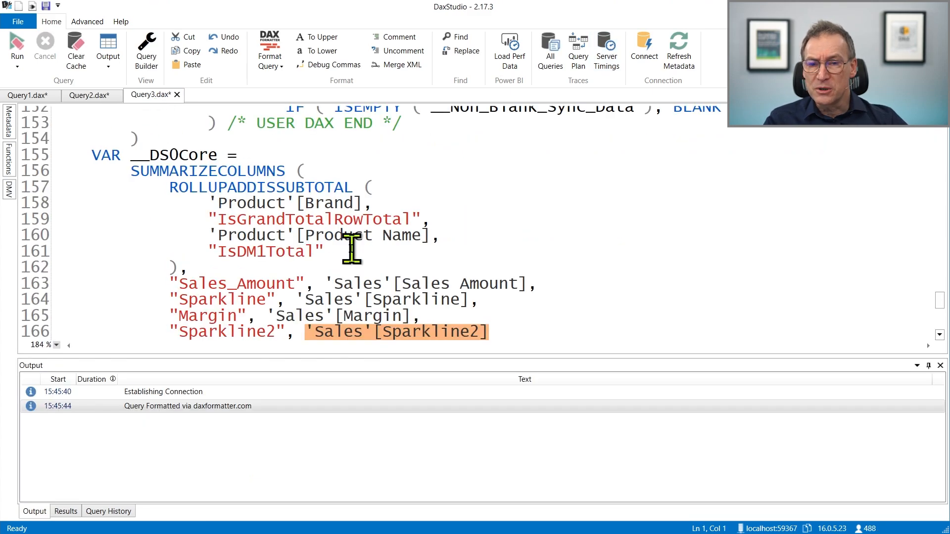
left_click(364, 317)
scroll(393, 307, "down", 4)
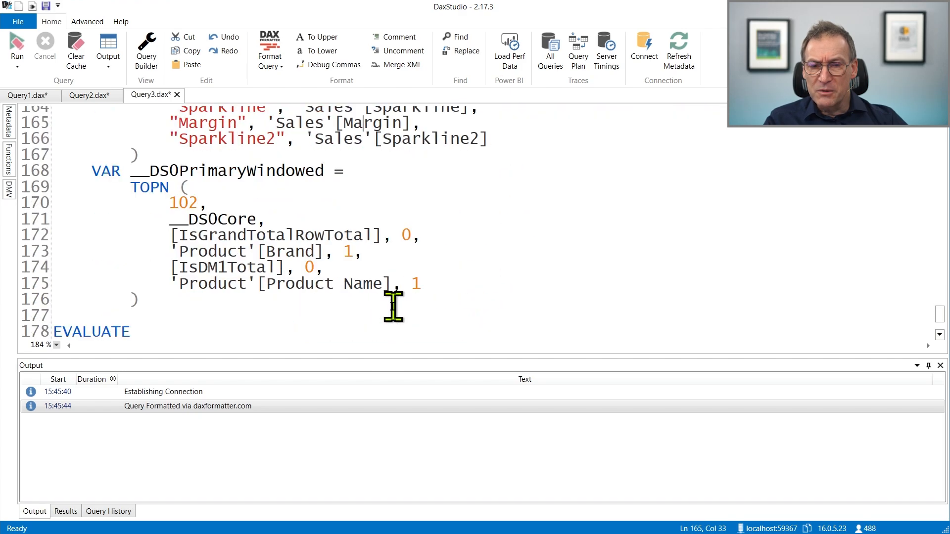
scroll(394, 307, "up", 4)
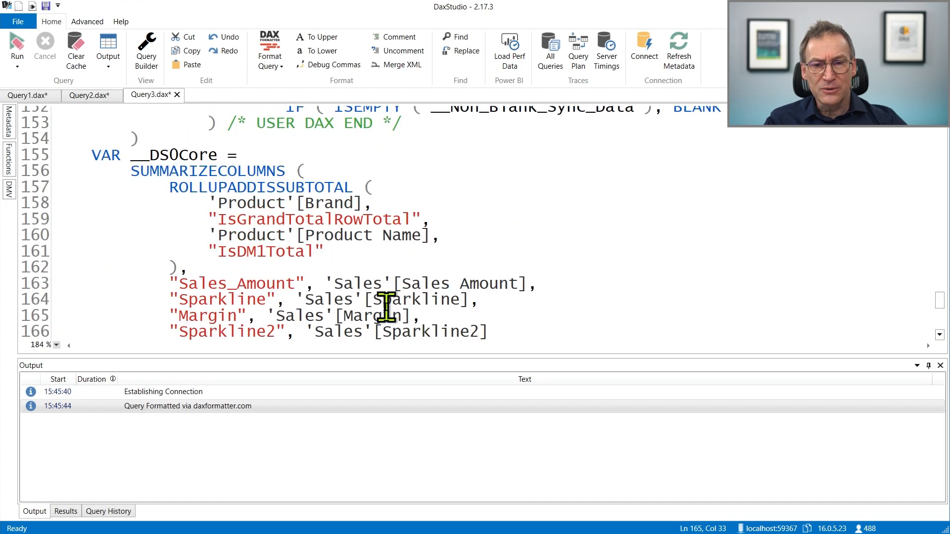
scroll(386, 307, "up", 4)
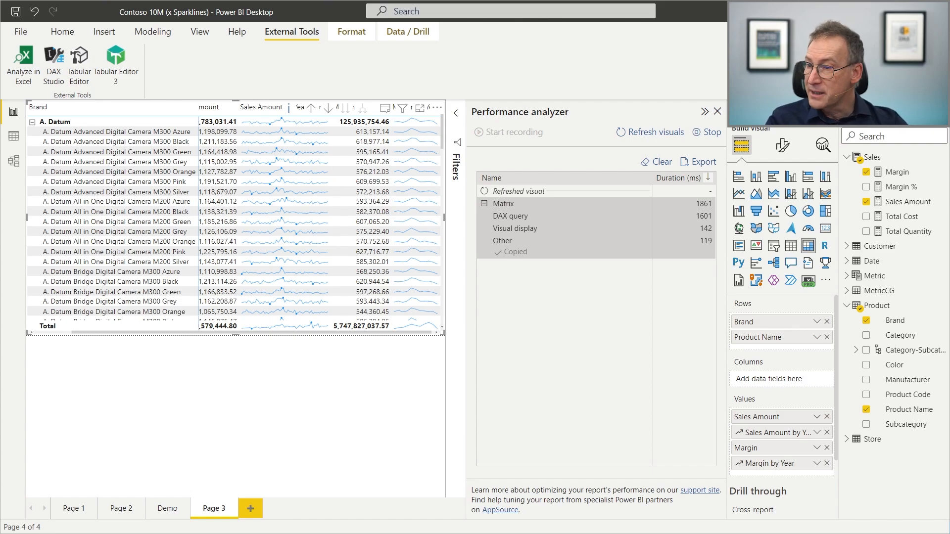
Step: Switch to Power BI Desktop, collapse the Performance analyzer, and remove the Margin by Year sparkline and Margin from the matrix
left_click(289, 388)
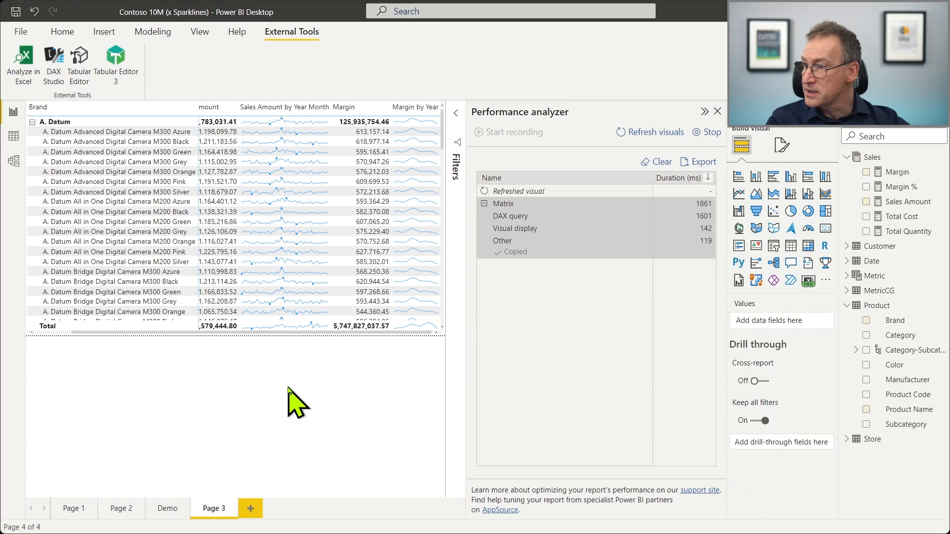
left_click(704, 112)
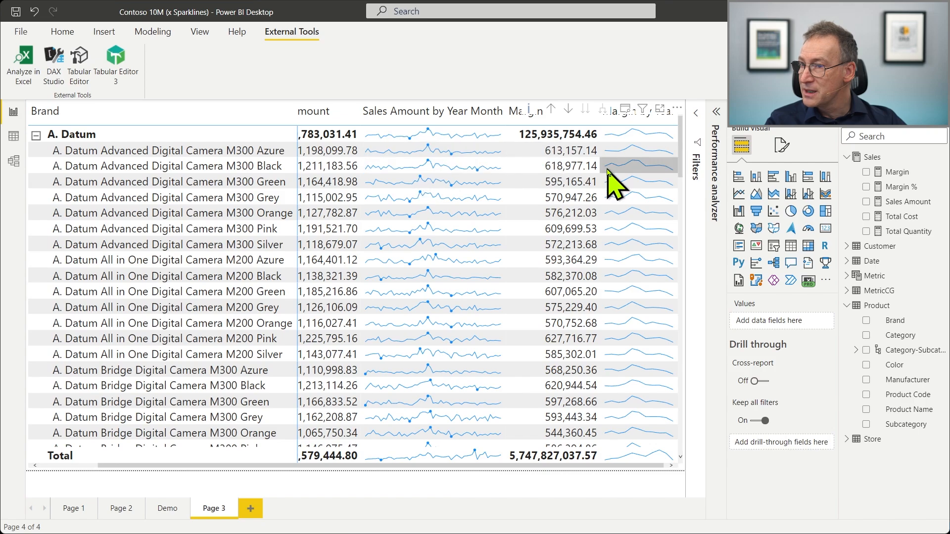
left_click(621, 470)
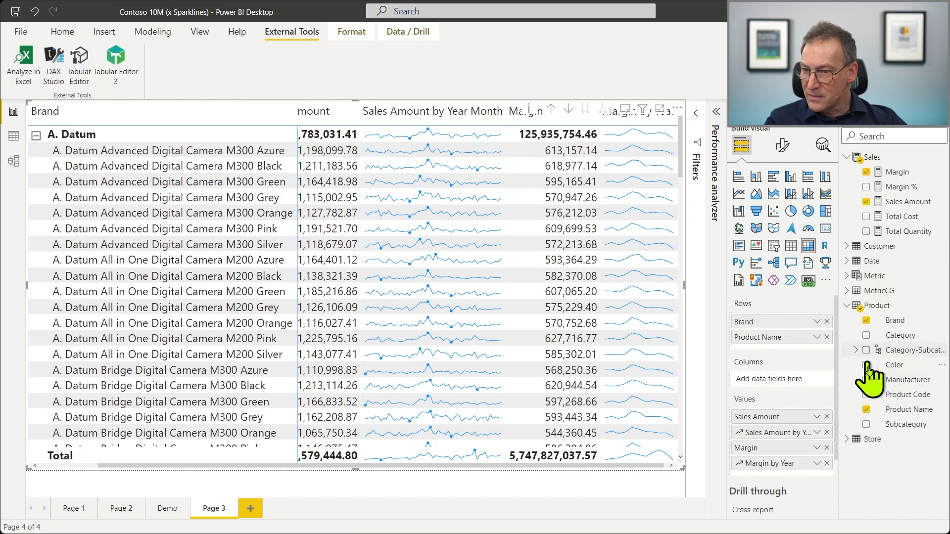
left_click(827, 463)
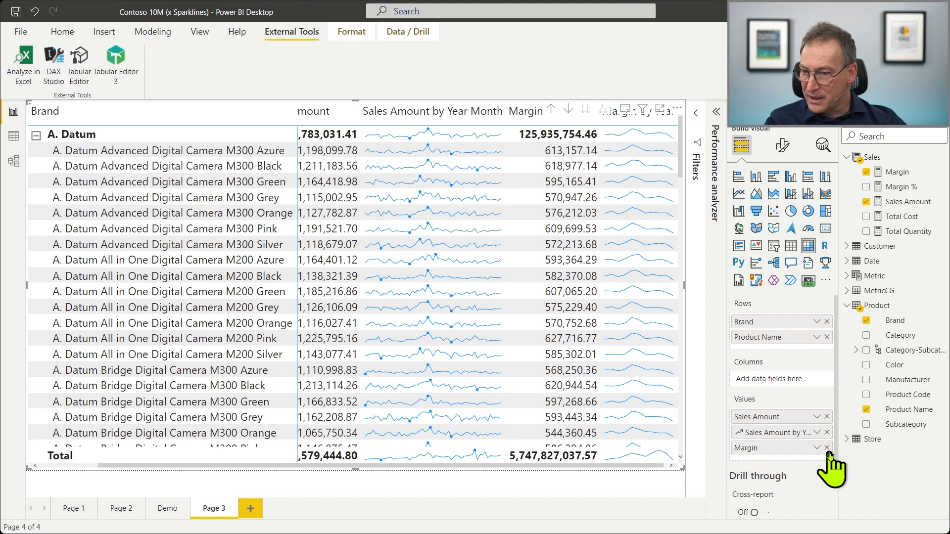
left_click(826, 448)
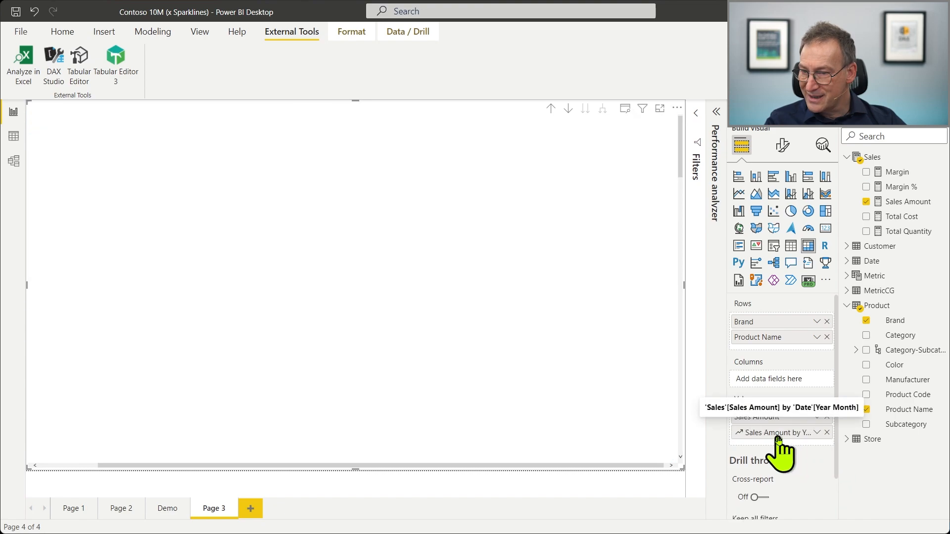
Step: Open the Sales Amount sparkline for editing, browse the Date columns offered for its X-axis, and close it without changes
left_click(815, 435)
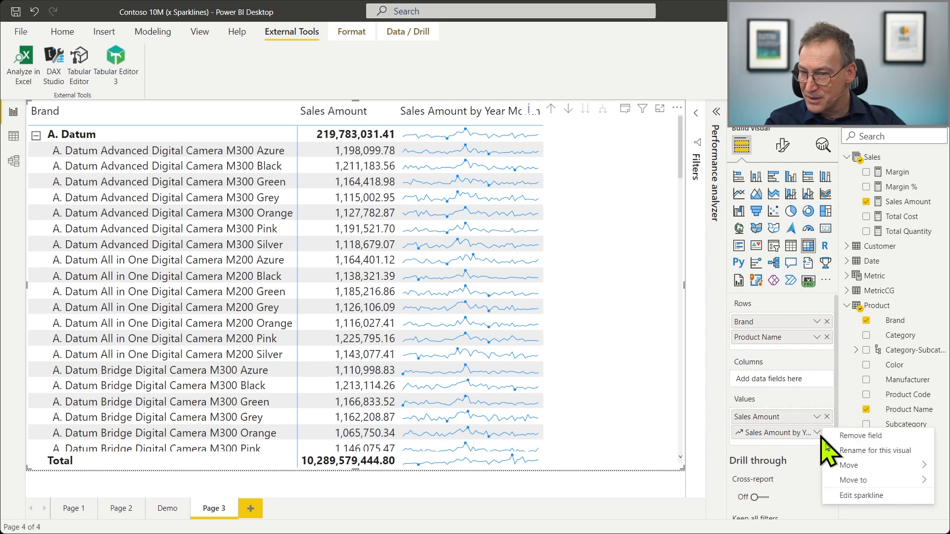
left_click(891, 497)
left_click(435, 290)
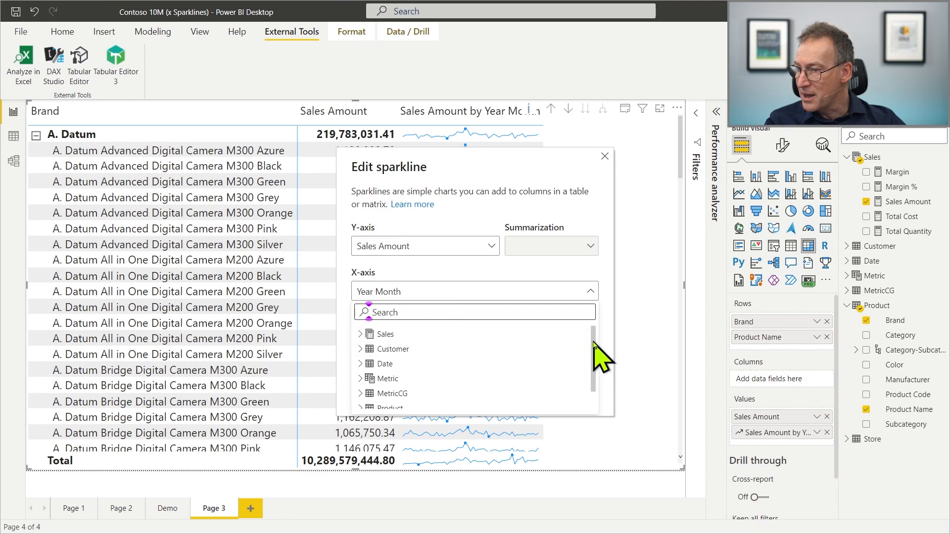
scroll(378, 356, "down", 1)
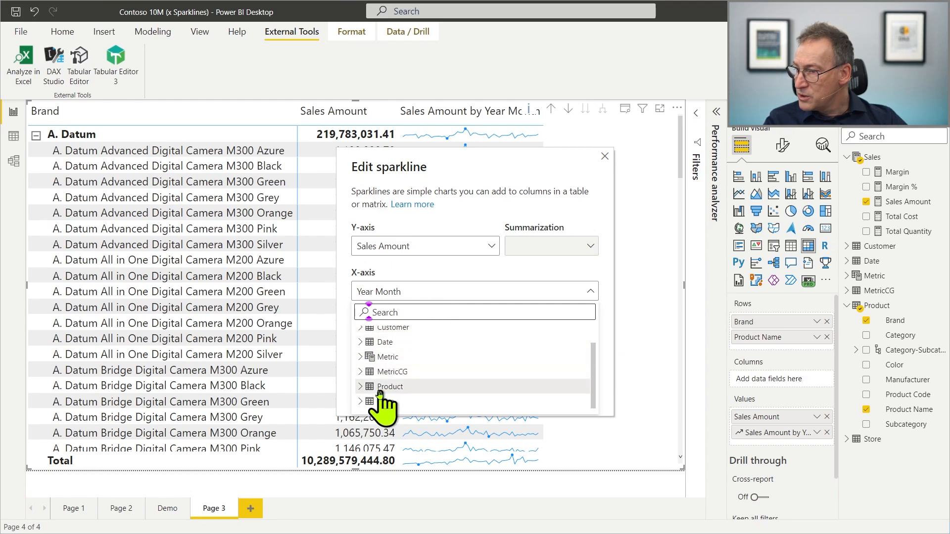
left_click(365, 345)
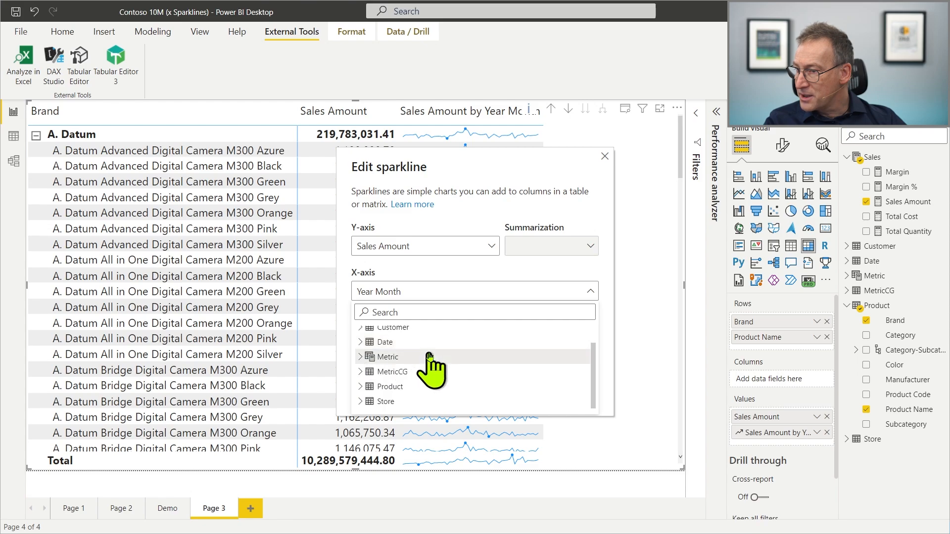
left_click(362, 342)
scroll(435, 376, "down", 3)
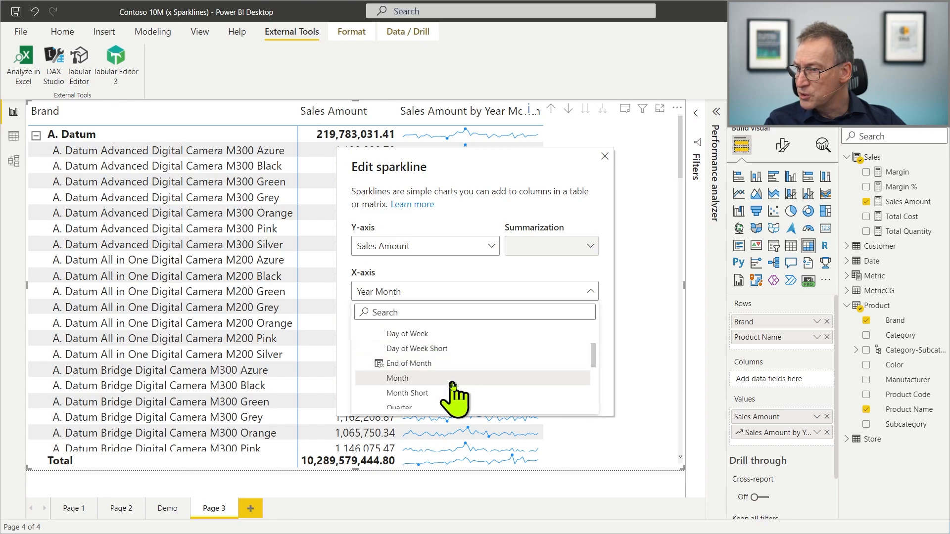
scroll(453, 386, "down", 3)
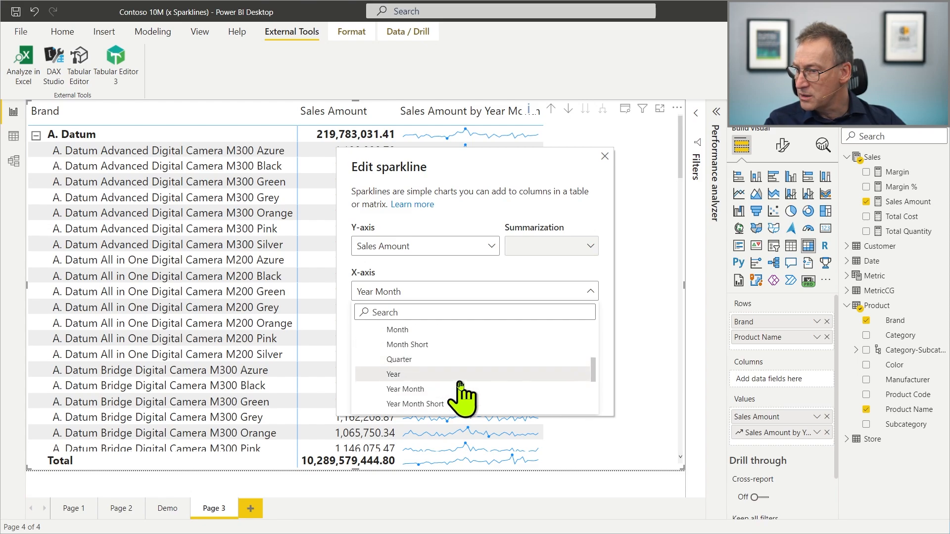
scroll(459, 386, "down", 2)
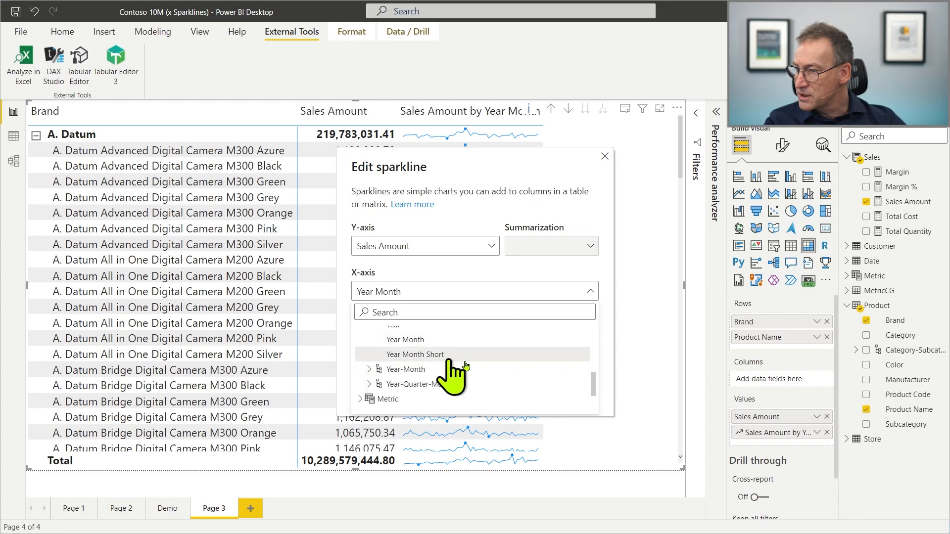
left_click_drag(593, 382, 592, 349)
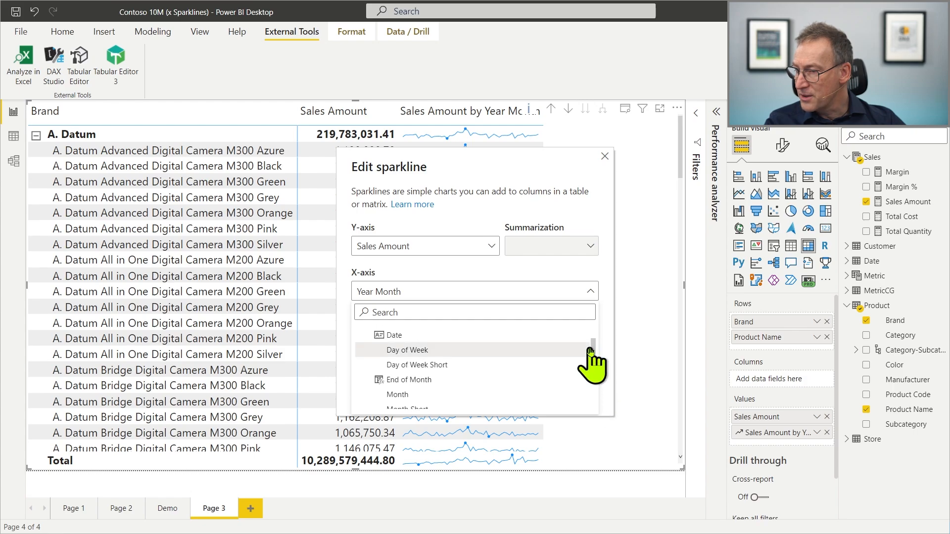
left_click(604, 156)
left_click(604, 156)
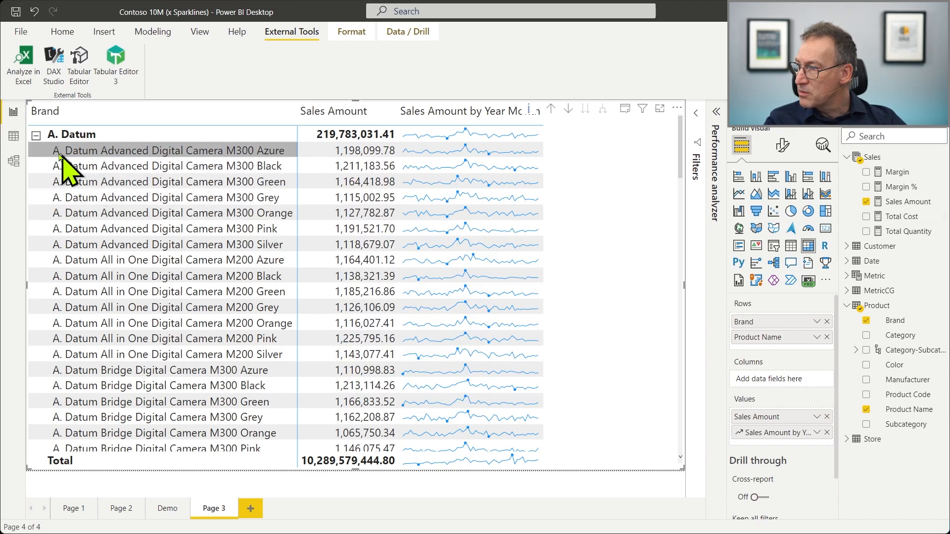
Step: Open the Date table in Data view, widen the fields list, and unhide the Year Month Number column
left_click(18, 145)
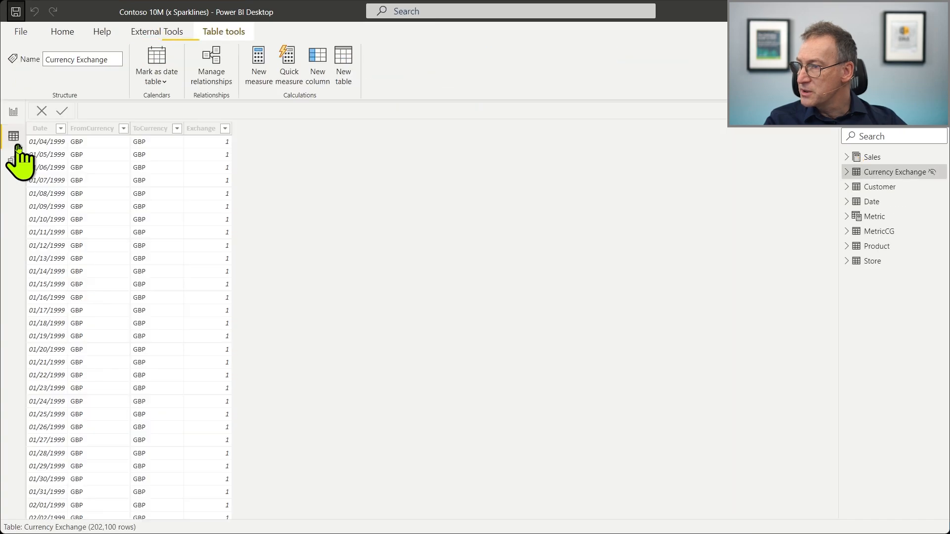
left_click(871, 201)
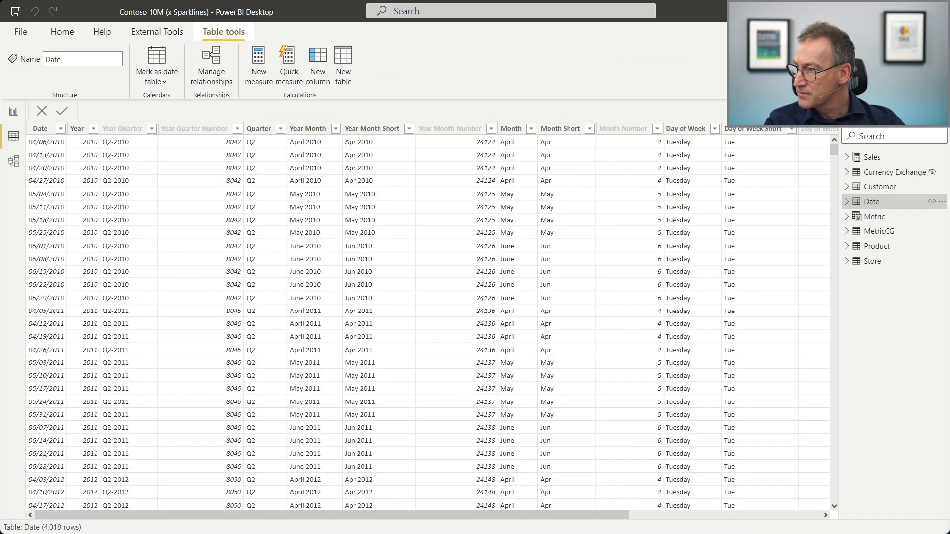
left_click(846, 201)
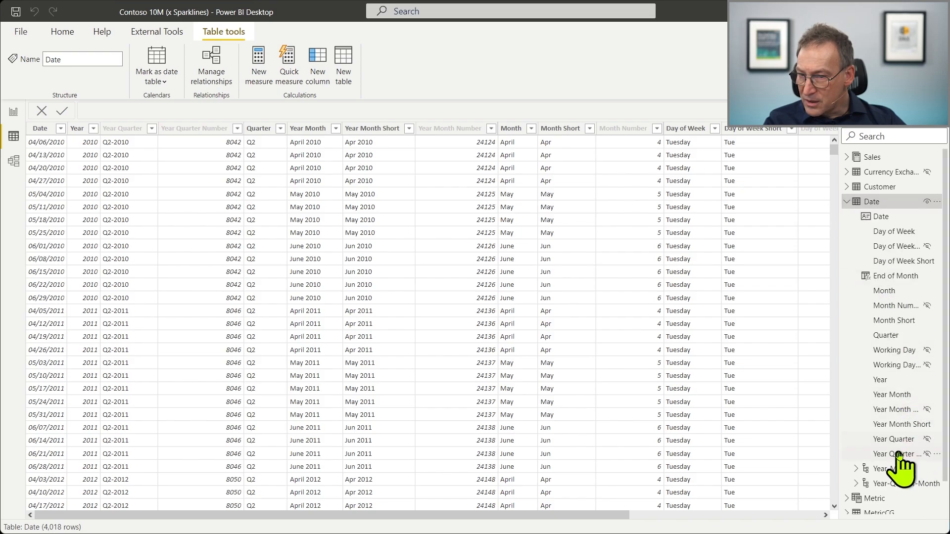
left_click(892, 410)
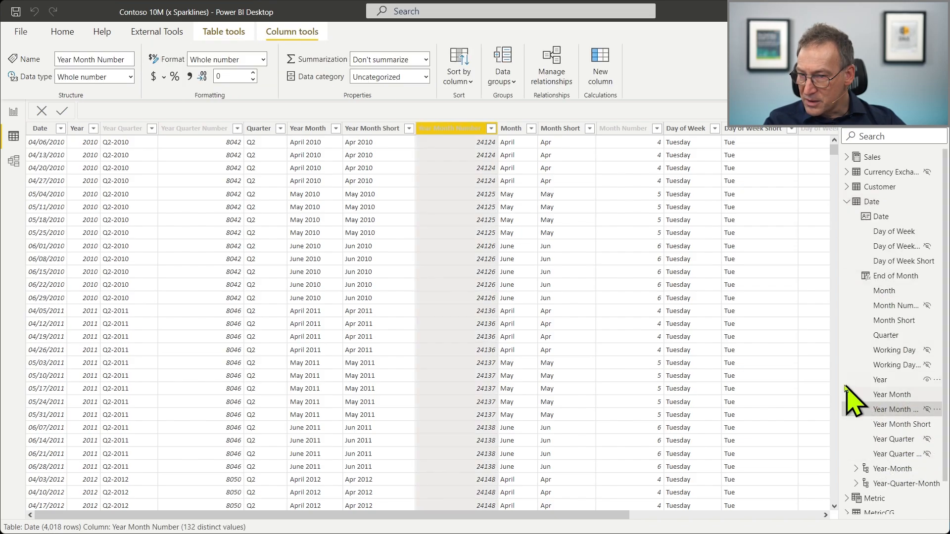
left_click_drag(841, 324, 764, 328)
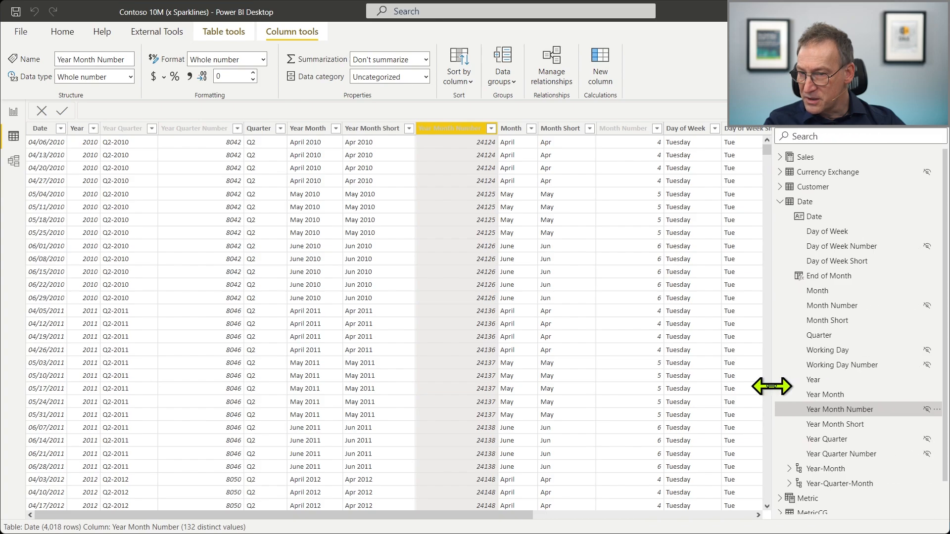
left_click(929, 410)
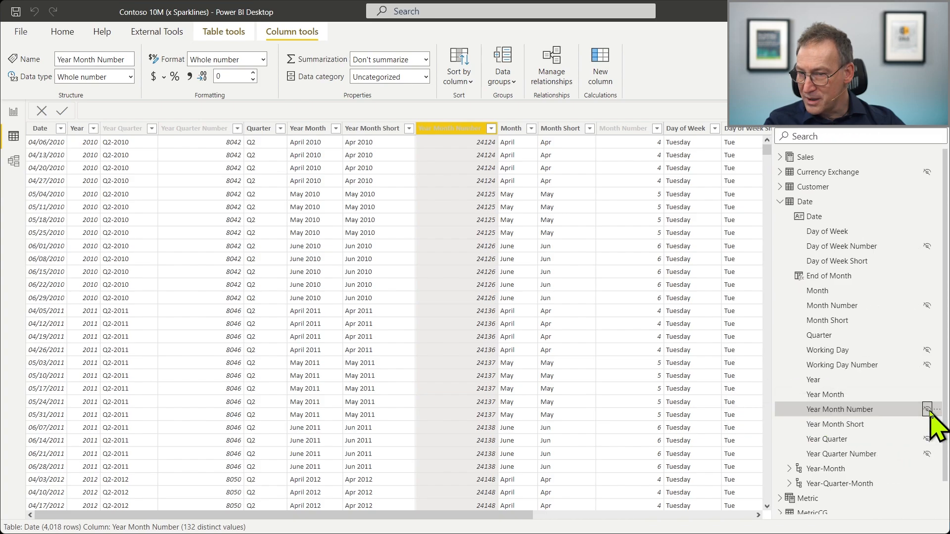
Step: Return to the report and set the Sales Amount sparkline's X-axis to Year Month Number from the Date table
left_click(13, 112)
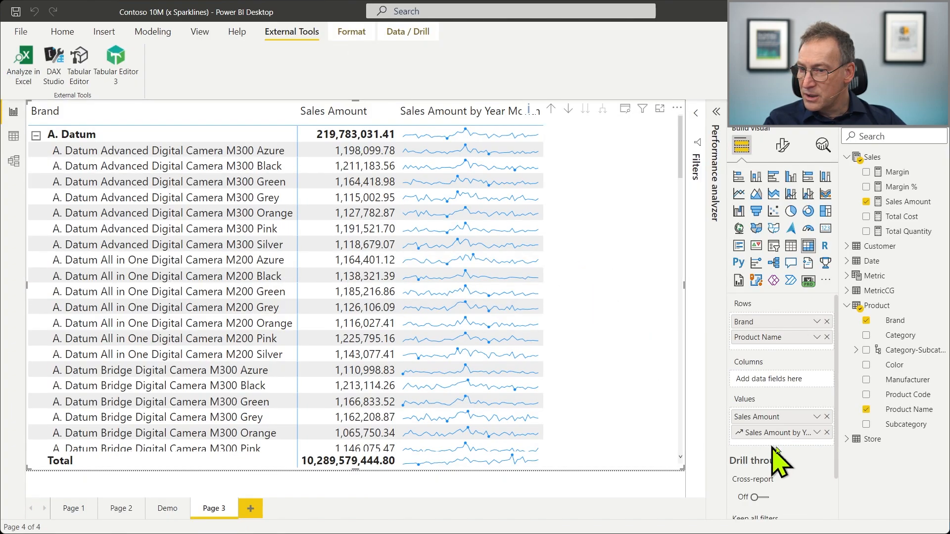
left_click(817, 432)
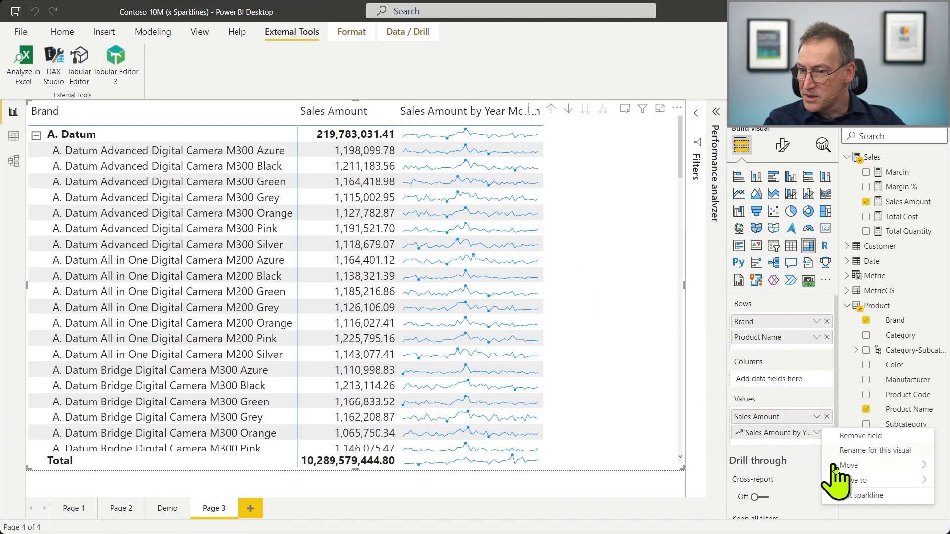
left_click(873, 496)
left_click(423, 297)
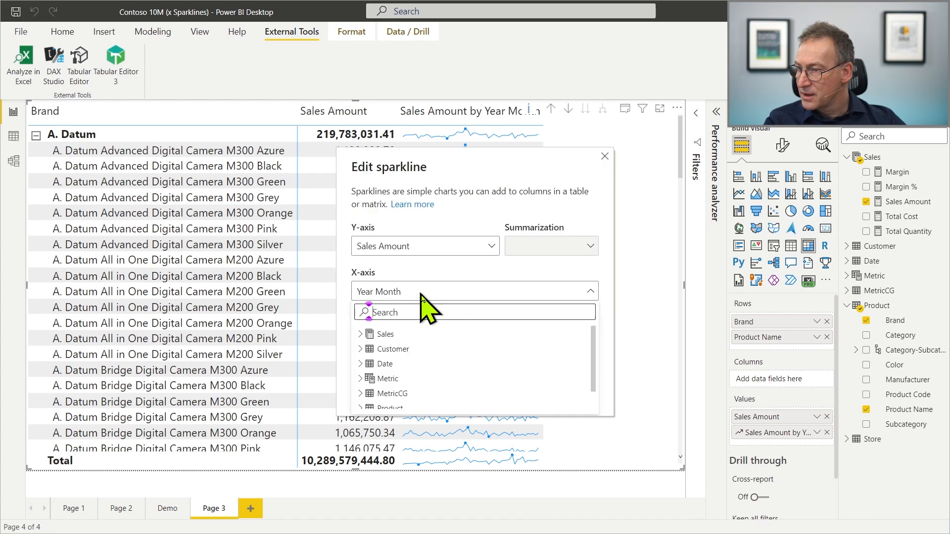
left_click(368, 364)
scroll(489, 398, "down", 1)
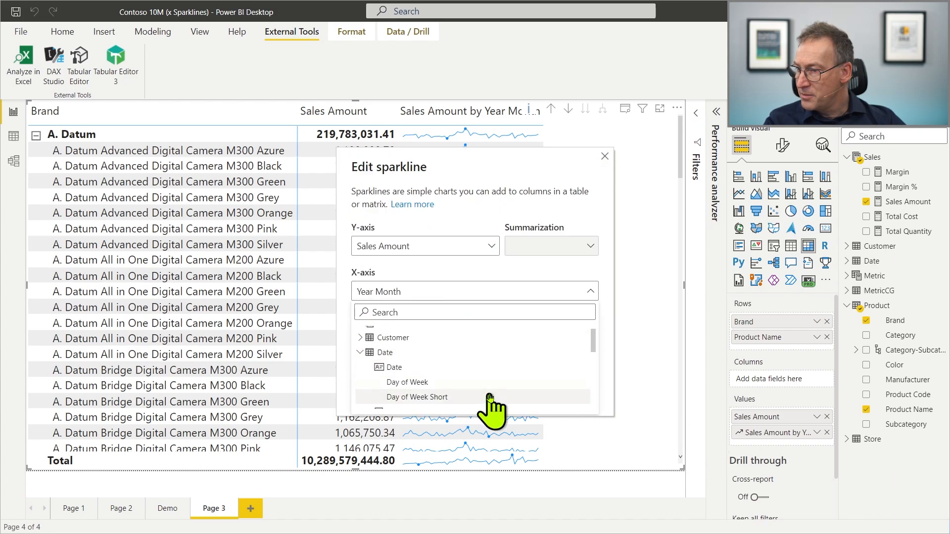
scroll(490, 398, "down", 5)
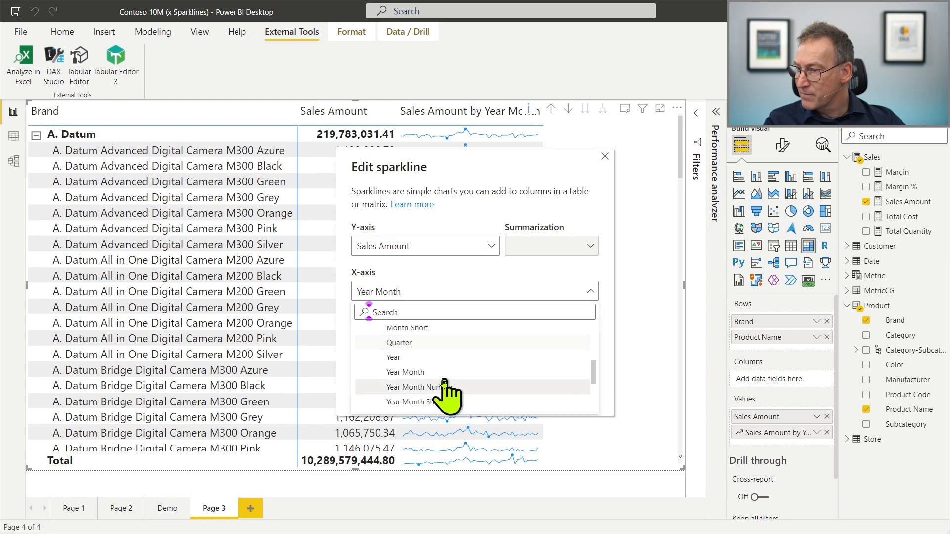
left_click(444, 387)
left_click(534, 395)
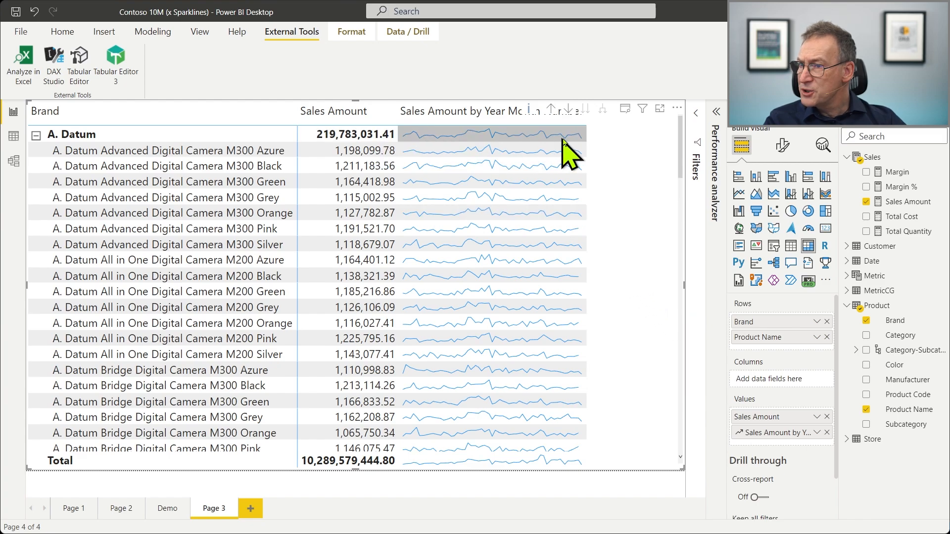
mouse_move(575, 141)
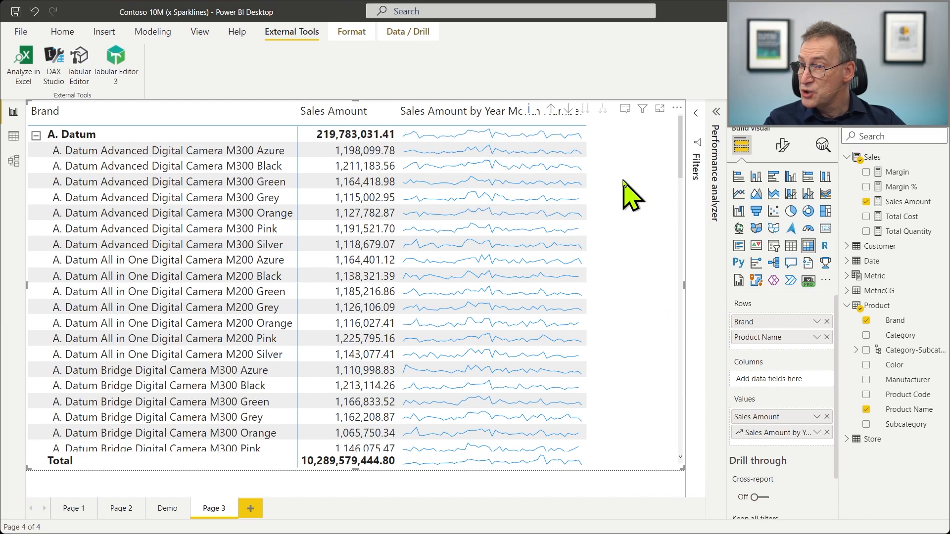
Step: Clear the Performance analyzer, refresh the visuals, copy the Matrix query, and paste it into Query3.dax in DAX Studio
left_click(719, 129)
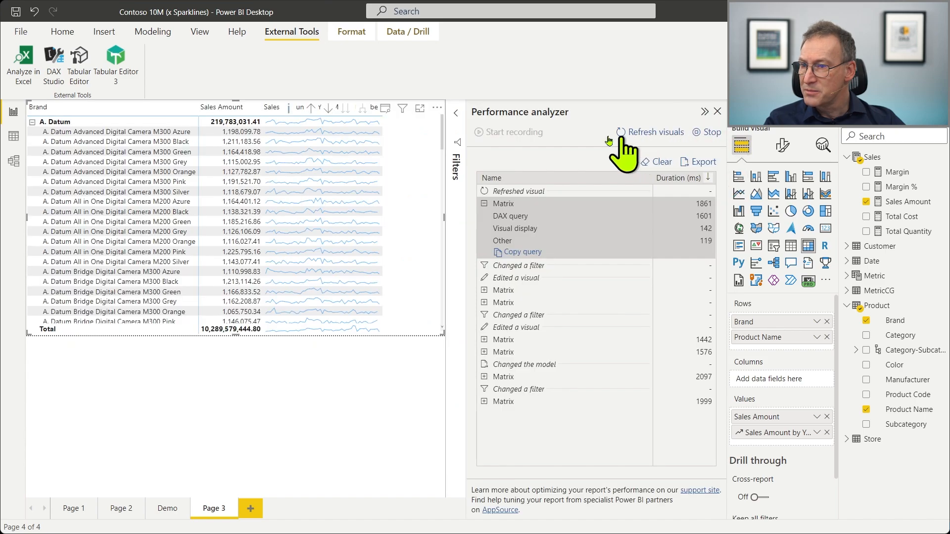
left_click(656, 161)
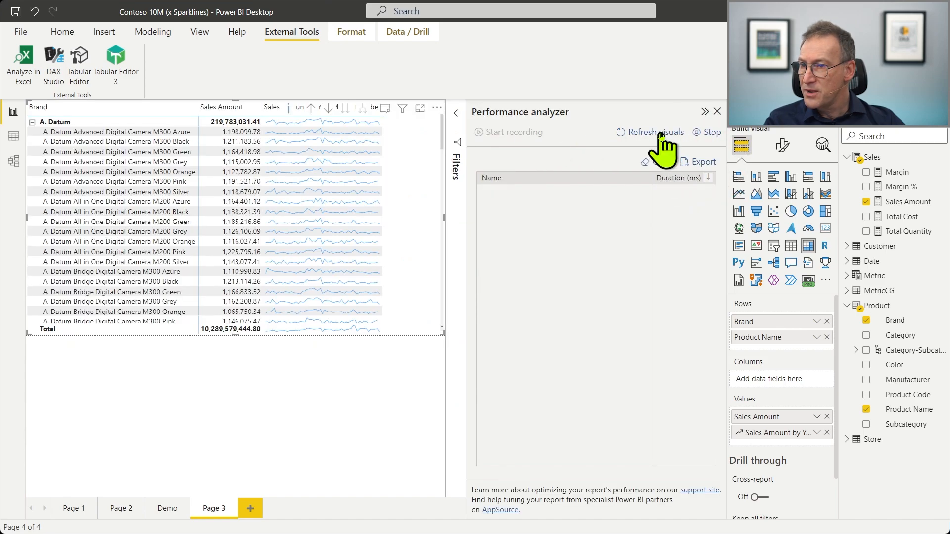
left_click(650, 132)
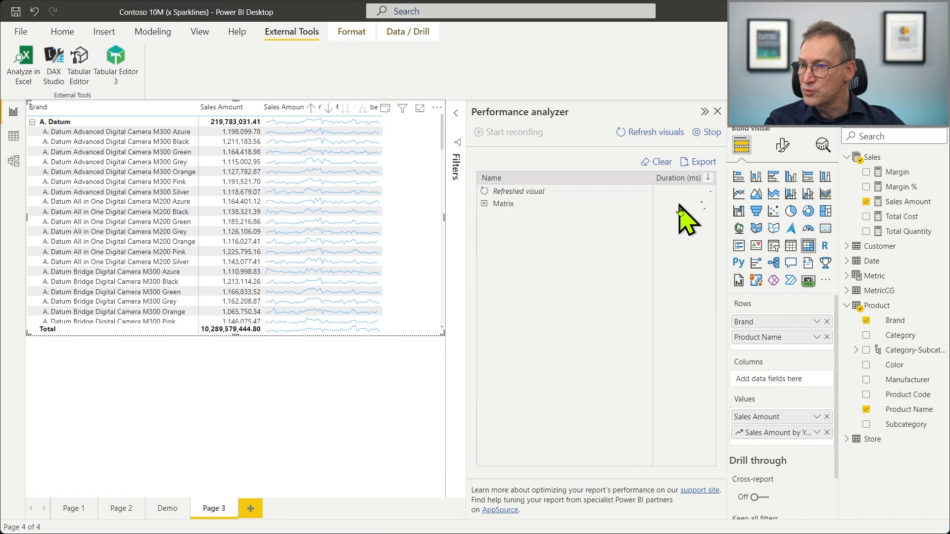
left_click(484, 204)
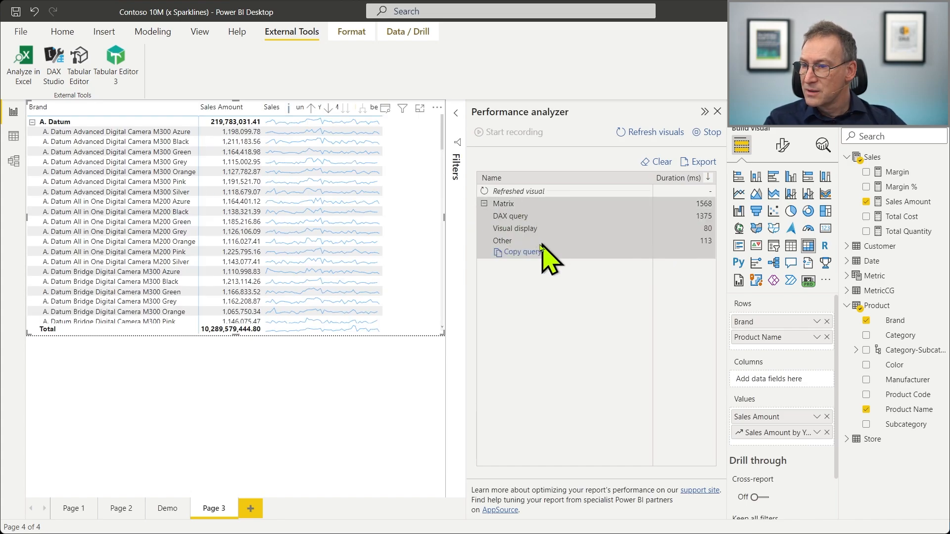
left_click(518, 252)
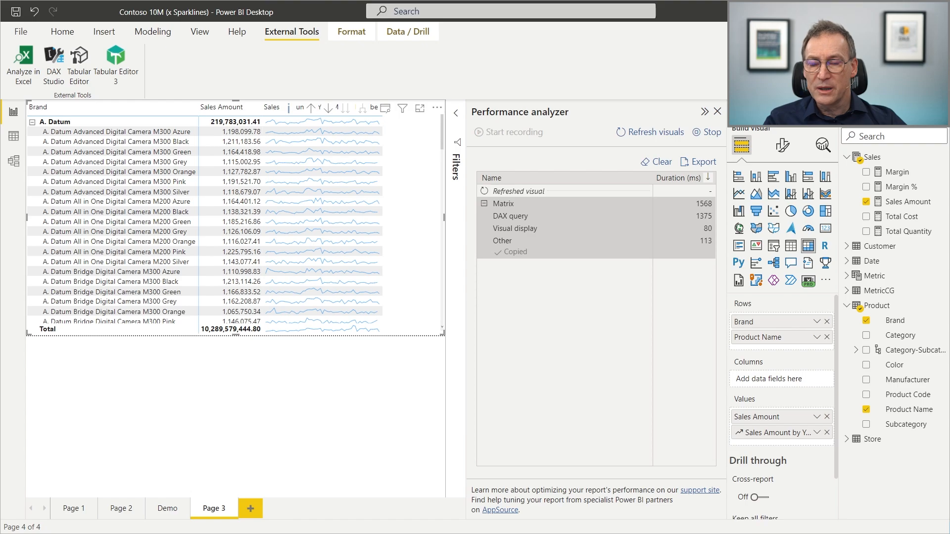
key("alt+Tab")
key("ctrl+v")
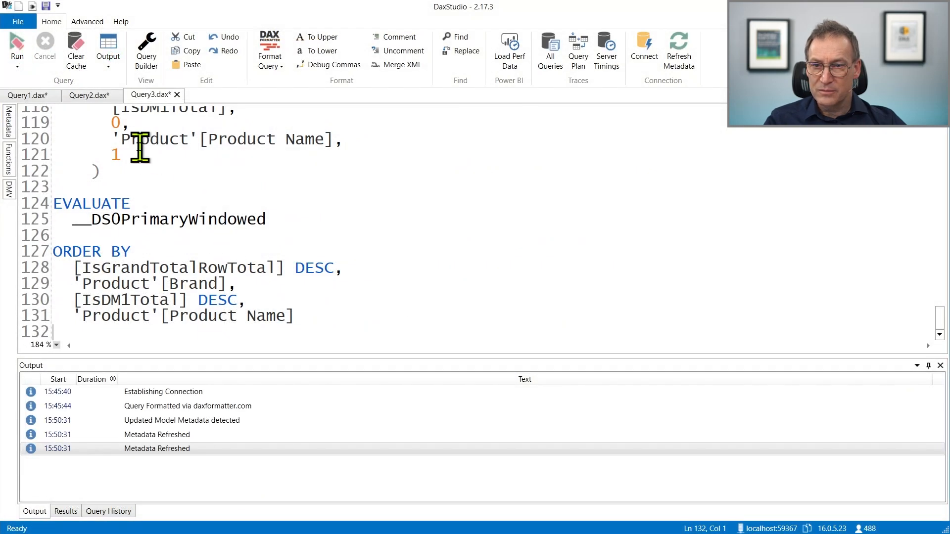
Step: Copy the EVALUATE SUMMARIZECOLUMNS block from Query1.dax and replace everything in Query3.dax from the USER DAX END line onward with it
key("ctrl+Tab")
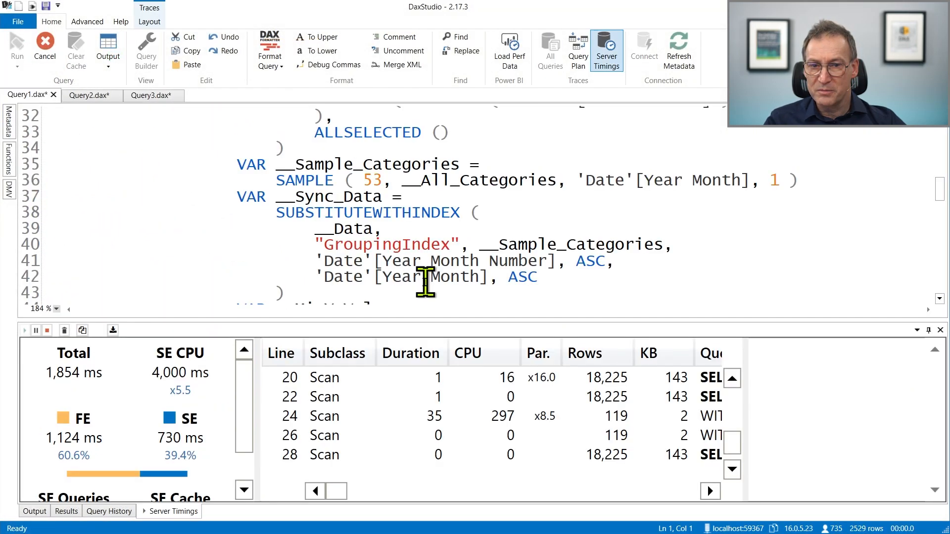
scroll(425, 281, "down", 16)
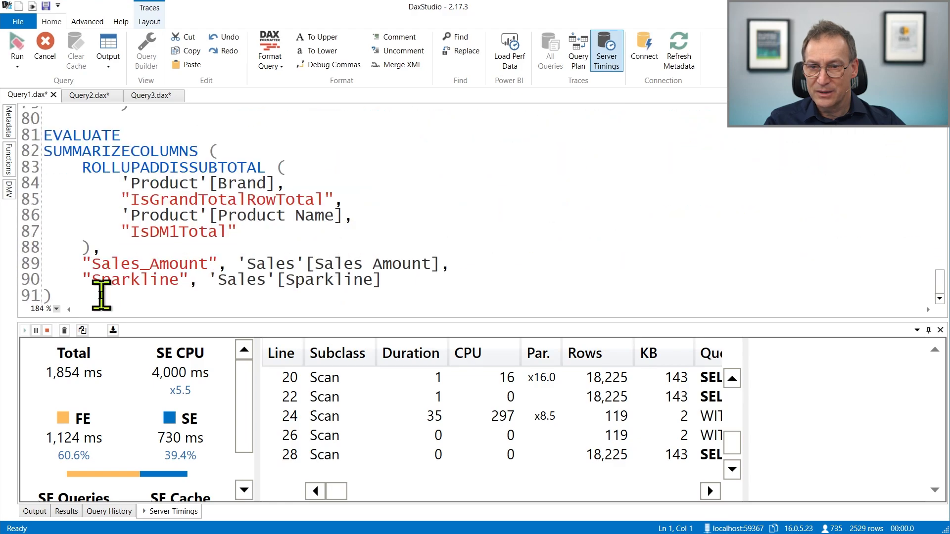
left_click_drag(102, 296, 5, 139)
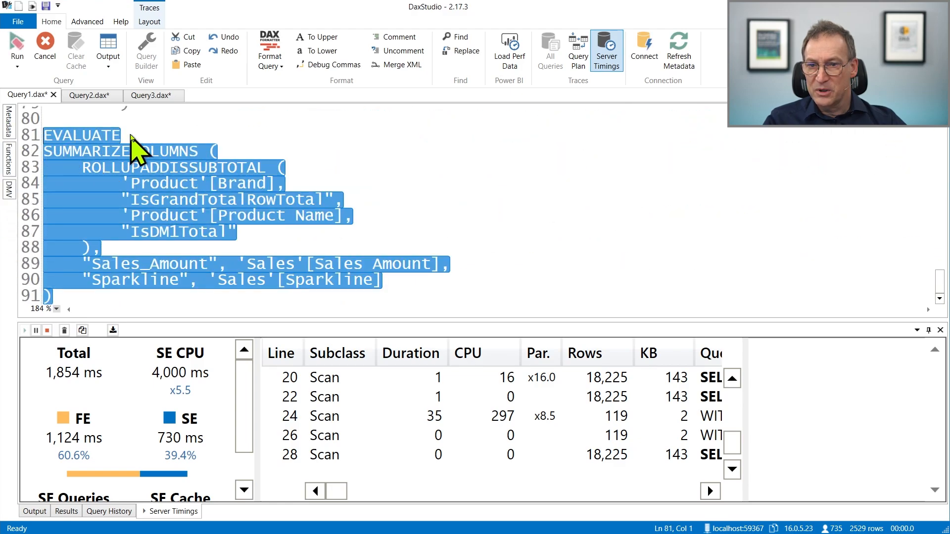
left_click(149, 95)
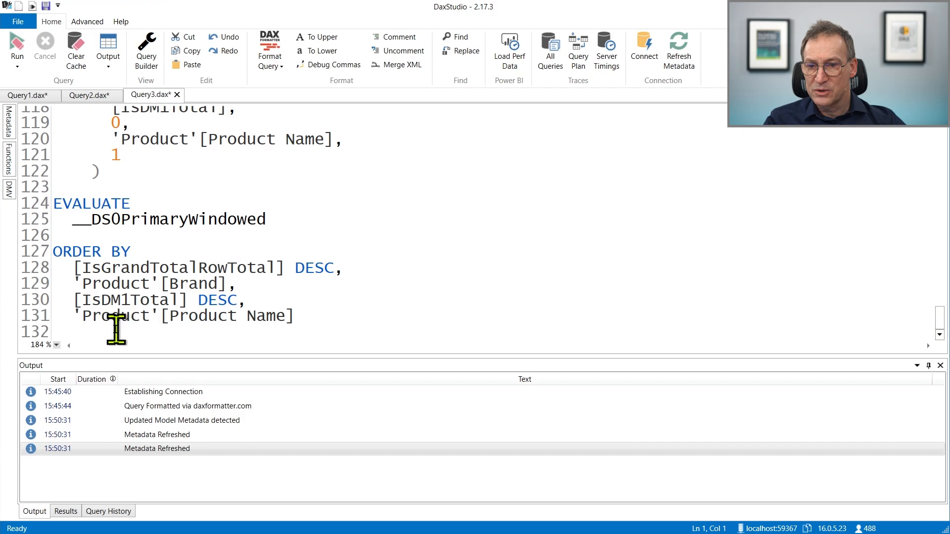
left_click_drag(116, 329, 39, 203)
scroll(166, 221, "up", 9)
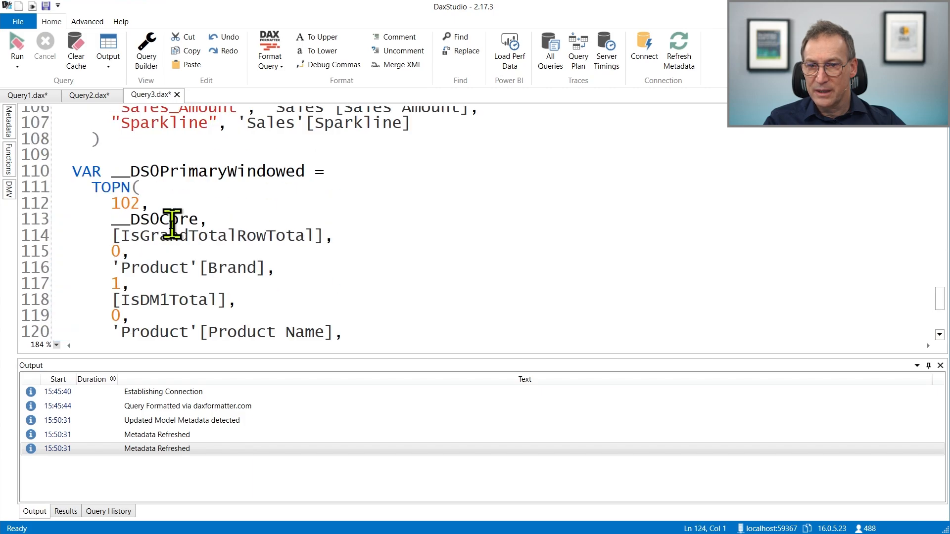
scroll(156, 252, "down", 1)
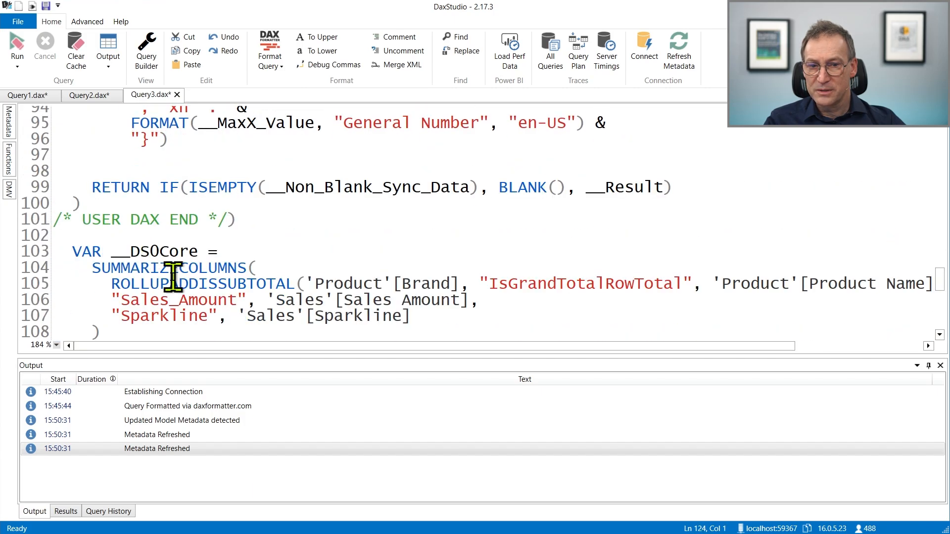
left_click(63, 219, "shift")
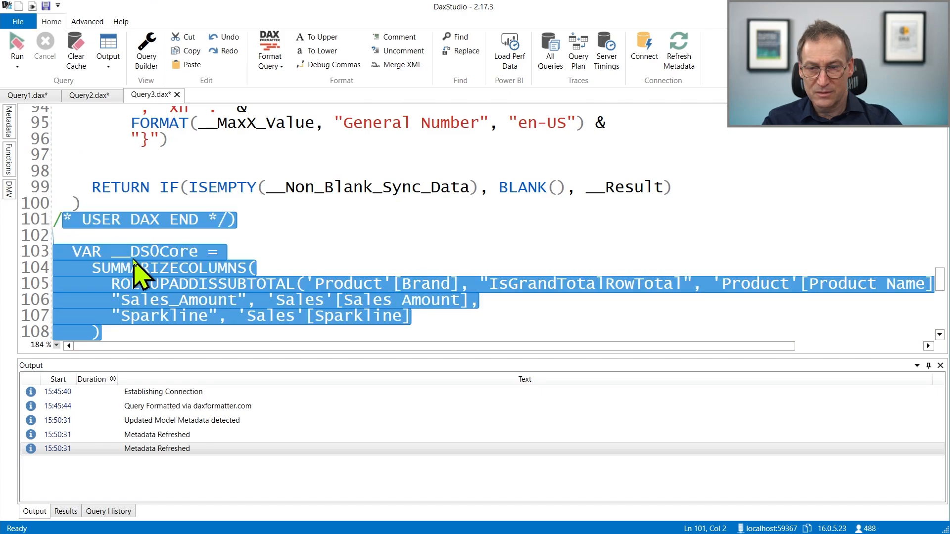
key("ctrl+v")
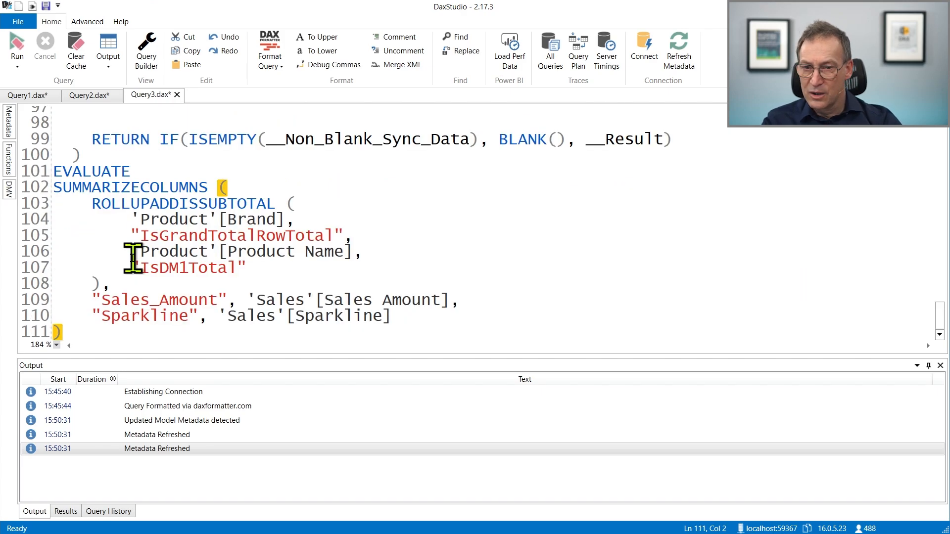
Step: Start the Server Timings trace and run the query in Query3.dax
left_click(614, 56)
left_click(441, 214)
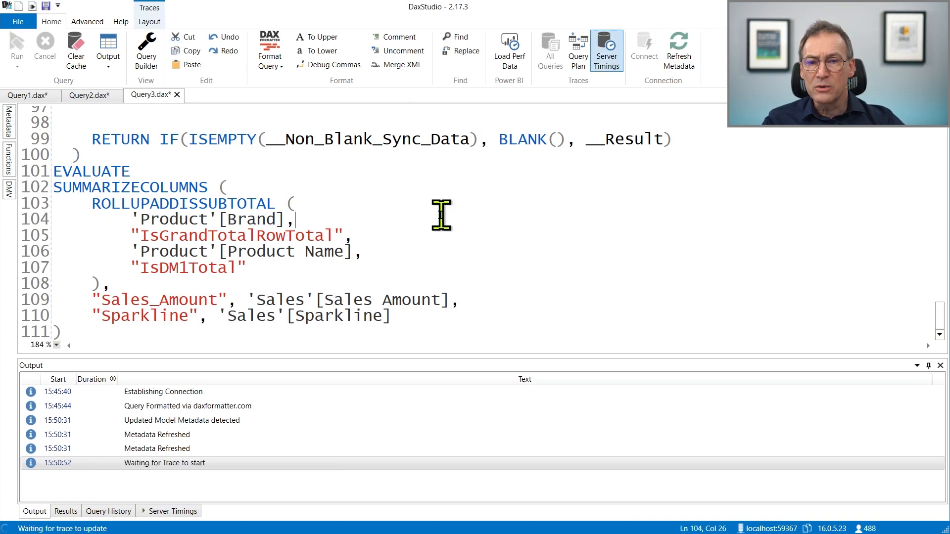
left_click(178, 154)
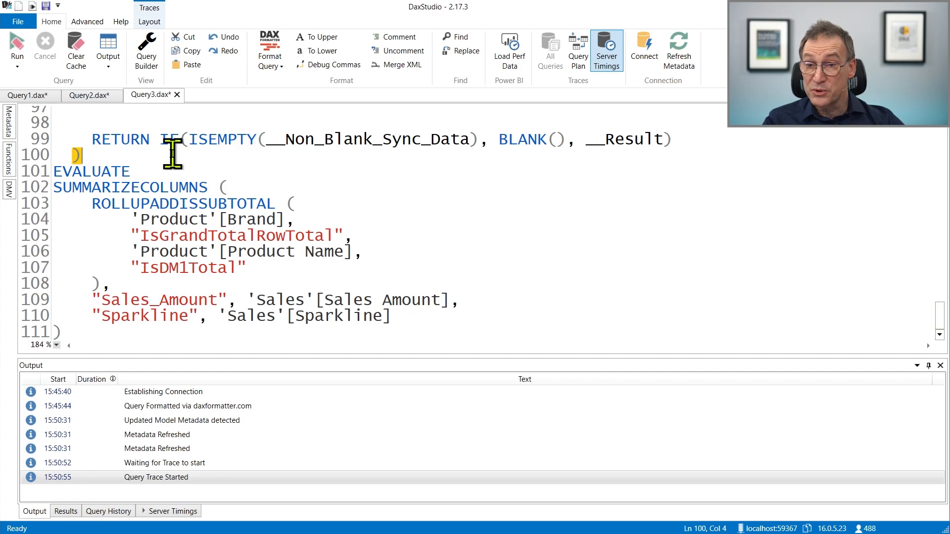
key("F5")
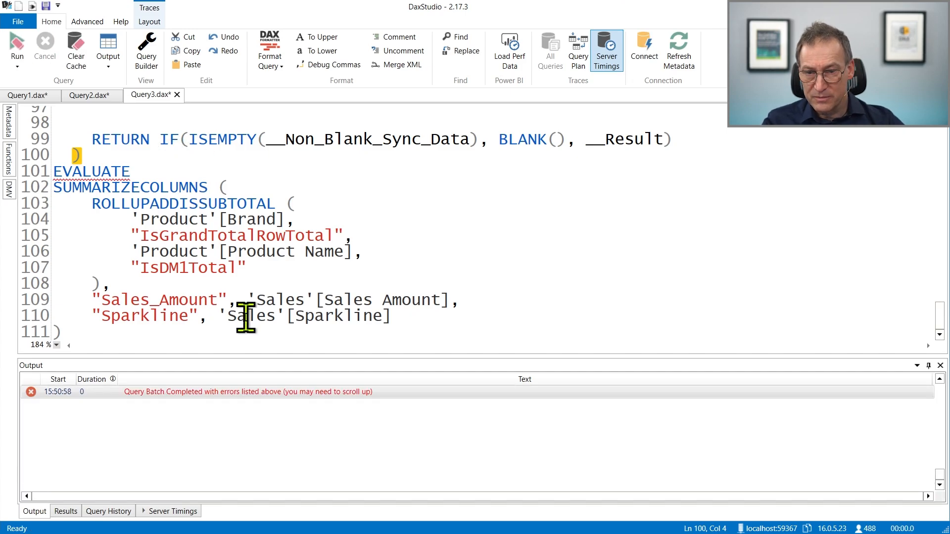
Step: Examine the Query3.dax code from the Sparkline measure definition through the EVALUATE block for the cause of the syntax error
left_click(151, 167)
scroll(150, 170, "up", 3)
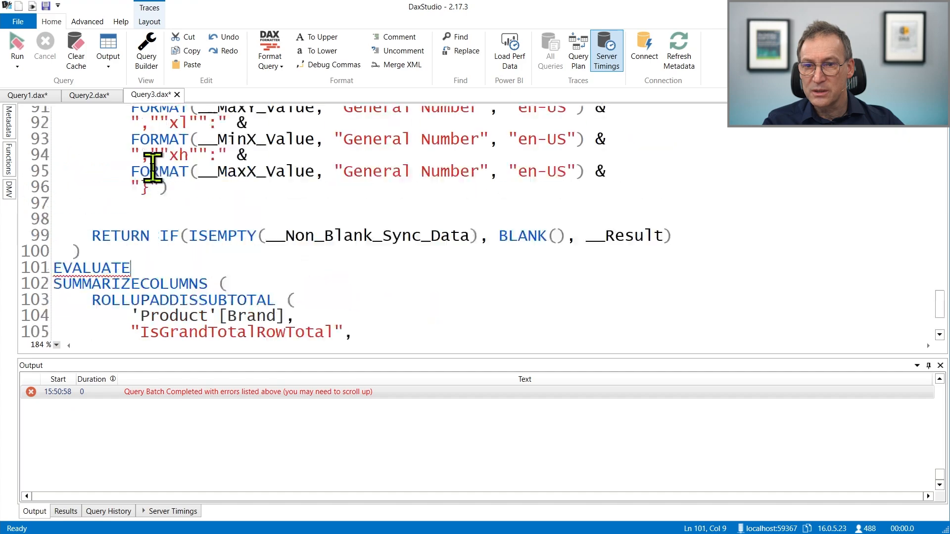
mouse_move(237, 286)
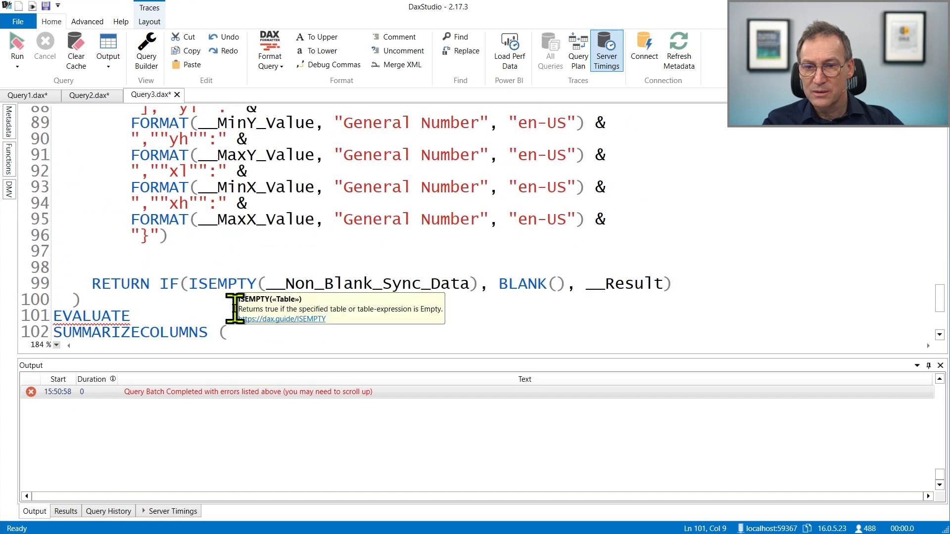
scroll(234, 308, "up", 20)
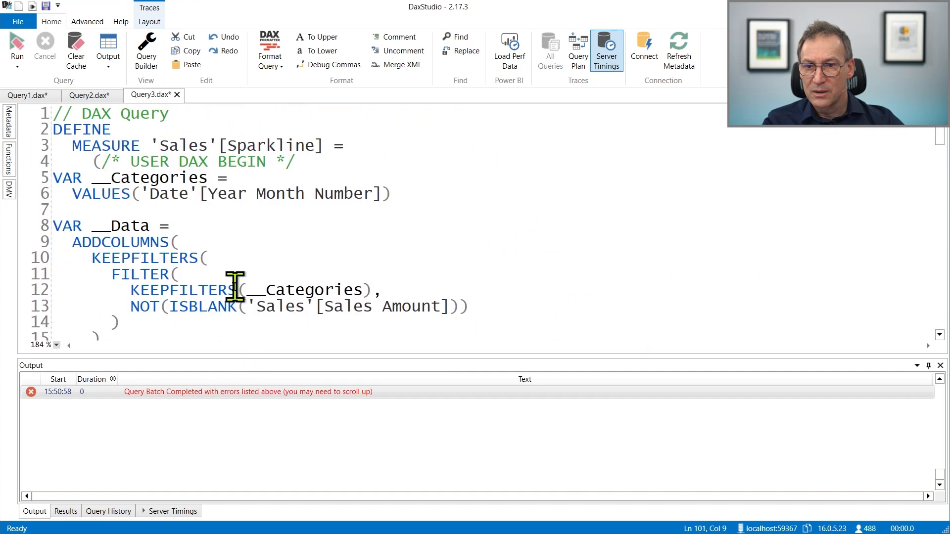
scroll(234, 289, "down", 16)
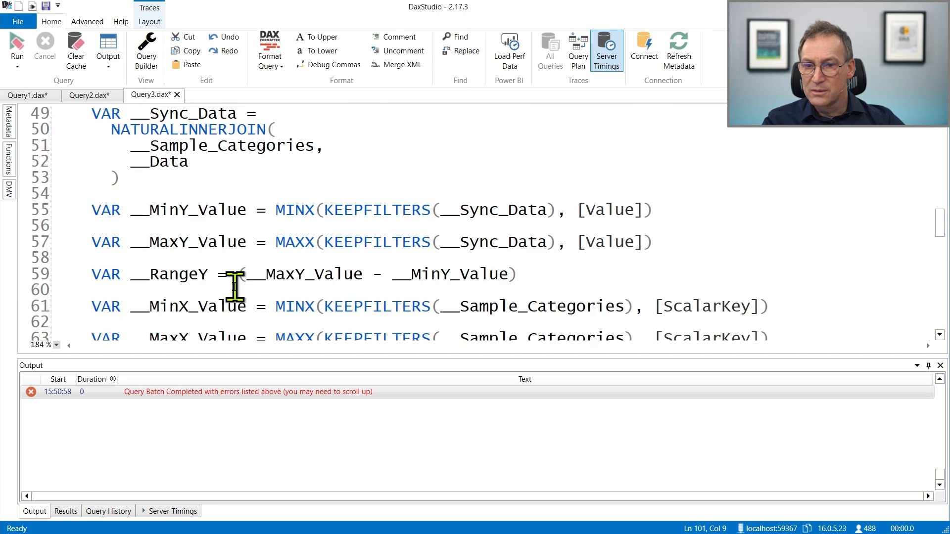
scroll(235, 287, "down", 15)
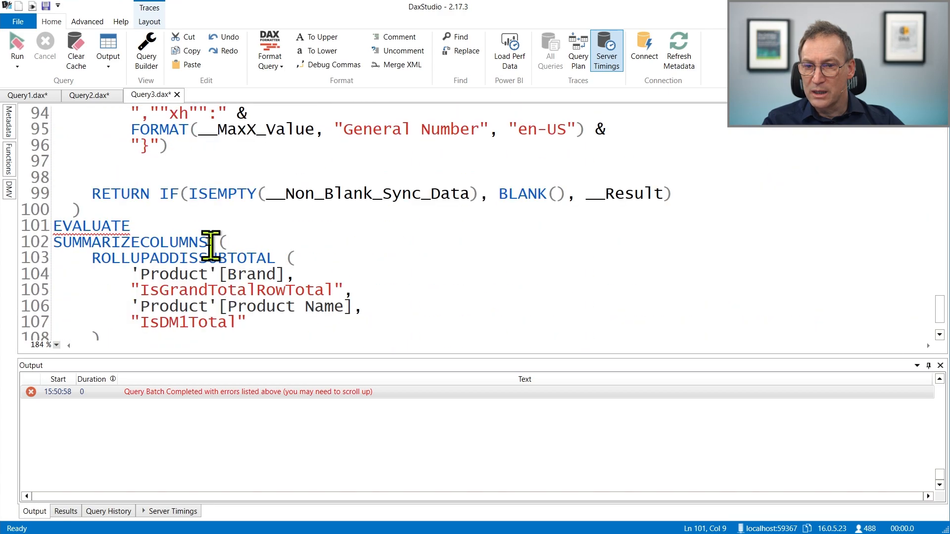
scroll(211, 244, "down", 1)
left_click(162, 327)
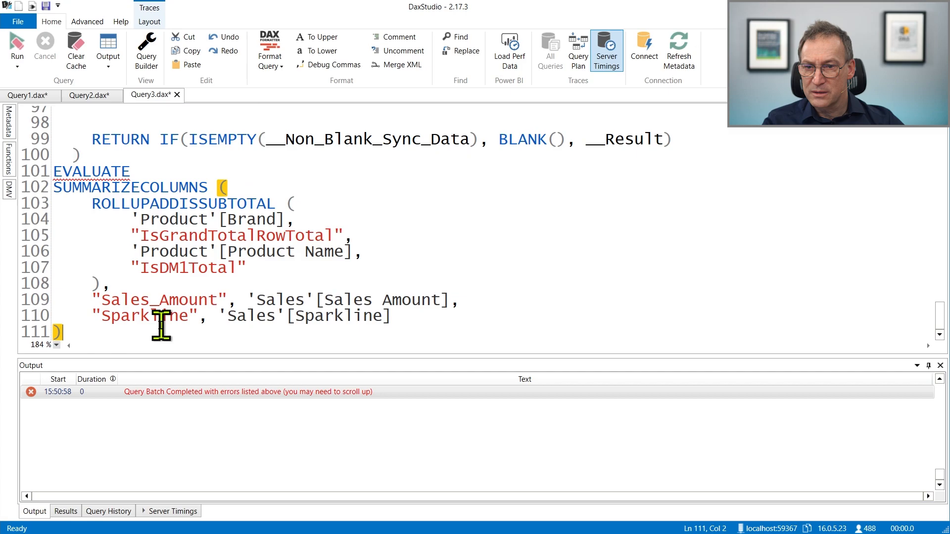
Step: Try to fix the query by adding a blank line before EVALUATE, and read the error details in the output
left_click(166, 157)
key("Return")
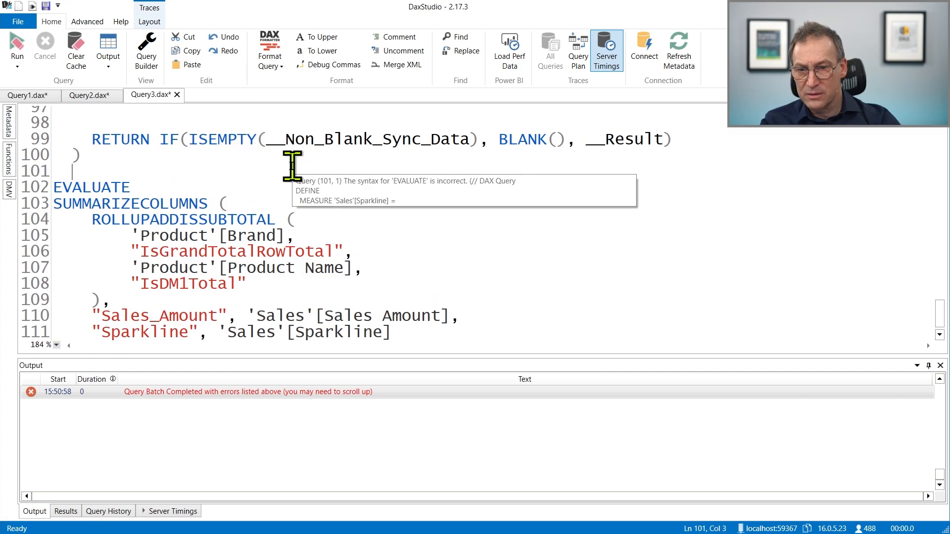
key("F5")
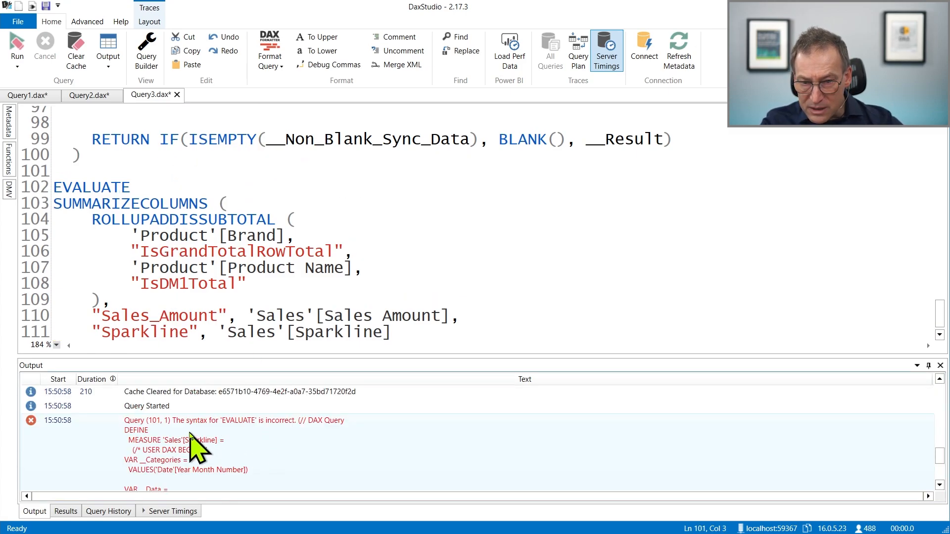
scroll(226, 218, "down", 1)
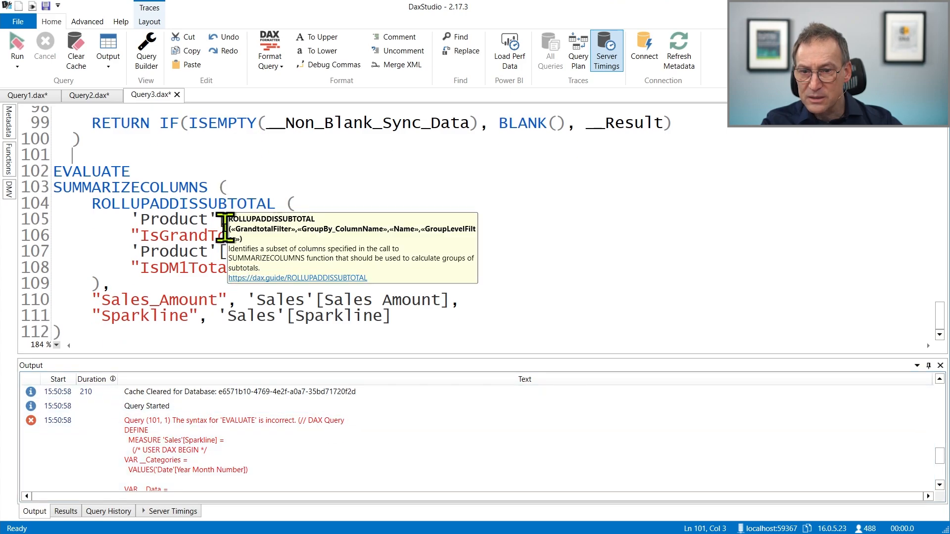
left_click(150, 331)
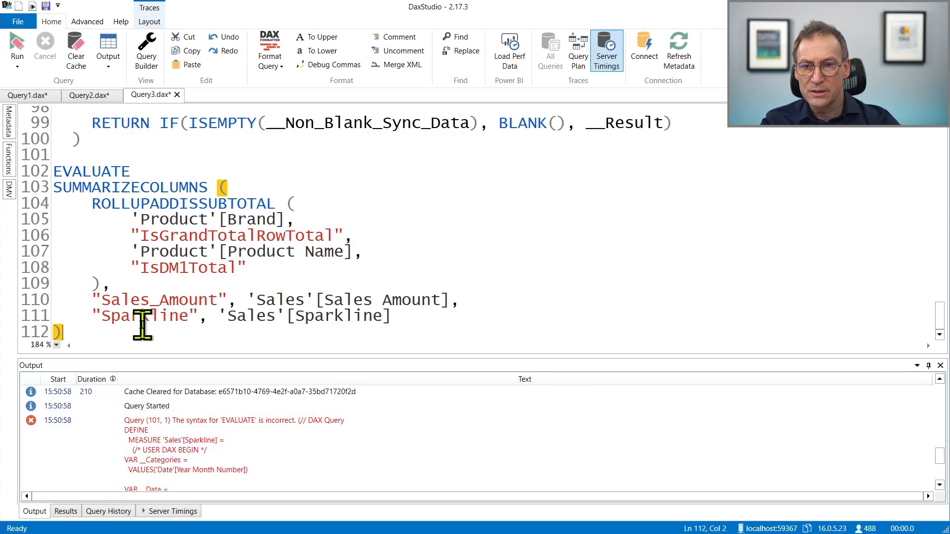
Step: Undo the earlier replacement and paste the EVALUATE SUMMARIZECOLUMNS block over everything below the USER DAX END line, keeping that line
key("ctrl+z")
key("ctrl+z")
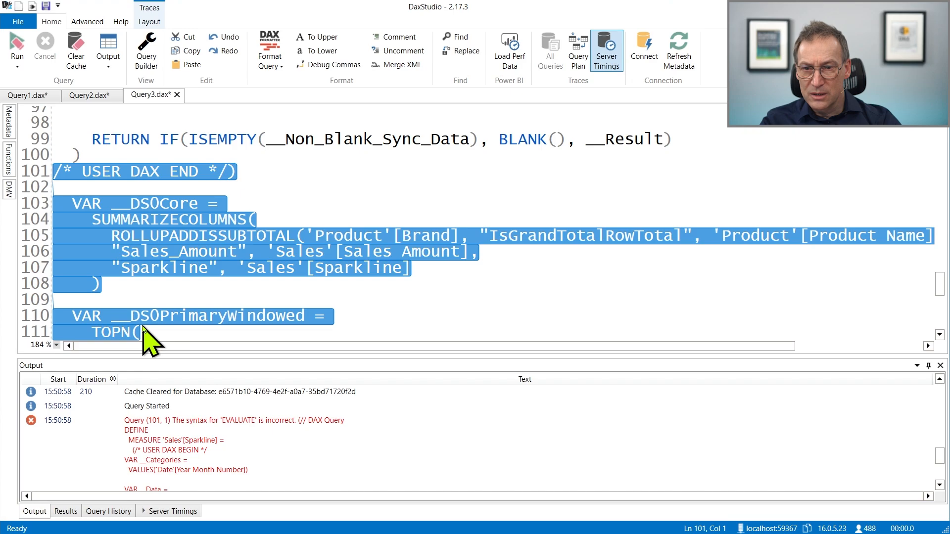
key("Down")
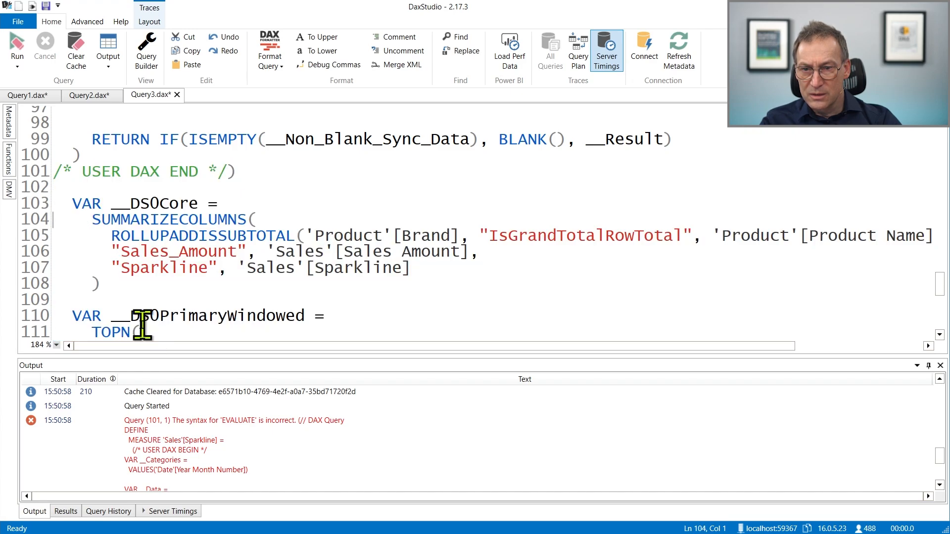
scroll(223, 318, "down", 7)
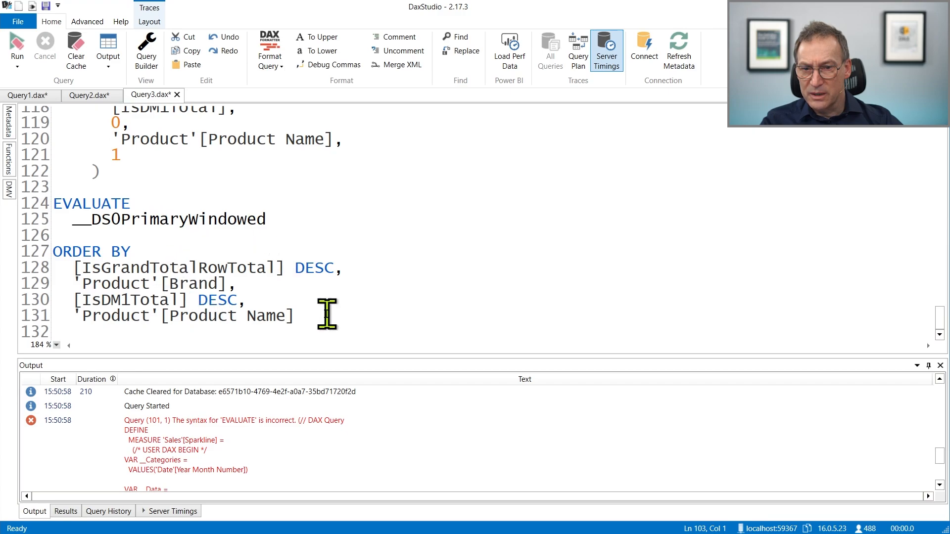
left_click(332, 328, "shift")
key("Delete")
type("EVALUATE SUMMARIZECOLUMNS (     ROLLUPADDISSUBTOTAL (         'Product'[Brand],         \"IsGrandTotalRowTotal\",         'Product'[Product Name],         \"IsDM1Total\"     ),     \"Sales_Amount\", 'Sales'[Sales Amount],     \"Sparkline\", 'Sales'[Sparkline] )")
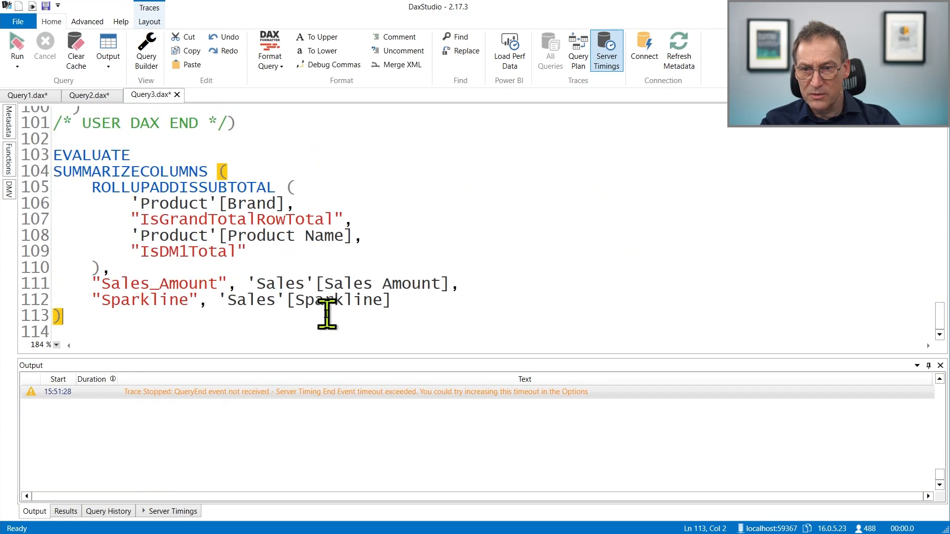
Step: Run the query in Query3.dax, show its Server Timings, and enlarge the timings area and its summary section
key("F5")
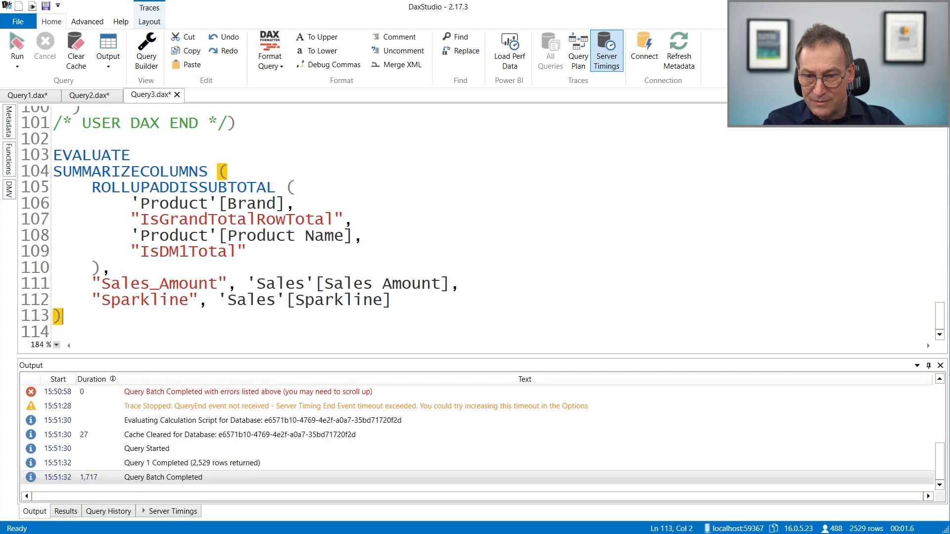
left_click(185, 512)
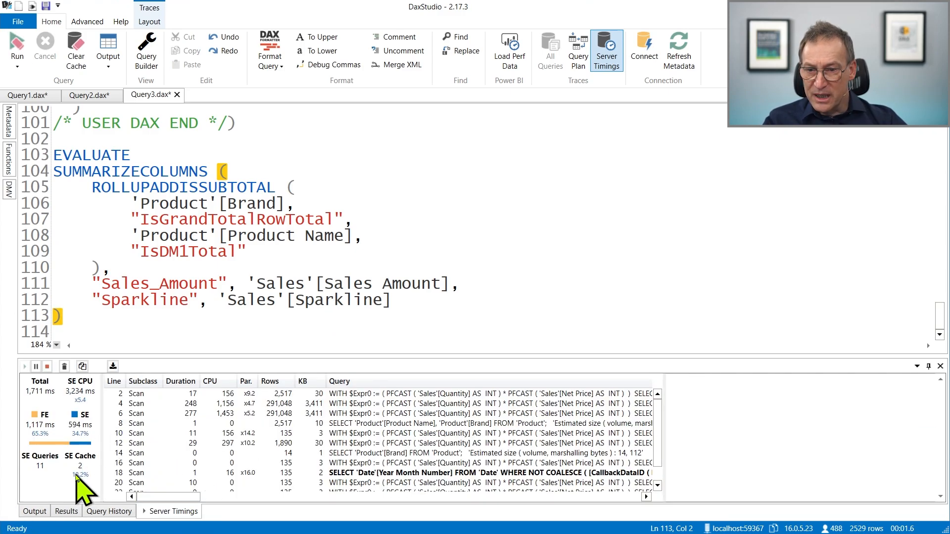
scroll(85, 477, "up", 3)
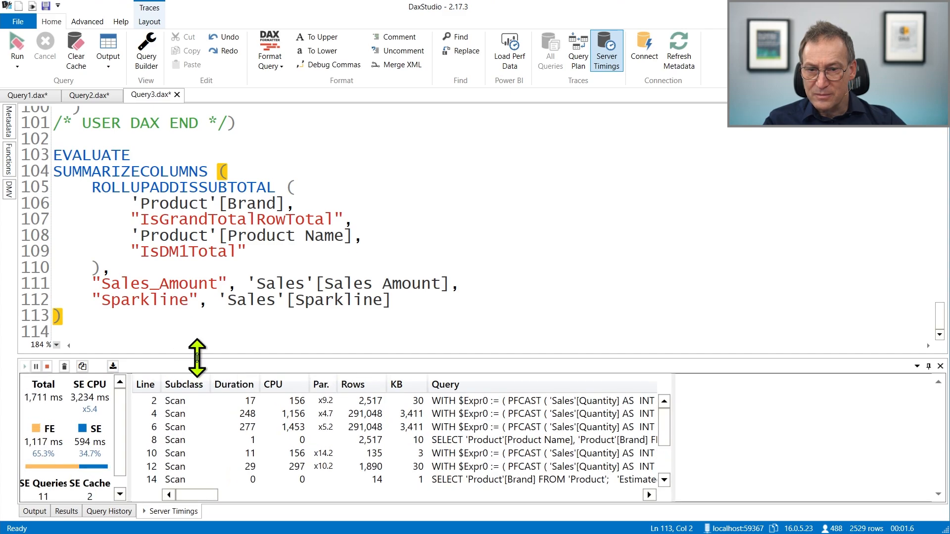
left_click_drag(197, 357, 197, 301)
left_click_drag(128, 369, 186, 373)
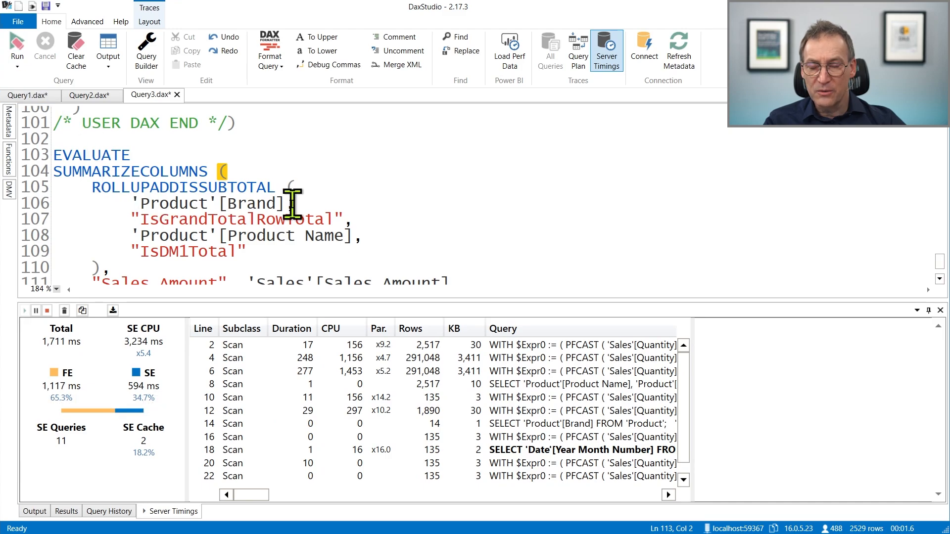
Step: Compare the total, formula engine and storage engine timings of Query1.dax with those of Query3.dax
left_click(26, 95)
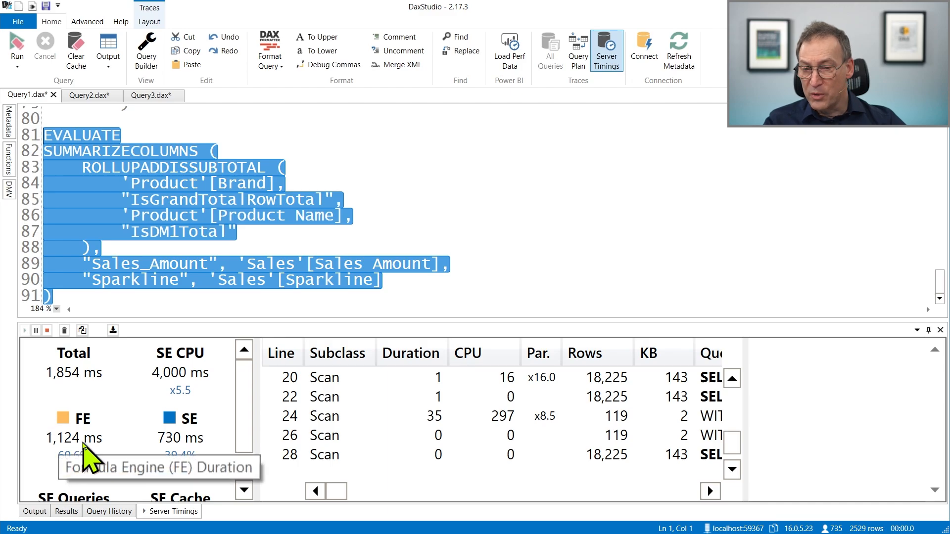
left_click(148, 97)
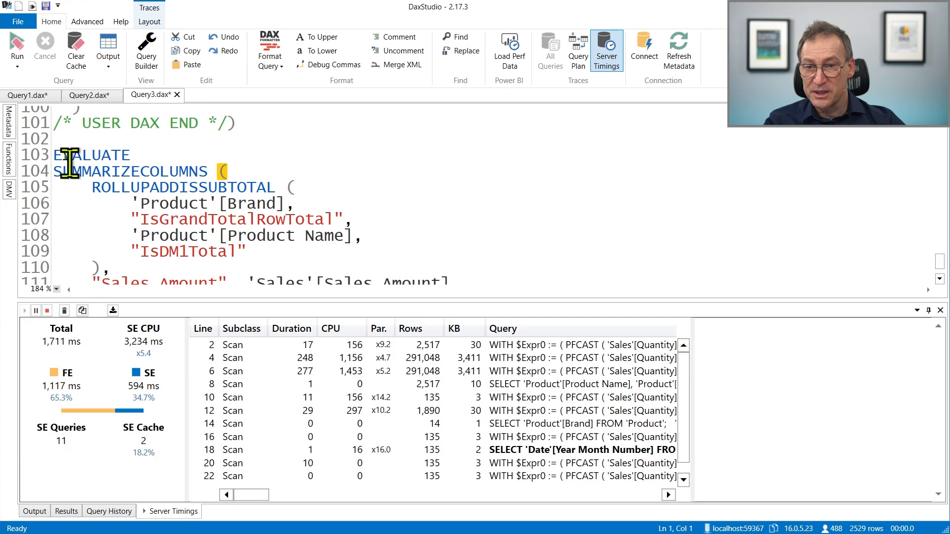
left_click(37, 96)
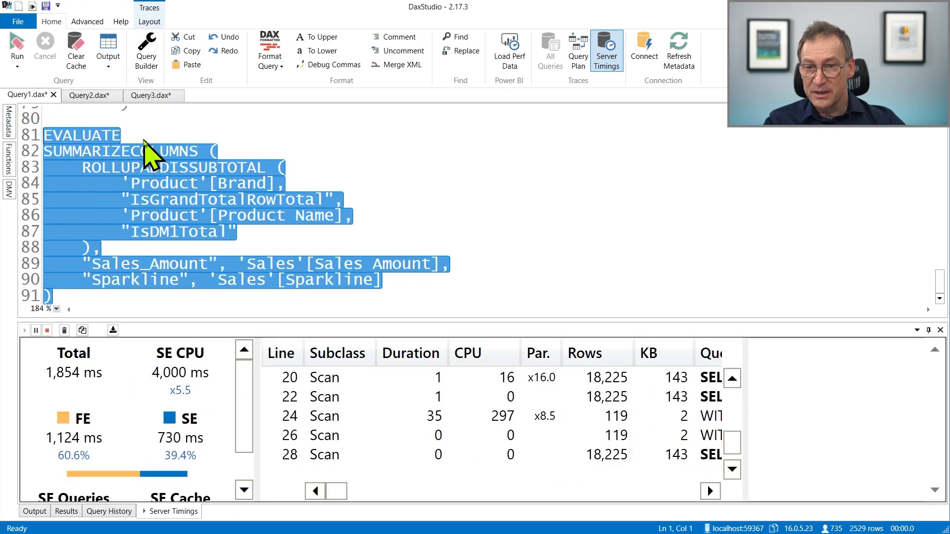
left_click(149, 95)
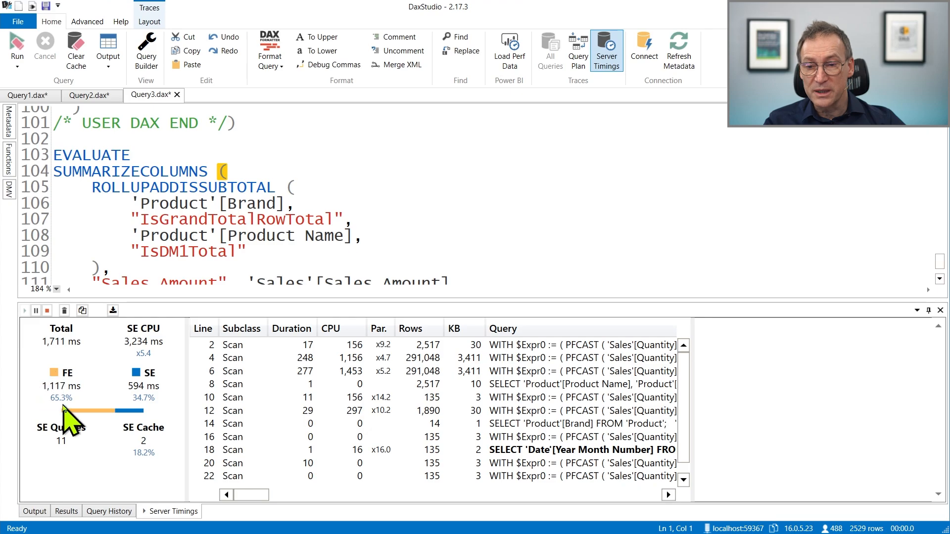
left_click(37, 95)
left_click(150, 95)
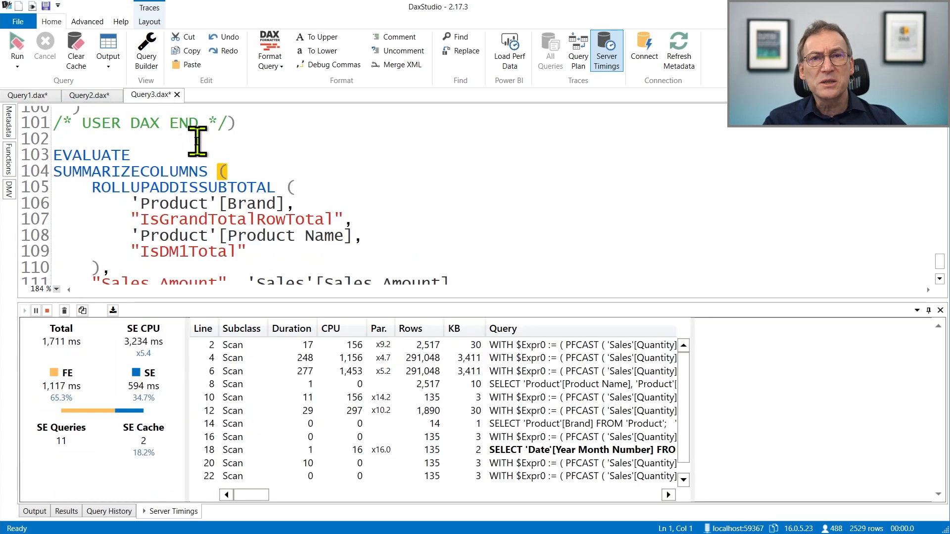
Step: Review the Sparkline measure's variables in Query3.dax, working back from the EVALUATE block through the result and min/max variables
scroll(252, 225, "down", 1)
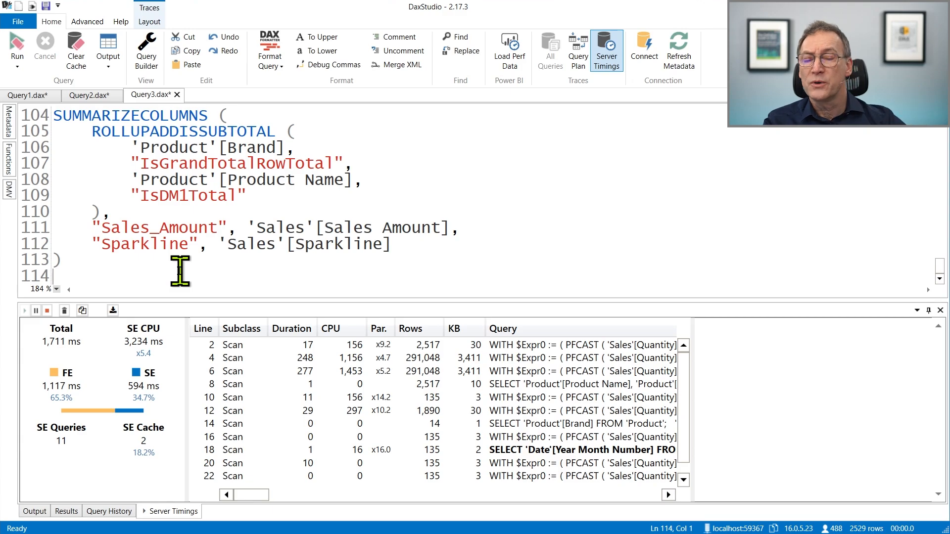
scroll(180, 271, "up", 5)
scroll(180, 271, "up", 9)
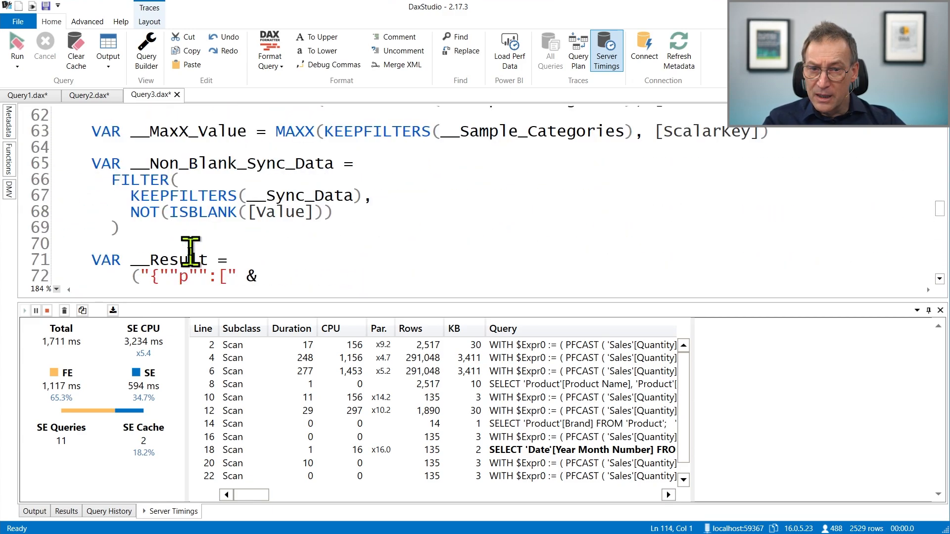
scroll(191, 251, "up", 2)
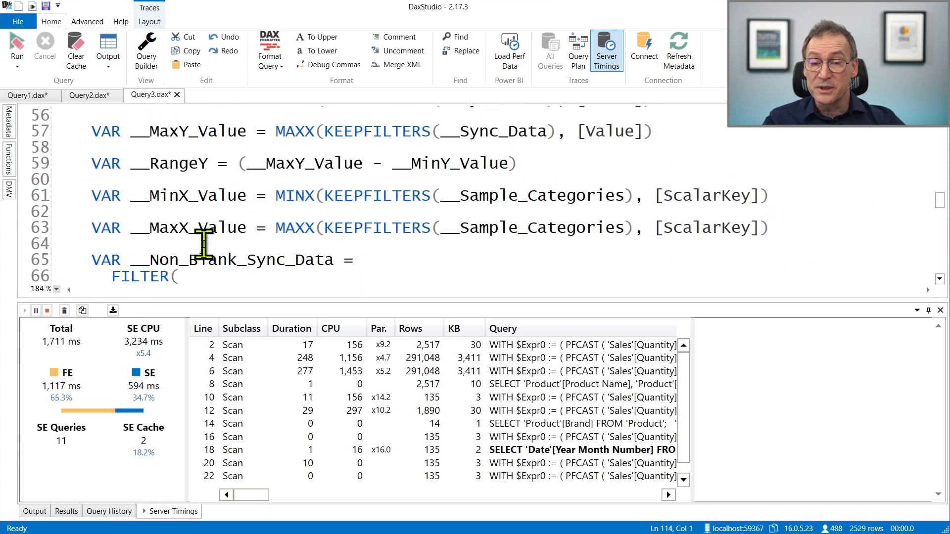